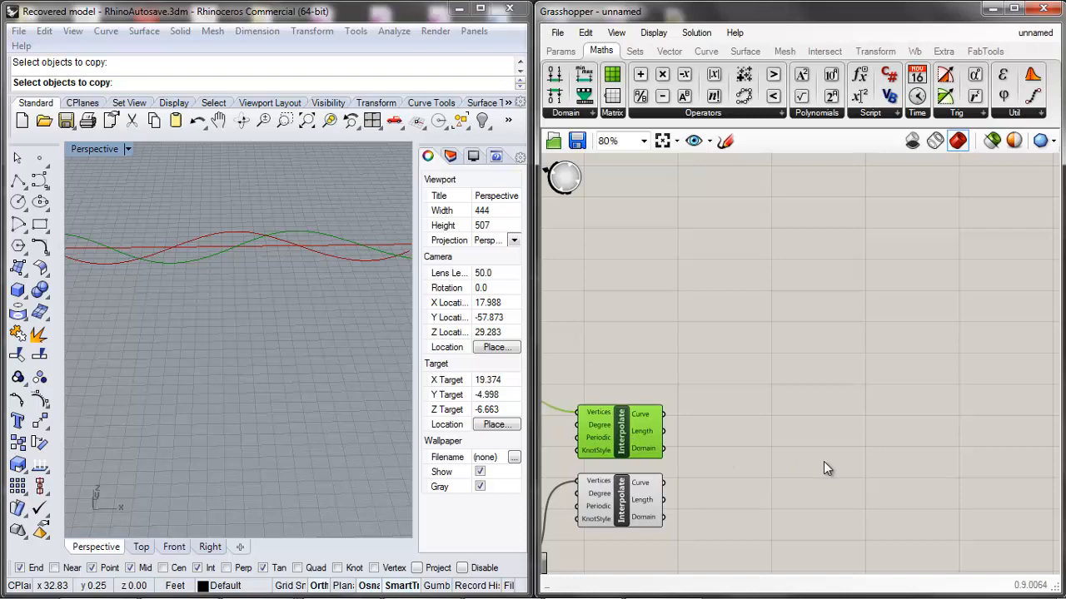
# Add a Move component and connect the lower of the two adjacent Interpolate components' Curve output to its Geometry input.
pyautogui.doubleClick(794, 462)
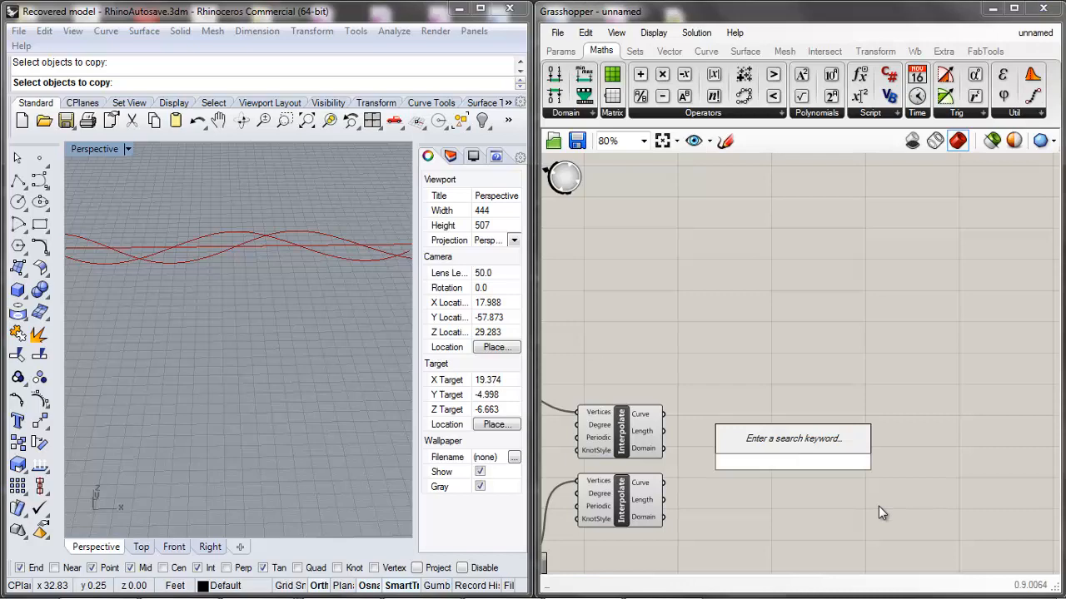
pyautogui.write('move')
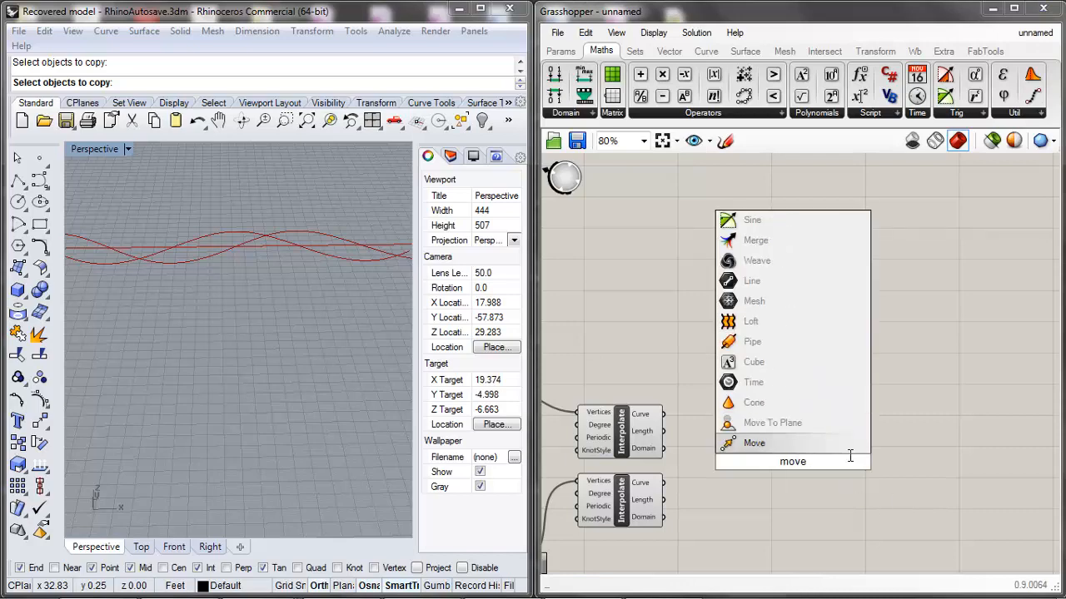
pyautogui.press('Return')
pyautogui.moveTo(787, 456); pyautogui.dragTo(797, 412)
pyautogui.scroll(-3, 781, 416)
pyautogui.scroll(4, 734, 470)
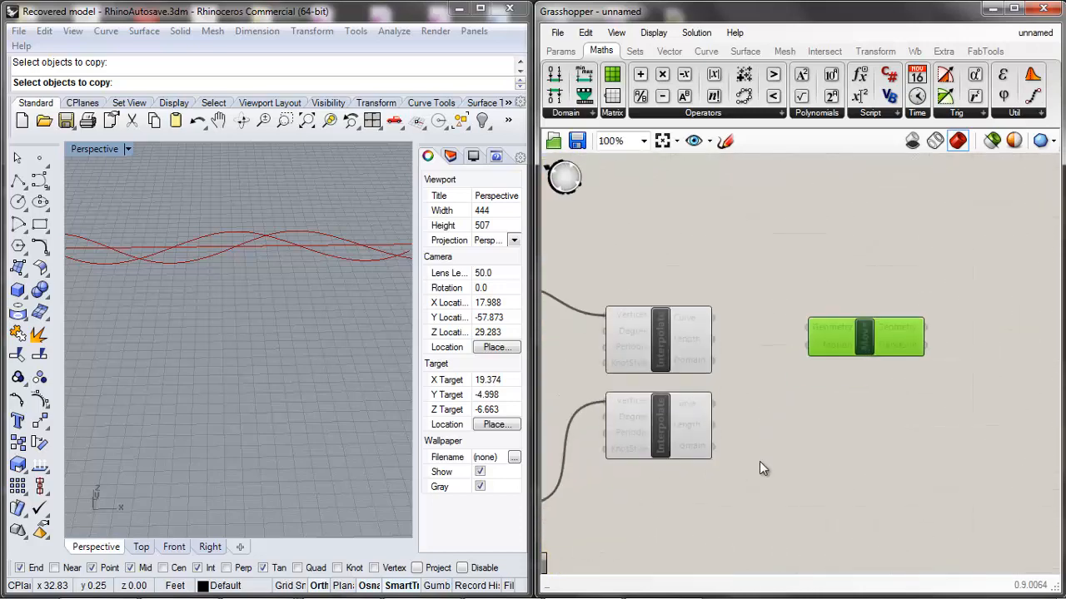
pyautogui.moveTo(873, 347); pyautogui.dragTo(893, 415)
pyautogui.moveTo(713, 404); pyautogui.dragTo(827, 397)
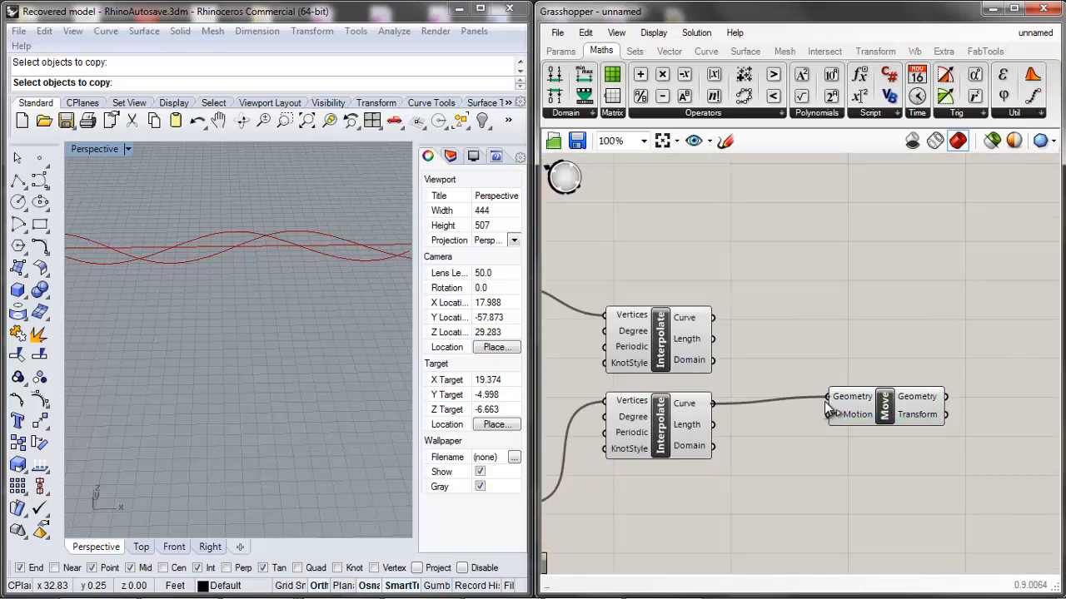
# Turn off the preview of the Interpolate component that feeds Move, and shift Move slightly away from it.
pyautogui.moveTo(660, 428); pyautogui.dragTo(663, 428)
pyautogui.middleClick(662, 428)
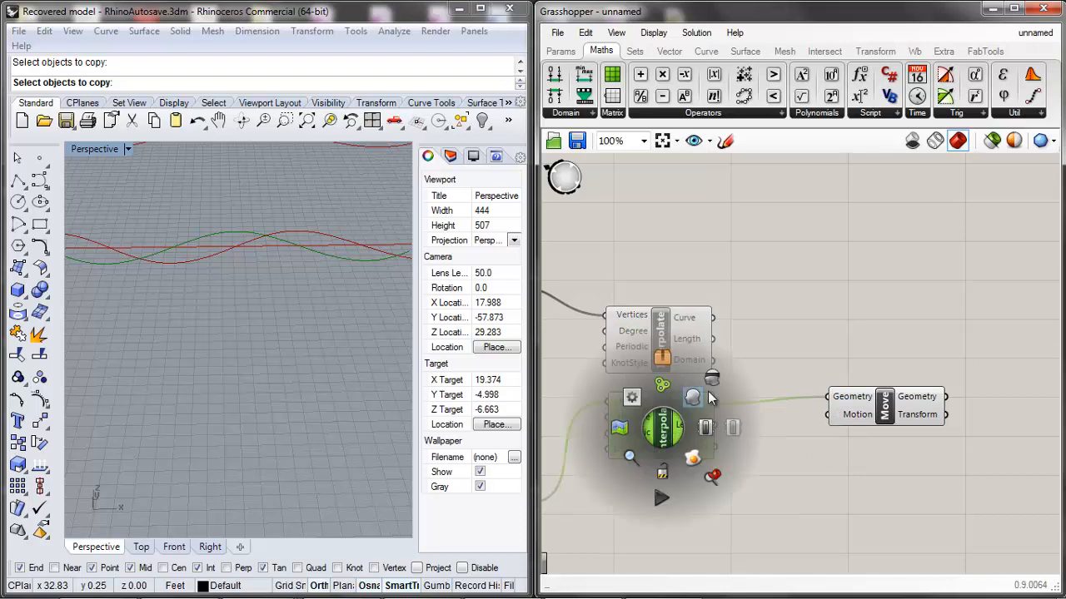
pyautogui.click(693, 395)
pyautogui.moveTo(874, 410); pyautogui.dragTo(889, 413)
pyautogui.click(850, 477)
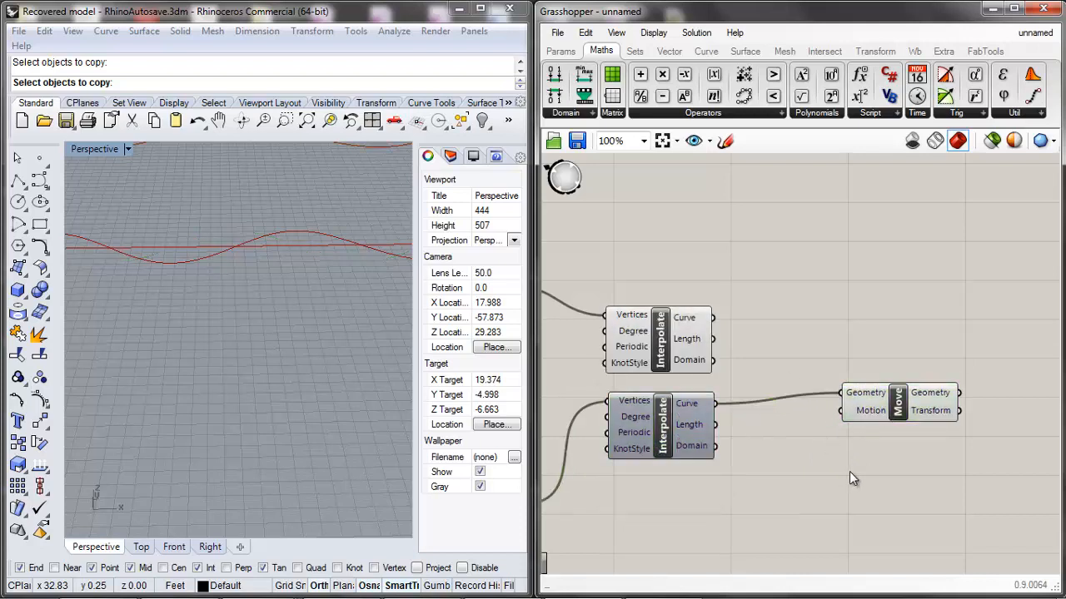
# Add a Unit Z vector component just below the Move component.
pyautogui.doubleClick(869, 469)
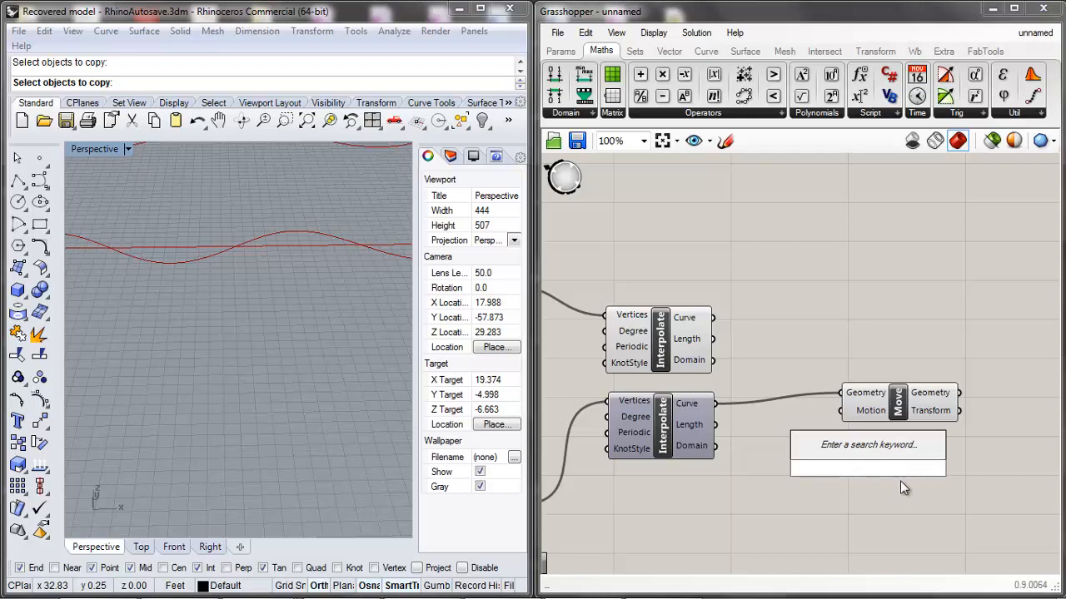
pyautogui.write('z')
pyautogui.press('Return')
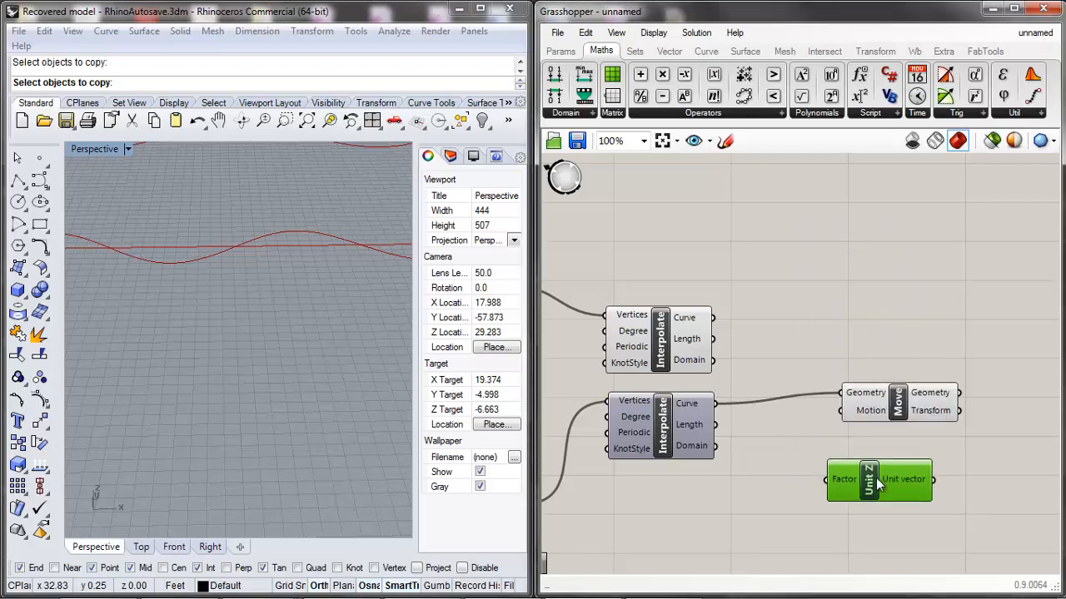
pyautogui.click(736, 522)
# Duplicate the Time Interval slider from the uppermost group and place the copy beside the Unit Z component.
pyautogui.scroll(-6, 736, 522)
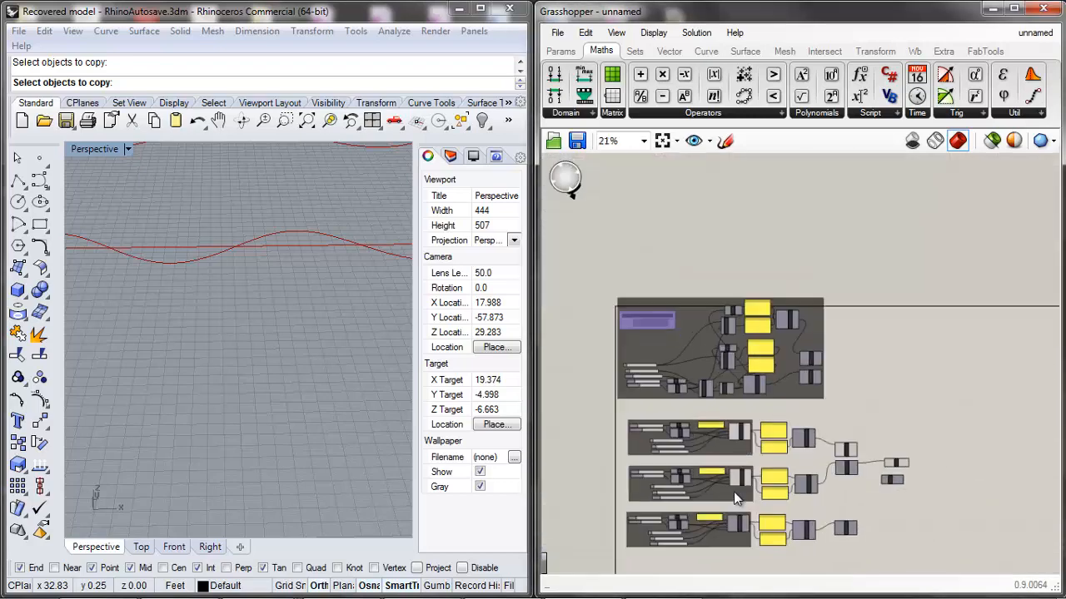
pyautogui.scroll(6, 733, 491)
pyautogui.scroll(-6, 669, 508)
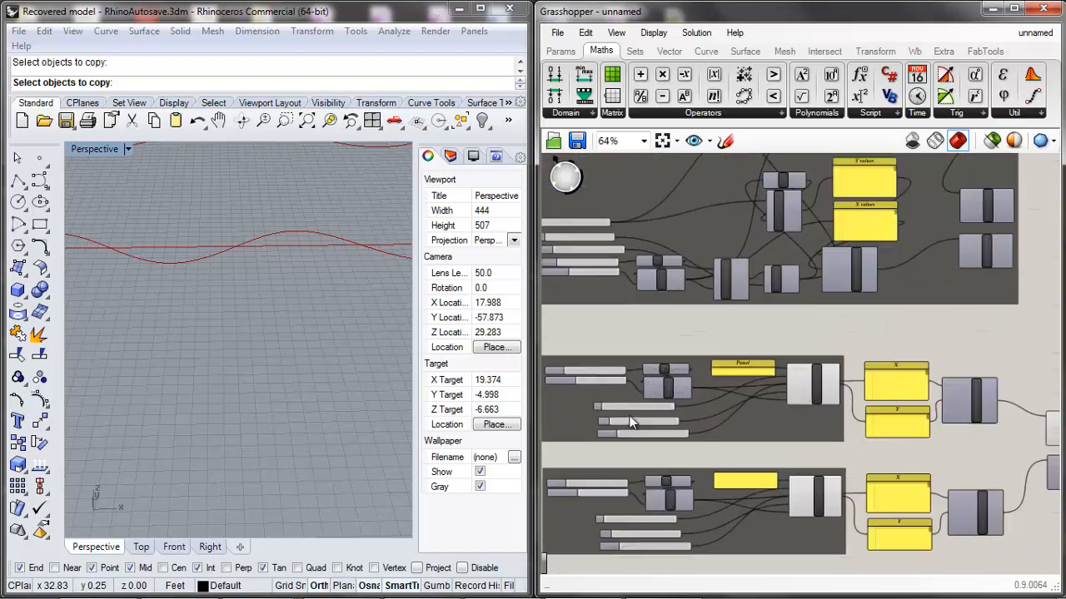
pyautogui.scroll(7, 565, 240)
pyautogui.click(612, 370)
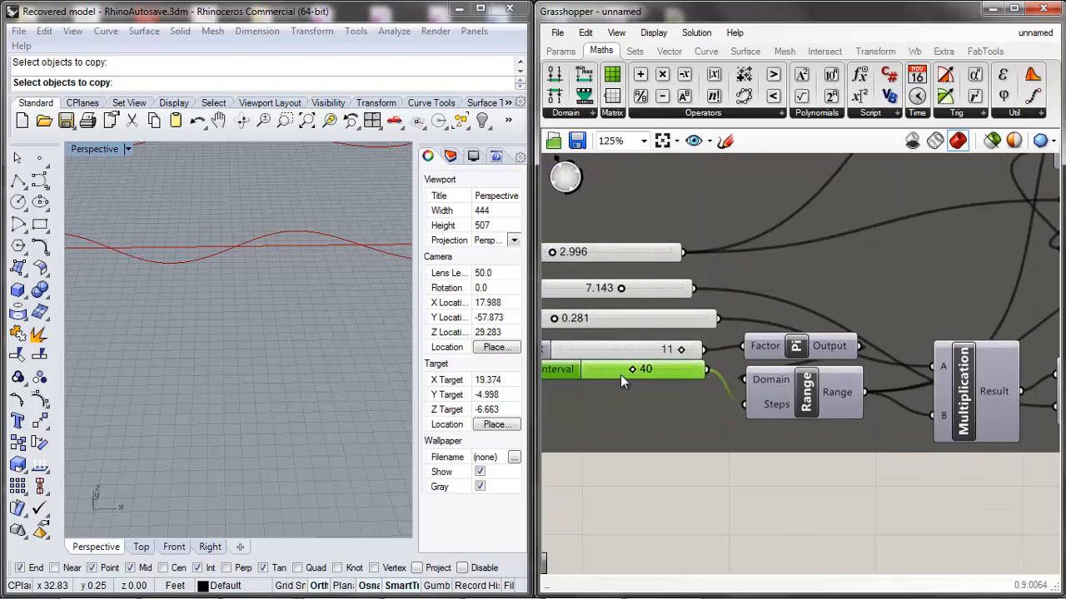
pyautogui.scroll(-6, 581, 383)
pyautogui.scroll(7, 732, 448)
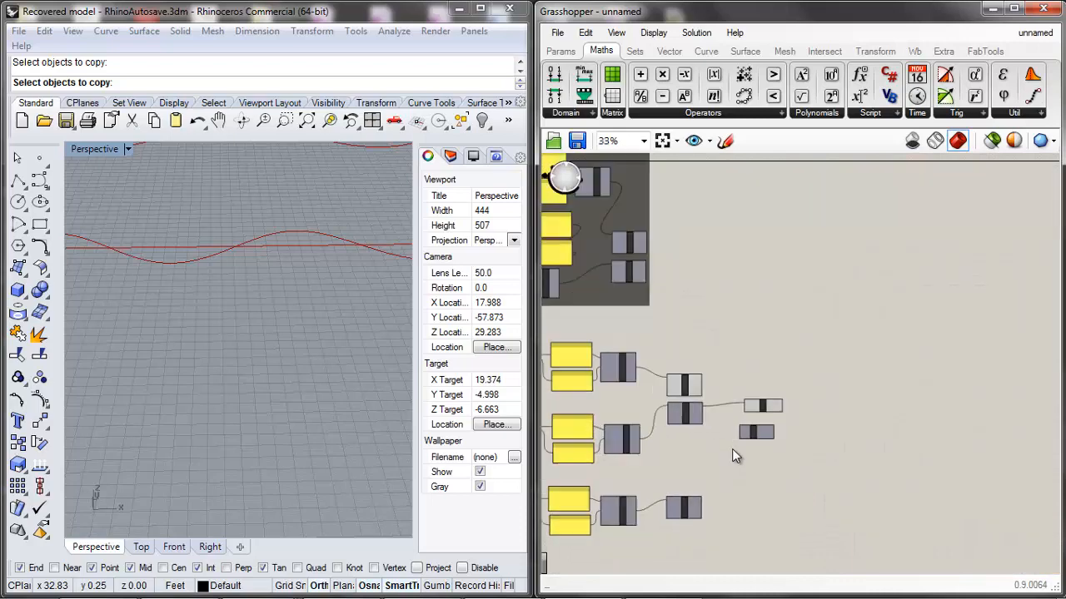
pyautogui.scroll(-5, 734, 435)
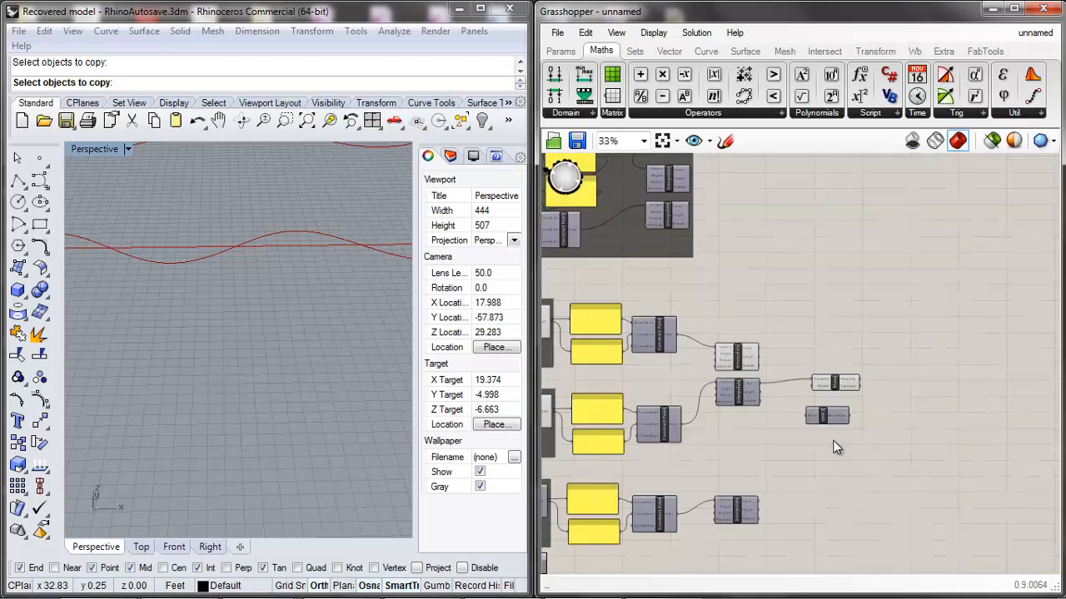
pyautogui.scroll(4, 668, 378)
pyautogui.keyDown('alt'); pyautogui.moveTo(682, 368); pyautogui.dragTo(936, 471); pyautogui.keyUp('alt')
pyautogui.scroll(-4, 621, 362)
pyautogui.scroll(1, 949, 521)
pyautogui.scroll(3, 978, 517)
pyautogui.scroll(-3, 905, 481)
pyautogui.scroll(5, 1023, 489)
pyautogui.moveTo(753, 476); pyautogui.dragTo(853, 472)
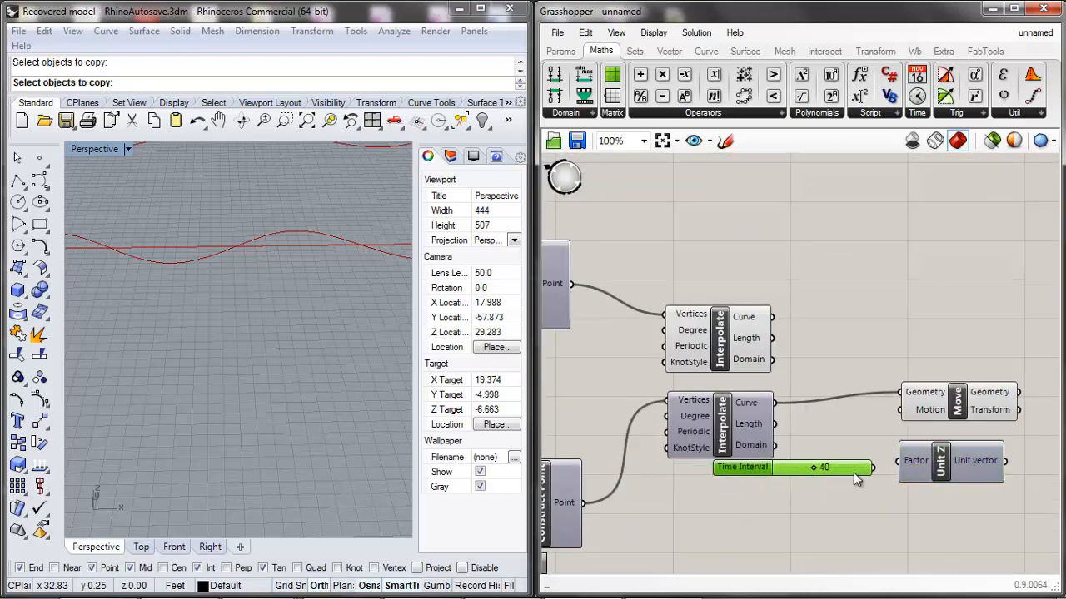
# Rename the copied Time Interval slider next to Unit Z as Height.
pyautogui.rightClick(754, 472)
pyautogui.moveTo(842, 426); pyautogui.dragTo(680, 431)
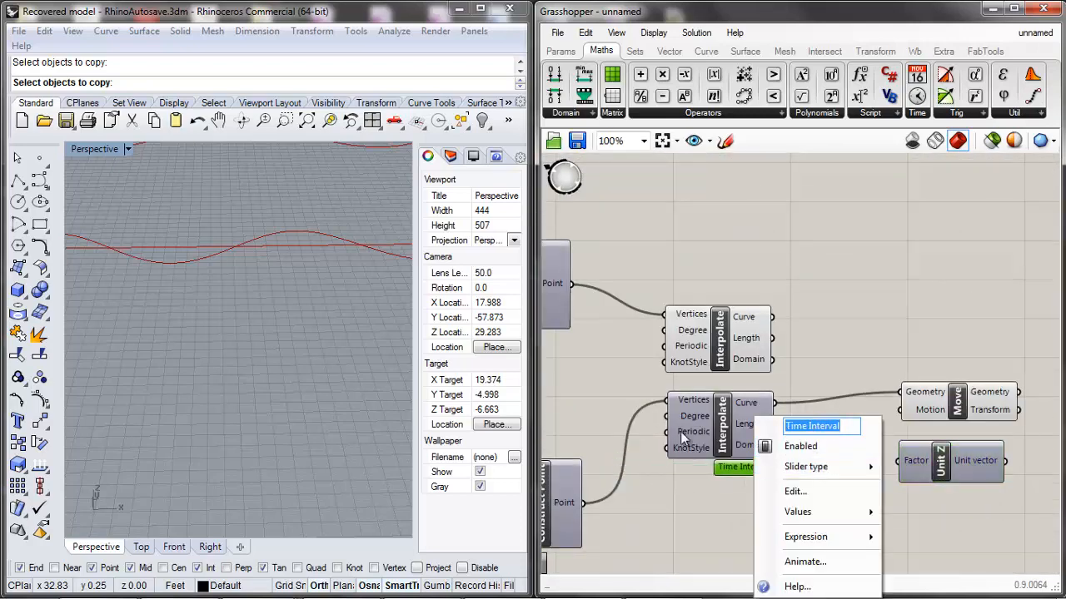
pyautogui.write('Height')
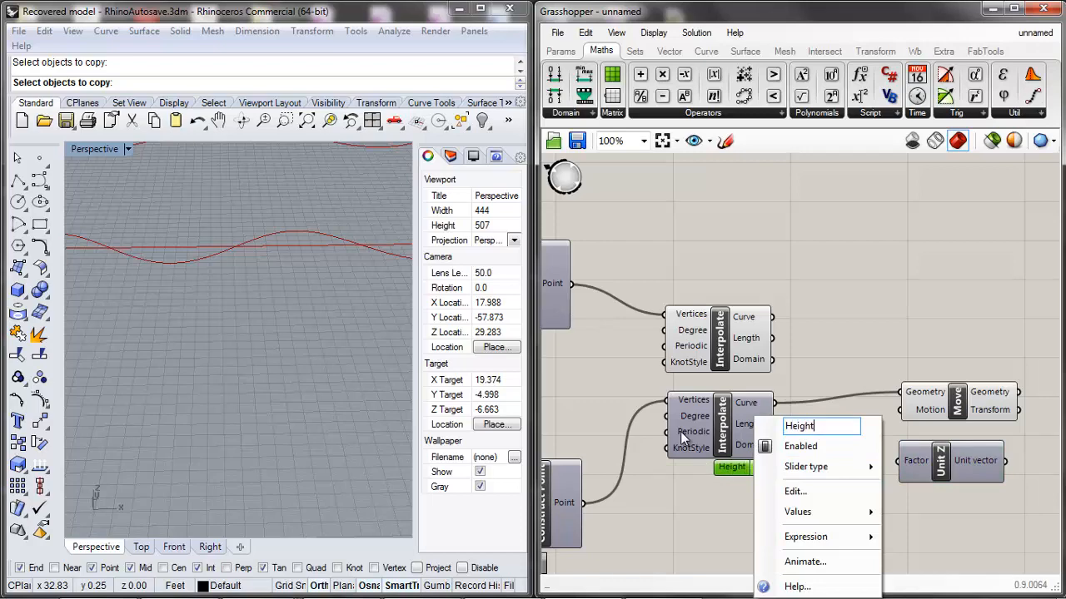
pyautogui.press('Return')
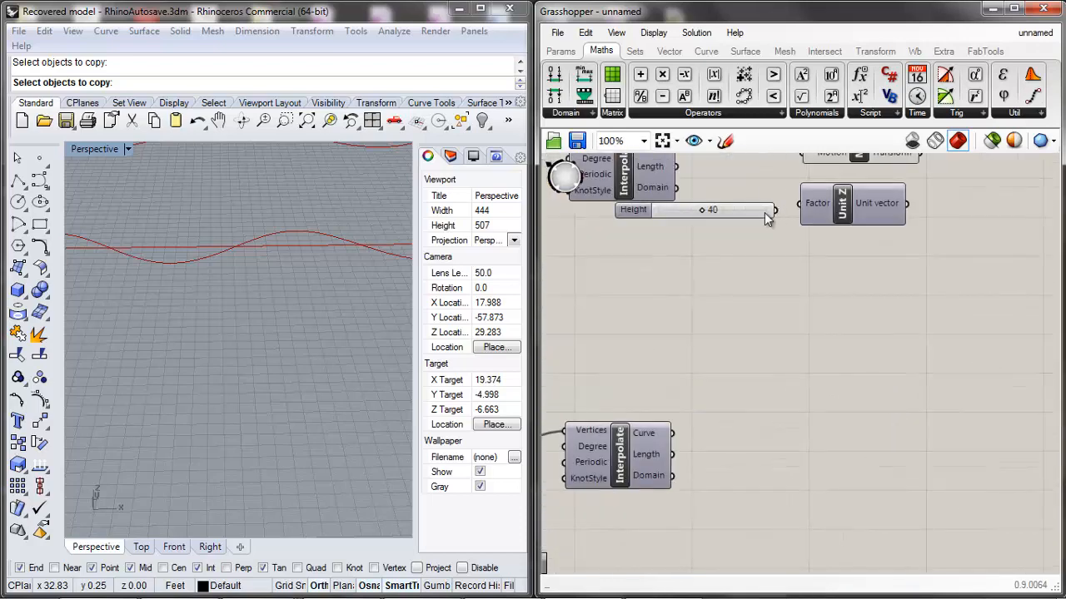
# Connect the Height slider to Unit Z's Factor and the Unit vector output to Move's Motion input.
pyautogui.moveTo(821, 199); pyautogui.dragTo(800, 243)
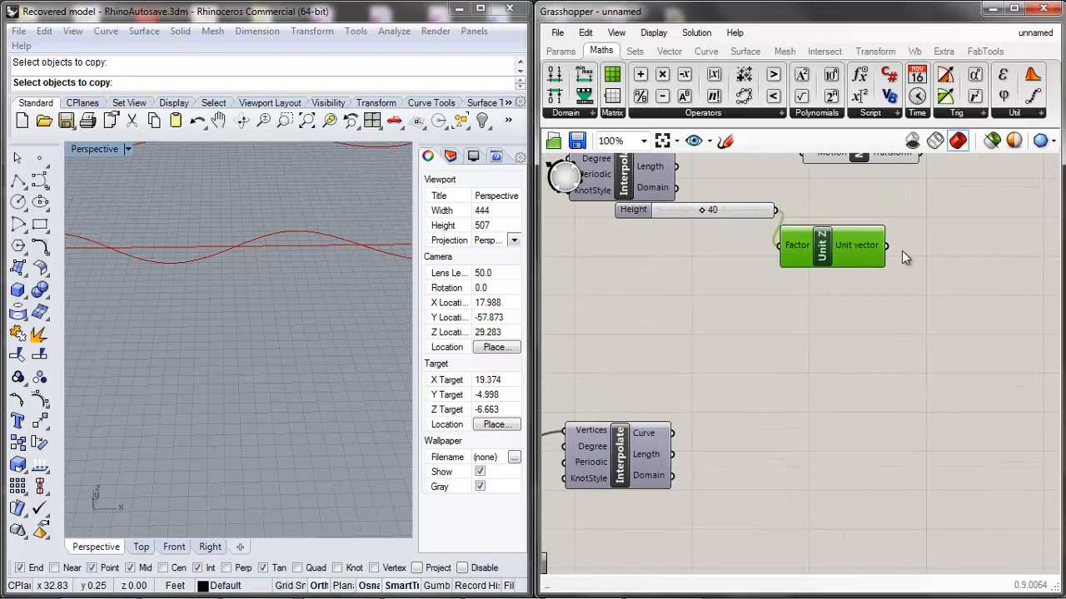
pyautogui.moveTo(868, 220); pyautogui.dragTo(801, 154)
pyautogui.moveTo(754, 213); pyautogui.dragTo(747, 274)
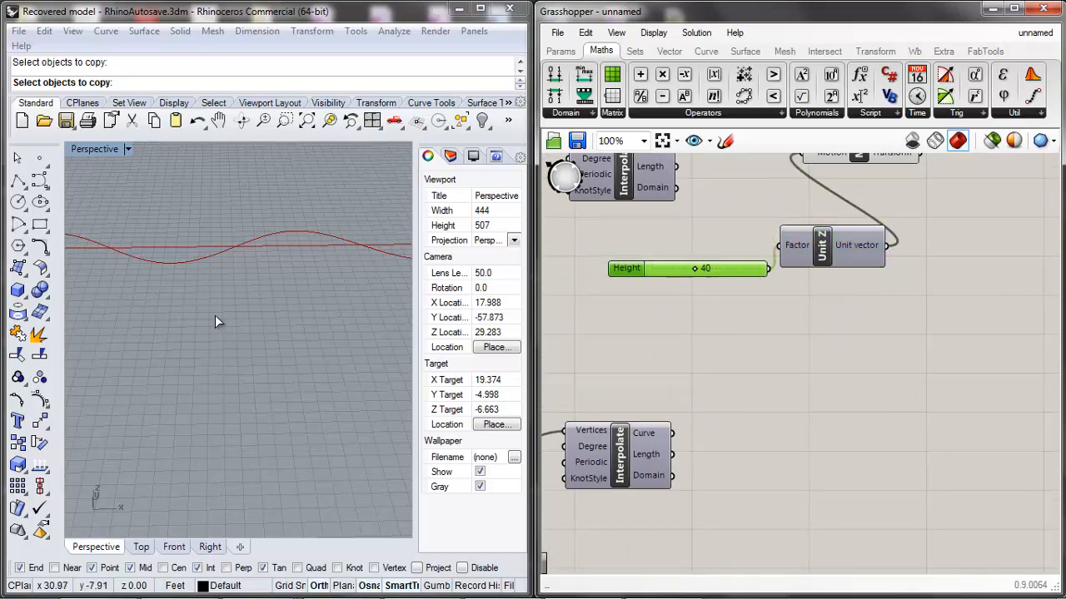
# Examine the moved curve in the perspective viewport and the slider settings of the wave groups on the canvas.
pyautogui.click(216, 319)
pyautogui.scroll(-10, 310, 405)
pyautogui.moveTo(310, 410); pyautogui.dragTo(228, 347, button='right')
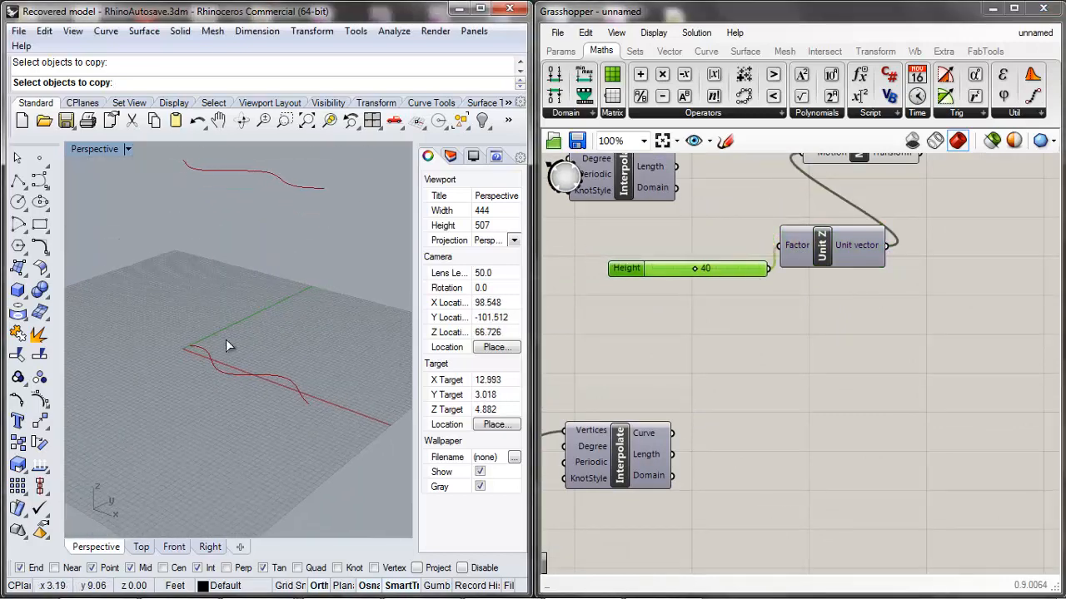
pyautogui.click(856, 364)
pyautogui.scroll(-5, 851, 366)
pyautogui.scroll(5, 764, 392)
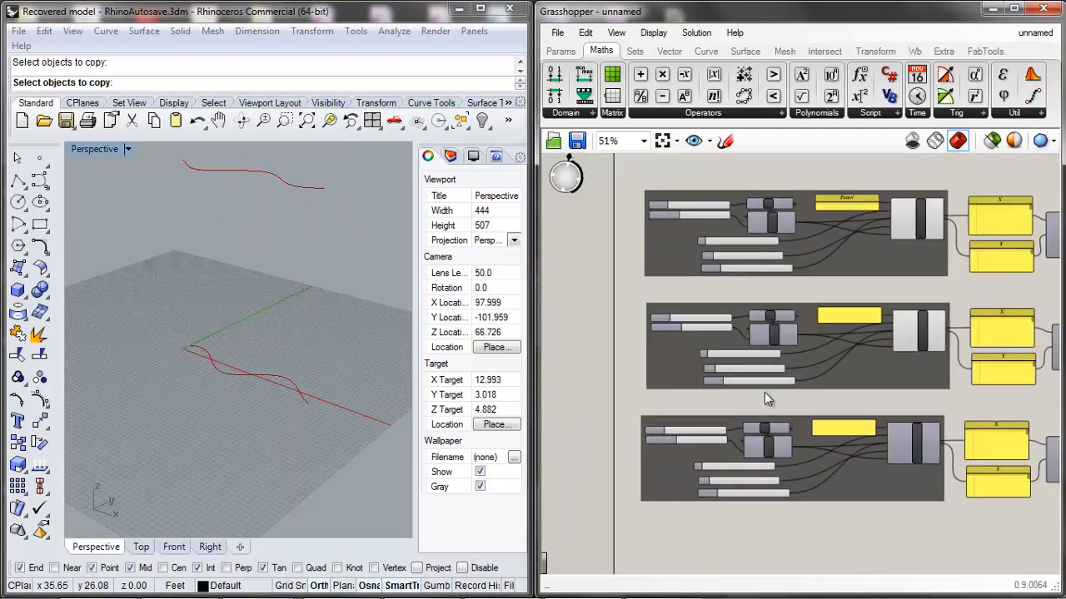
pyautogui.scroll(-3, 721, 375)
pyautogui.scroll(4, 708, 366)
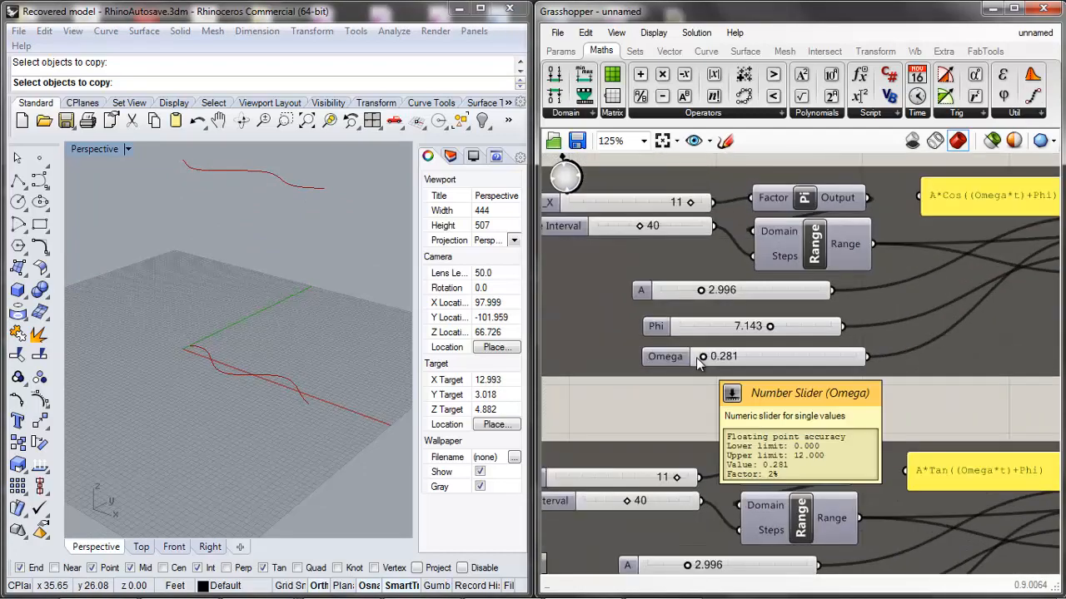
pyautogui.scroll(-2, 696, 357)
pyautogui.scroll(-4, 734, 312)
pyautogui.scroll(1, 699, 322)
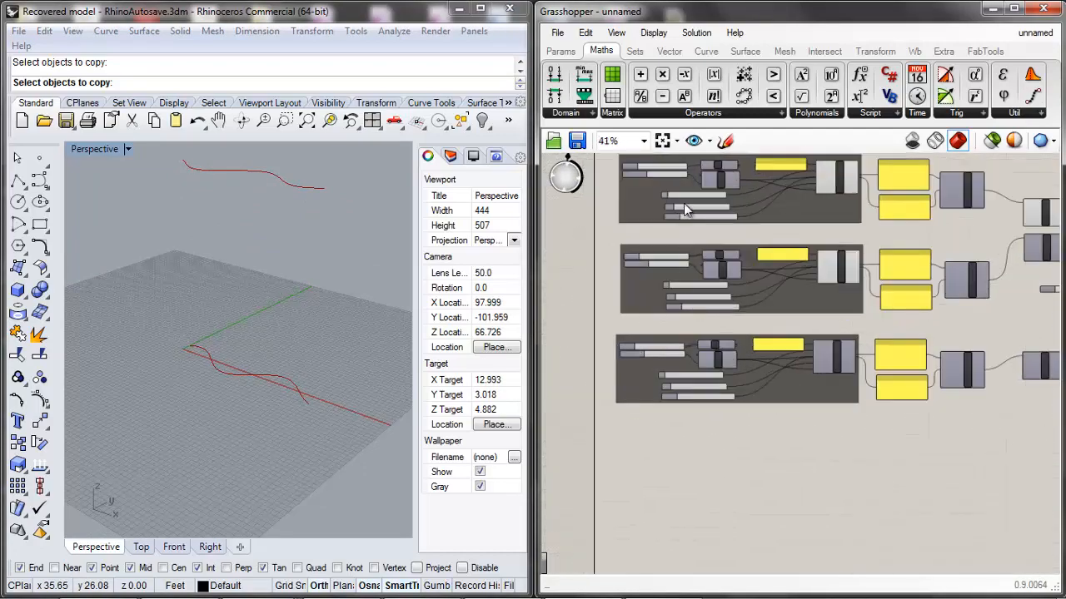
pyautogui.scroll(3, 697, 359)
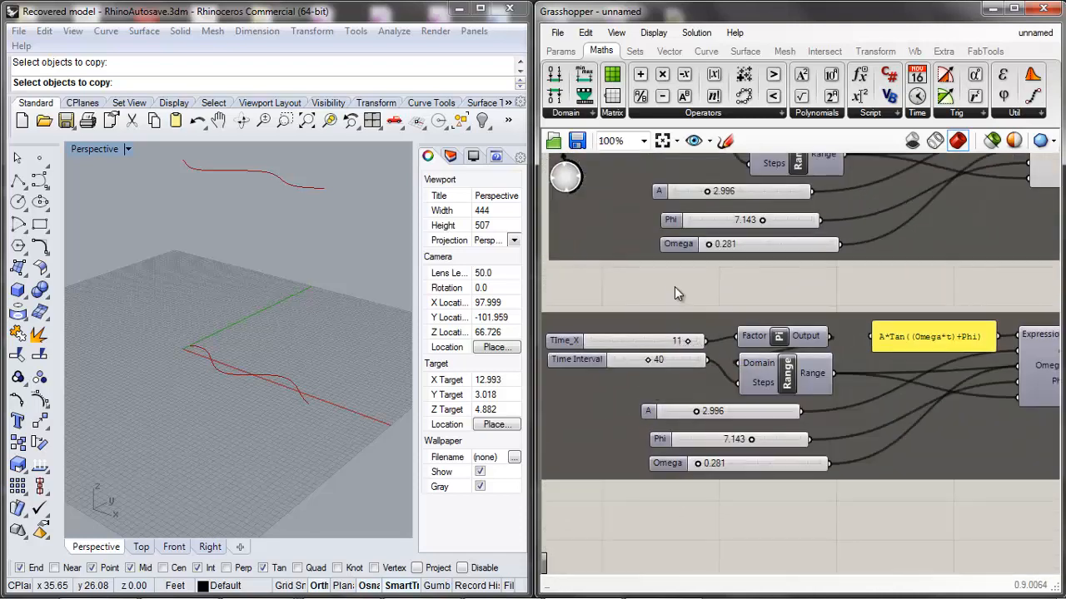
pyautogui.scroll(-5, 612, 335)
pyautogui.scroll(5, 609, 331)
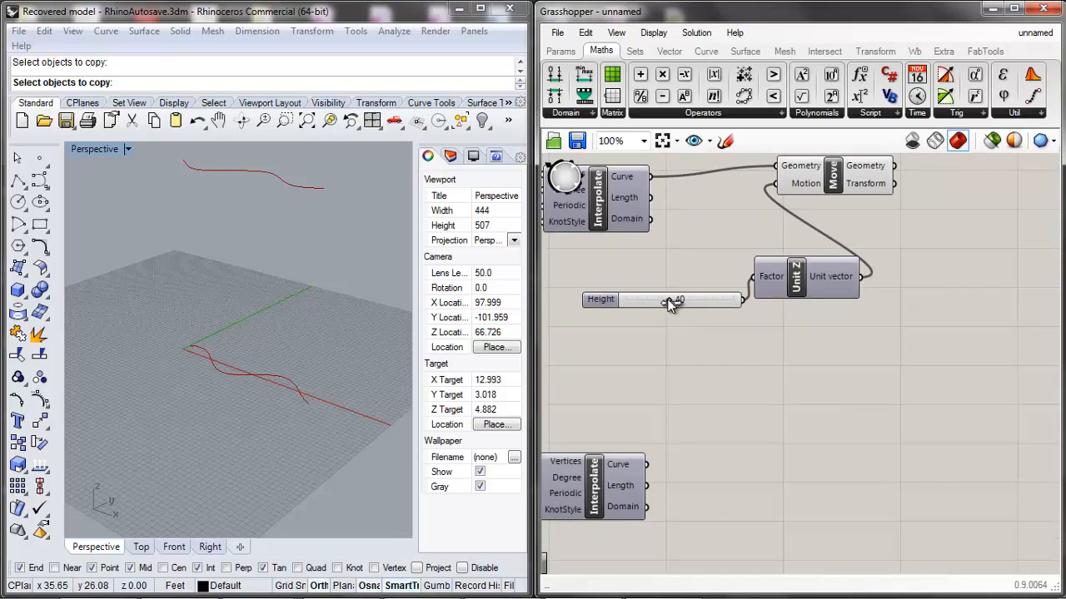
# Set the Height slider to 22 and arrange it and the Unit Z component compactly beneath Interpolate and Move.
pyautogui.moveTo(659, 304); pyautogui.dragTo(642, 306)
pyautogui.scroll(-2, 786, 290)
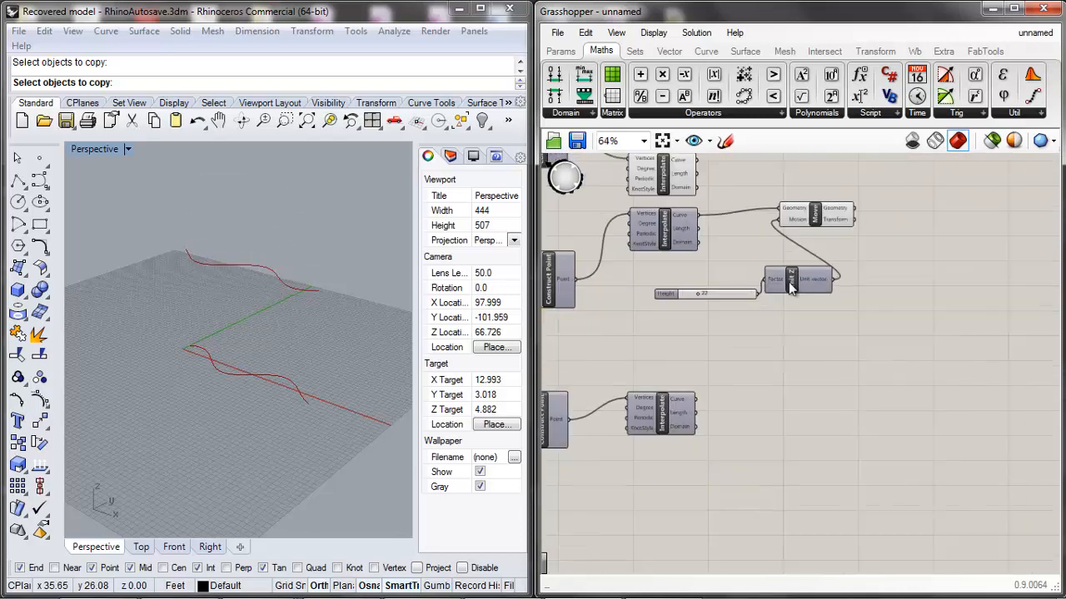
pyautogui.moveTo(805, 280); pyautogui.dragTo(808, 265)
pyautogui.moveTo(725, 293); pyautogui.dragTo(698, 264)
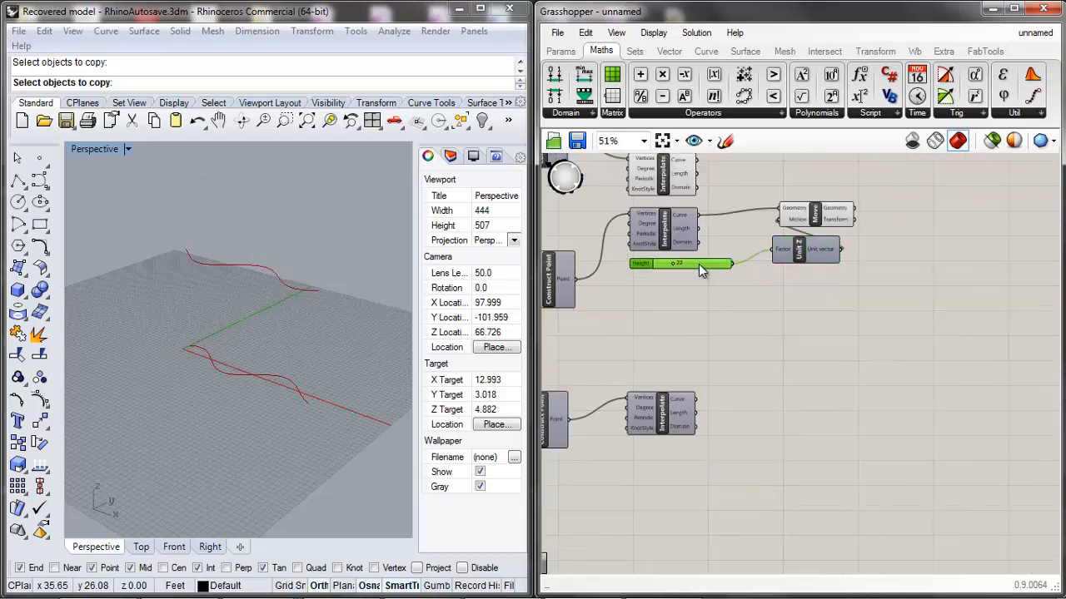
pyautogui.scroll(-2, 703, 254)
pyautogui.scroll(2, 731, 221)
pyautogui.moveTo(780, 262); pyautogui.dragTo(763, 271)
pyautogui.moveTo(845, 253); pyautogui.dragTo(749, 279)
pyautogui.click(797, 231)
# Add a Loft component to the canvas above the Move component.
pyautogui.doubleClick(790, 210)
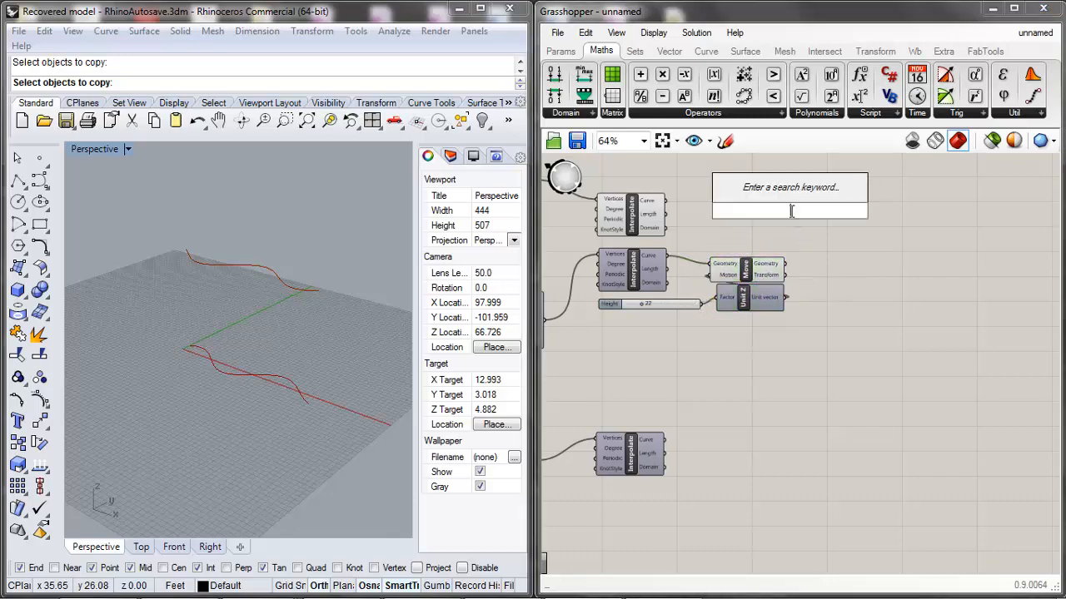
pyautogui.write('loft')
pyautogui.click(764, 194)
pyautogui.scroll(2, 792, 214)
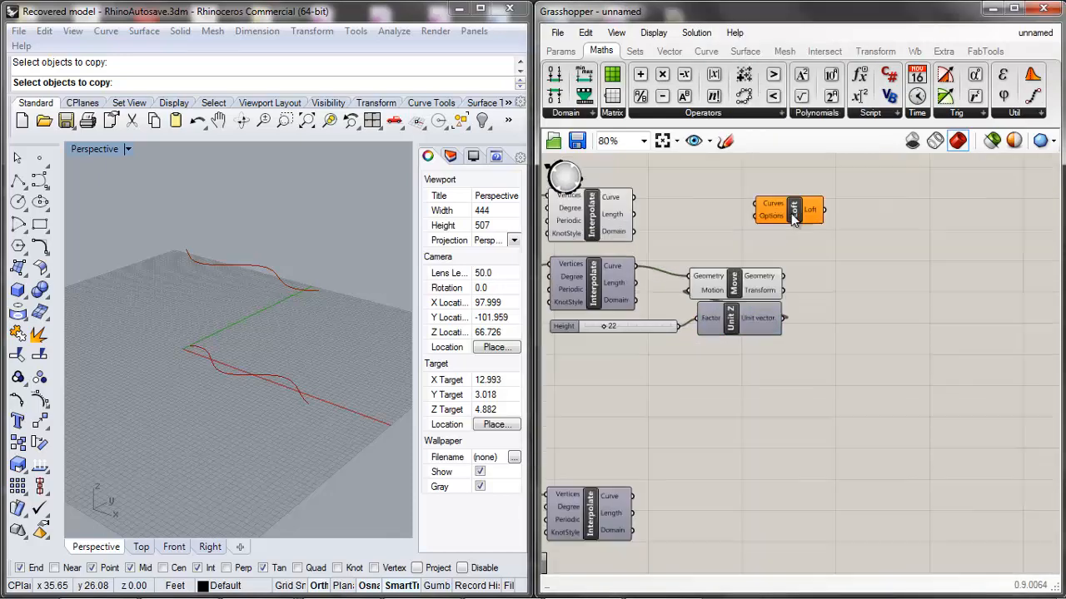
pyautogui.click(793, 214)
pyautogui.click(744, 51)
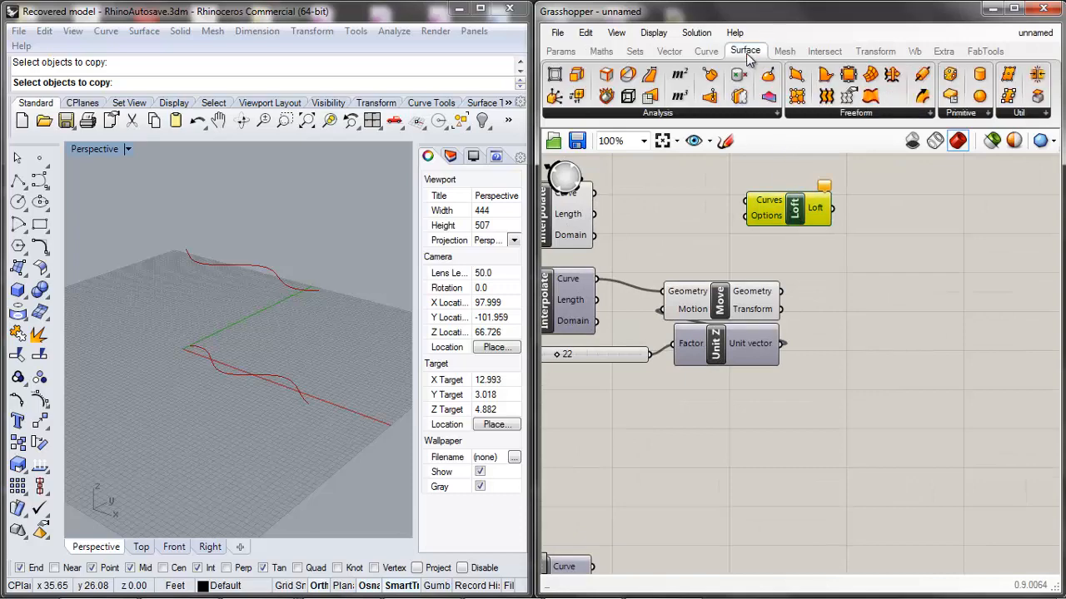
pyautogui.click(929, 114)
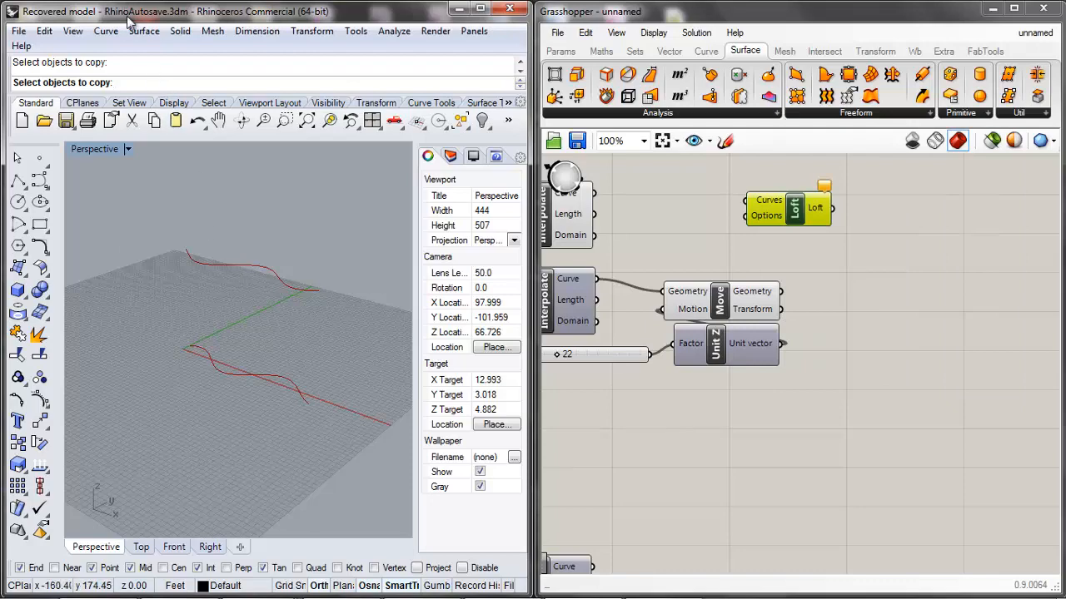
pyautogui.click(141, 31)
pyautogui.click(930, 189)
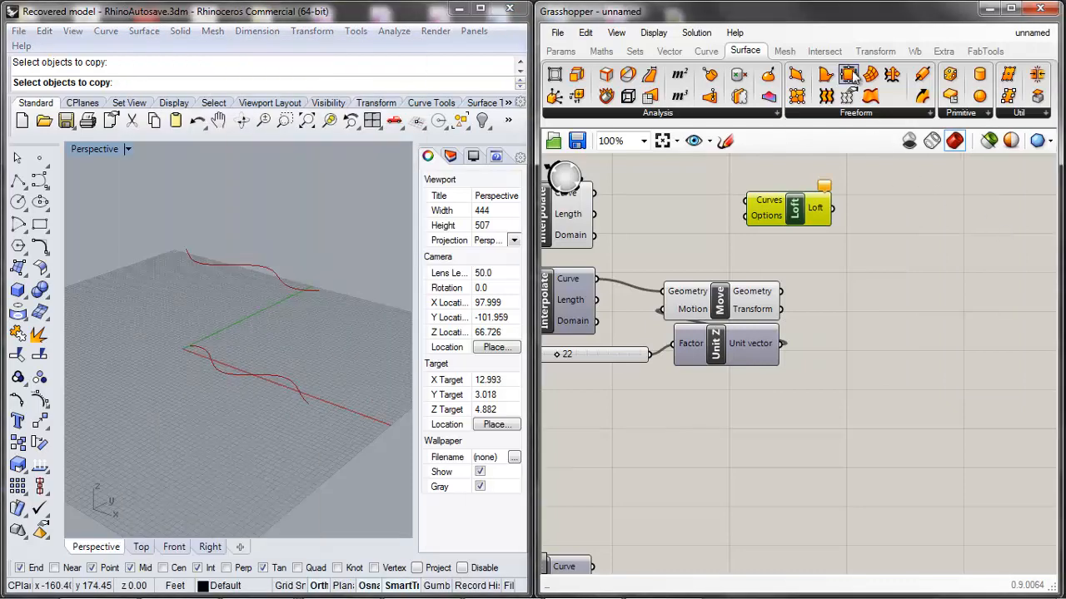
pyautogui.click(930, 114)
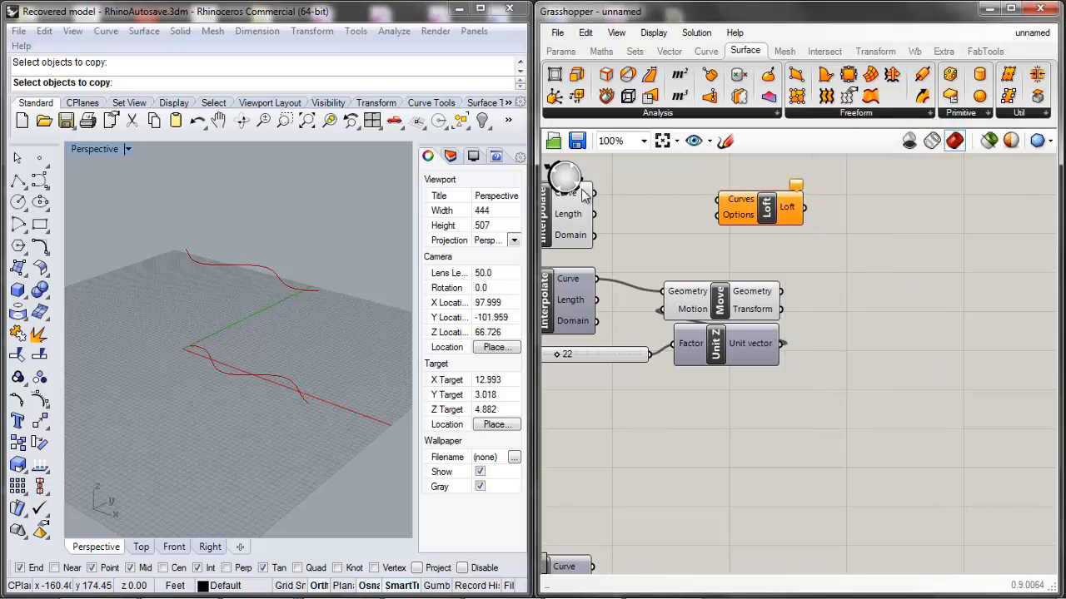
# Connect the first Interpolate's Curve output and Move's Geometry output together to Loft's Curves input.
pyautogui.scroll(2, 714, 200)
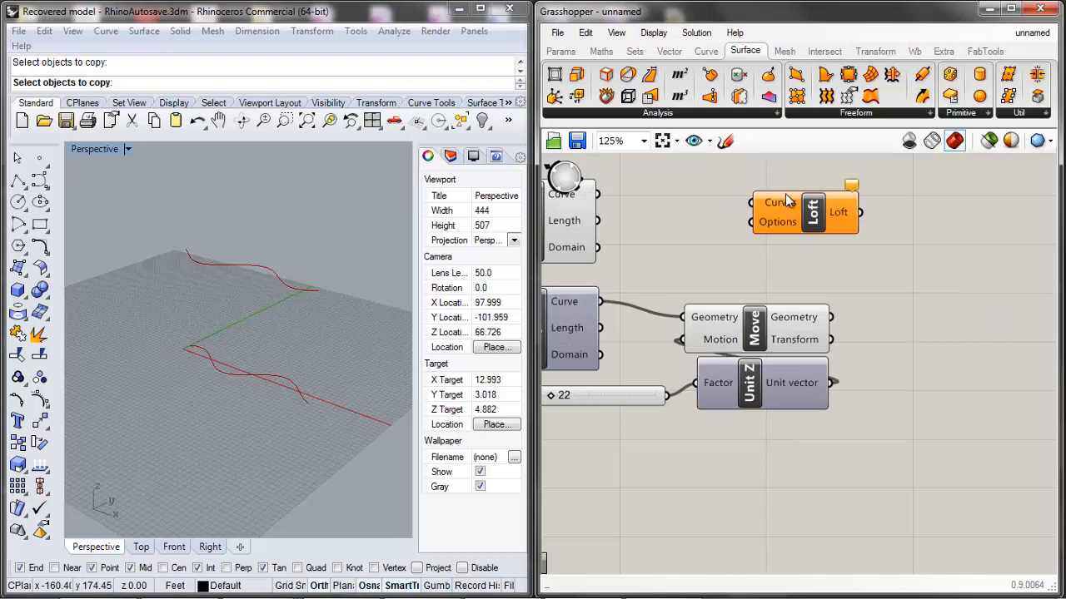
pyautogui.moveTo(786, 200); pyautogui.dragTo(773, 200)
pyautogui.moveTo(597, 197); pyautogui.dragTo(731, 206)
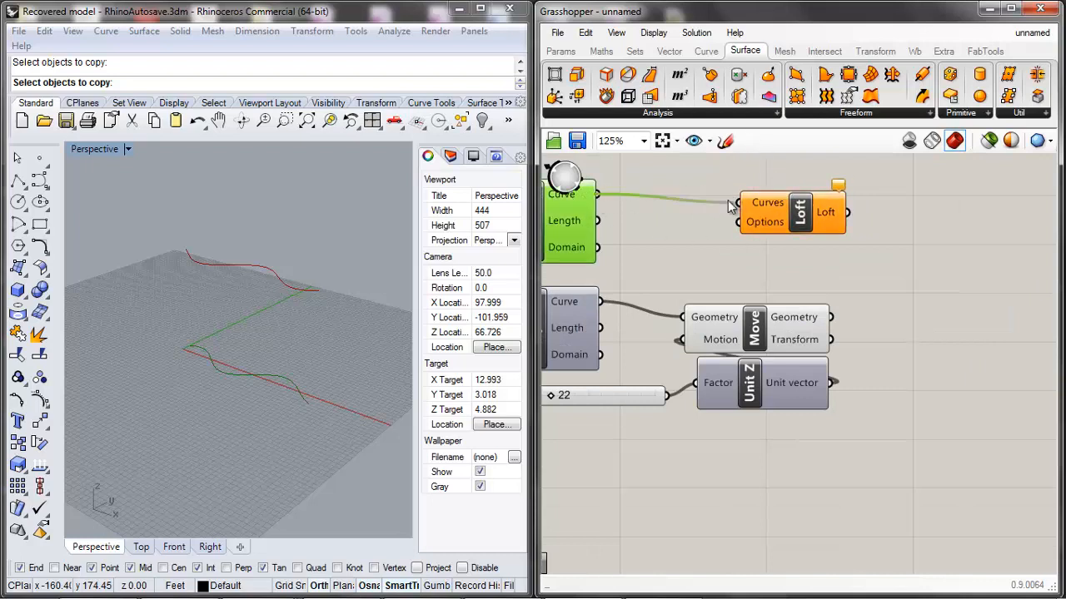
pyautogui.keyDown('shift'); pyautogui.moveTo(831, 317); pyautogui.dragTo(739, 203); pyautogui.keyUp('shift')
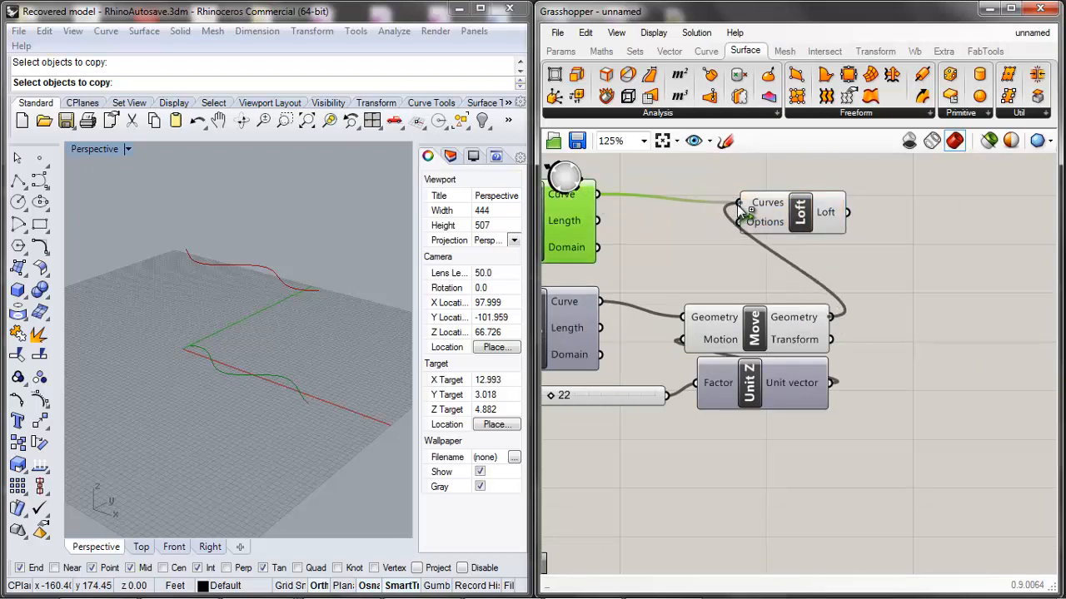
# Examine the lofted surface in the perspective viewport, highlighting the geometry of the Move and Loft components.
pyautogui.moveTo(234, 313); pyautogui.dragTo(274, 291, button='right')
pyautogui.click(775, 310)
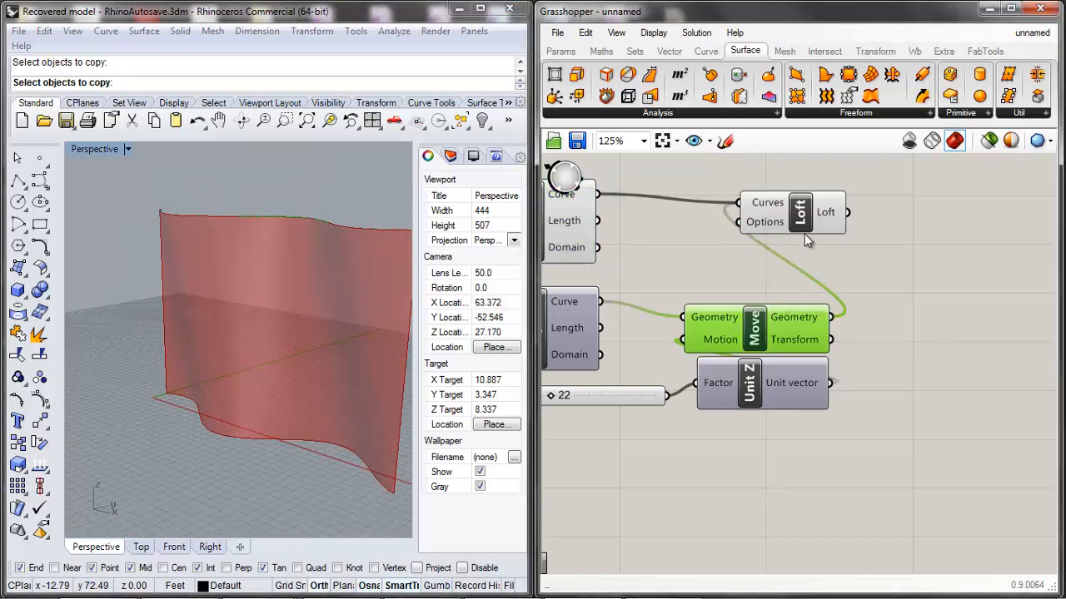
pyautogui.keyDown('shift'); pyautogui.moveTo(804, 231); pyautogui.dragTo(776, 211); pyautogui.keyUp('shift')
pyautogui.click(858, 250)
pyautogui.click(842, 225)
pyautogui.scroll(-2, 869, 268)
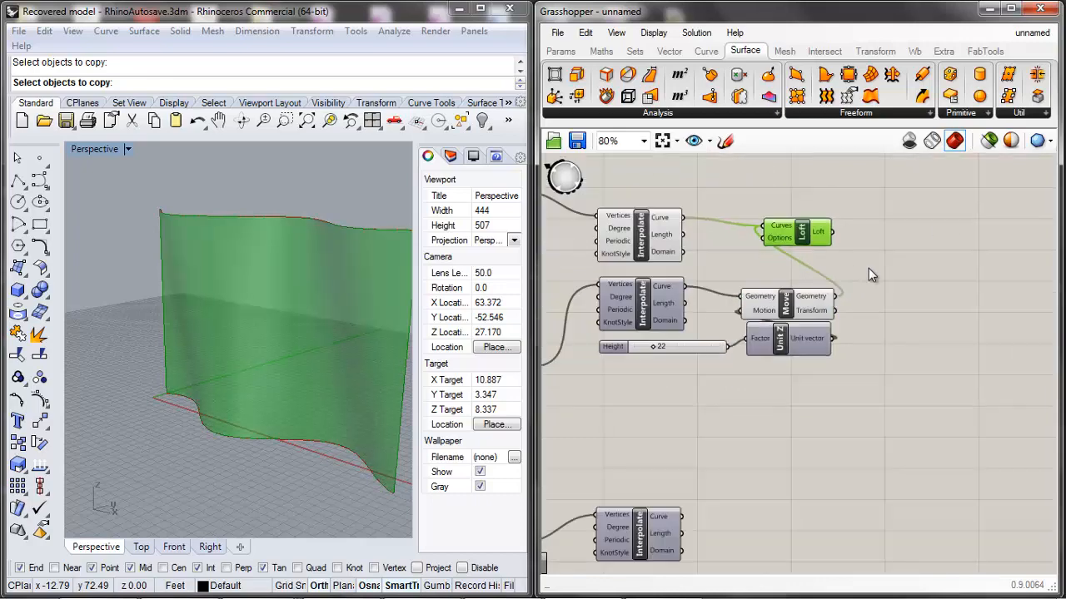
pyautogui.click(868, 268)
pyautogui.scroll(-6, 144, 345)
pyautogui.moveTo(193, 336); pyautogui.dragTo(195, 406, button='right')
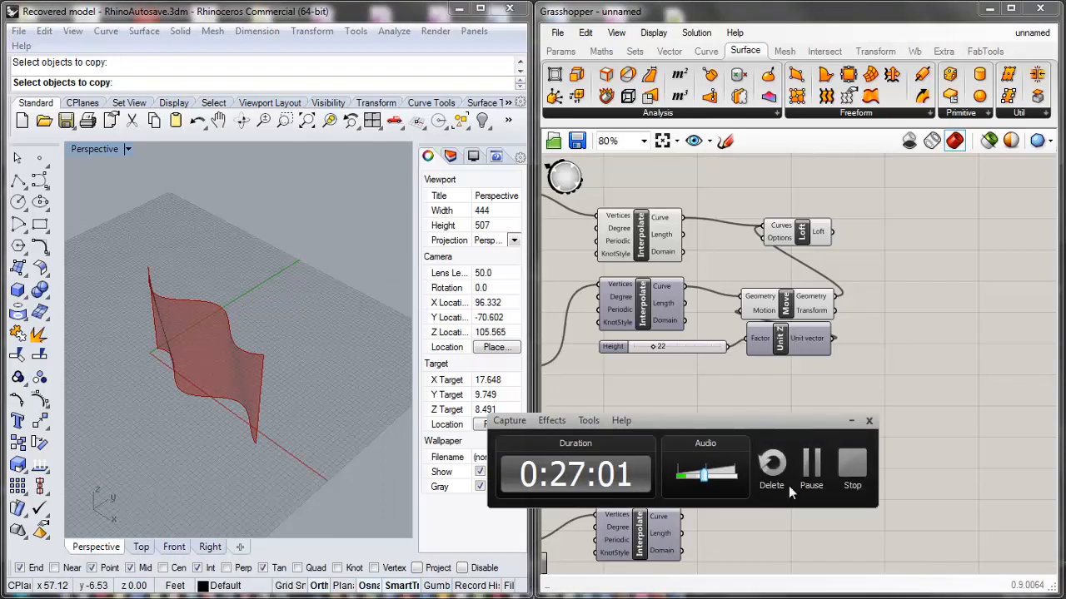
# Disconnect Move's Geometry output from Loft's Curves input and reconnect it alongside the Interpolate curve.
pyautogui.scroll(3, 770, 240)
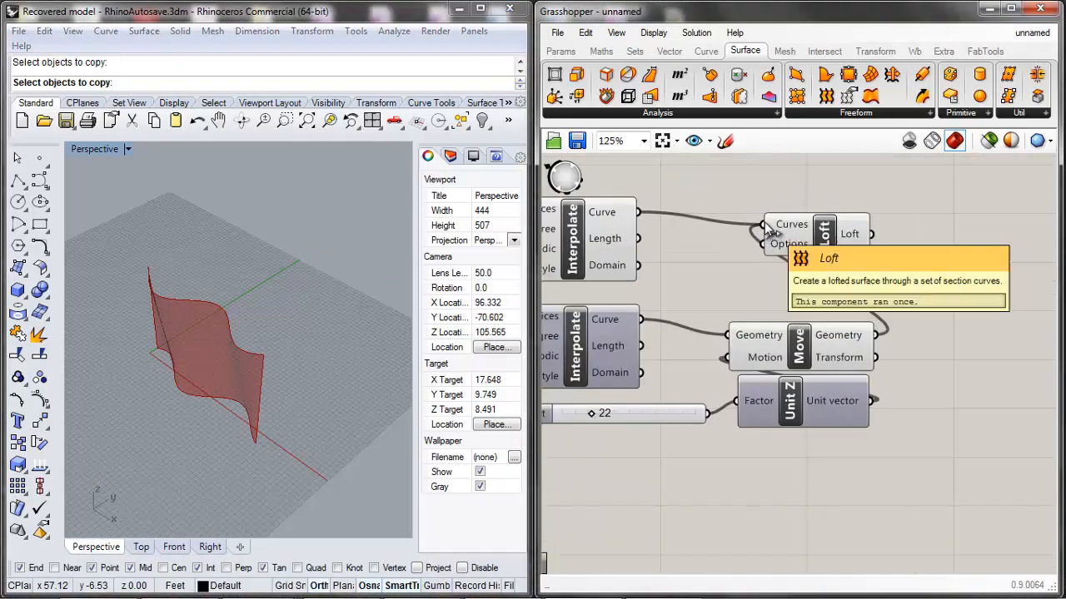
pyautogui.moveTo(764, 224); pyautogui.dragTo(916, 333)
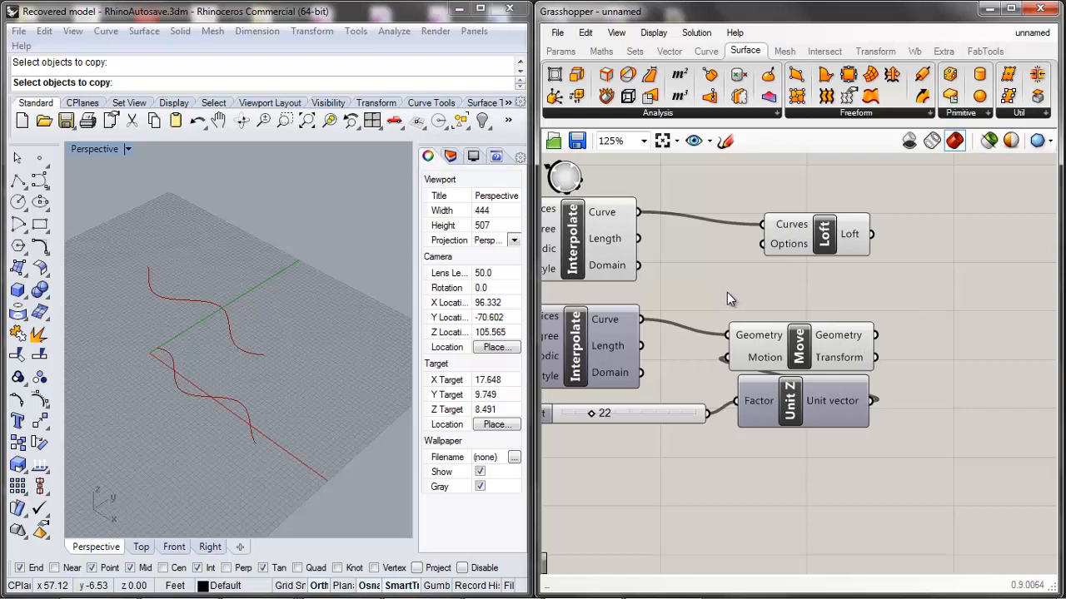
pyautogui.keyDown('shift'); pyautogui.moveTo(874, 334); pyautogui.dragTo(832, 251); pyautogui.keyUp('shift')
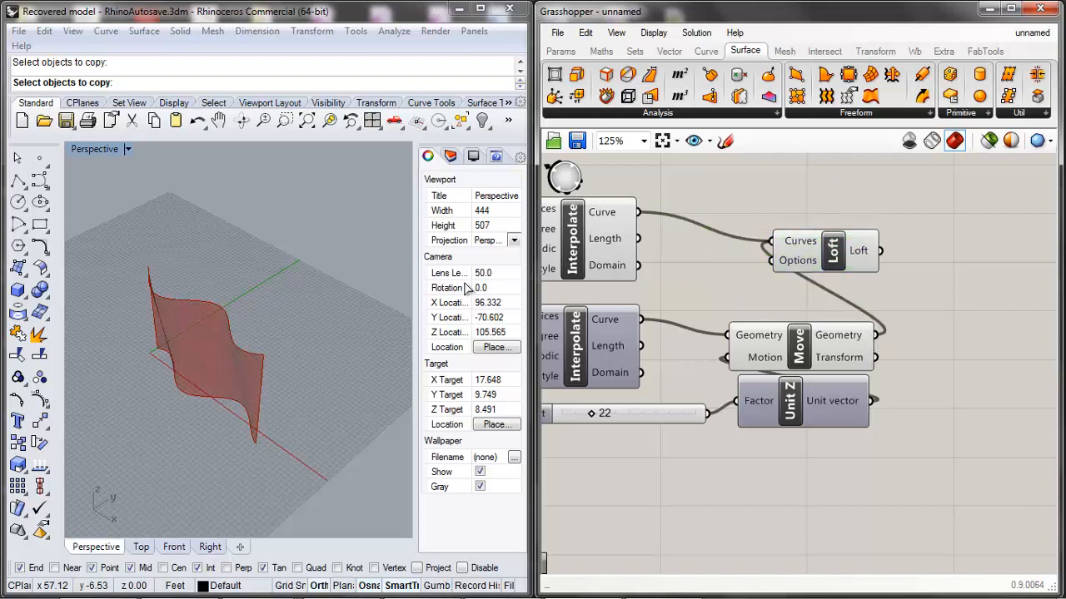
pyautogui.moveTo(209, 325); pyautogui.dragTo(254, 313, button='right')
pyautogui.scroll(6, 188, 322)
pyautogui.moveTo(283, 352); pyautogui.dragTo(258, 328, button='right')
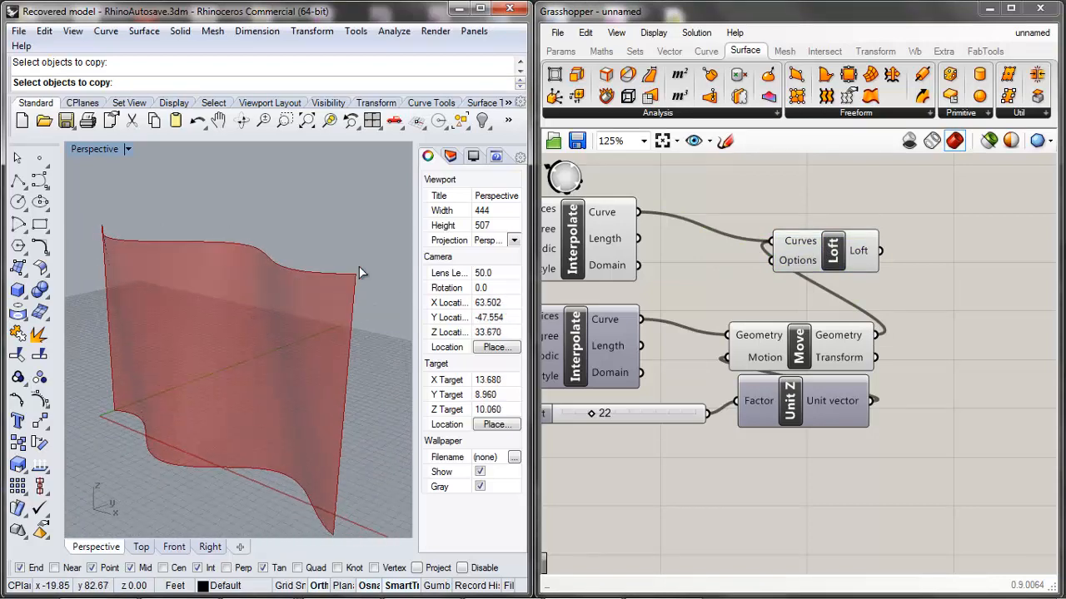
pyautogui.click(833, 250)
pyautogui.click(837, 297)
# Group the two Interpolate components with the Height slider, Unit Z, Move and Loft.
pyautogui.scroll(-5, 828, 309)
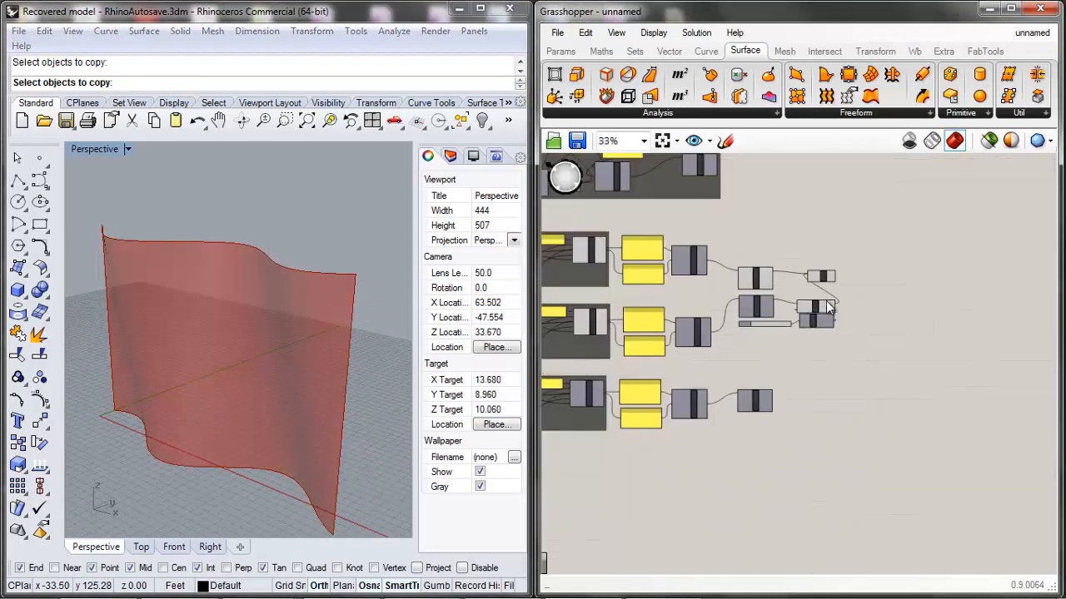
pyautogui.scroll(3, 828, 309)
pyautogui.moveTo(853, 223); pyautogui.dragTo(612, 367)
pyautogui.rightClick(714, 275)
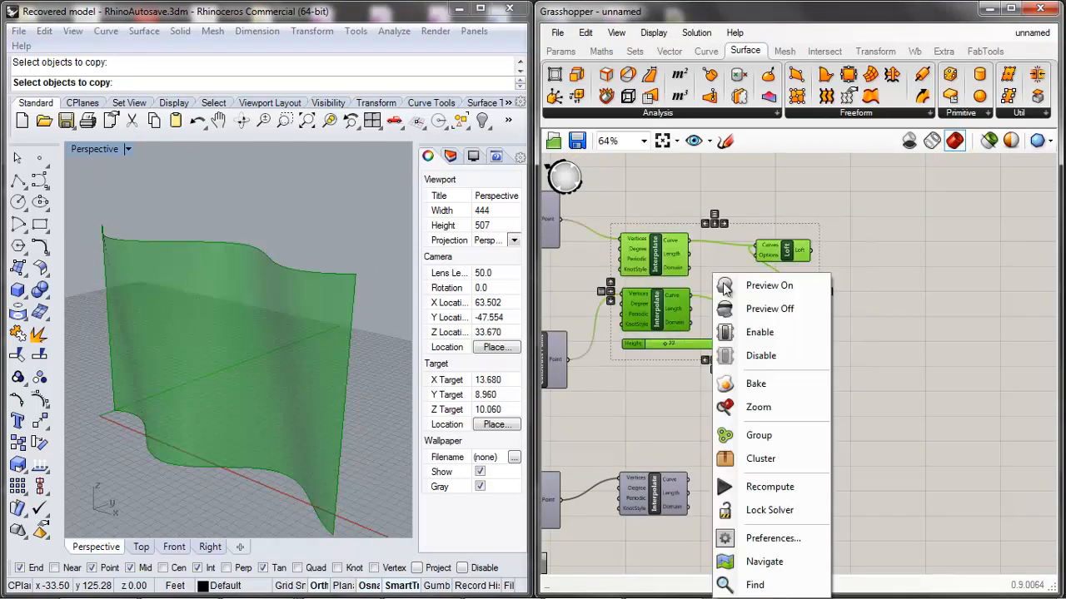
pyautogui.click(759, 435)
pyautogui.scroll(3, 733, 267)
pyautogui.click(737, 273)
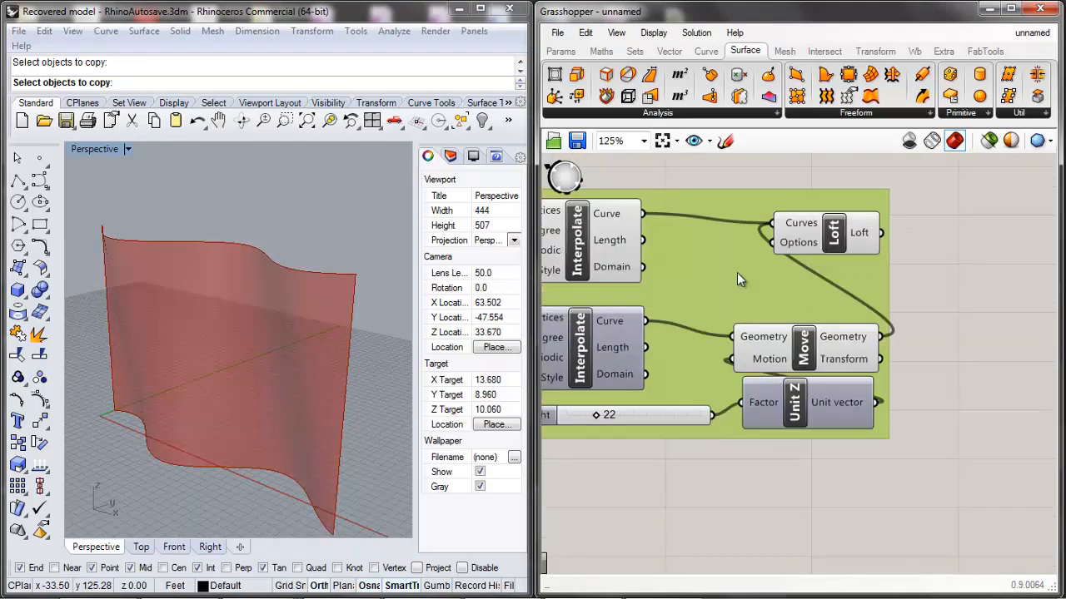
# Move the unlofted third wave group and its attached components farther down the canvas, away from the other two.
pyautogui.scroll(-7, 925, 284)
pyautogui.click(881, 398)
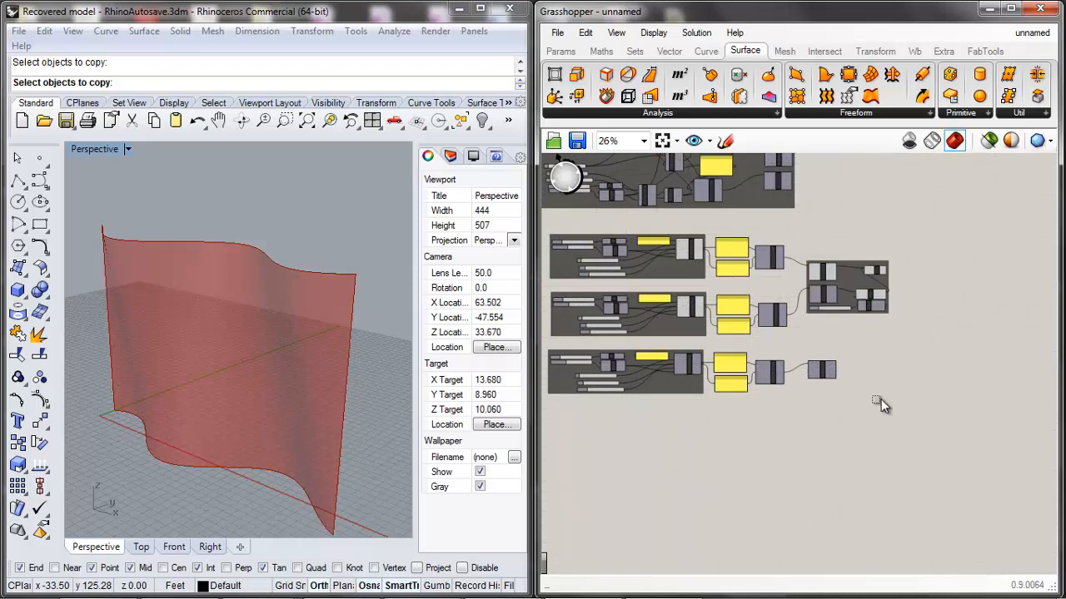
pyautogui.moveTo(880, 399); pyautogui.dragTo(533, 340)
pyautogui.moveTo(649, 381); pyautogui.dragTo(648, 418)
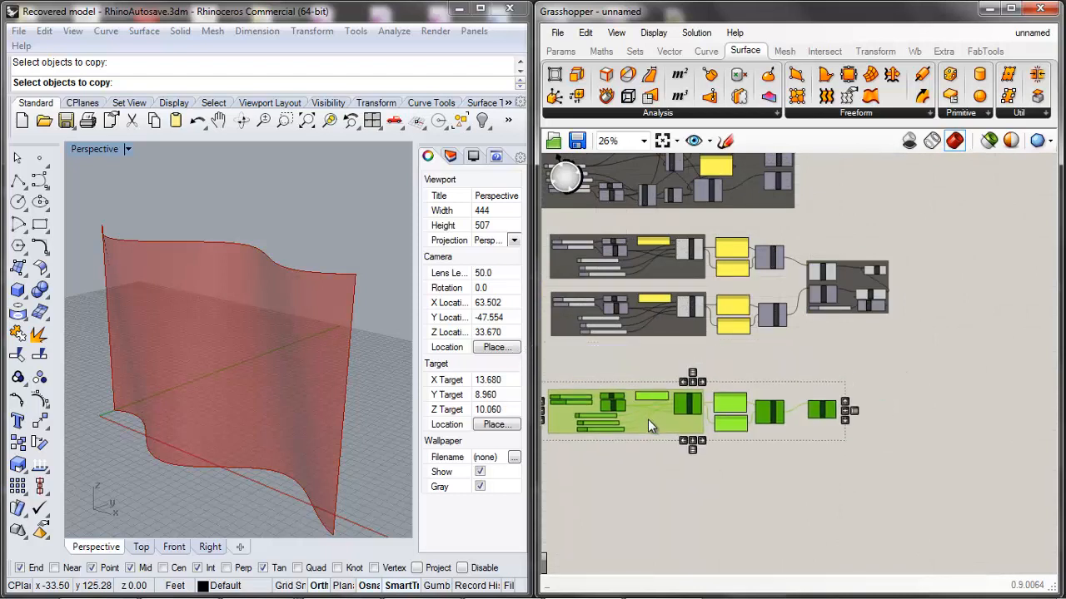
# Move the two lofted wave groups and the loft group together beside the large formula group.
pyautogui.moveTo(918, 336); pyautogui.dragTo(545, 223)
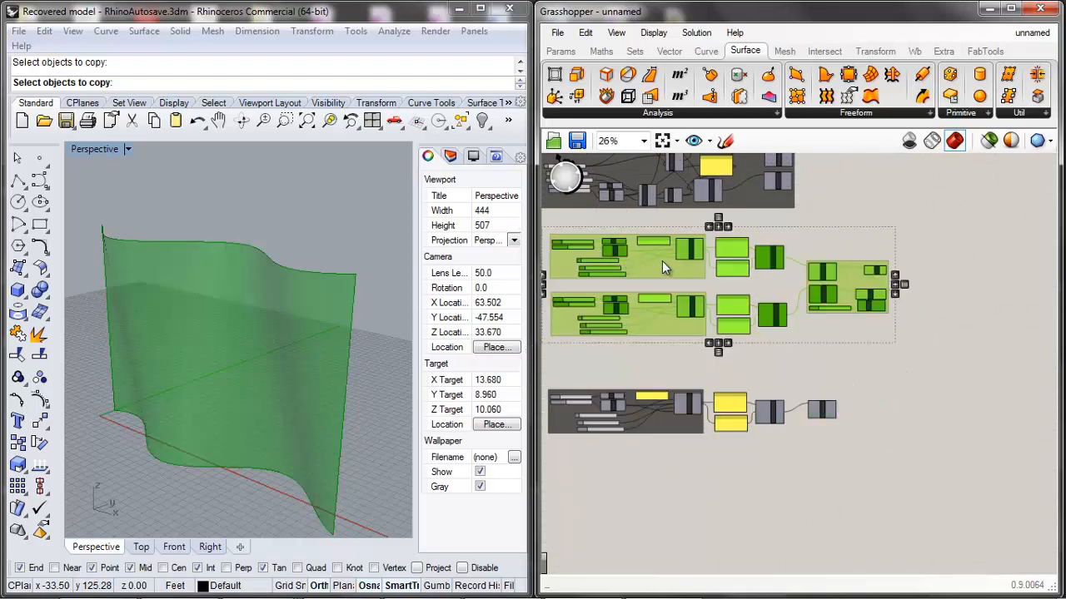
pyautogui.scroll(-3, 662, 261)
pyautogui.moveTo(682, 288); pyautogui.dragTo(801, 208)
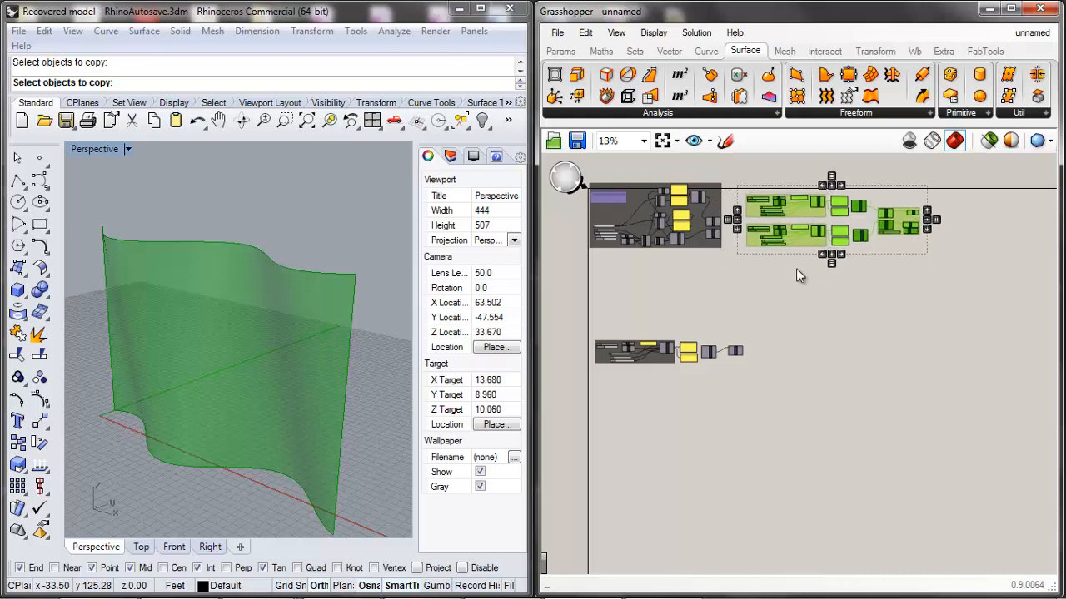
pyautogui.click(796, 268)
# Move the unlofted wave group and its attached components up close beneath the large formula group.
pyautogui.moveTo(761, 383); pyautogui.dragTo(561, 315)
pyautogui.moveTo(647, 358); pyautogui.dragTo(644, 278)
pyautogui.click(841, 296)
pyautogui.scroll(3, 924, 222)
pyautogui.scroll(2, 787, 185)
pyautogui.scroll(-2, 807, 218)
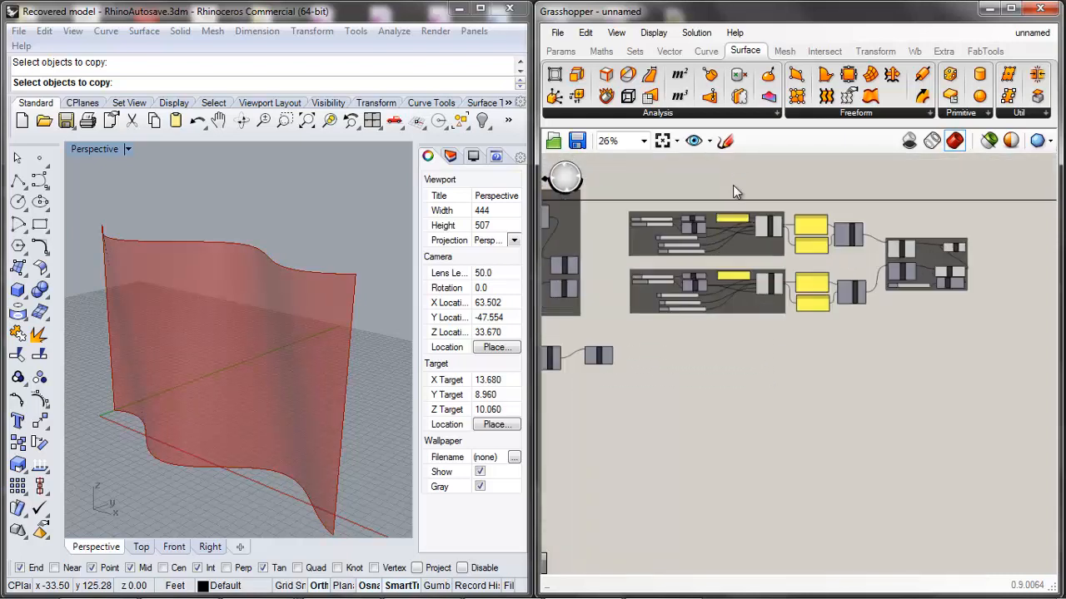
pyautogui.scroll(4, 832, 224)
pyautogui.scroll(-2, 1017, 257)
pyautogui.scroll(2, 945, 255)
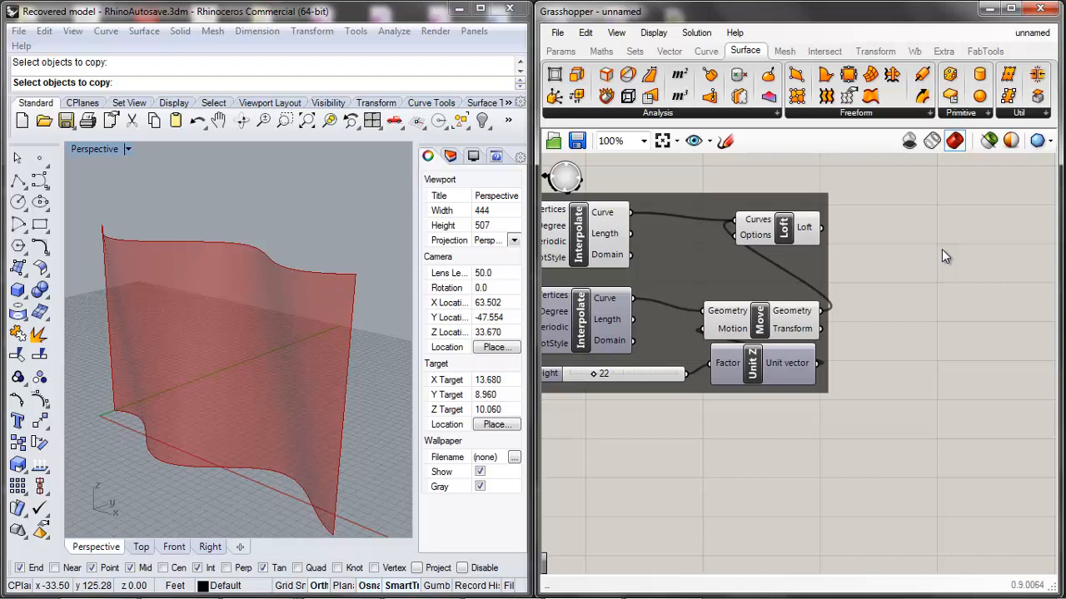
pyautogui.moveTo(1017, 597)
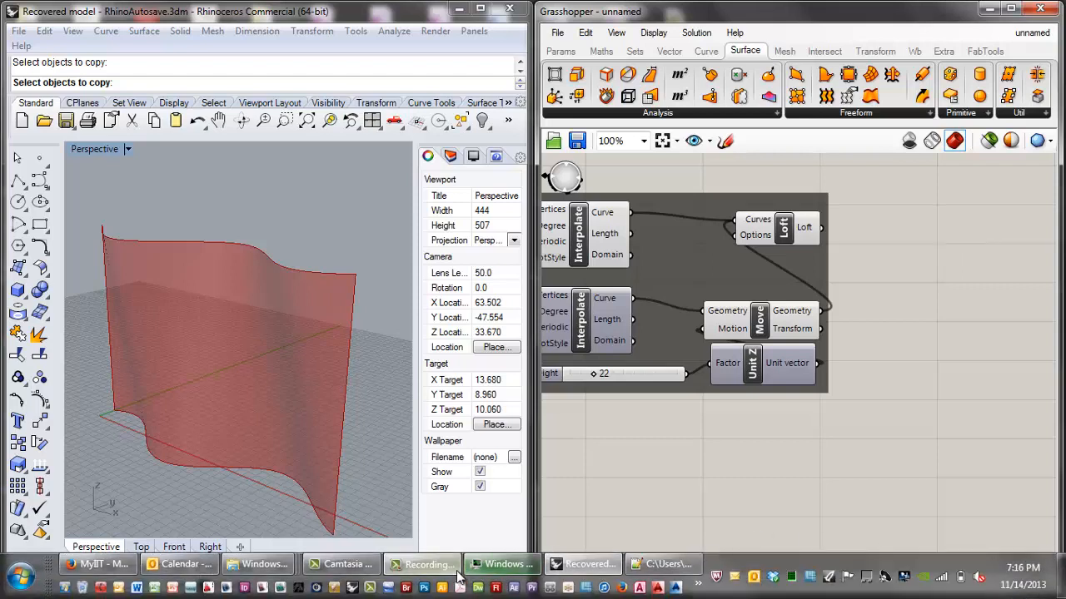
pyautogui.click(457, 575)
pyautogui.click(852, 420)
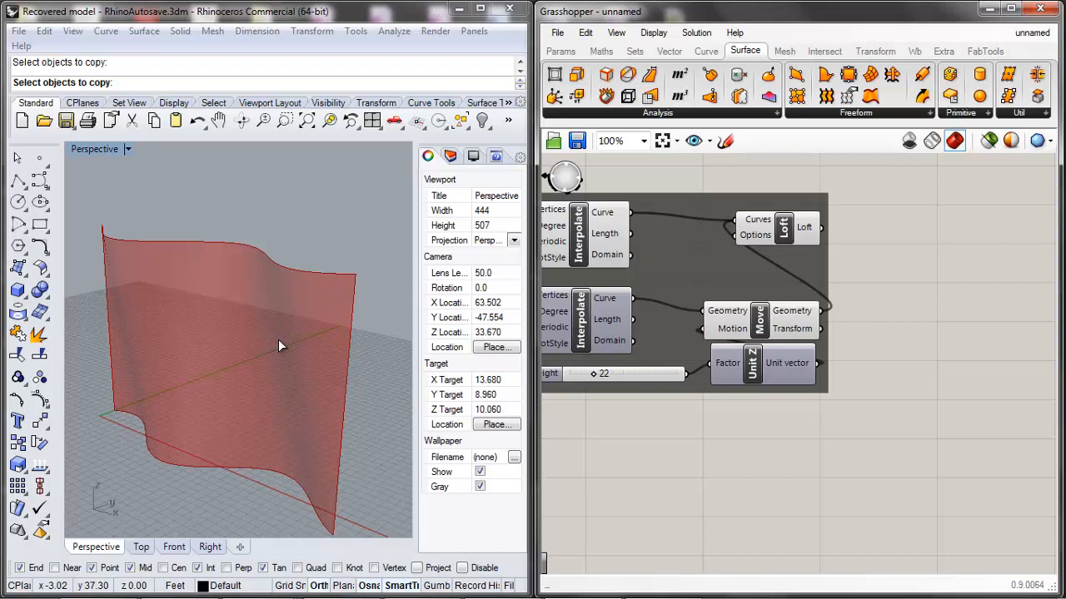
# Search for domain components and add a Divide Domain² component beside the loft group.
pyautogui.doubleClick(909, 276)
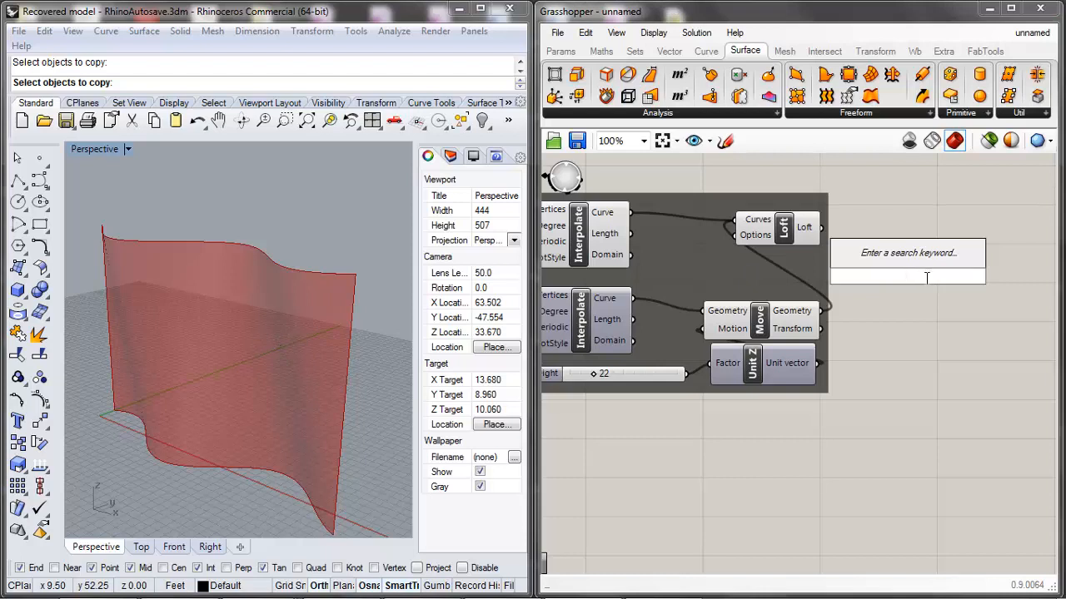
pyautogui.write('divisioin')
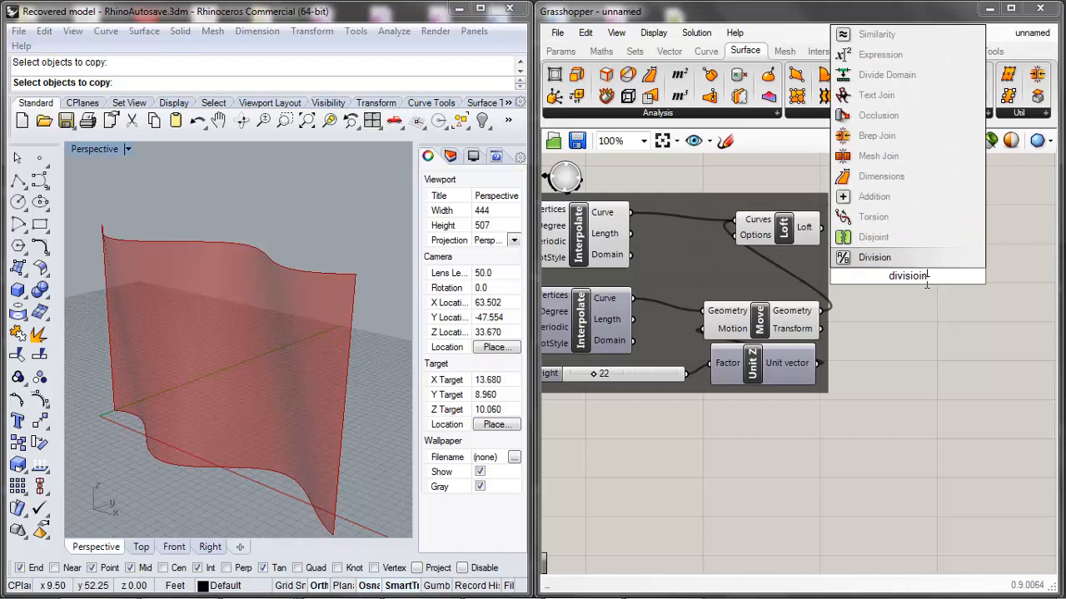
pyautogui.press('BackSpace')
pyautogui.press('BackSpace')
pyautogui.press('BackSpace')
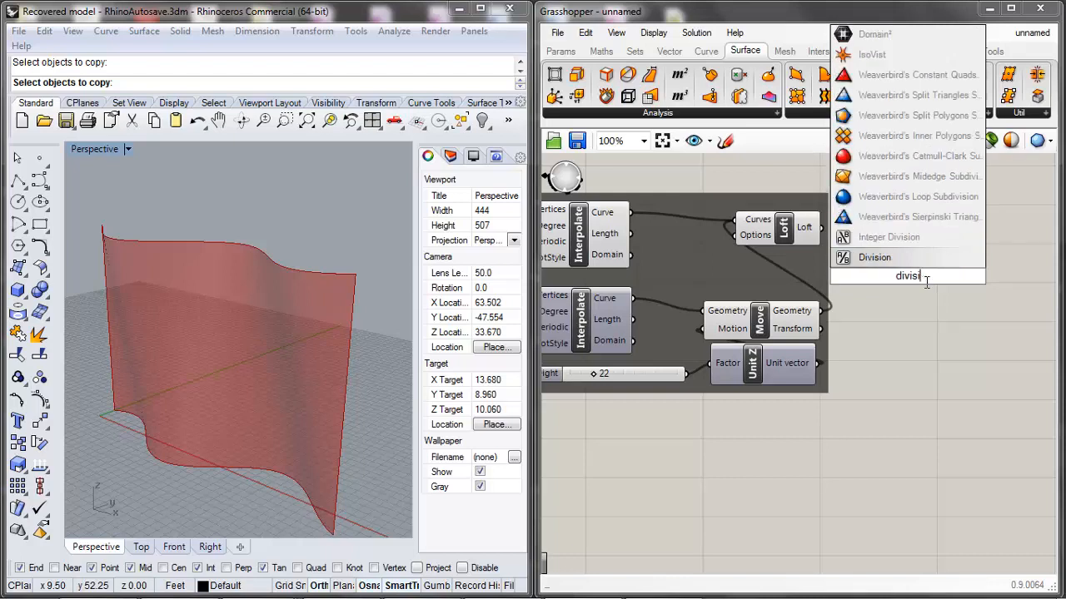
pyautogui.write('ion')
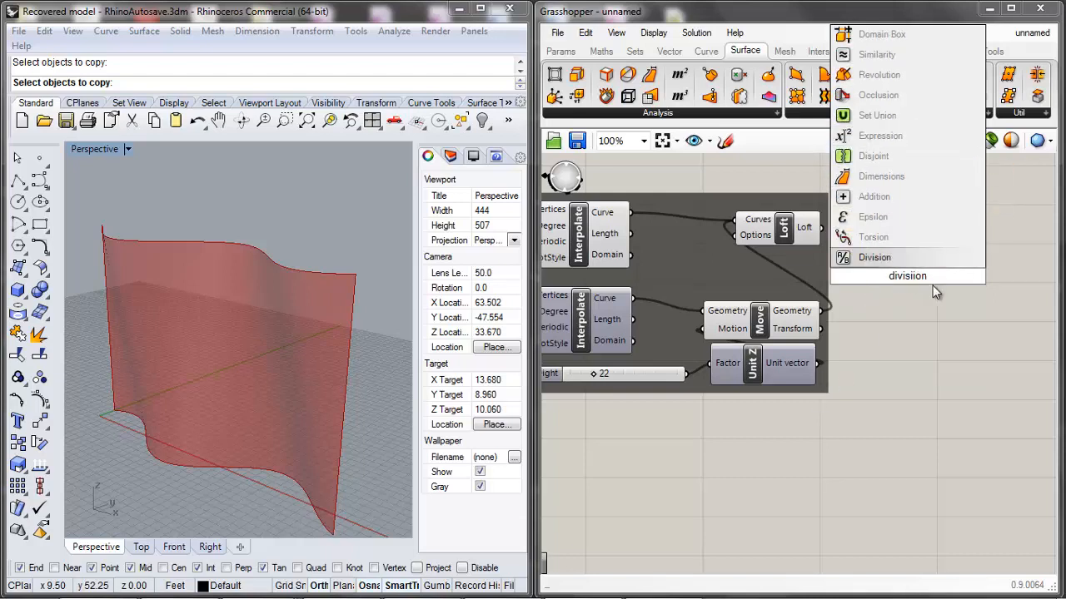
pyautogui.hotkey('ctrl', 'a')
pyautogui.write('domain')
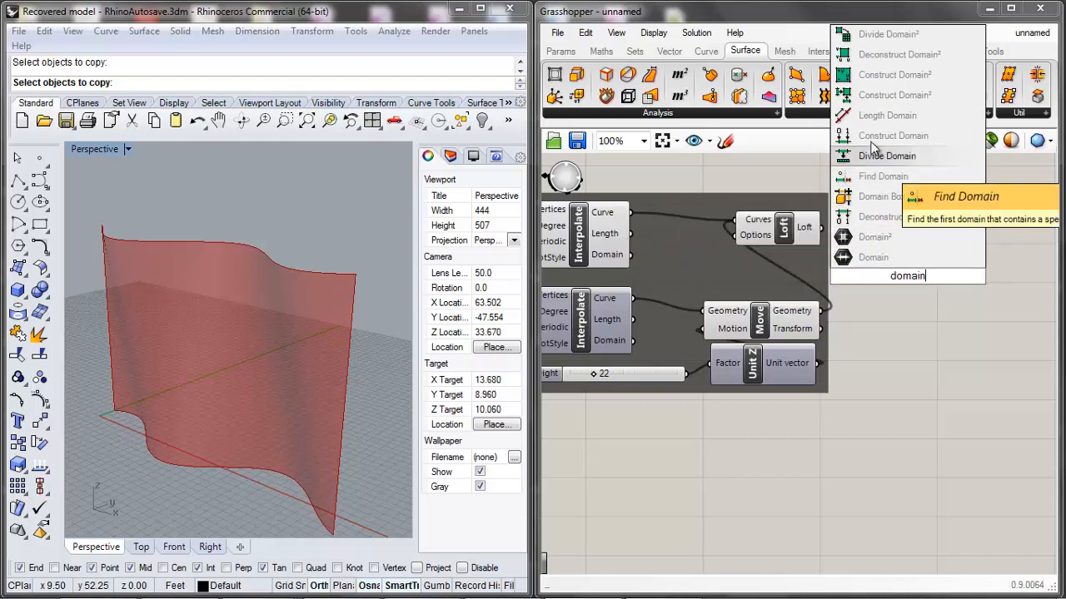
pyautogui.click(877, 35)
pyautogui.scroll(1, 899, 283)
pyautogui.moveTo(899, 283); pyautogui.dragTo(946, 295)
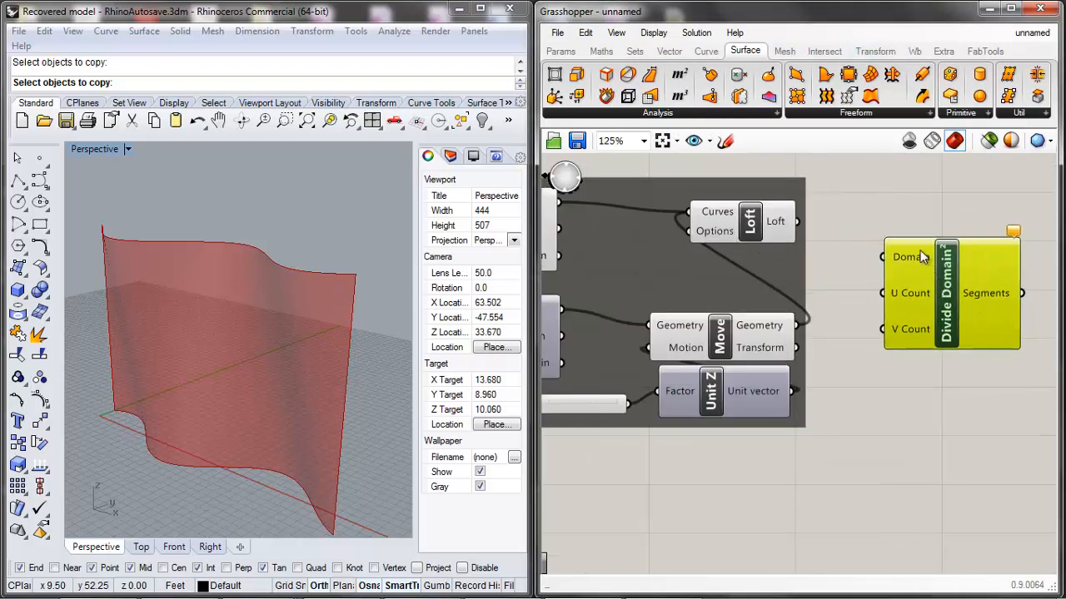
# Connect Loft's output to the Domain input of Divide Domain² and place that component level with Loft, leaving space between them.
pyautogui.moveTo(798, 221); pyautogui.dragTo(883, 256)
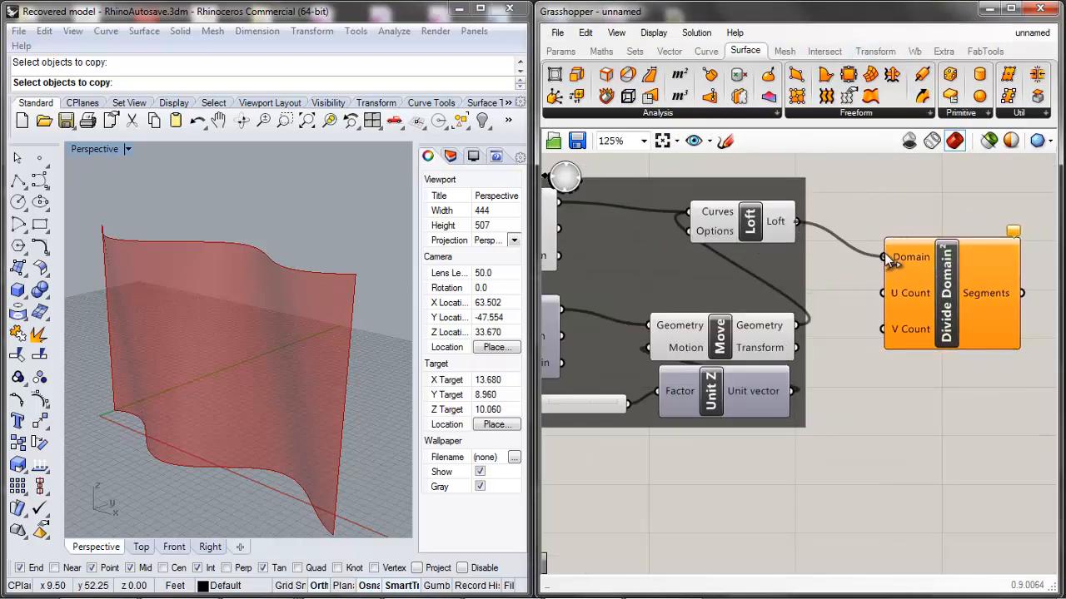
pyautogui.moveTo(950, 302); pyautogui.dragTo(950, 266)
pyautogui.click(961, 191)
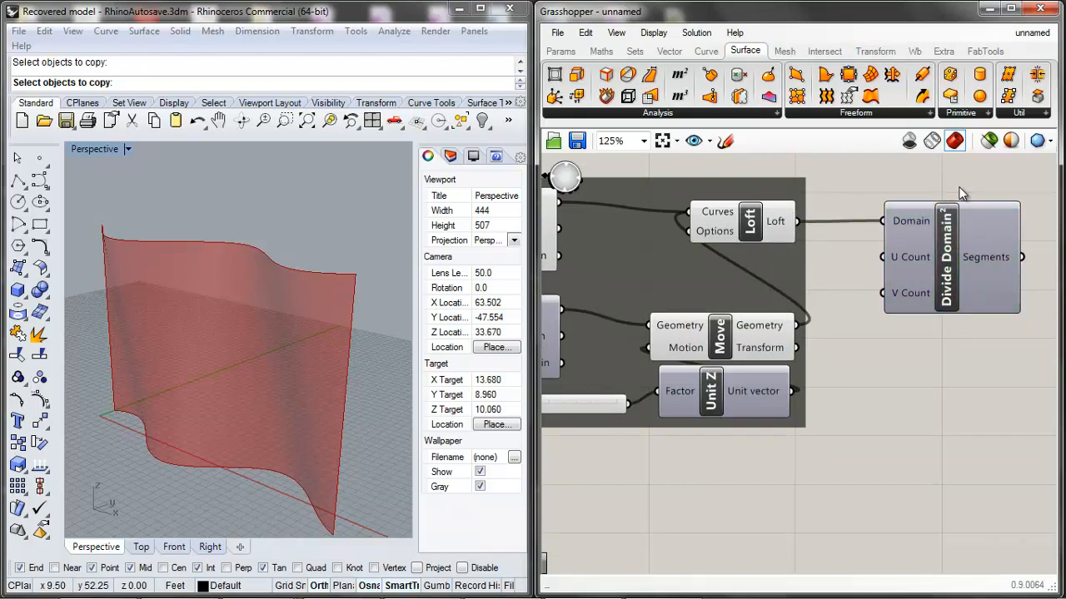
pyautogui.click(963, 292)
pyautogui.moveTo(951, 301); pyautogui.dragTo(1001, 304)
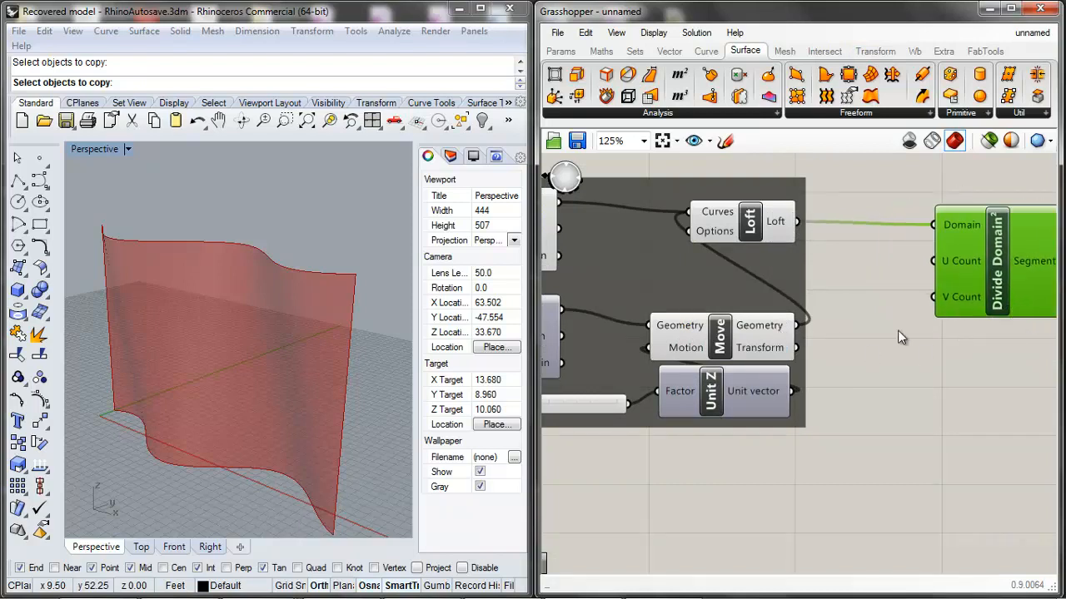
pyautogui.scroll(-3, 704, 238)
pyautogui.scroll(3, 813, 251)
pyautogui.moveTo(894, 295); pyautogui.dragTo(900, 286)
pyautogui.click(898, 304)
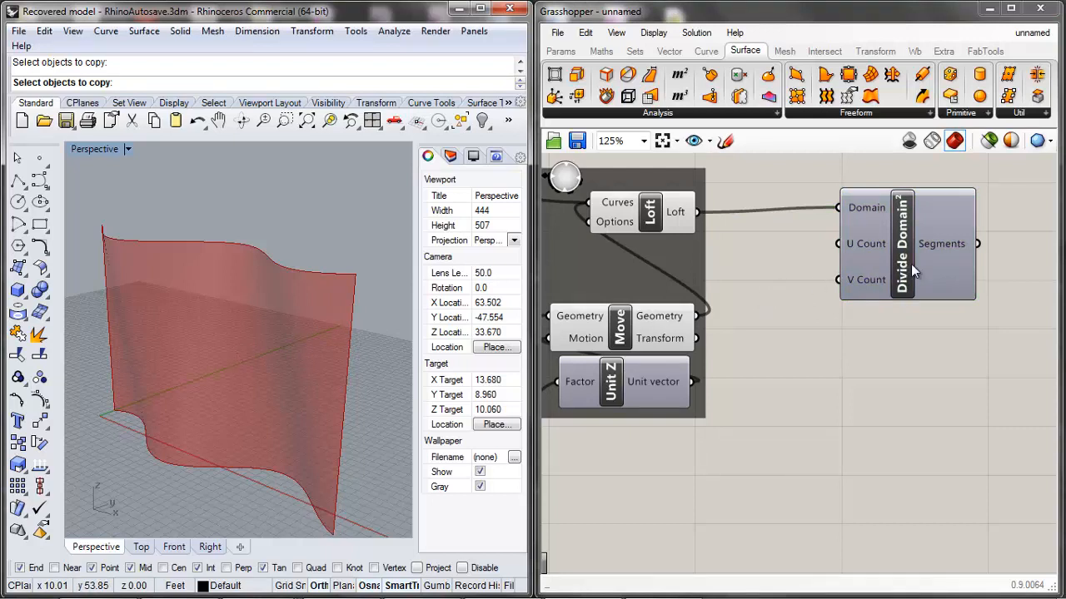
# Rename the Divide Domain² component as Isocurve Density.
pyautogui.rightClick(863, 266)
pyautogui.moveTo(883, 274); pyautogui.dragTo(795, 267)
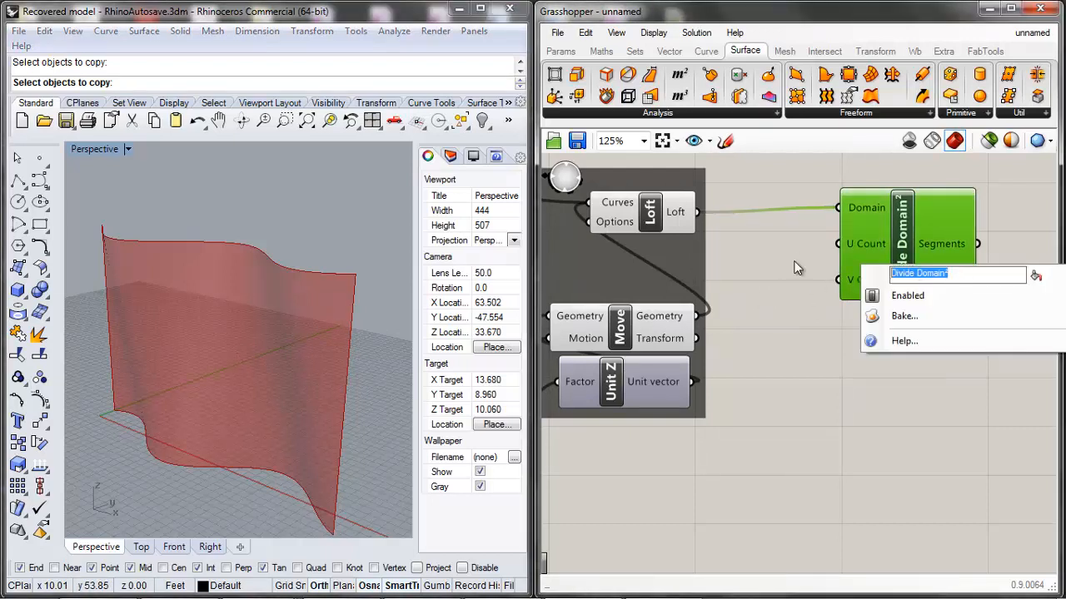
pyautogui.write('Os')
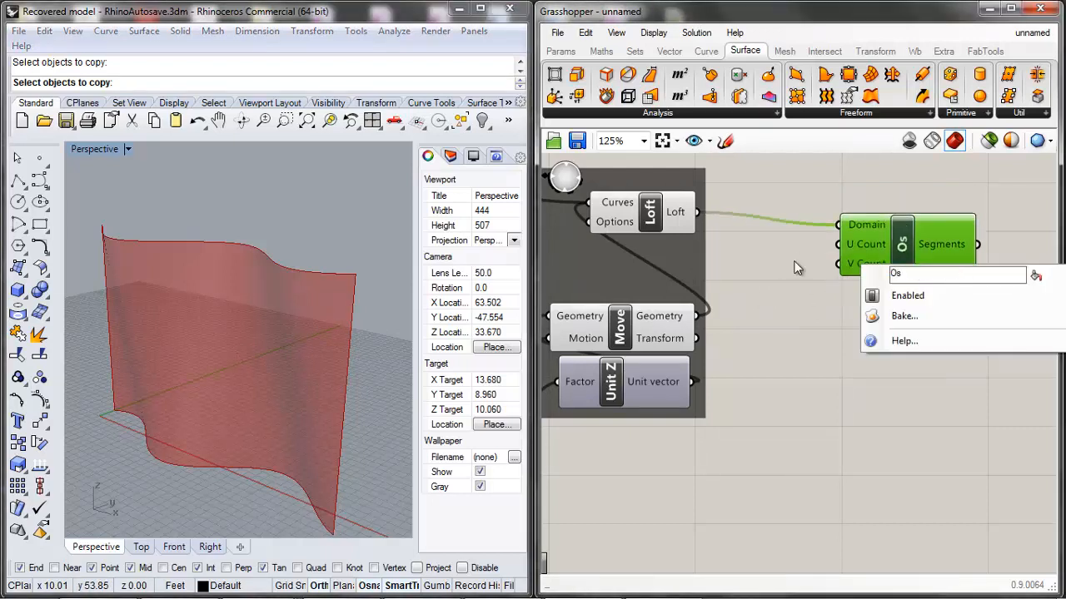
pyautogui.write('ocurve')
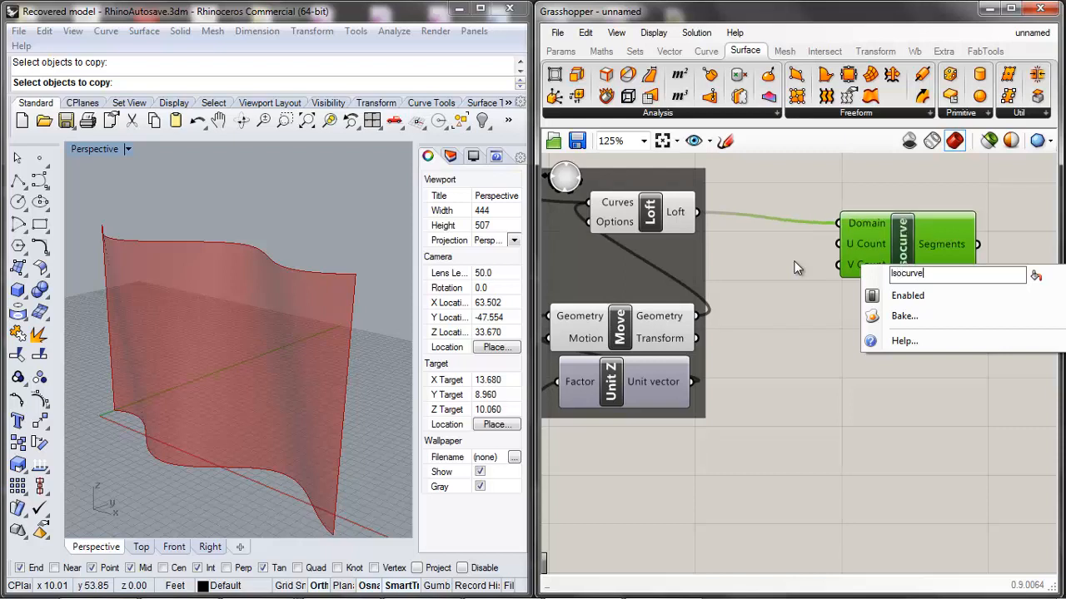
pyautogui.write(' Densoty')
pyautogui.press('BackSpace')
pyautogui.press('BackSpace')
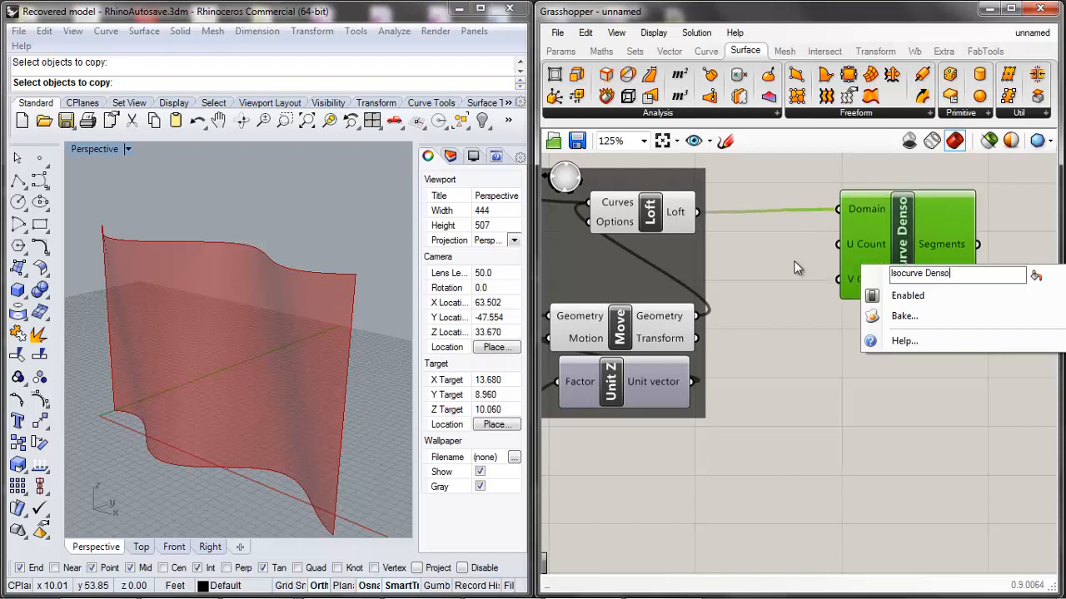
pyautogui.write('ity')
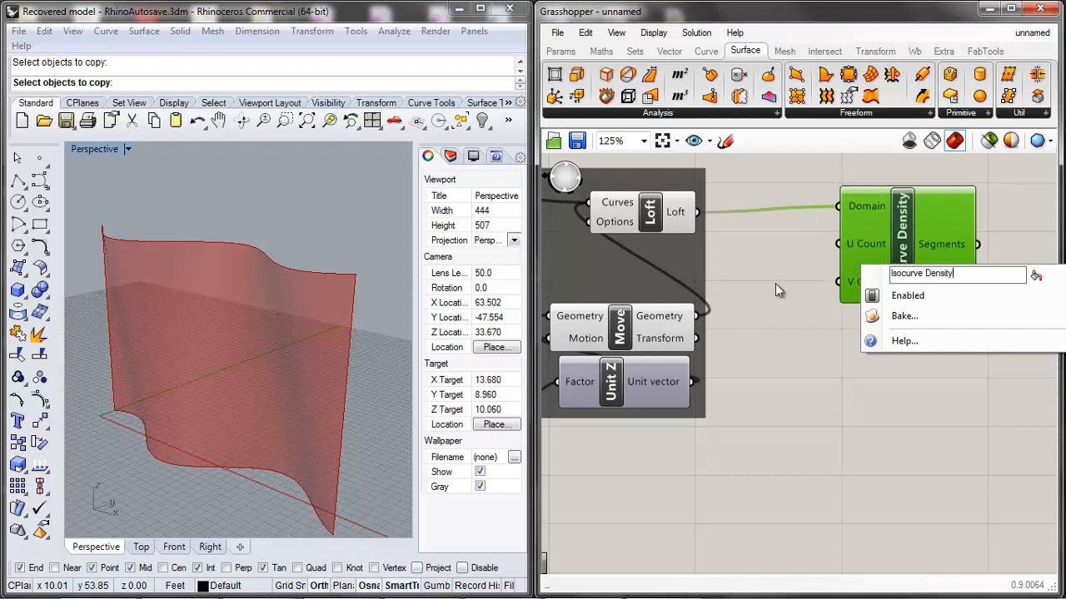
pyautogui.click(765, 500)
# Consult the help description of the Isocurve Density component, focusing on its original name and inputs, and close the help.
pyautogui.scroll(-2, 915, 166)
pyautogui.scroll(3, 892, 214)
pyautogui.click(957, 221)
pyautogui.scroll(-4, 924, 250)
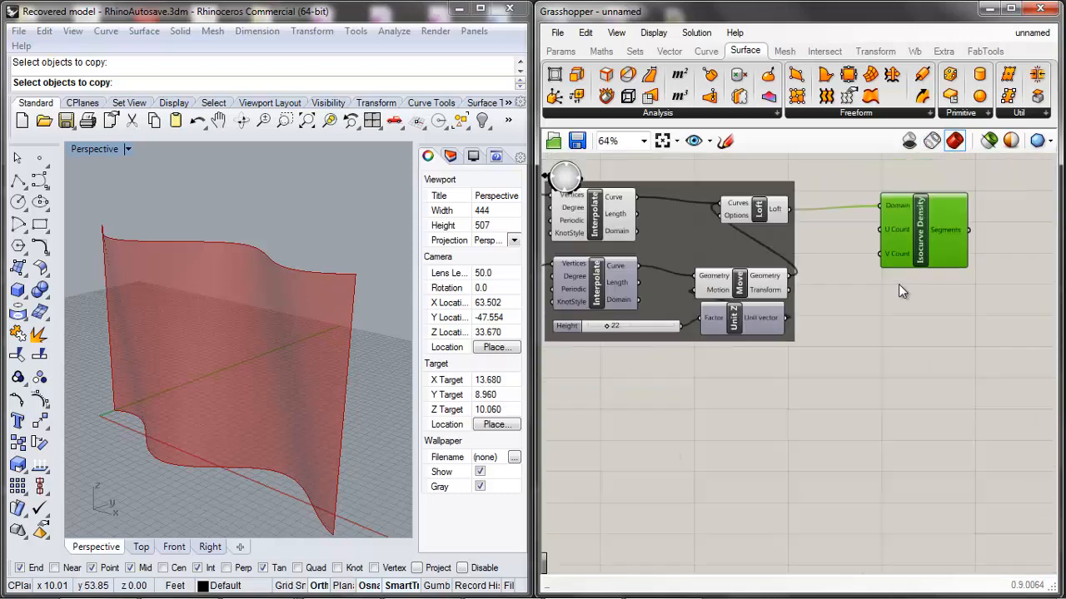
pyautogui.scroll(3, 898, 284)
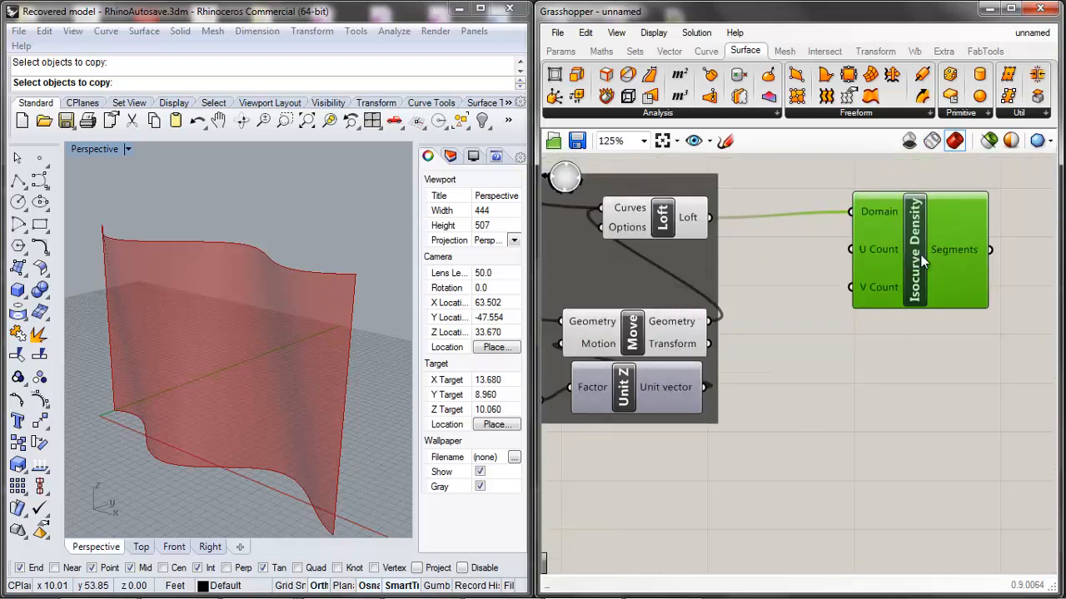
pyautogui.rightClick(920, 254)
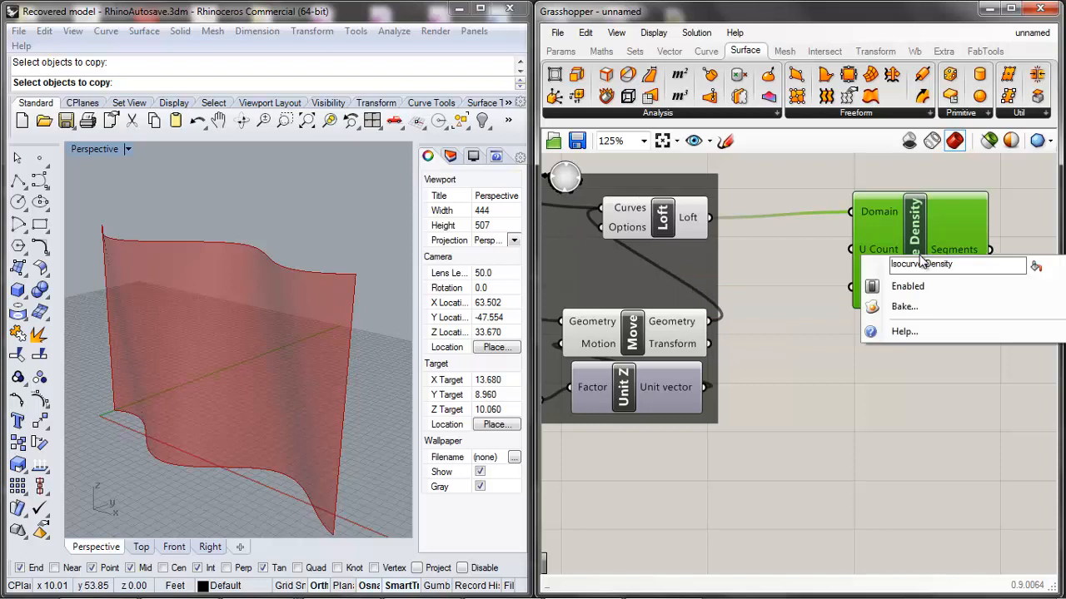
pyautogui.click(926, 332)
pyautogui.moveTo(886, 208); pyautogui.dragTo(775, 209)
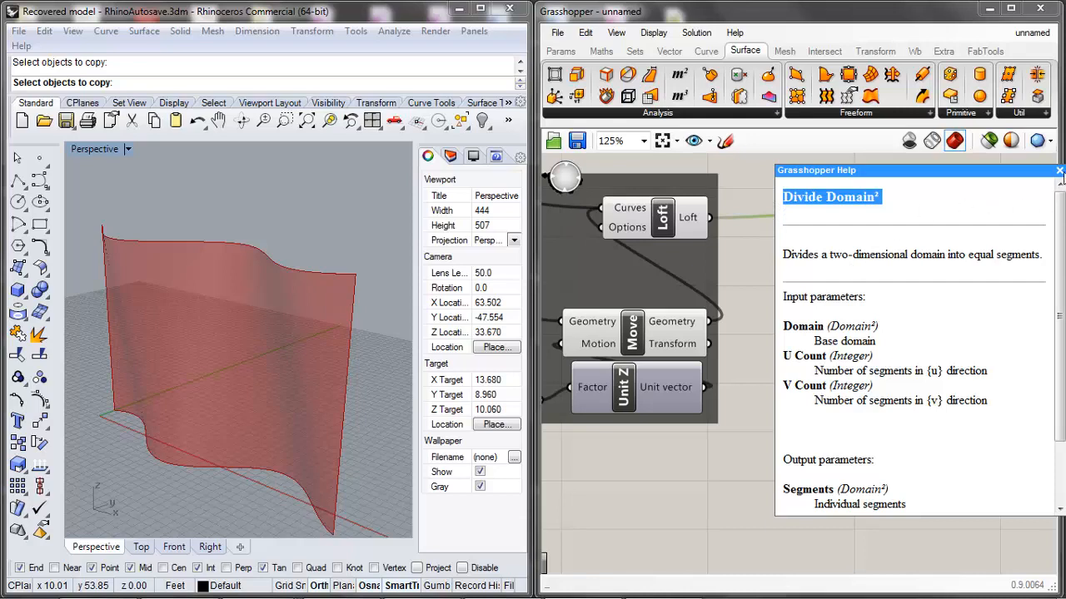
pyautogui.click(1059, 170)
# Copy the Height slider beneath the Isocurve Density component and connect the copy to its U Count input.
pyautogui.scroll(-3, 846, 392)
pyautogui.scroll(3, 845, 392)
pyautogui.click(958, 280)
pyautogui.scroll(-3, 958, 280)
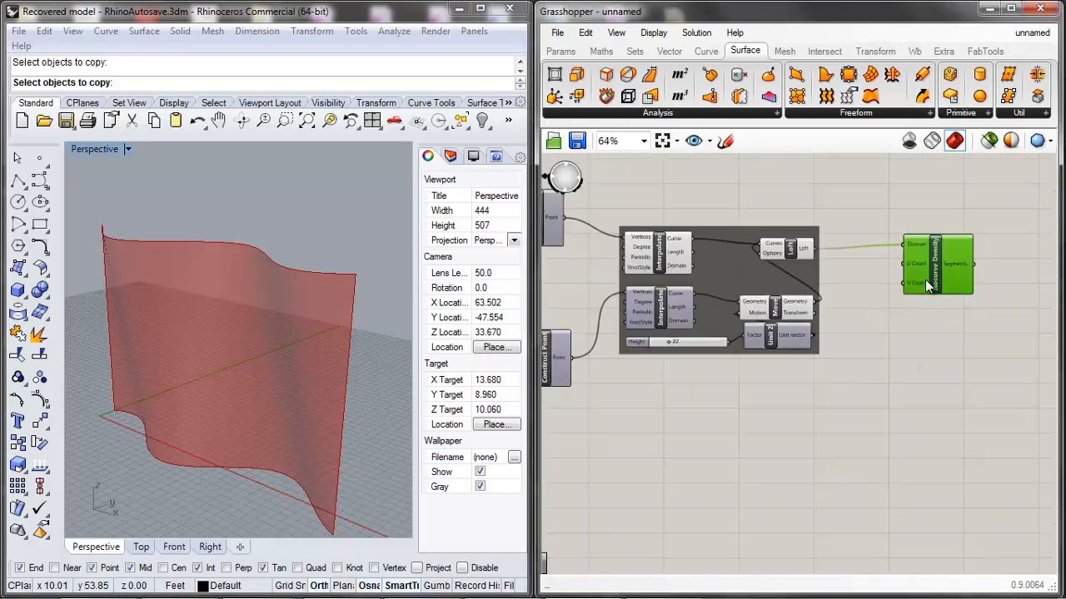
pyautogui.click(670, 333)
pyautogui.click(699, 338)
pyautogui.moveTo(703, 340); pyautogui.dragTo(905, 233)
pyautogui.scroll(2, 949, 300)
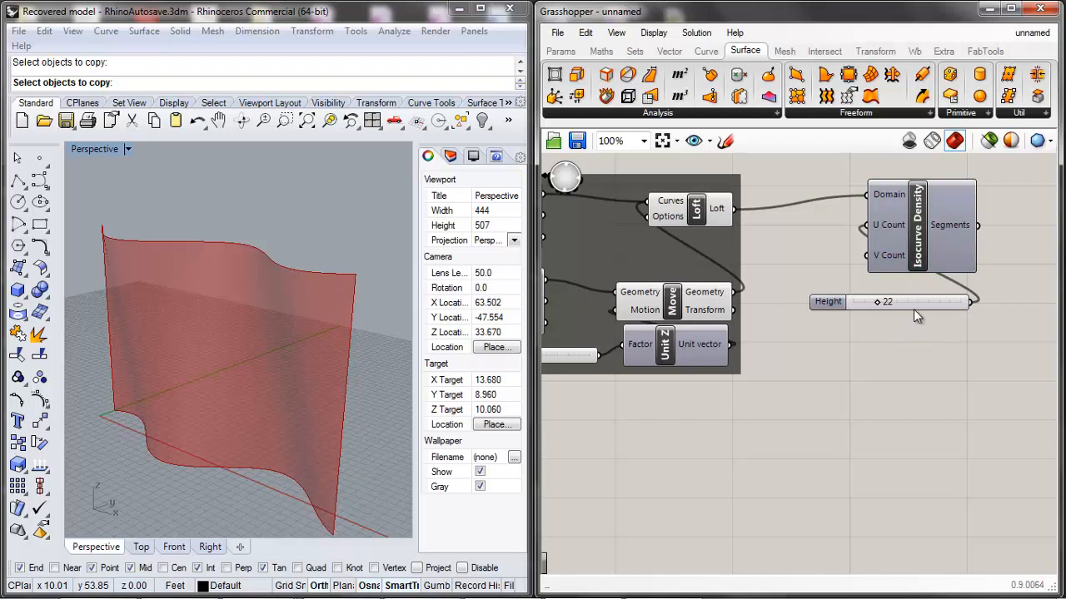
# Duplicate the U Count slider just below itself and connect the duplicate to Isocurve Density's V Count input.
pyautogui.click(914, 307)
pyautogui.hotkey('ctrl', 'c')
pyautogui.hotkey('ctrl', 'v')
pyautogui.moveTo(913, 309); pyautogui.dragTo(908, 327)
pyautogui.moveTo(972, 326); pyautogui.dragTo(921, 235)
pyautogui.middleClick(921, 234)
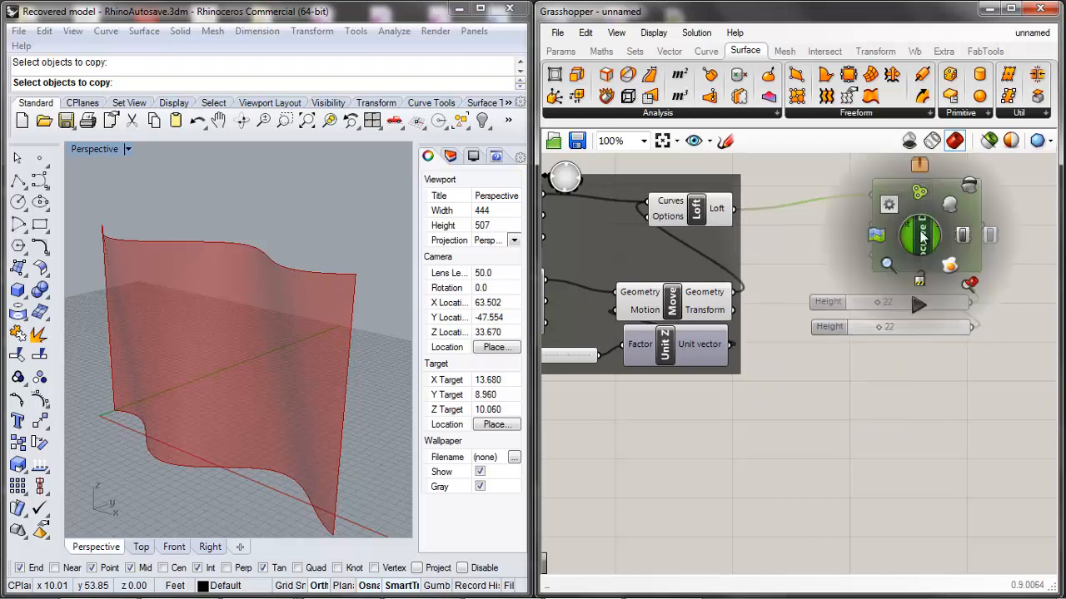
pyautogui.click(947, 209)
pyautogui.click(824, 256)
pyautogui.scroll(-3, 771, 246)
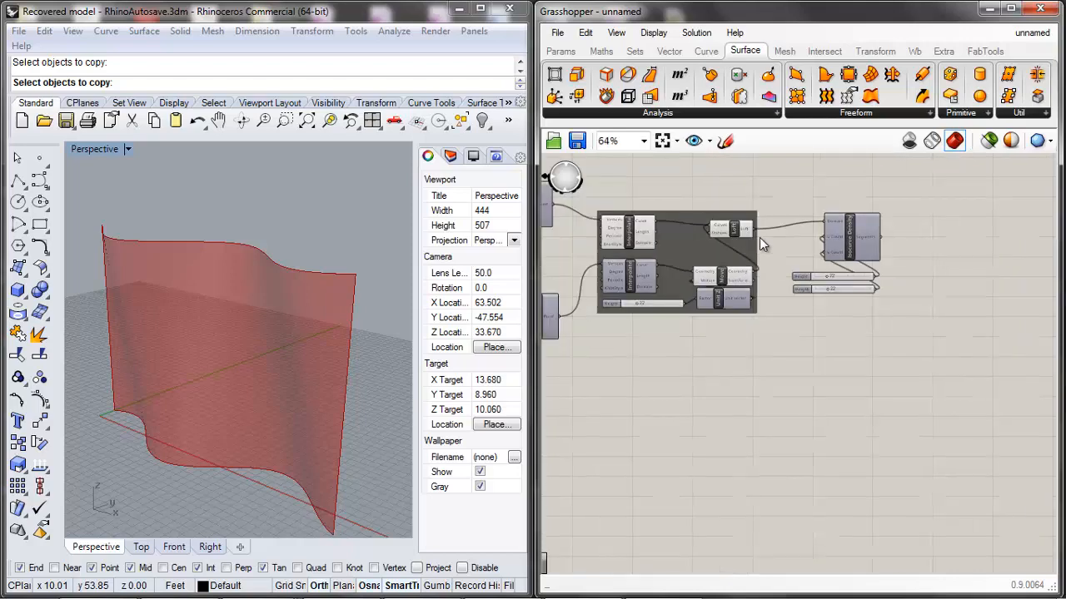
pyautogui.scroll(2, 760, 237)
pyautogui.click(731, 223)
pyautogui.moveTo(890, 236); pyautogui.dragTo(881, 241)
pyautogui.click(814, 336)
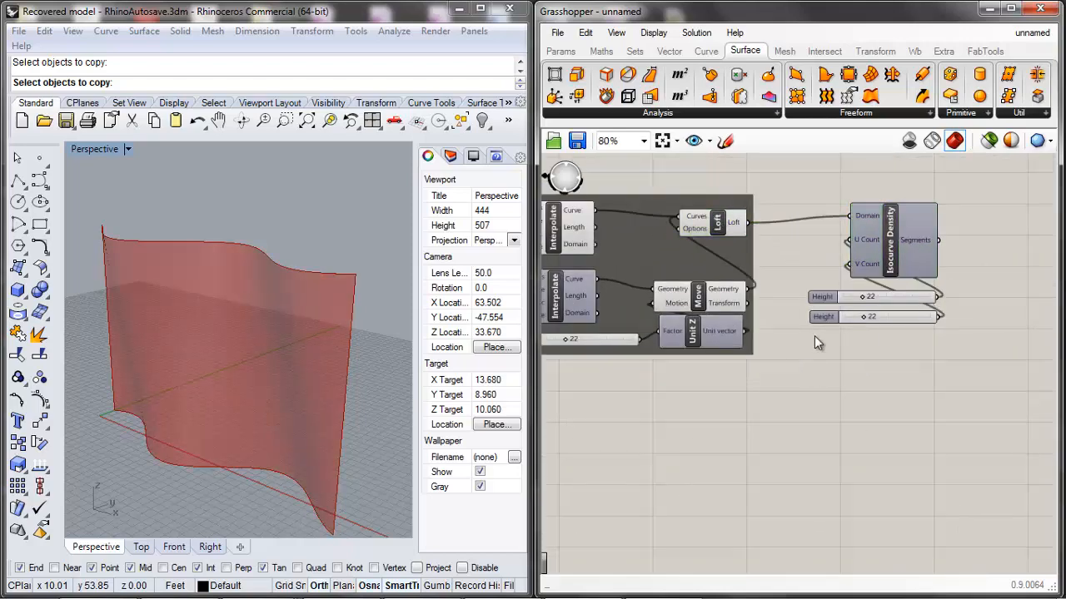
pyautogui.moveTo(1034, 254); pyautogui.dragTo(941, 297, button='right')
pyautogui.click(797, 301)
pyautogui.scroll(4, 828, 285)
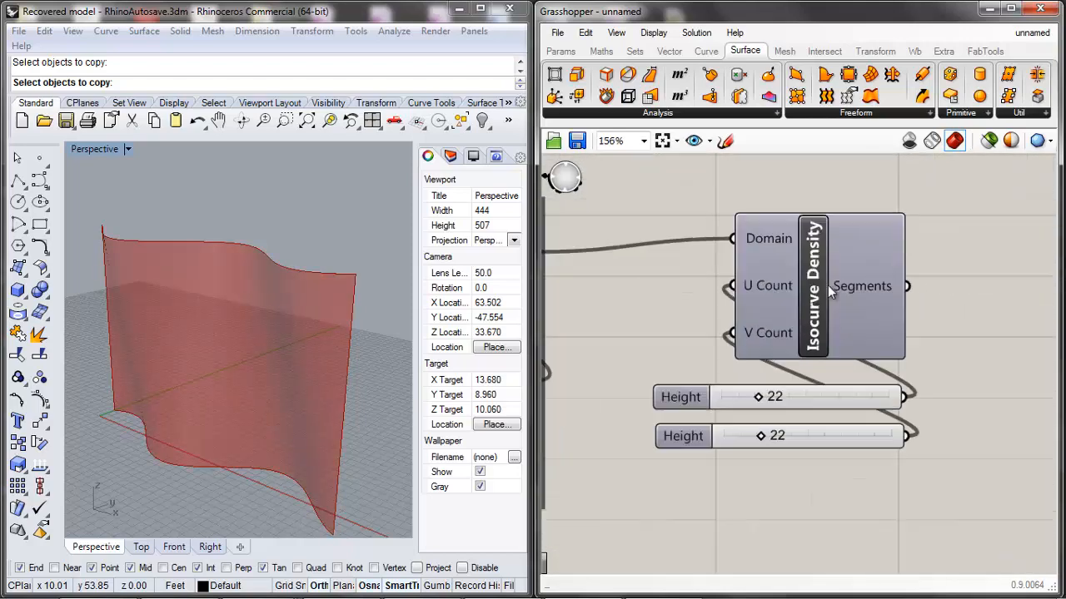
pyautogui.scroll(-4, 826, 260)
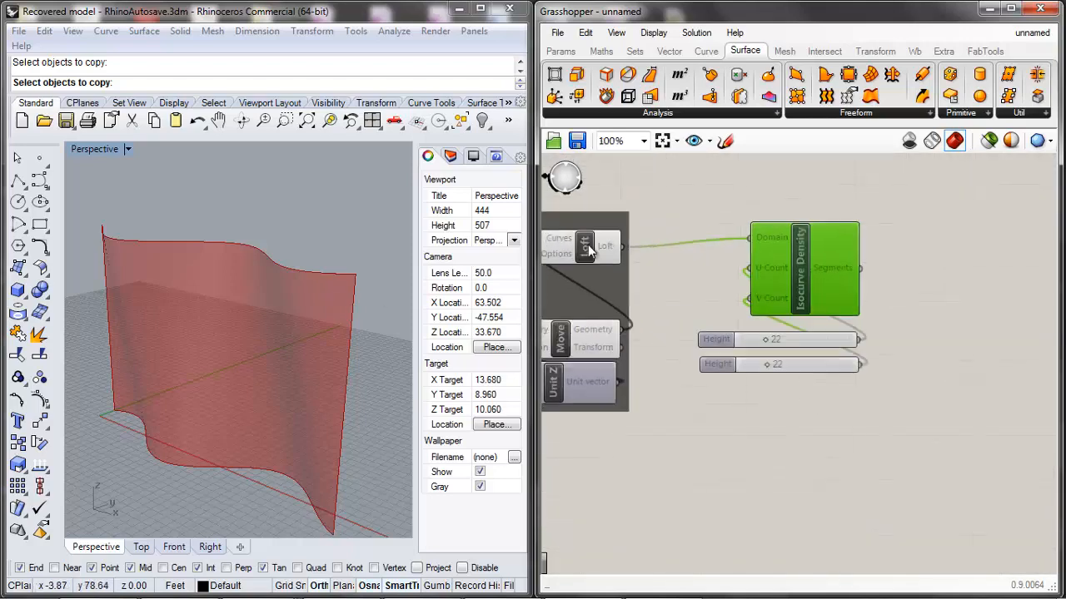
pyautogui.click(587, 248)
pyautogui.click(741, 226)
pyautogui.scroll(-4, 749, 238)
pyautogui.scroll(3, 984, 256)
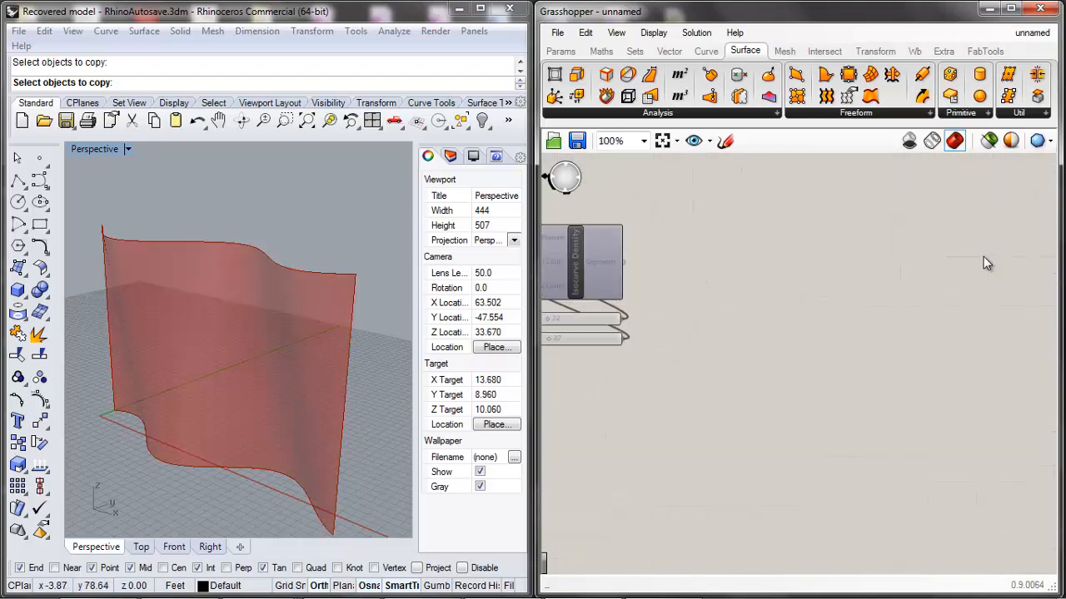
pyautogui.scroll(-3, 792, 292)
pyautogui.scroll(2, 641, 287)
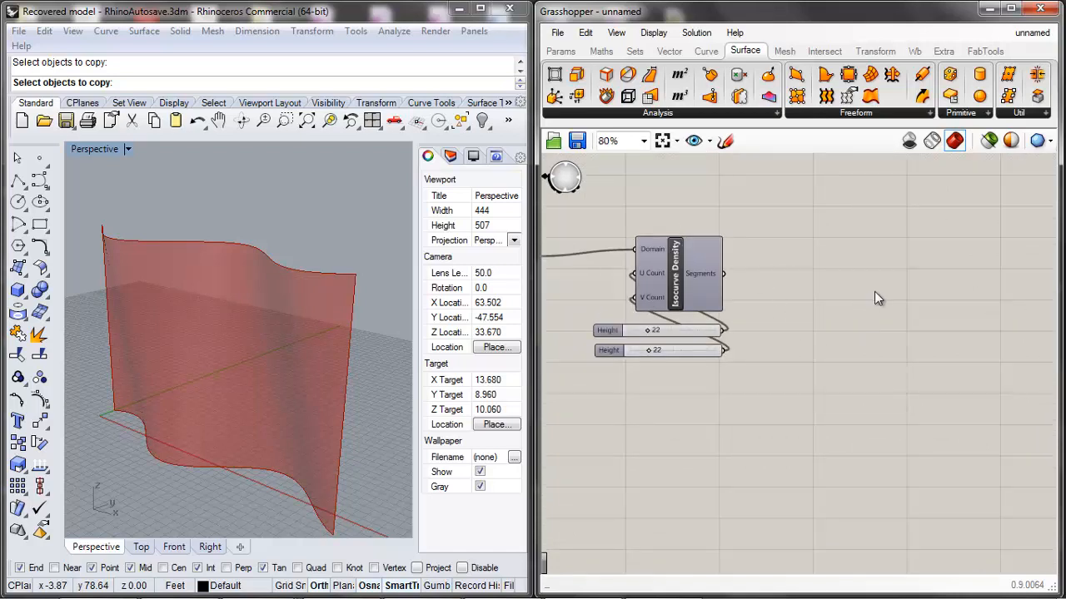
# Search for iso components and add an Isotrim component beside Isocurve Density.
pyautogui.rightClick(826, 307)
pyautogui.doubleClick(804, 270)
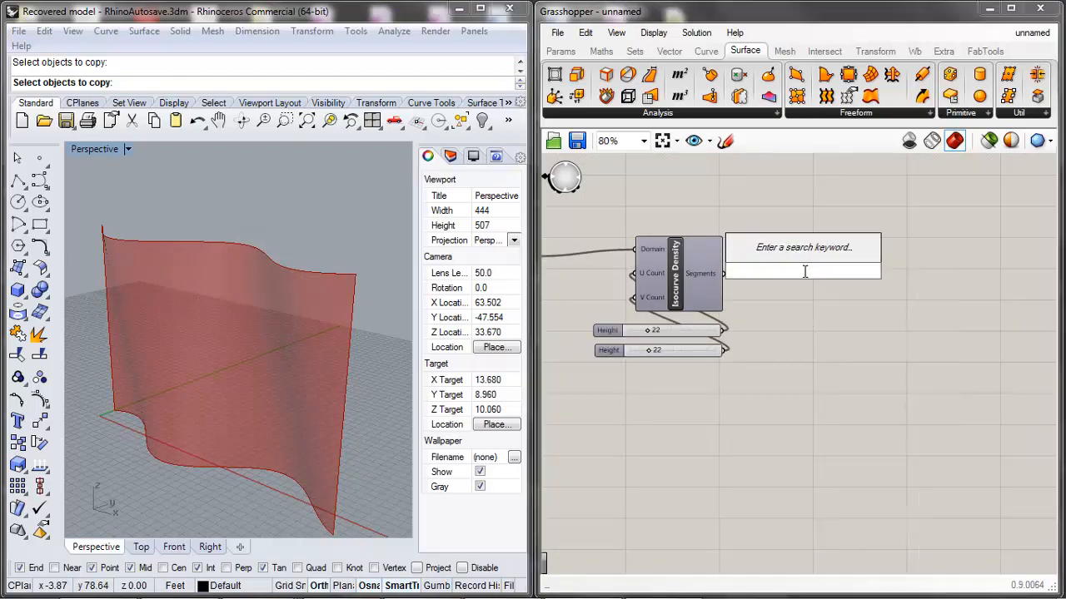
pyautogui.write('iso')
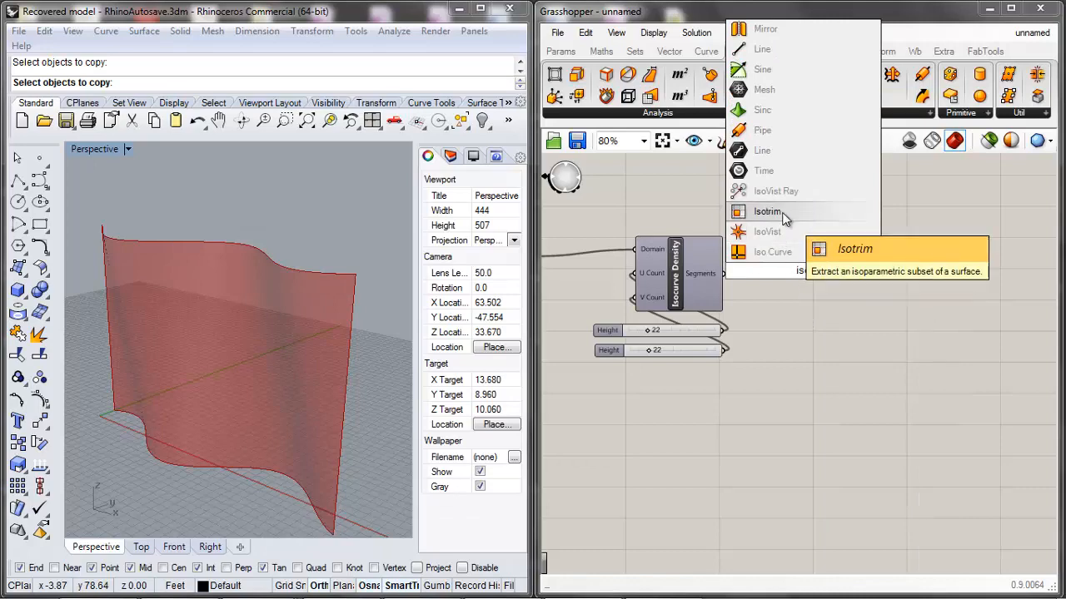
pyautogui.click(785, 218)
pyautogui.click(785, 265)
pyautogui.scroll(2, 786, 265)
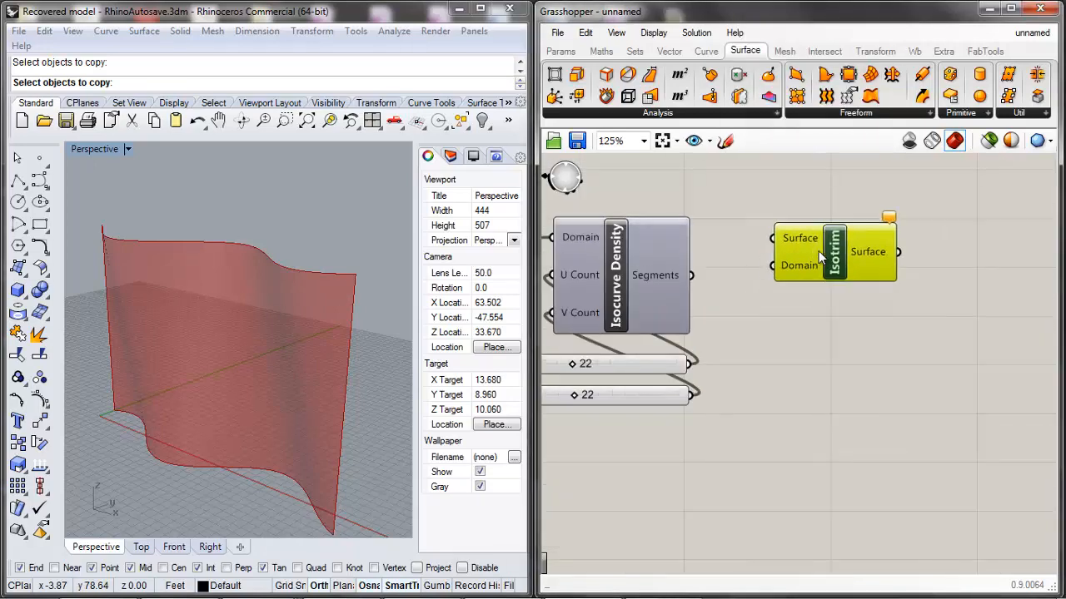
# Connect Loft's output to Isotrim's Surface input and Isocurve Density's Segments output to its Domain input, and inspect the subdivided surface.
pyautogui.scroll(-3, 866, 274)
pyautogui.scroll(1, 687, 256)
pyautogui.moveTo(611, 263); pyautogui.dragTo(858, 255)
pyautogui.scroll(1, 870, 283)
pyautogui.moveTo(783, 275); pyautogui.dragTo(840, 260)
pyautogui.click(852, 296)
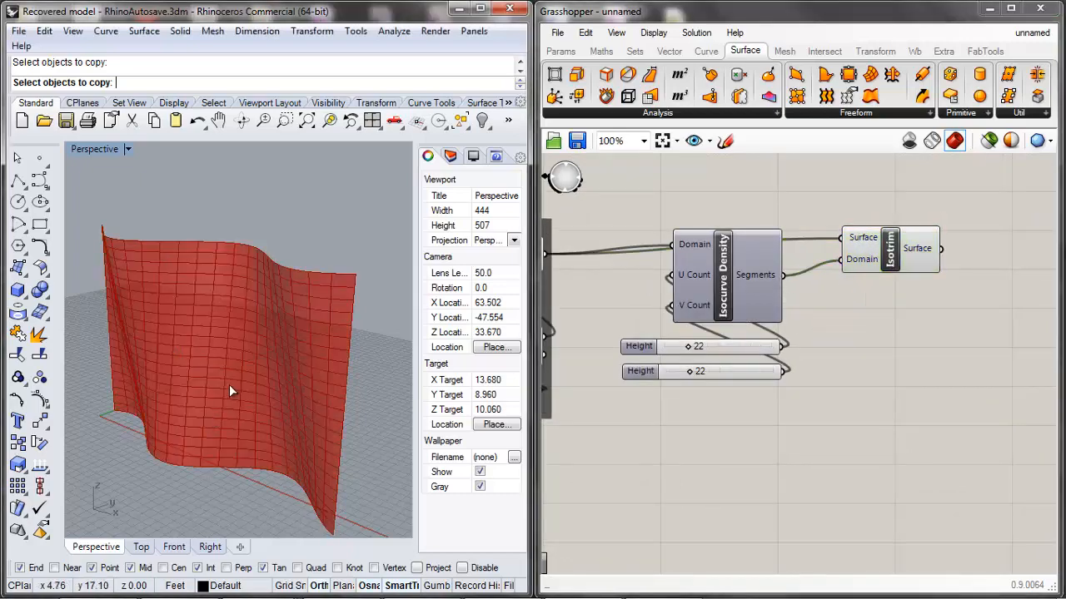
pyautogui.scroll(6, 231, 387)
pyautogui.moveTo(284, 342); pyautogui.dragTo(319, 339, button='right')
pyautogui.scroll(-6, 250, 360)
pyautogui.click(895, 262)
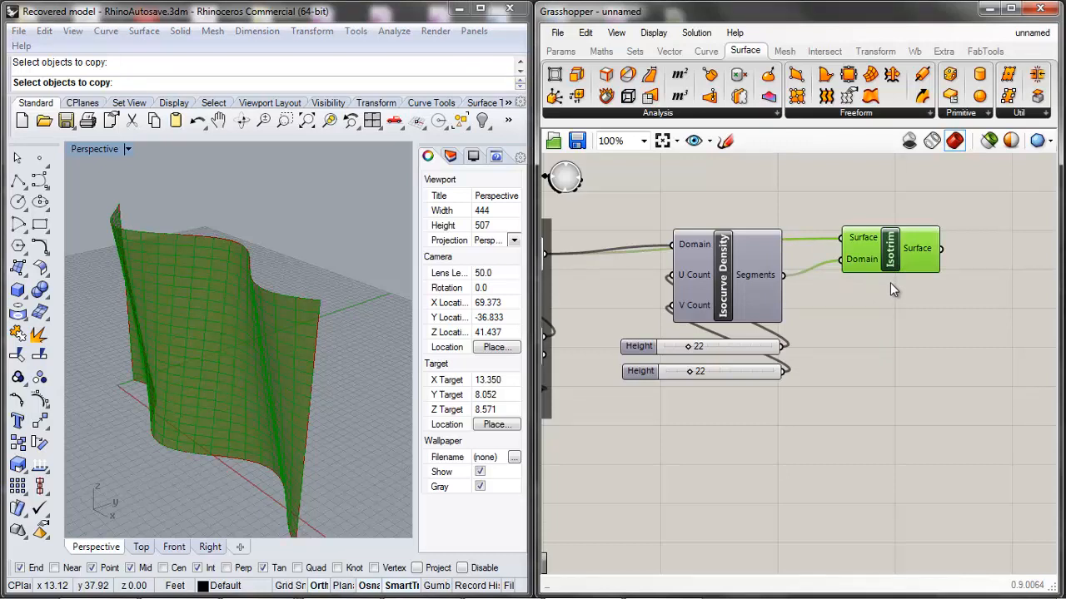
pyautogui.click(884, 303)
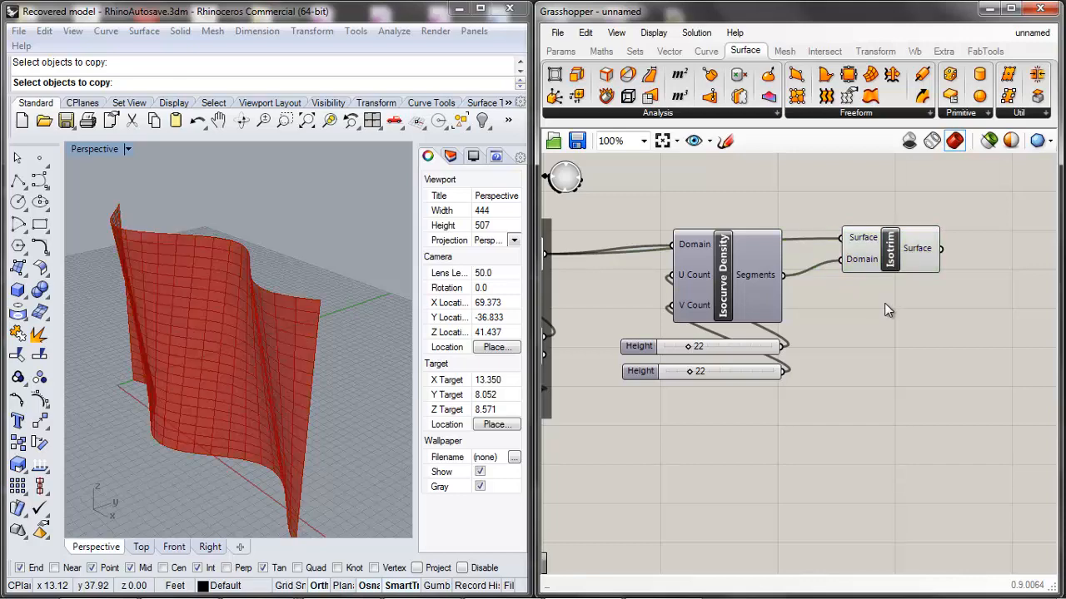
# Turn off the preview of the Loft component so only the Isotrim surfaces represent the wave.
pyautogui.moveTo(588, 265); pyautogui.dragTo(721, 281, button='right')
pyautogui.click(652, 276)
pyautogui.middleClick(651, 277)
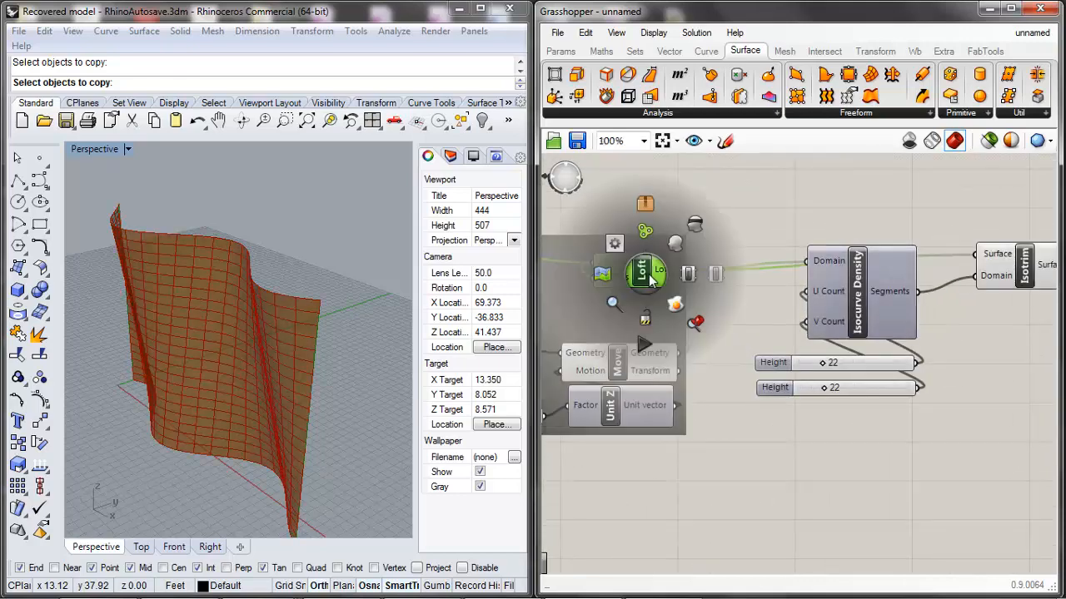
pyautogui.click(695, 225)
pyautogui.click(770, 212)
# Try to bake the Isotrim surfaces into the Rhino model.
pyautogui.click(1012, 273)
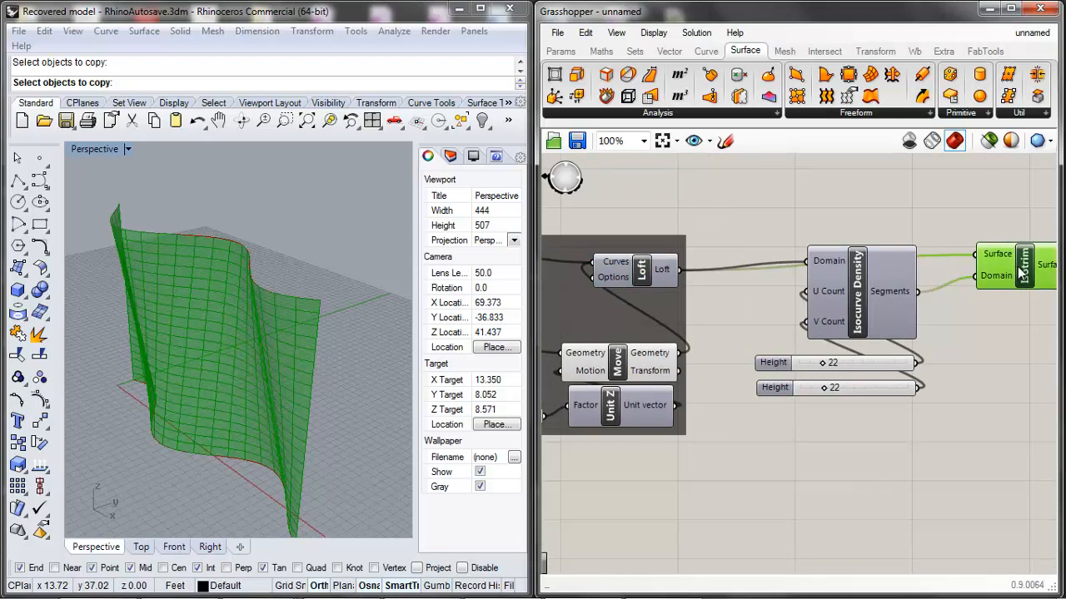
pyautogui.rightClick(1011, 273)
pyautogui.click(901, 339)
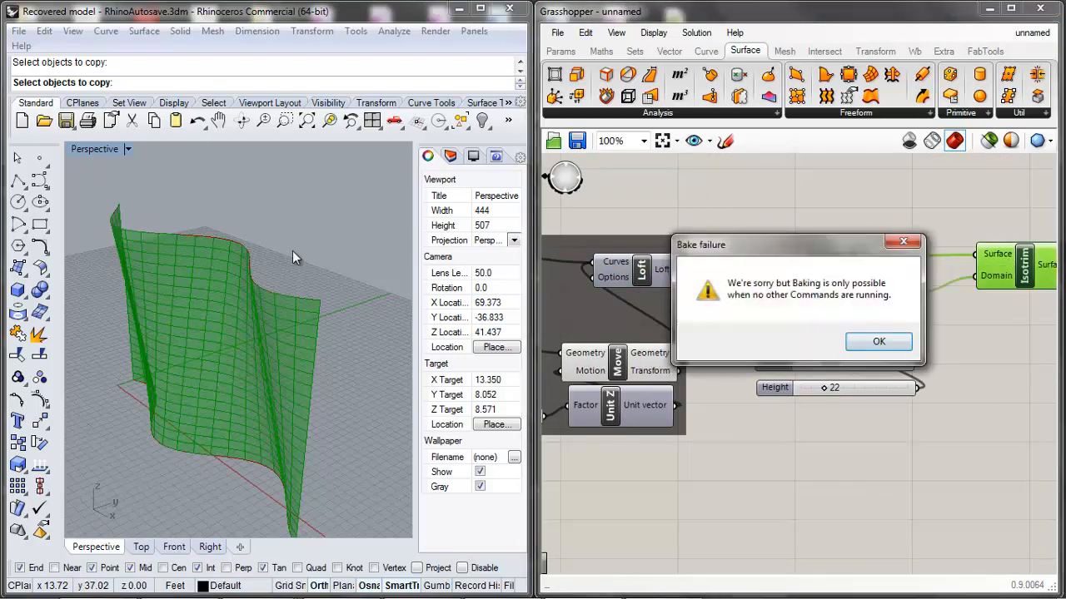
pyautogui.click(877, 342)
pyautogui.scroll(-2, 842, 329)
pyautogui.scroll(2, 955, 315)
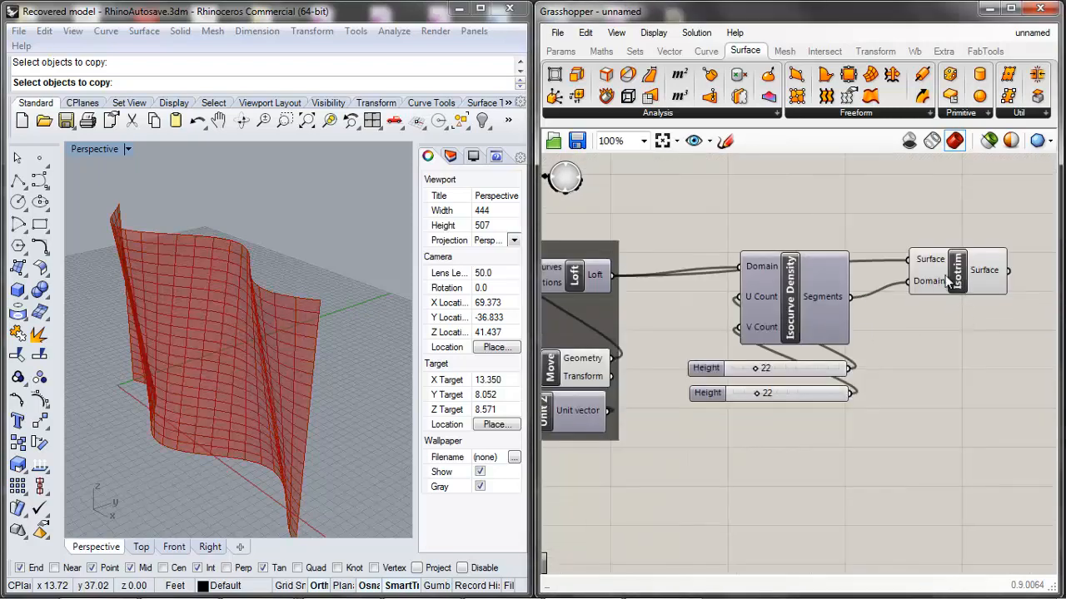
pyautogui.click(949, 270)
pyautogui.rightClick(949, 271)
pyautogui.click(880, 343)
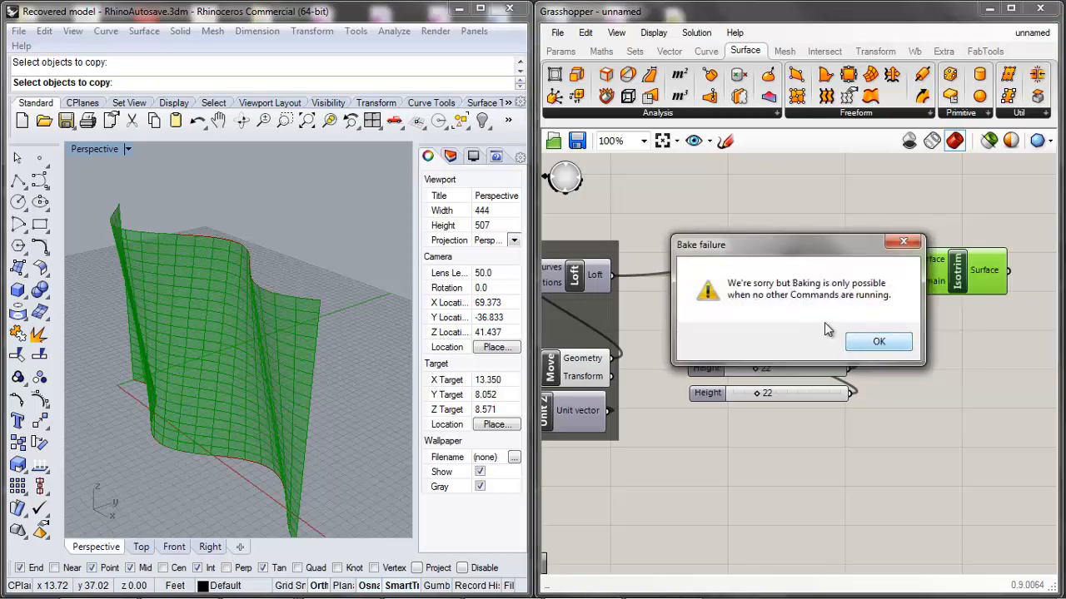
pyautogui.click(879, 345)
# Look over the whole definition and switch to the Grasshopper Tutorial 03_01 definition for comparison.
pyautogui.scroll(-7, 763, 371)
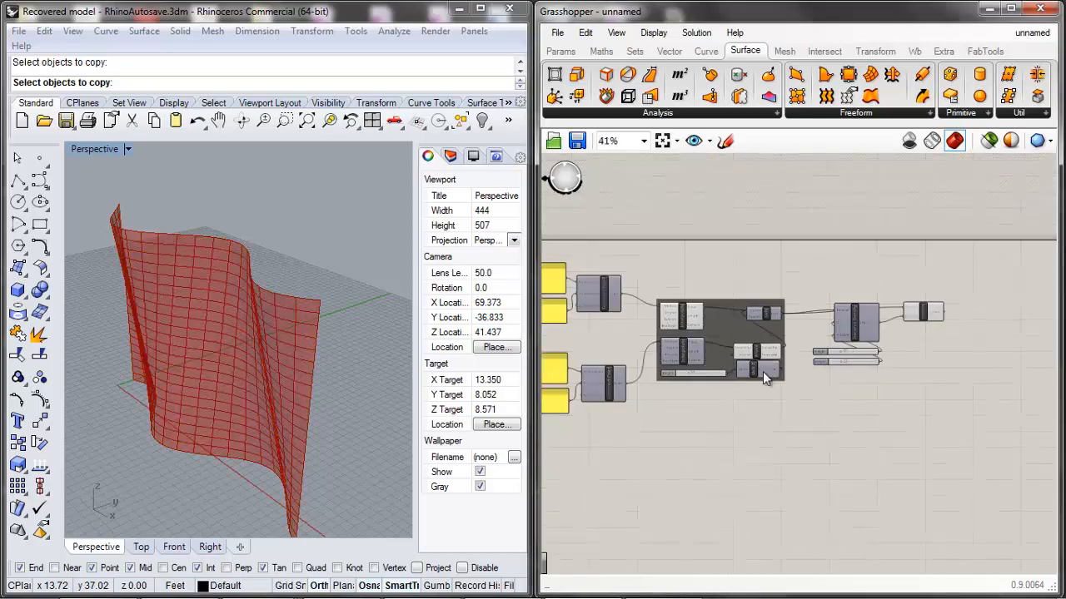
pyautogui.scroll(1, 766, 464)
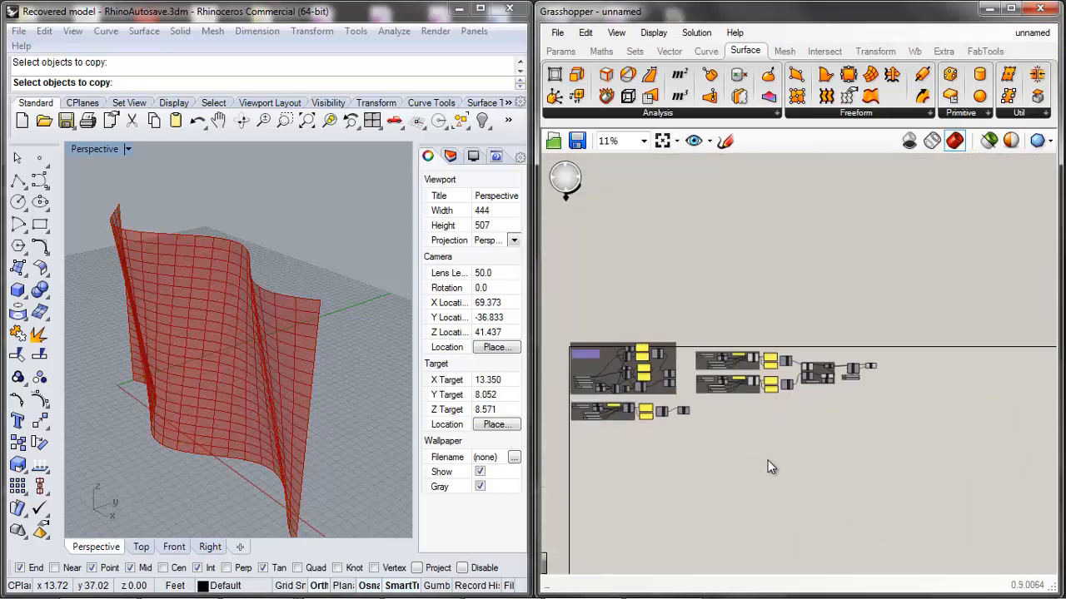
pyautogui.scroll(6, 768, 452)
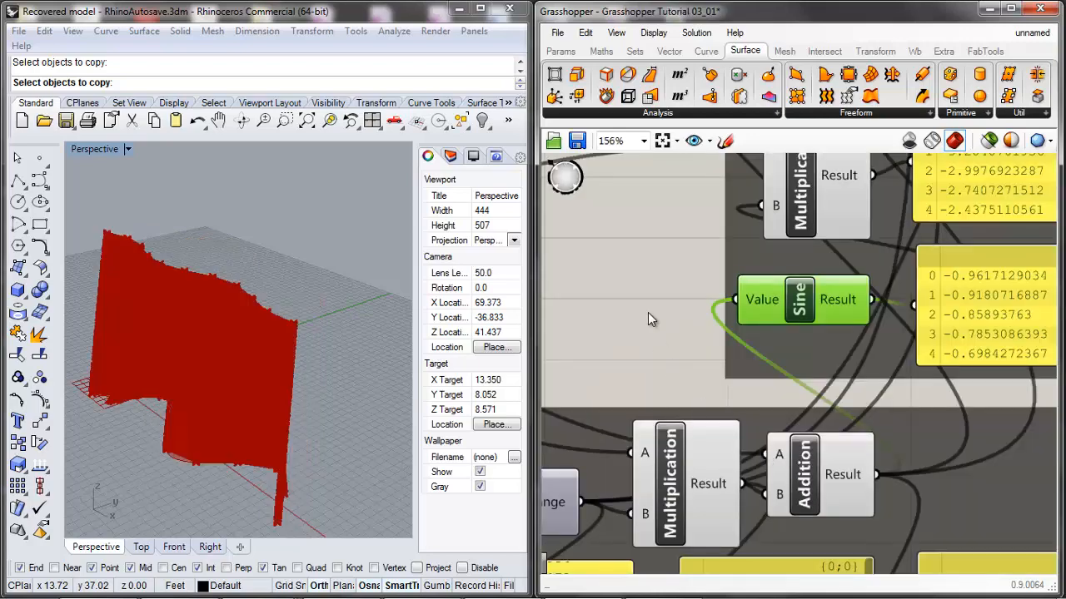
pyautogui.hotkey('ctrl', 'Tab')
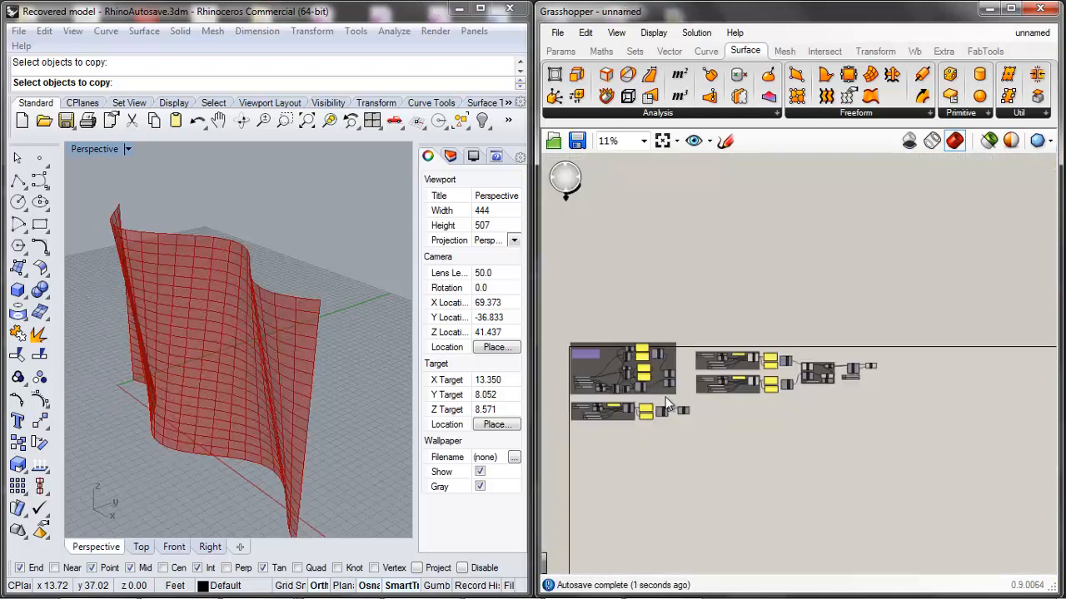
pyautogui.scroll(6, 676, 303)
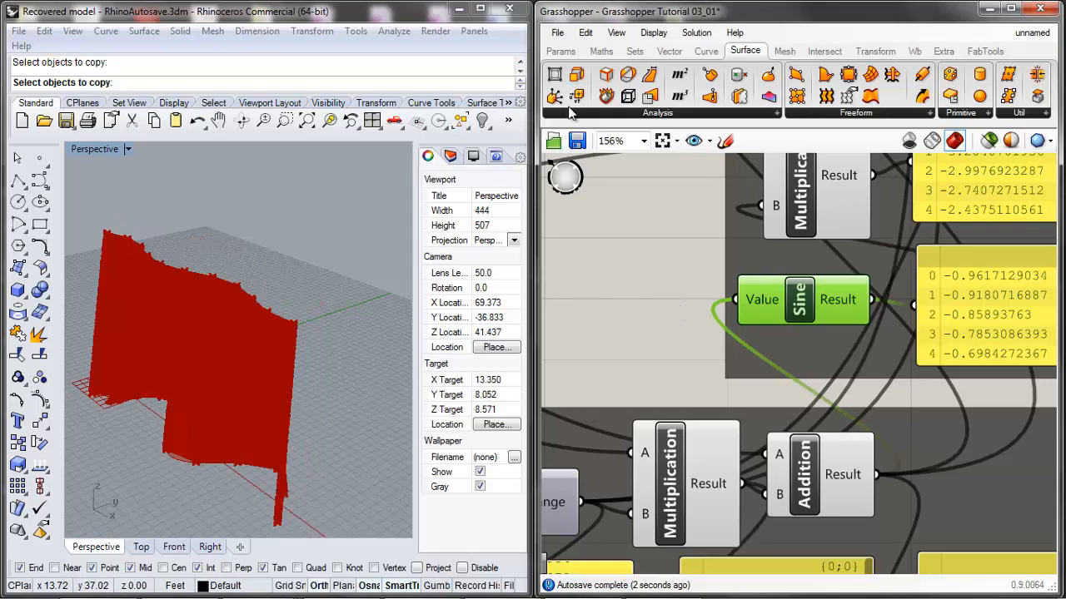
pyautogui.click(641, 197)
pyautogui.scroll(-4, 697, 353)
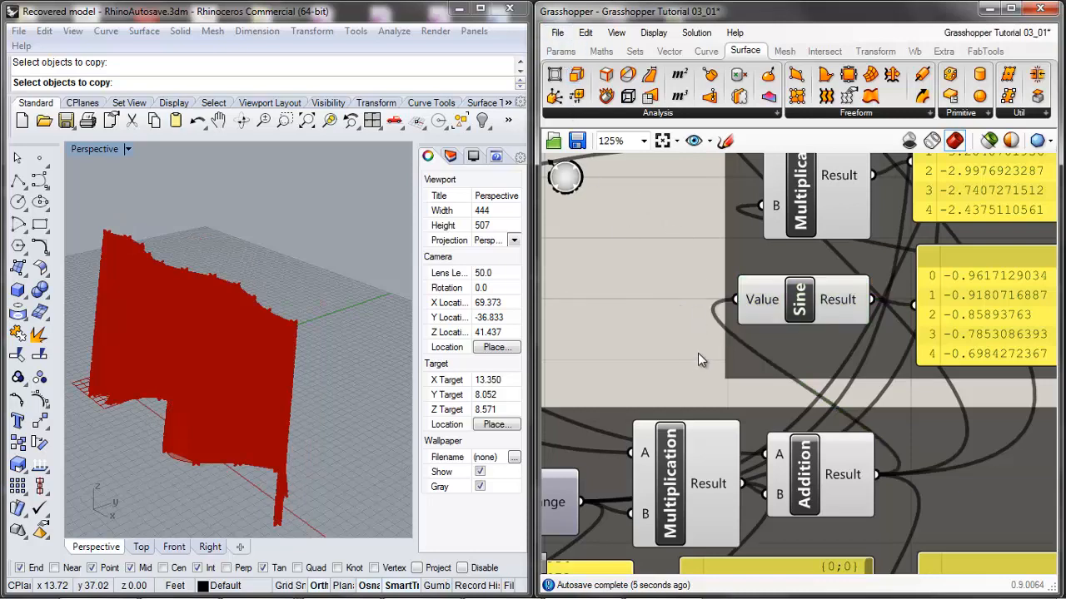
# Return to the unnamed definition and examine the surfaces produced by the Isotrim component.
pyautogui.hotkey('ctrl', 'Tab')
pyautogui.scroll(5, 841, 391)
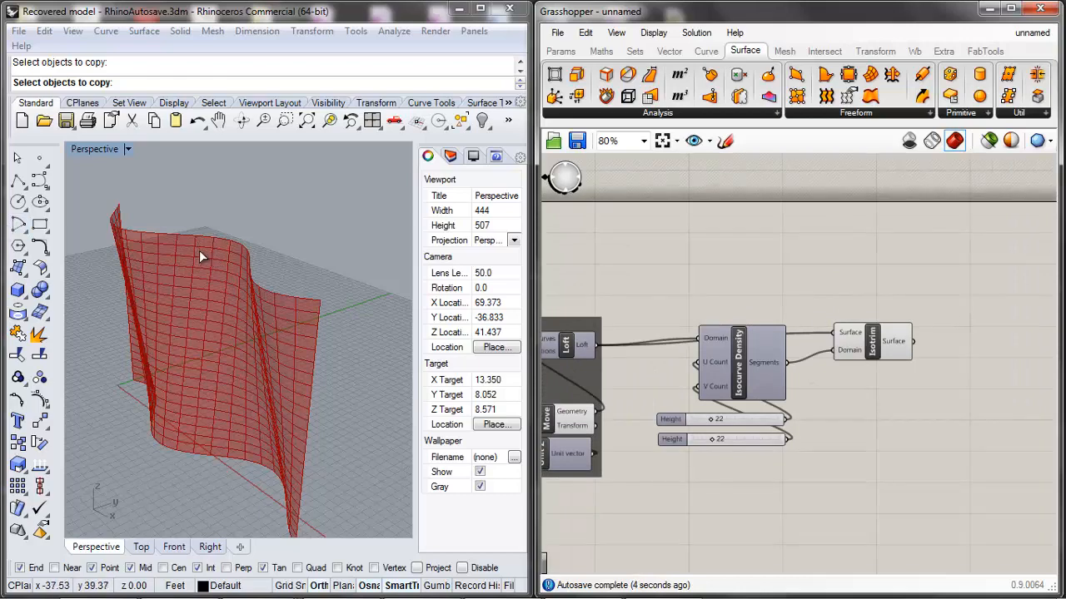
pyautogui.scroll(3, 196, 240)
pyautogui.scroll(-3, 196, 240)
pyautogui.scroll(2, 615, 298)
pyautogui.click(868, 345)
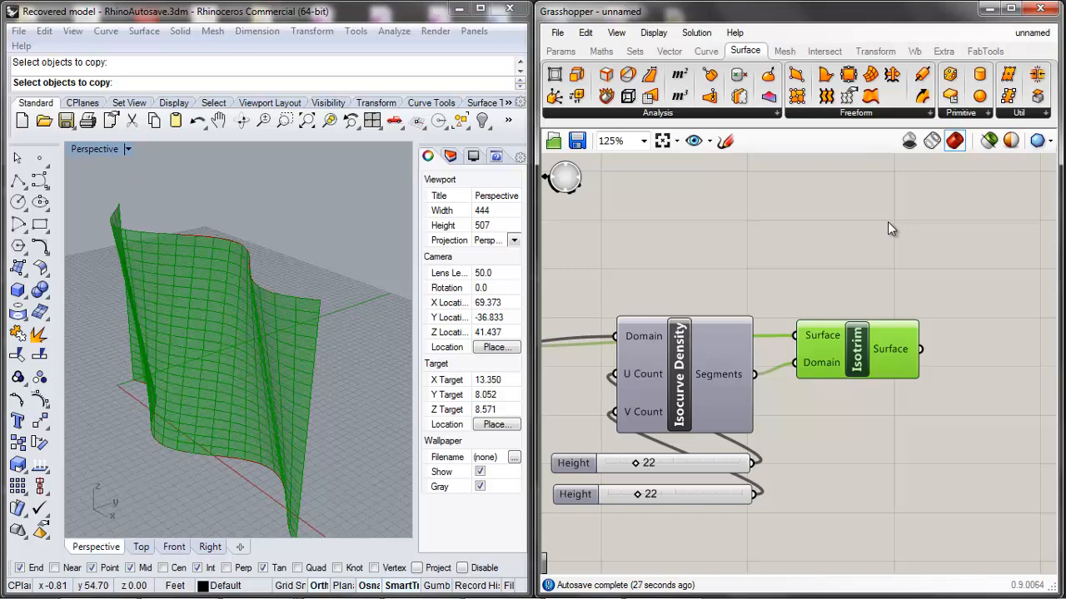
pyautogui.click(887, 222)
# Set the upper Height slider feeding Isocurve Density to 4 and the lower one to 15, and view the coarser subdivision up close.
pyautogui.scroll(-2, 723, 302)
pyautogui.scroll(1, 699, 358)
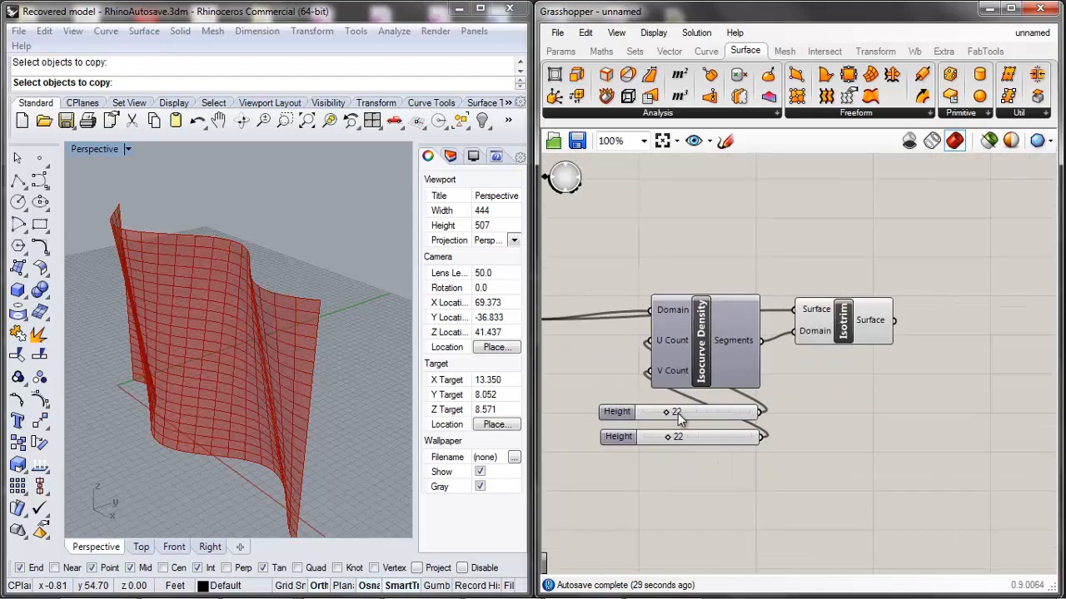
pyautogui.moveTo(672, 419); pyautogui.dragTo(658, 436)
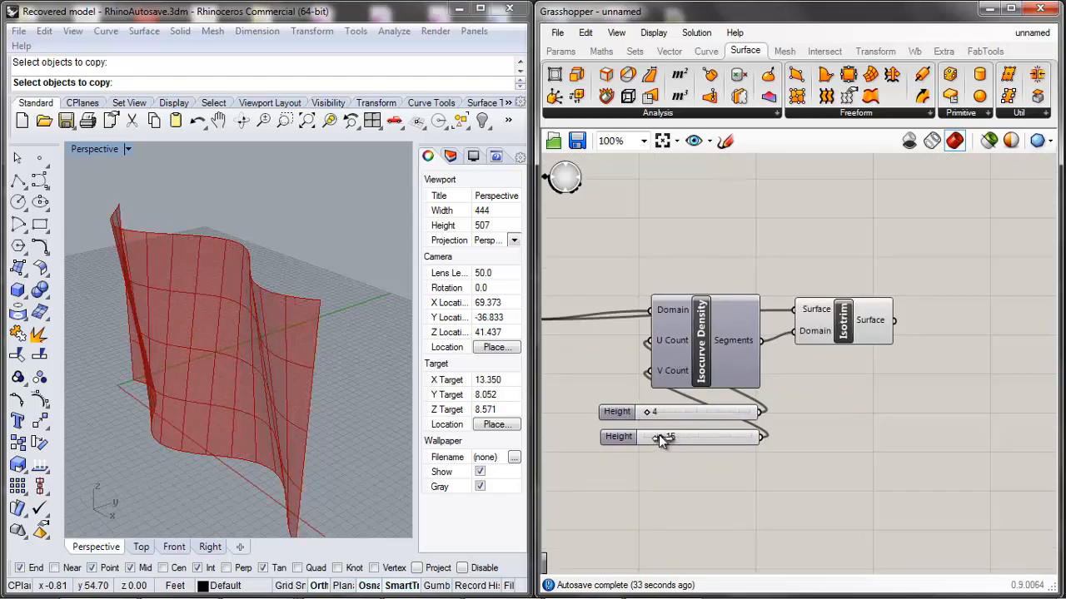
pyautogui.scroll(5, 349, 361)
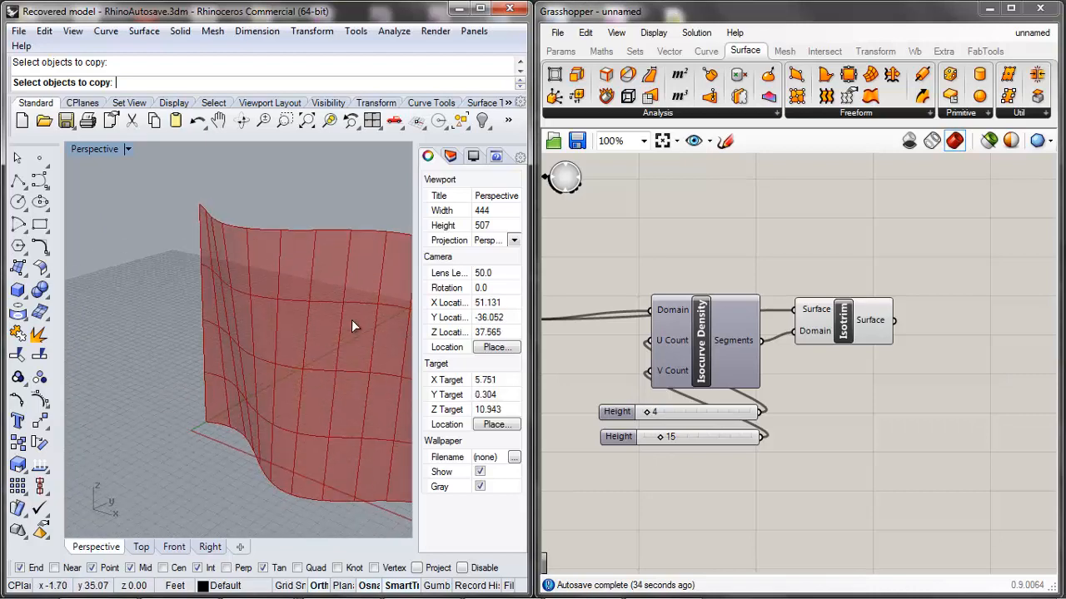
pyautogui.scroll(3, 310, 363)
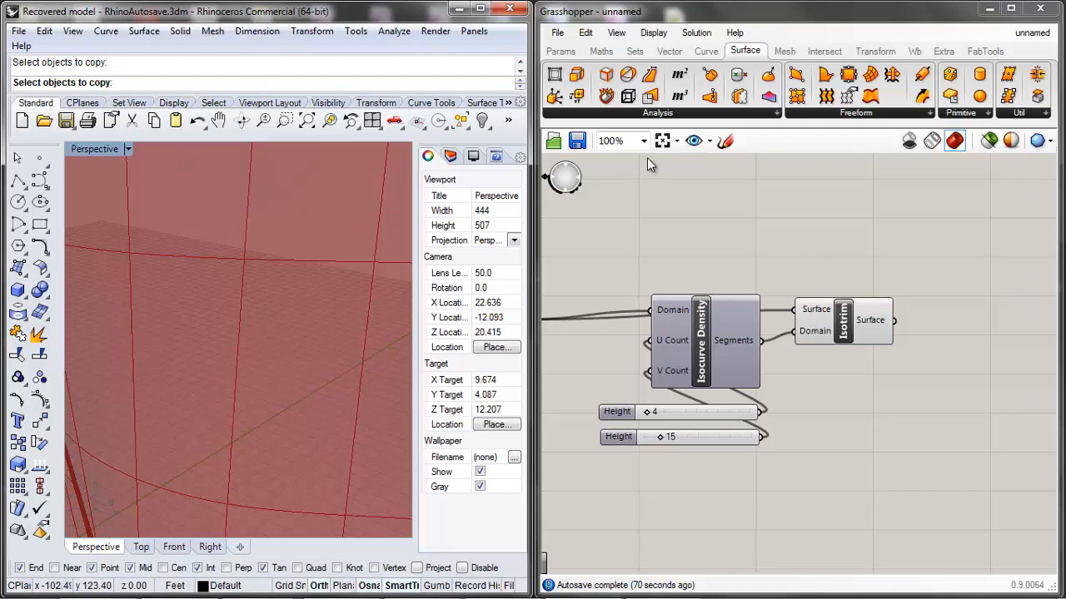
# Group the Isocurve Density component, its two Height sliders and the Isotrim component.
pyautogui.click(712, 313)
pyautogui.scroll(-2, 709, 298)
pyautogui.scroll(2, 788, 308)
pyautogui.click(785, 309)
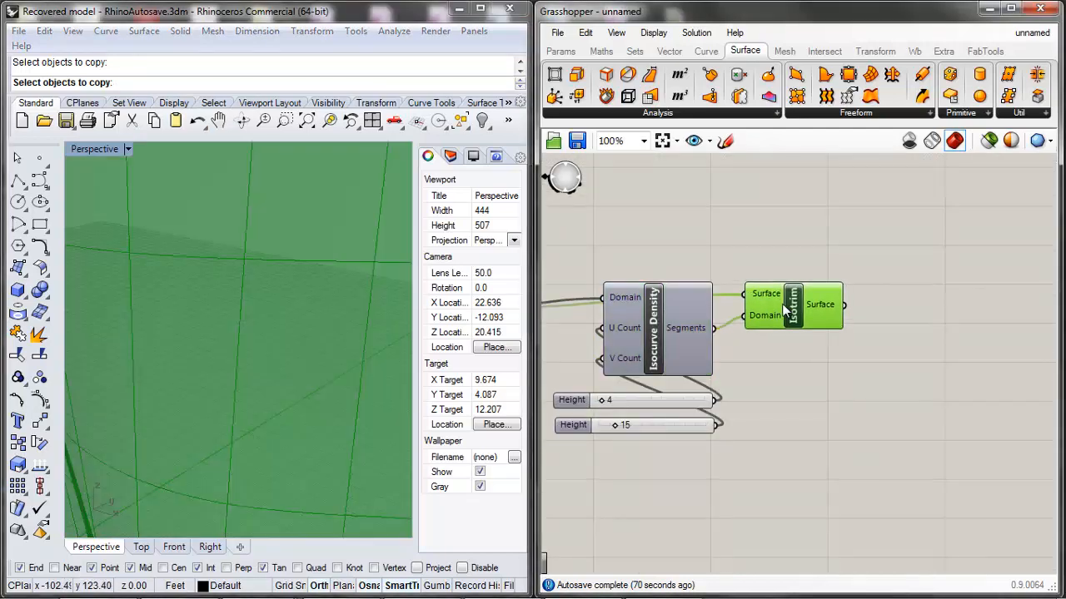
pyautogui.click(759, 217)
pyautogui.scroll(-3, 721, 217)
pyautogui.moveTo(830, 223); pyautogui.dragTo(590, 380)
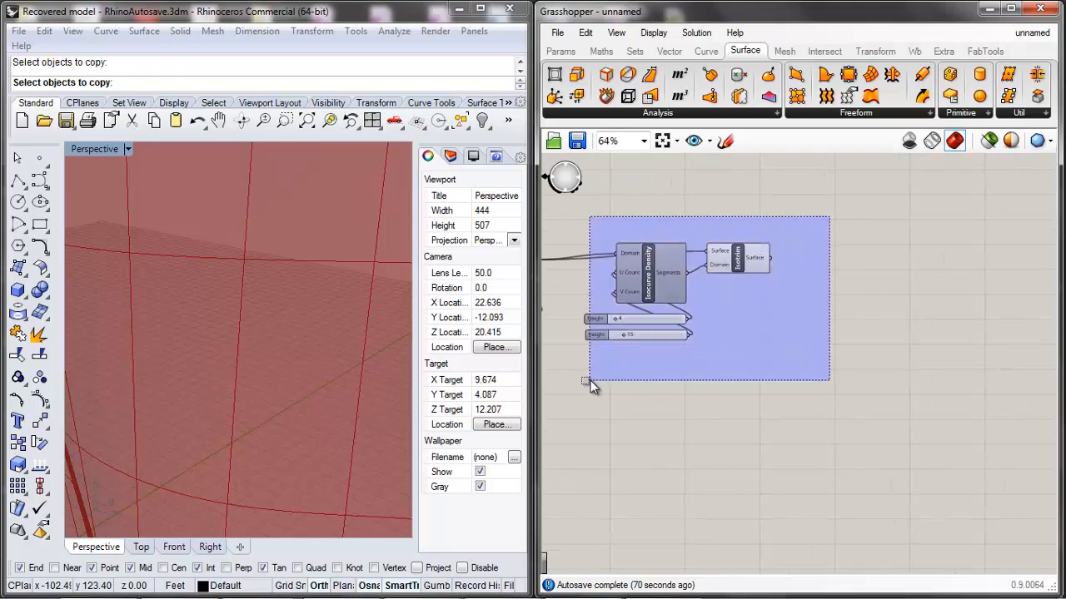
pyautogui.scroll(1, 685, 278)
pyautogui.rightClick(777, 339)
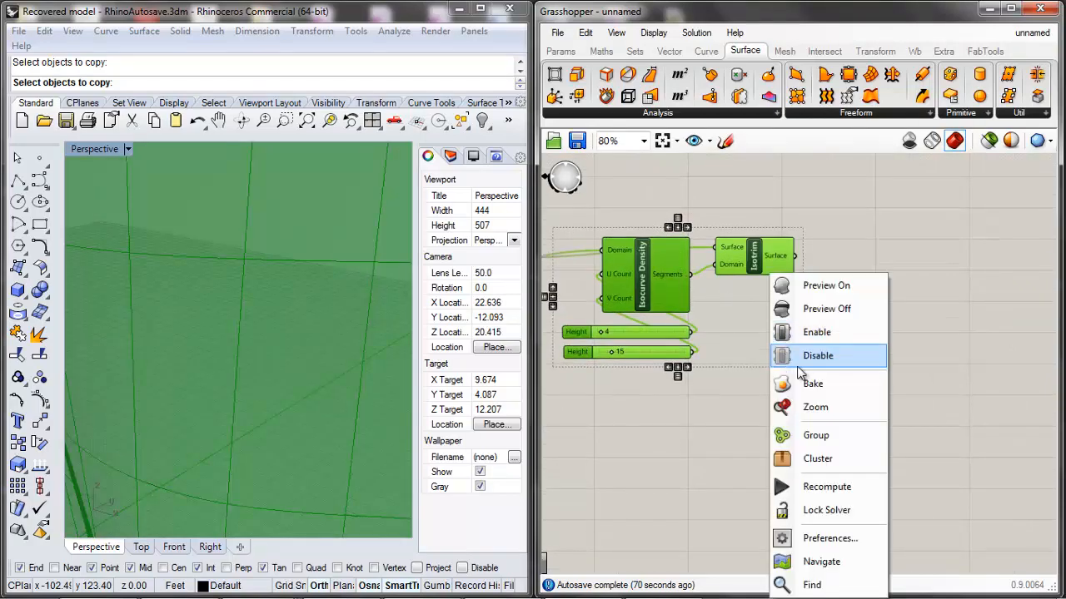
pyautogui.click(812, 435)
pyautogui.scroll(-3, 844, 345)
pyautogui.click(889, 345)
pyautogui.scroll(3, 889, 345)
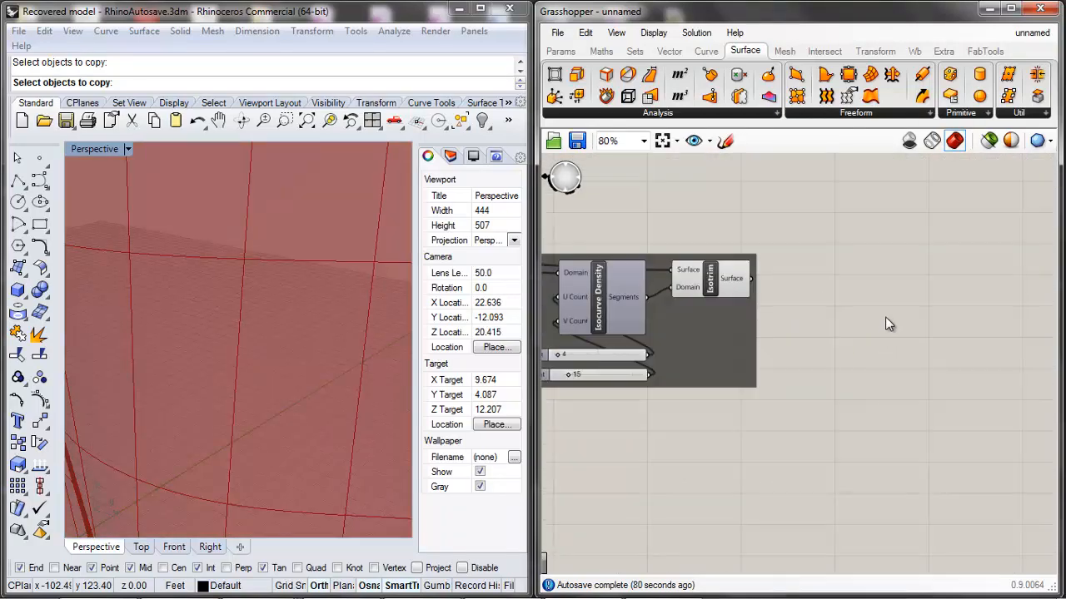
pyautogui.scroll(2, 666, 283)
pyautogui.click(774, 279)
pyautogui.scroll(-3, 774, 279)
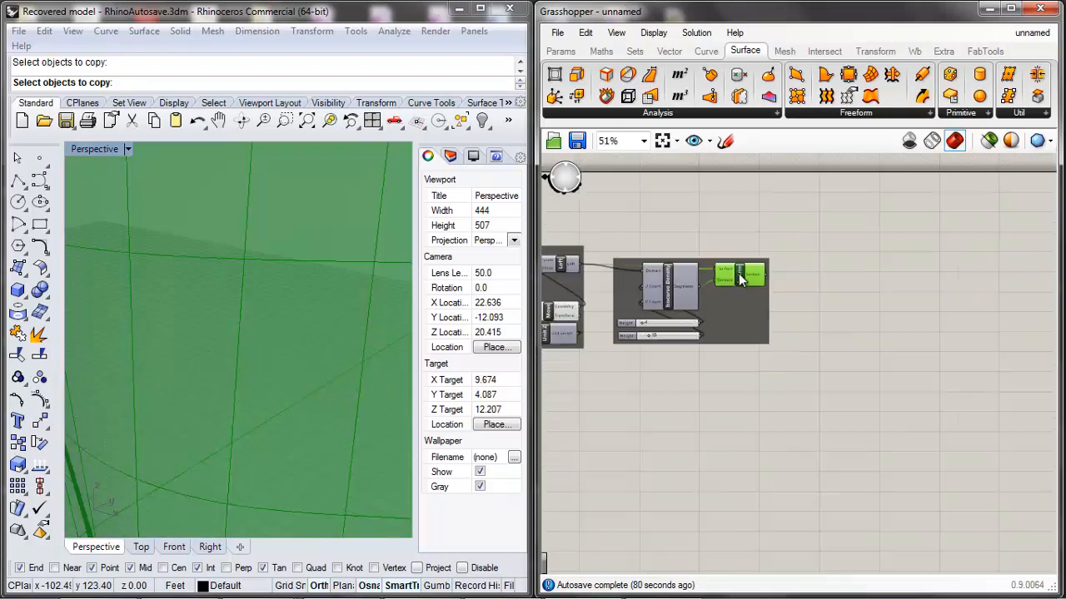
pyautogui.scroll(3, 740, 275)
pyautogui.scroll(-1, 740, 275)
pyautogui.click(787, 278)
pyautogui.doubleClick(790, 274)
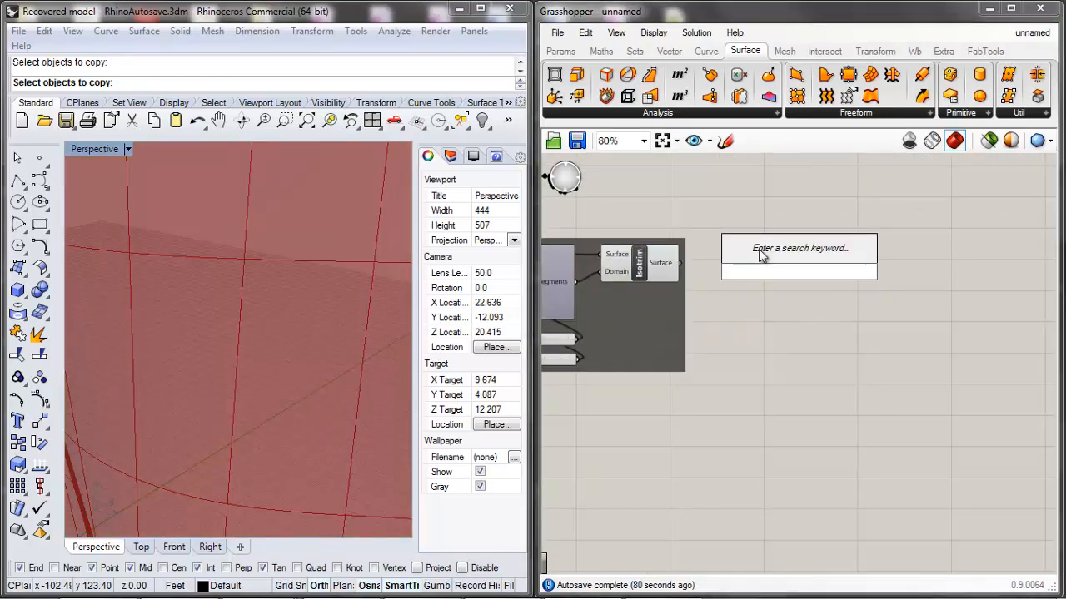
pyautogui.click(756, 180)
# Remove the group around Isocurve Density, its sliders and Isotrim, keeping the components.
pyautogui.scroll(2, 645, 264)
pyautogui.click(671, 318)
pyautogui.press('Delete')
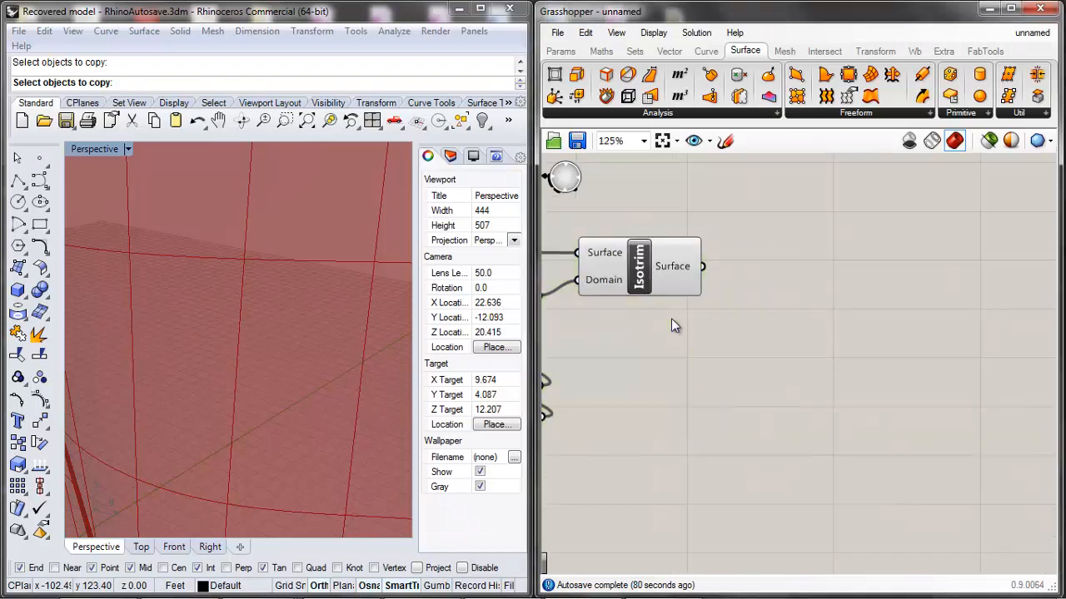
pyautogui.scroll(-2, 733, 280)
pyautogui.scroll(-2, 719, 269)
pyautogui.scroll(2, 689, 271)
pyautogui.click(689, 271)
pyautogui.click(750, 330)
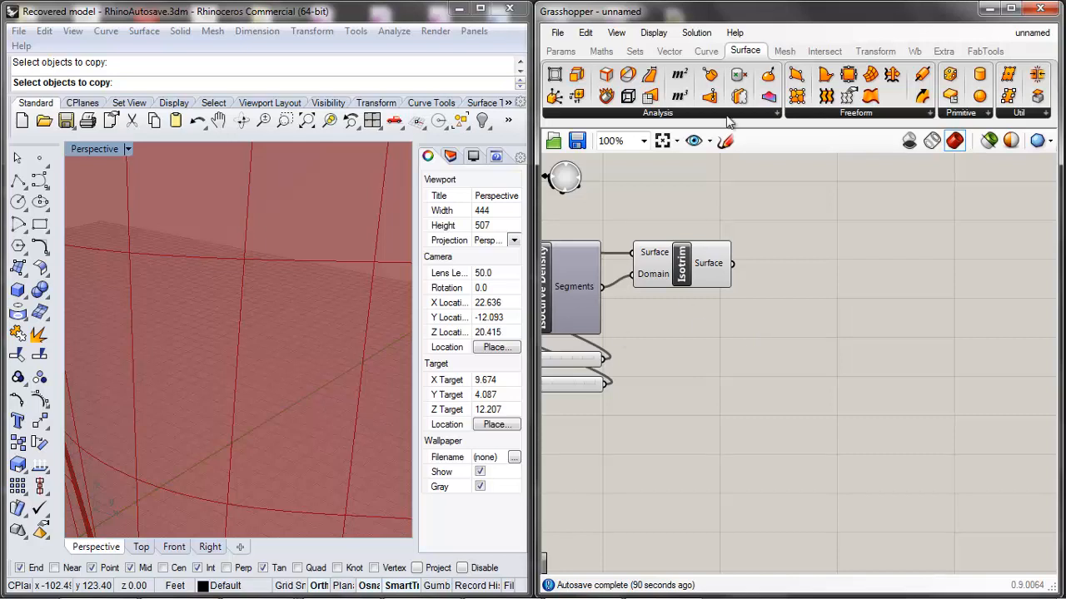
# Add a Deconstruct Brep component and place it just below Isotrim.
pyautogui.click(777, 112)
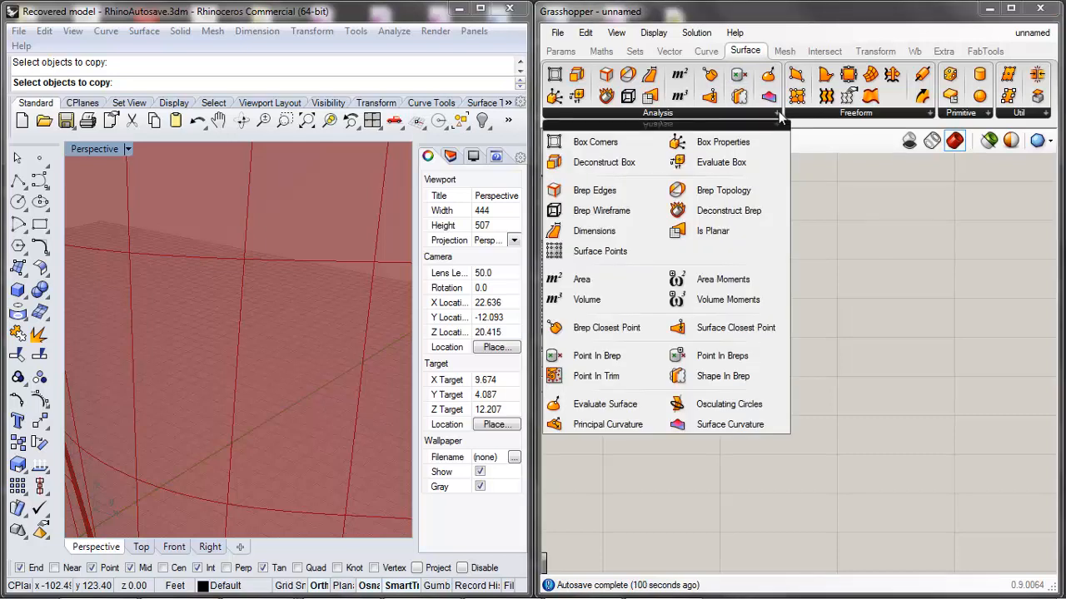
pyautogui.click(716, 216)
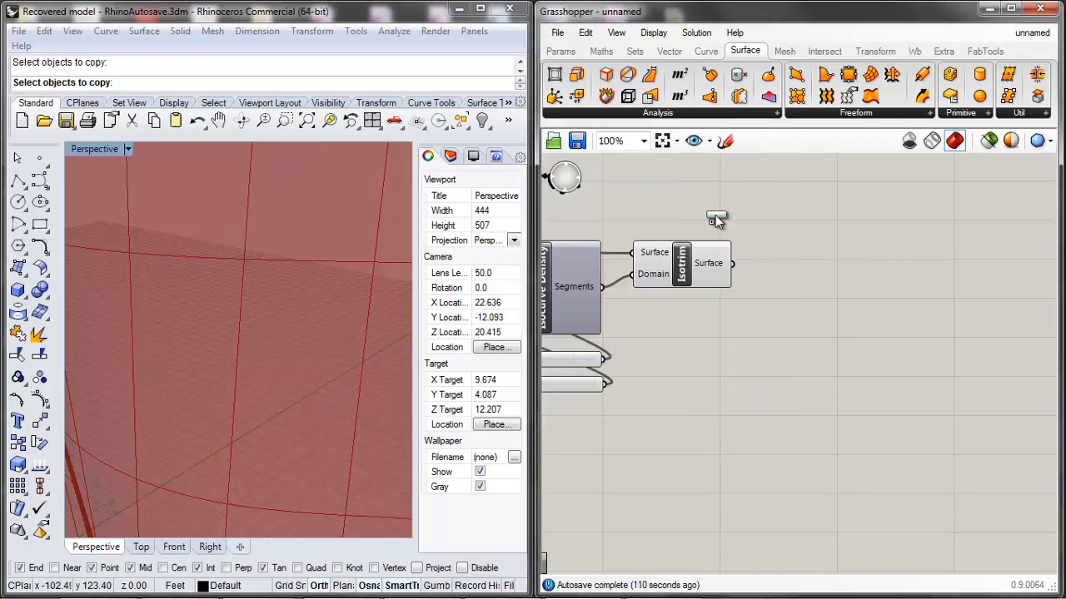
pyautogui.scroll(1, 715, 216)
pyautogui.click(692, 336)
pyautogui.moveTo(695, 377); pyautogui.dragTo(699, 422)
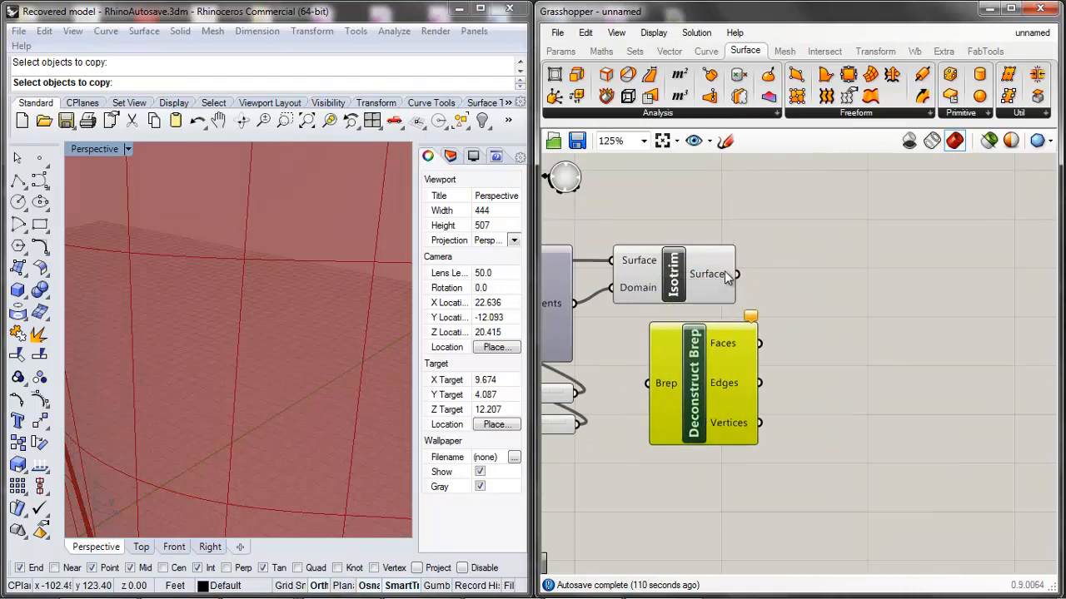
# Connect Isotrim's Surface output to Deconstruct Brep's Brep input and check its Faces, Edges and Vertices outputs.
pyautogui.moveTo(738, 274); pyautogui.dragTo(641, 379)
pyautogui.moveTo(706, 373); pyautogui.dragTo(683, 368)
pyautogui.click(813, 356)
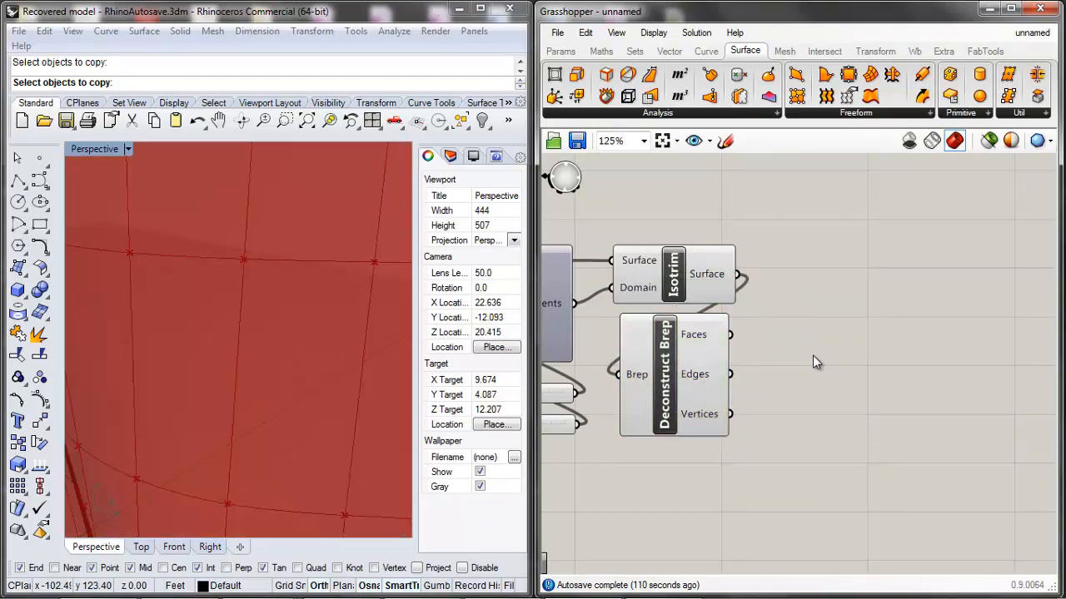
pyautogui.scroll(-3, 813, 355)
pyautogui.scroll(3, 778, 356)
pyautogui.click(682, 363)
pyautogui.scroll(2, 716, 366)
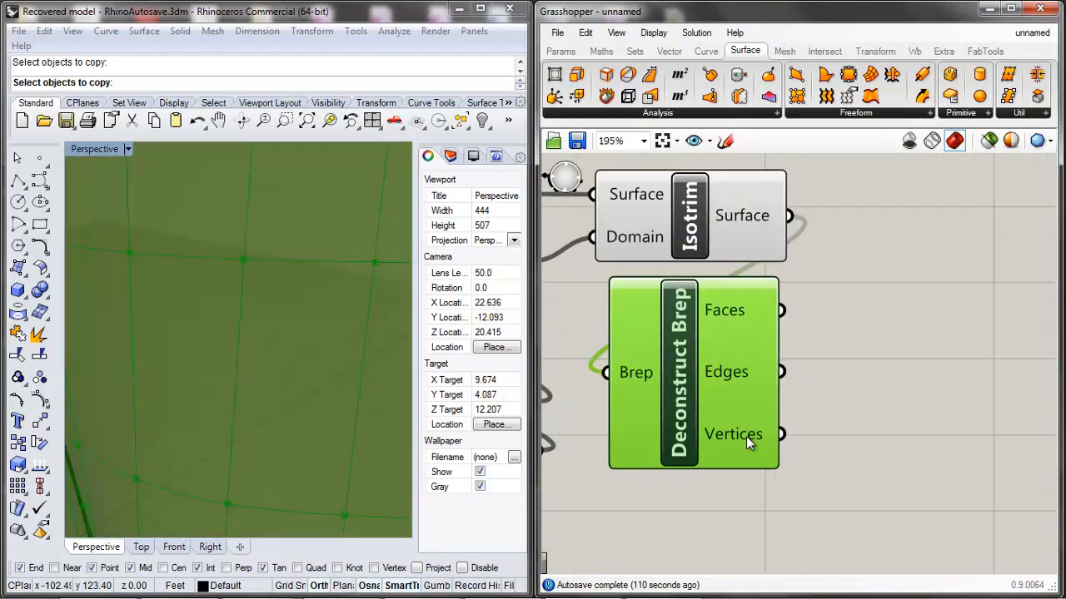
pyautogui.click(823, 337)
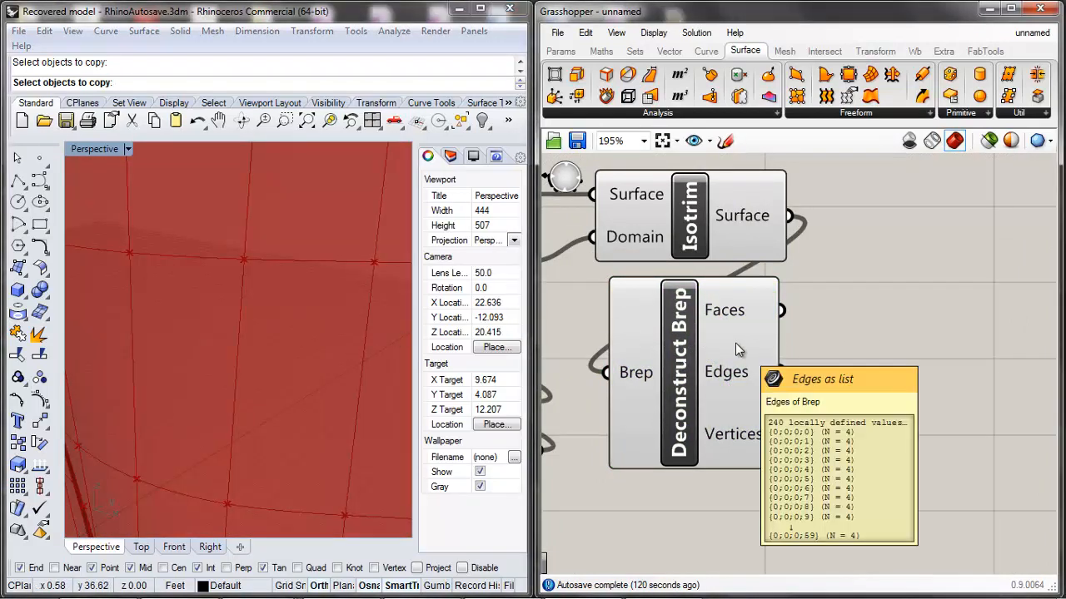
# Turn off the preview of the Isotrim component.
pyautogui.click(728, 204)
pyautogui.middleClick(713, 207)
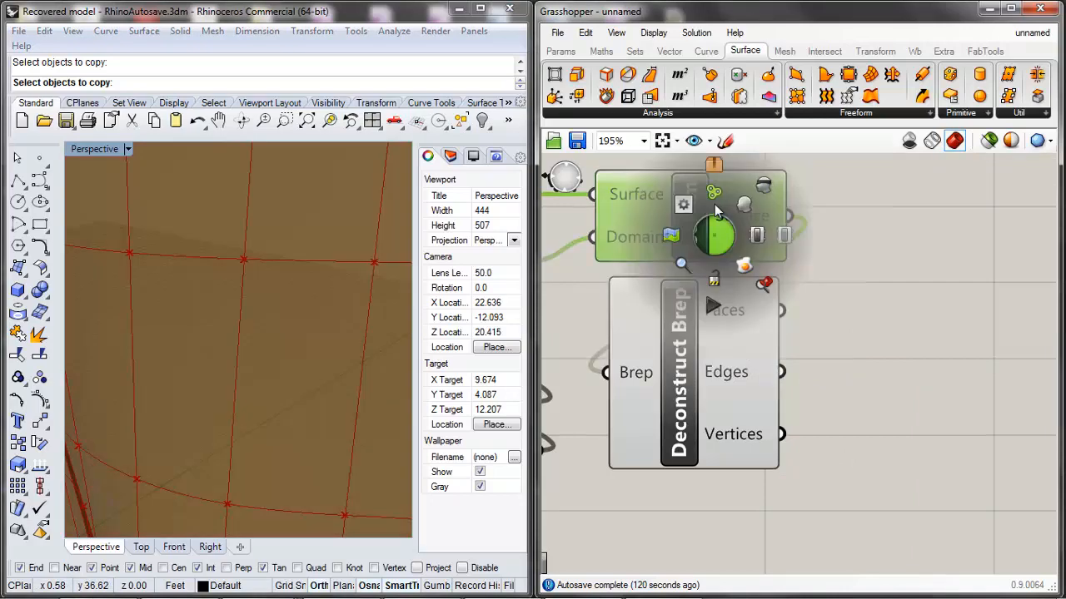
pyautogui.click(762, 180)
pyautogui.click(895, 208)
pyautogui.scroll(-5, 549, 375)
pyautogui.scroll(2, 567, 389)
# Examine the deconstructed surface edges and corner vertices of the wave in the Perspective view.
pyautogui.click(585, 380)
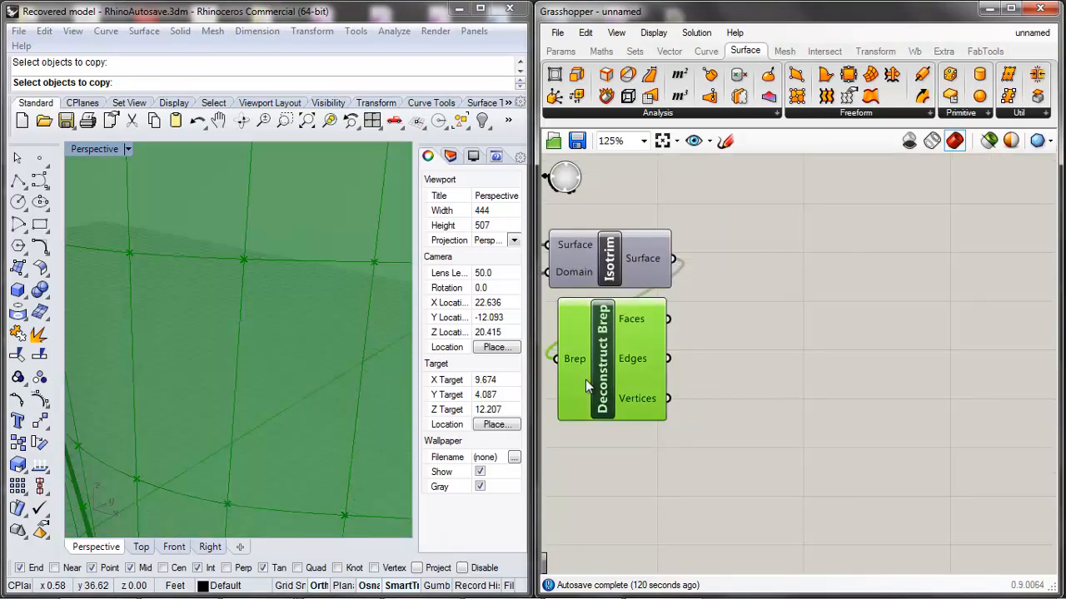
pyautogui.click(235, 382)
pyautogui.scroll(-8, 200, 385)
pyautogui.scroll(-5, 160, 388)
pyautogui.moveTo(208, 389); pyautogui.dragTo(228, 369, button='right')
pyautogui.scroll(4, 208, 374)
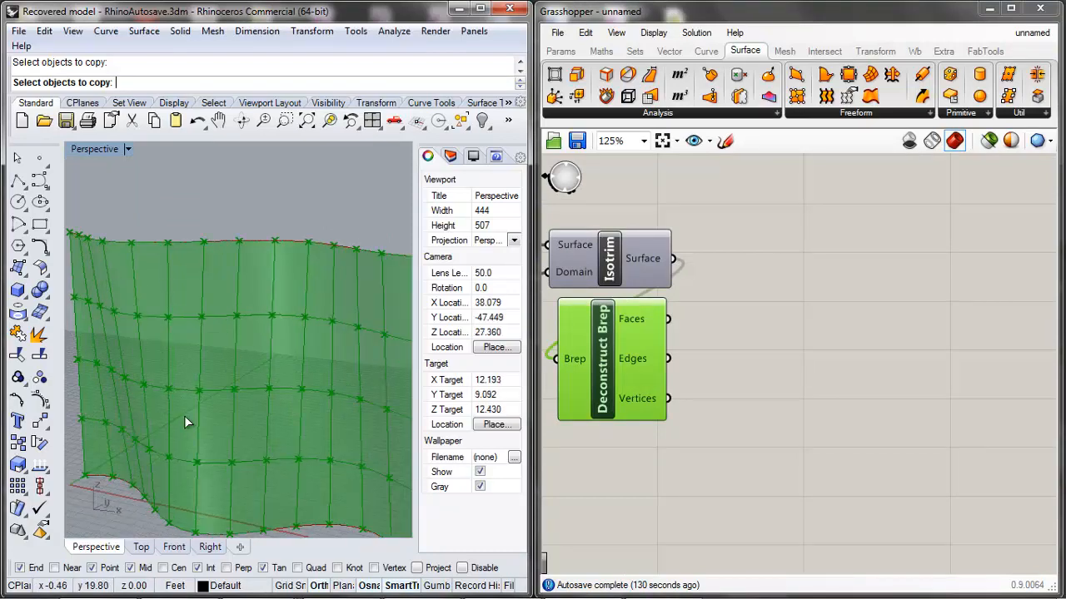
pyautogui.click(792, 393)
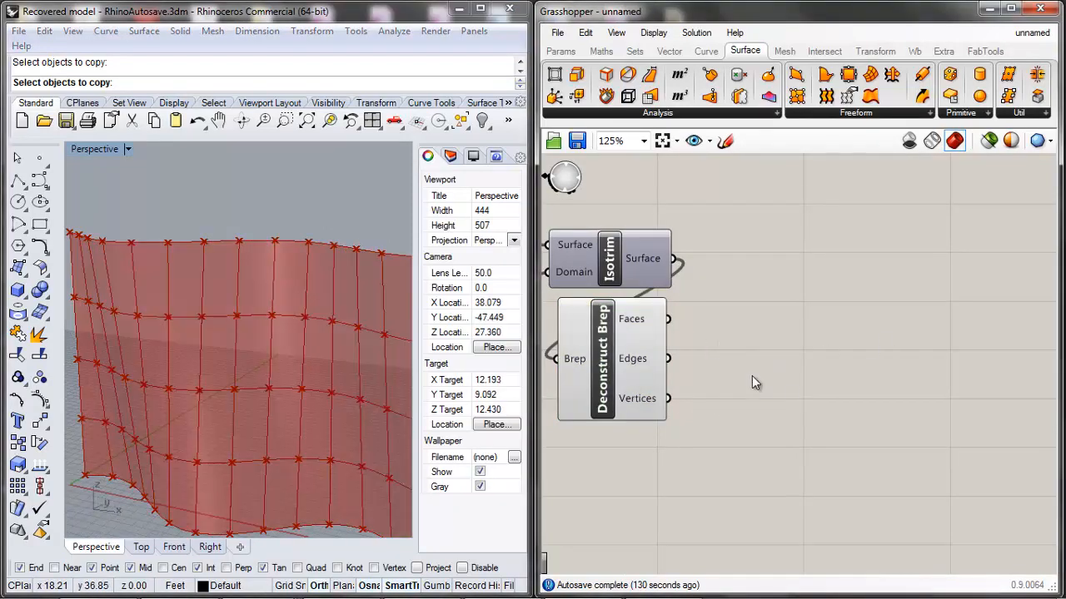
# Add a Panel beside Deconstruct Brep and connect the Vertices output to it.
pyautogui.doubleClick(849, 395)
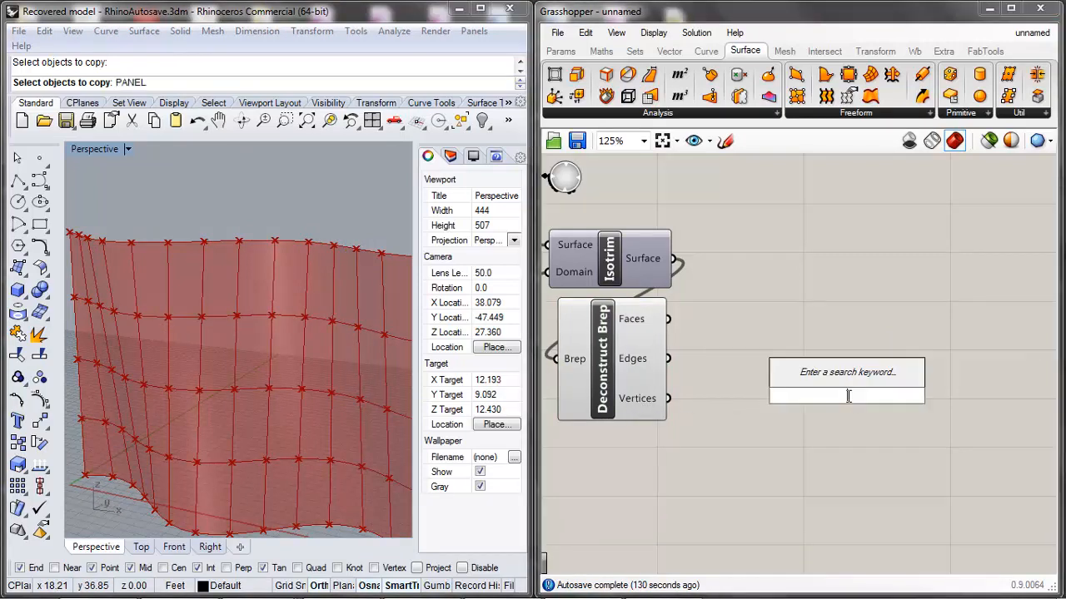
pyautogui.write('panel')
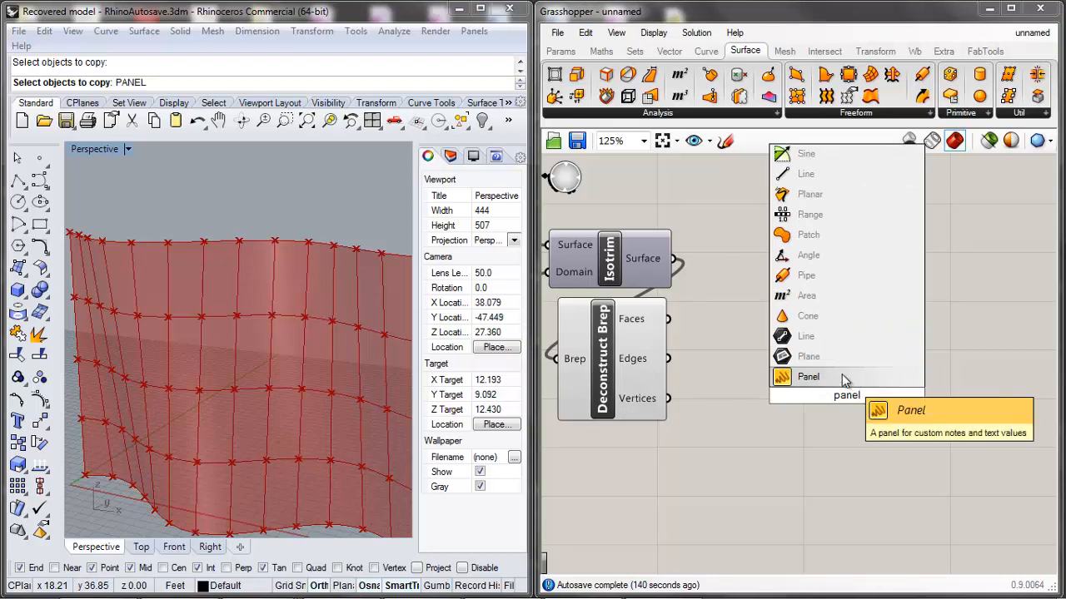
pyautogui.press('Return')
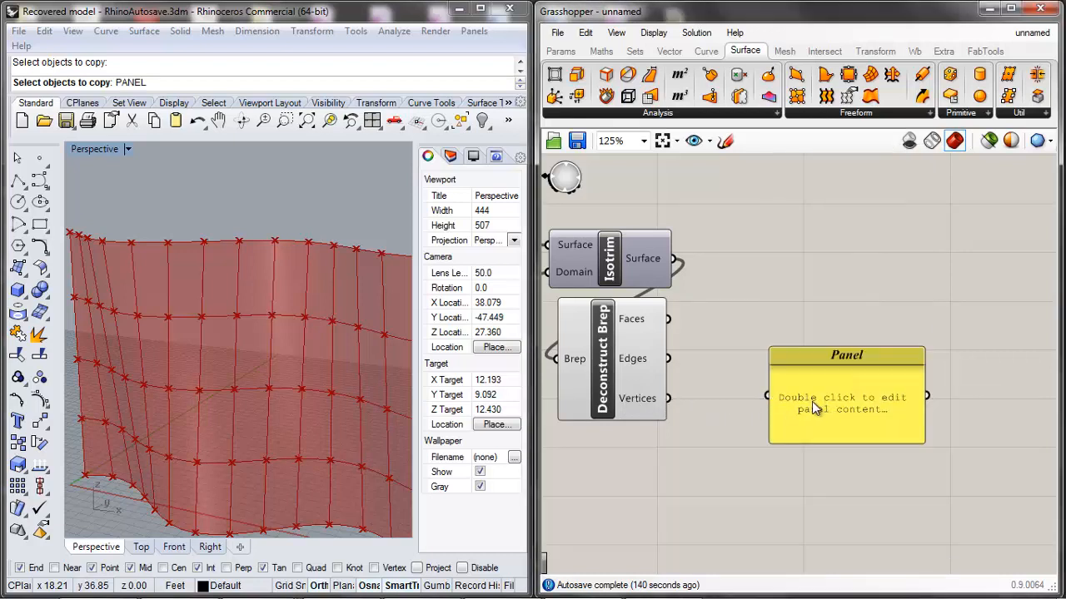
pyautogui.moveTo(784, 402); pyautogui.dragTo(757, 474)
pyautogui.scroll(-2, 744, 229)
pyautogui.scroll(2, 779, 300)
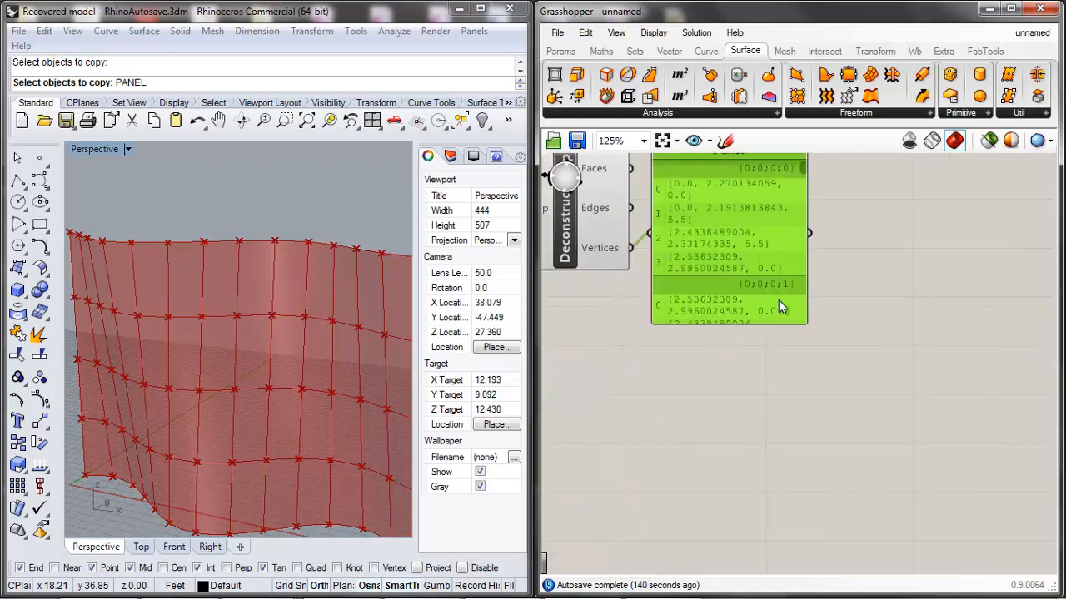
# Enlarge the panel in width and height and read the vertex coordinates listed for each subdivided surface.
pyautogui.moveTo(806, 216); pyautogui.dragTo(973, 215)
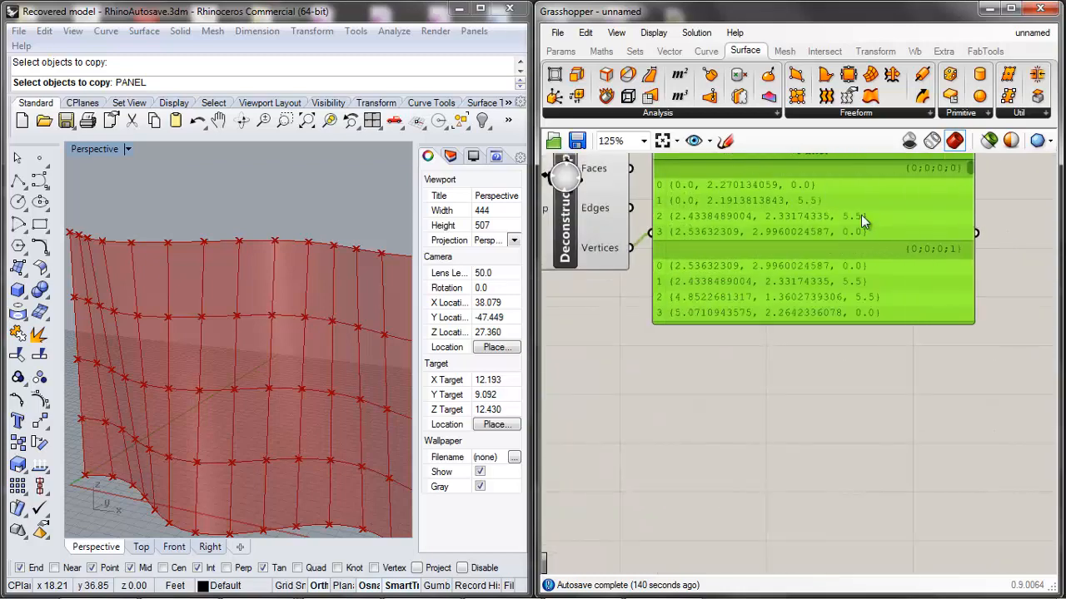
pyautogui.moveTo(763, 323); pyautogui.dragTo(760, 445)
pyautogui.scroll(-2, 738, 228)
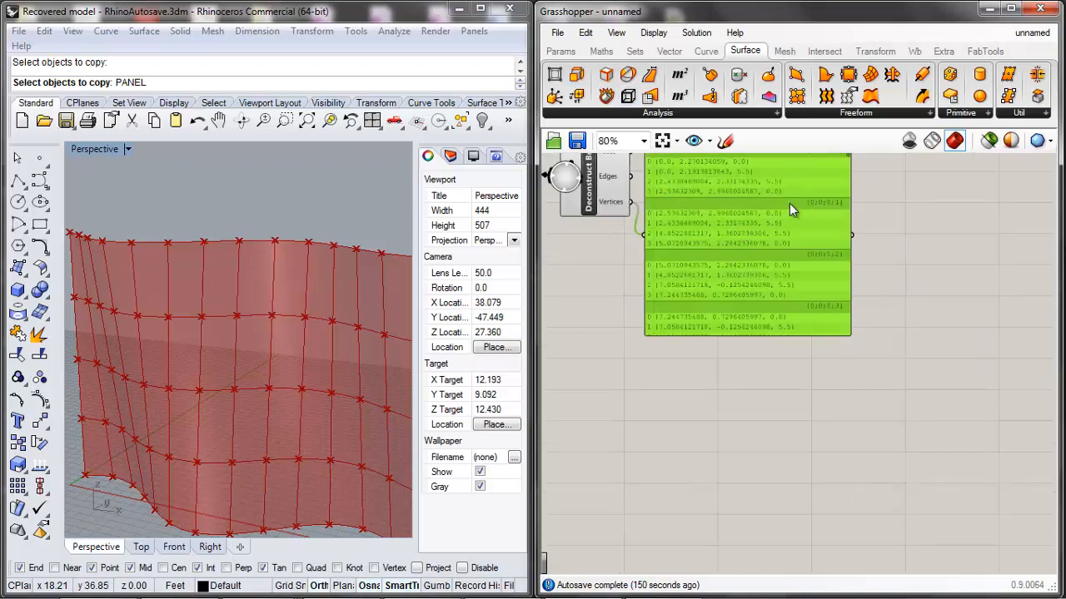
pyautogui.click(717, 336)
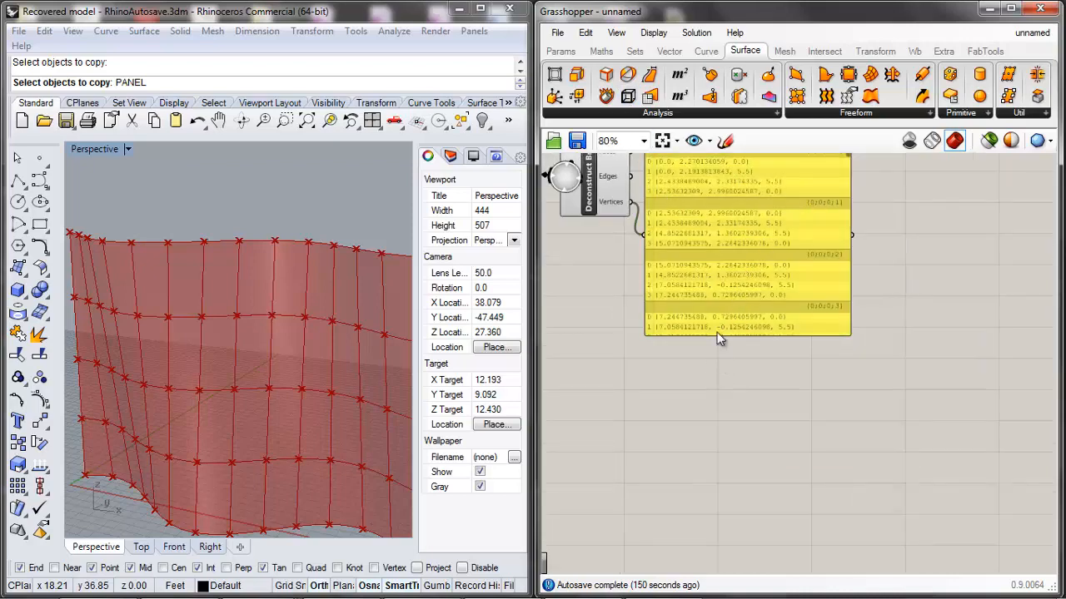
pyautogui.moveTo(716, 333); pyautogui.dragTo(718, 360)
pyautogui.scroll(3, 707, 341)
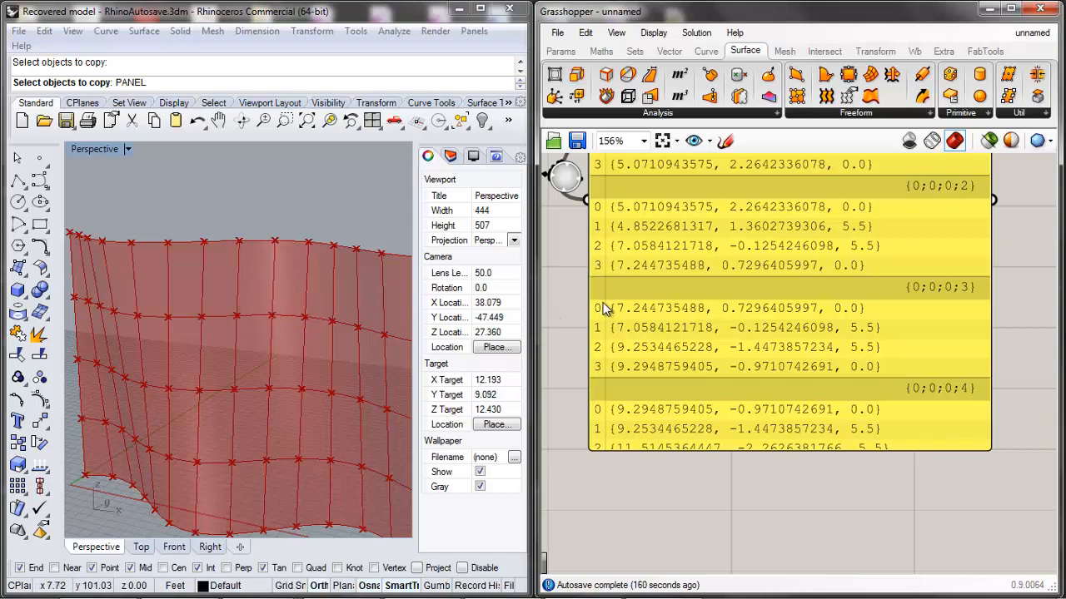
pyautogui.scroll(-5, 616, 424)
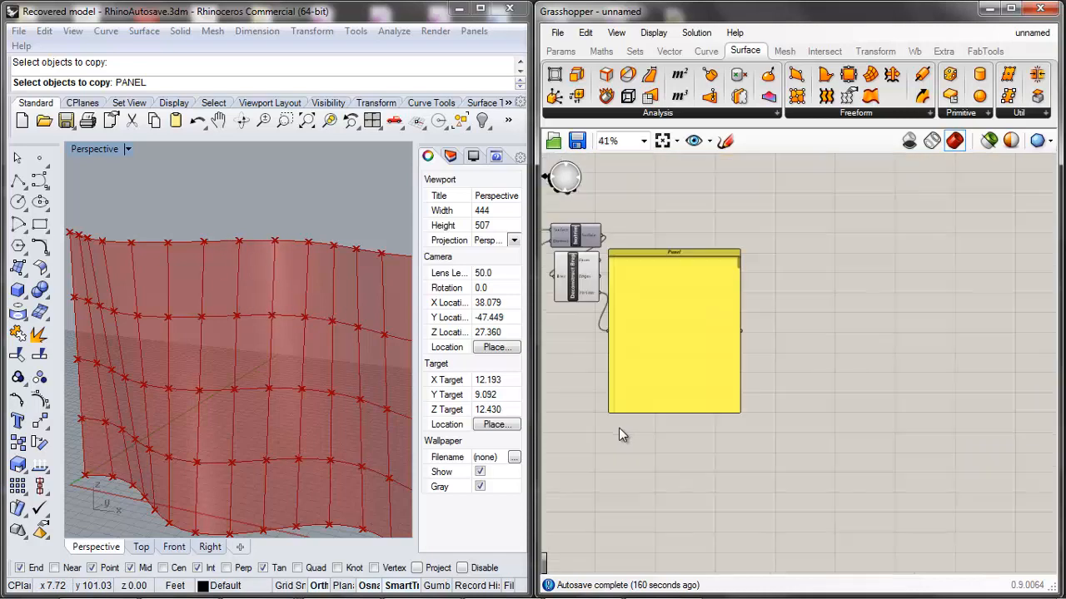
pyautogui.scroll(4, 618, 428)
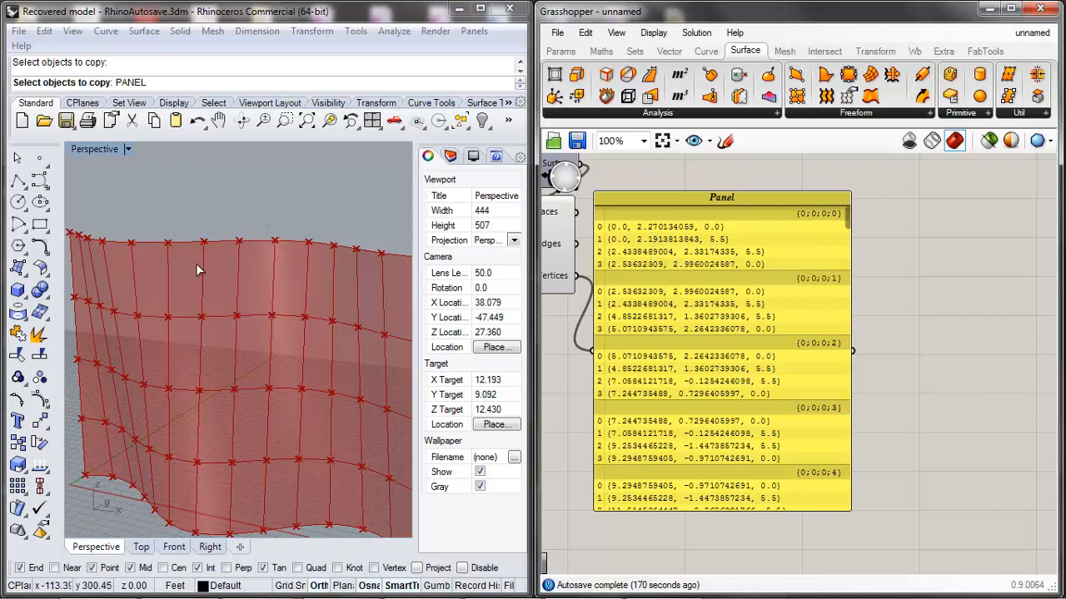
pyautogui.scroll(-3, 785, 416)
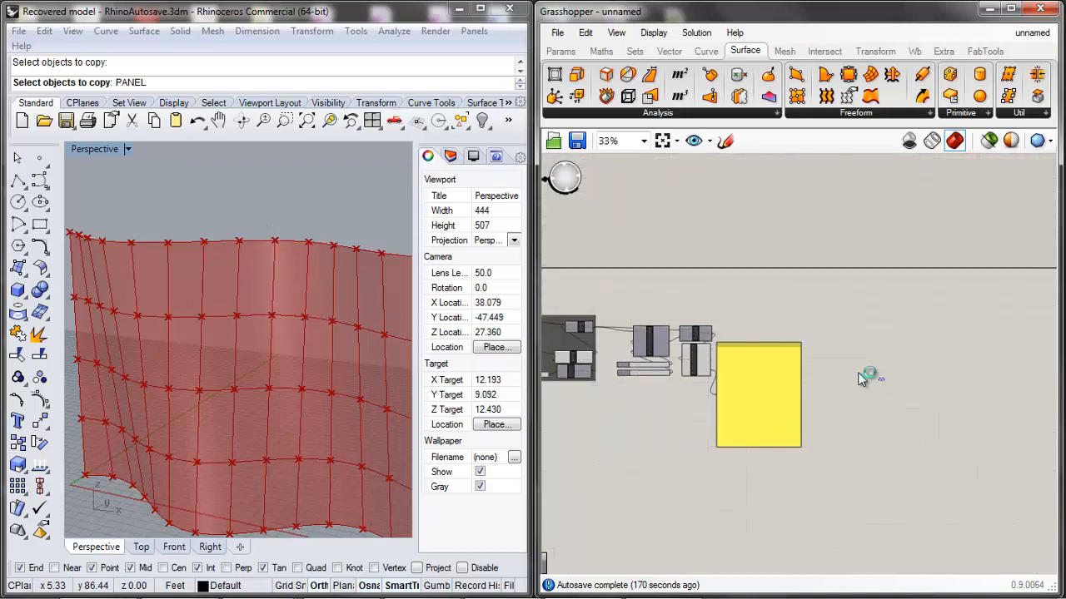
# Shrink the vertices panel's height and place it directly below the Deconstruct Brep component.
pyautogui.scroll(3, 833, 371)
pyautogui.click(724, 420)
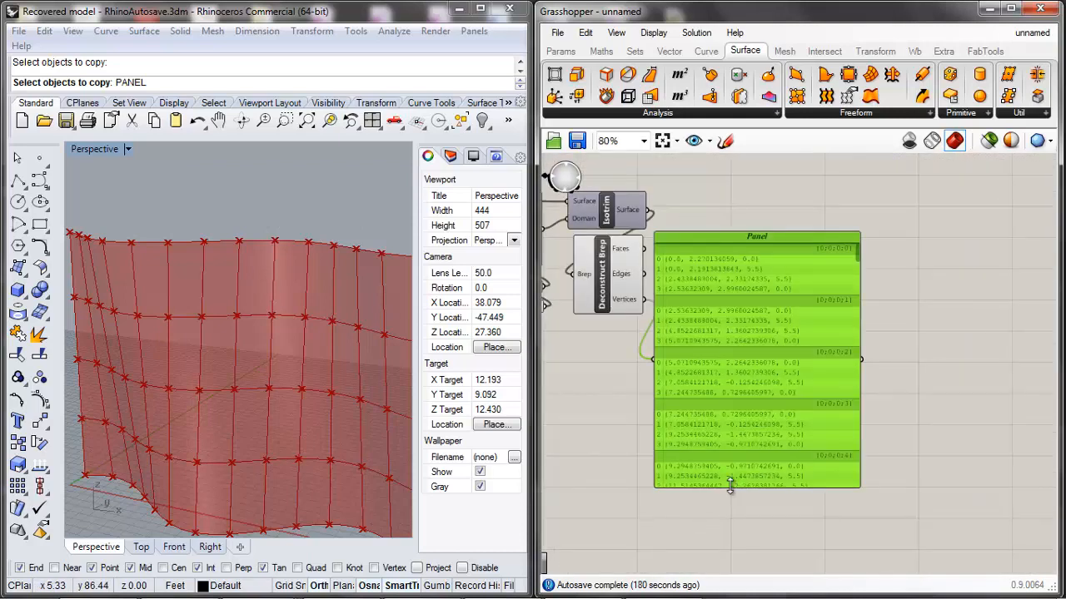
pyautogui.moveTo(733, 492); pyautogui.dragTo(686, 314)
pyautogui.scroll(-3, 831, 267)
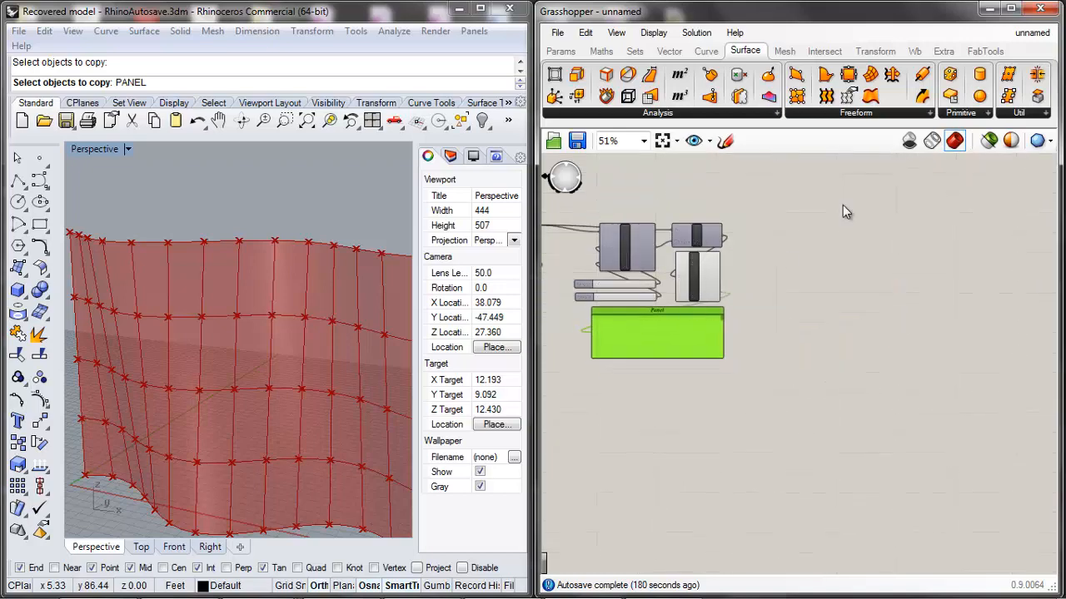
# Group the subdivision components, their two sliders, Isotrim, Deconstruct Brep and the vertices panel.
pyautogui.moveTo(851, 192); pyautogui.dragTo(571, 373)
pyautogui.rightClick(649, 284)
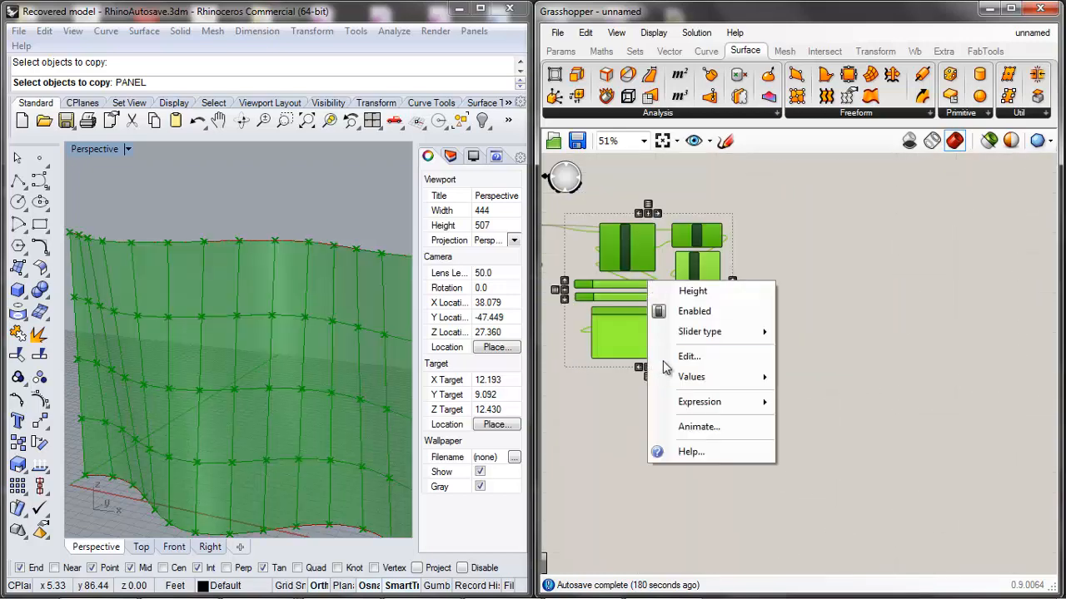
pyautogui.rightClick(590, 255)
pyautogui.click(654, 417)
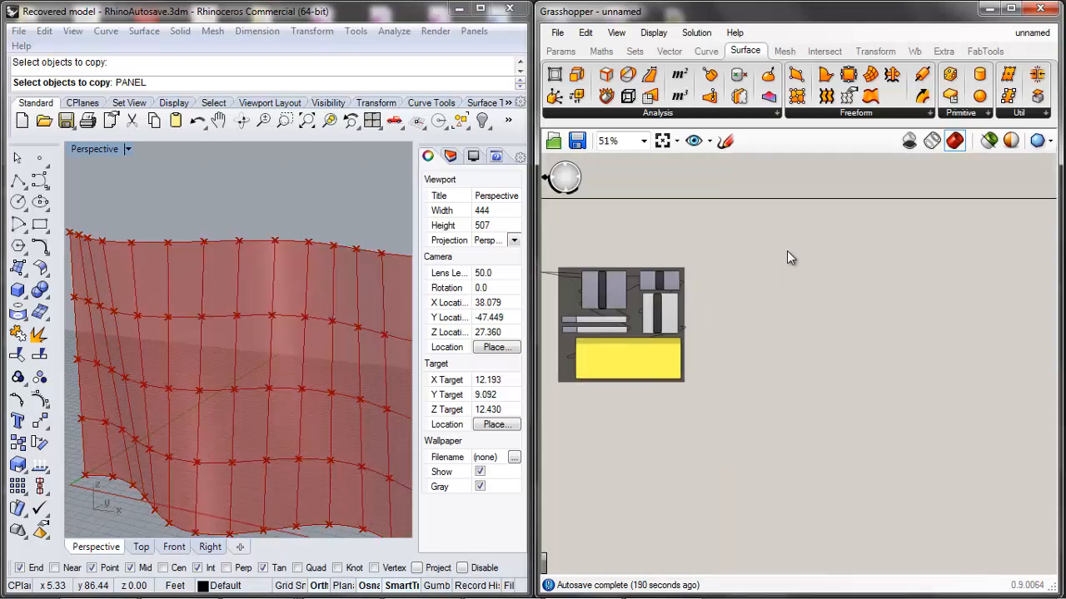
# Add a List Item component on the empty canvas beside the new group.
pyautogui.scroll(2, 790, 258)
pyautogui.doubleClick(834, 350)
pyautogui.write('li')
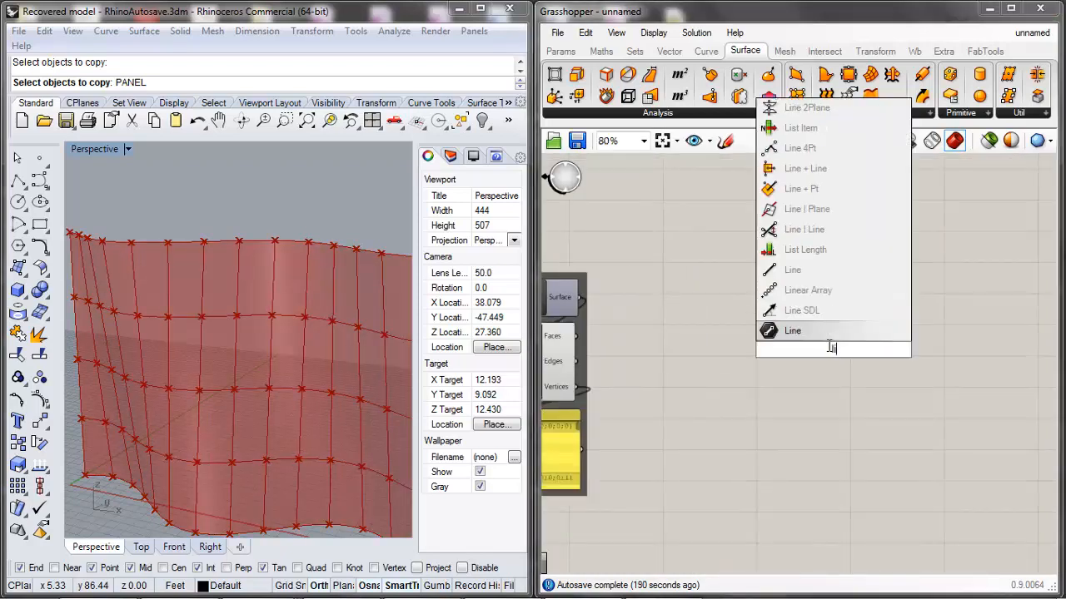
pyautogui.write('st')
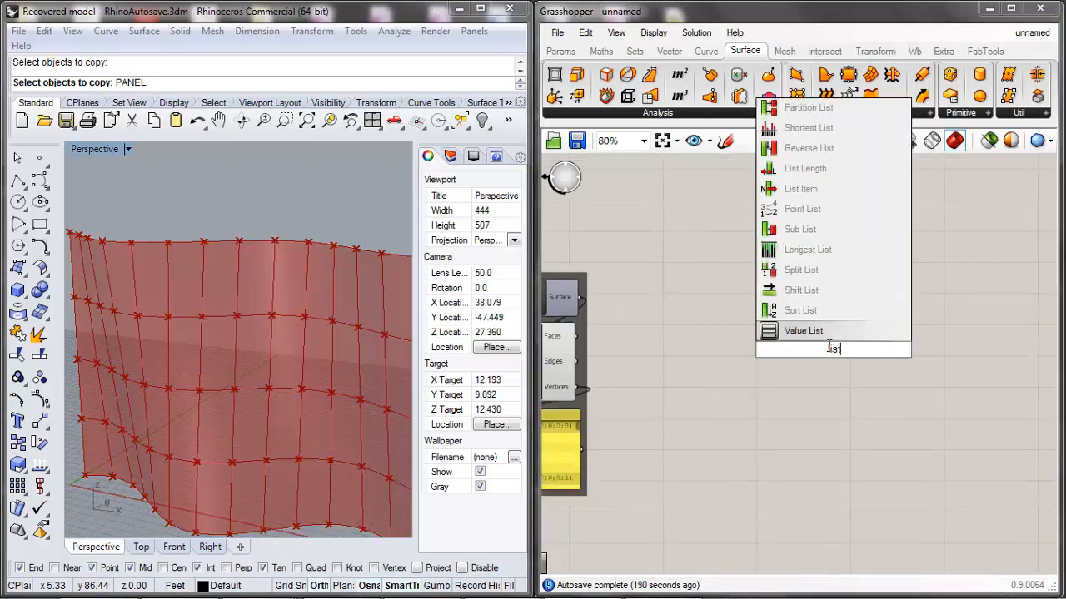
pyautogui.click(799, 189)
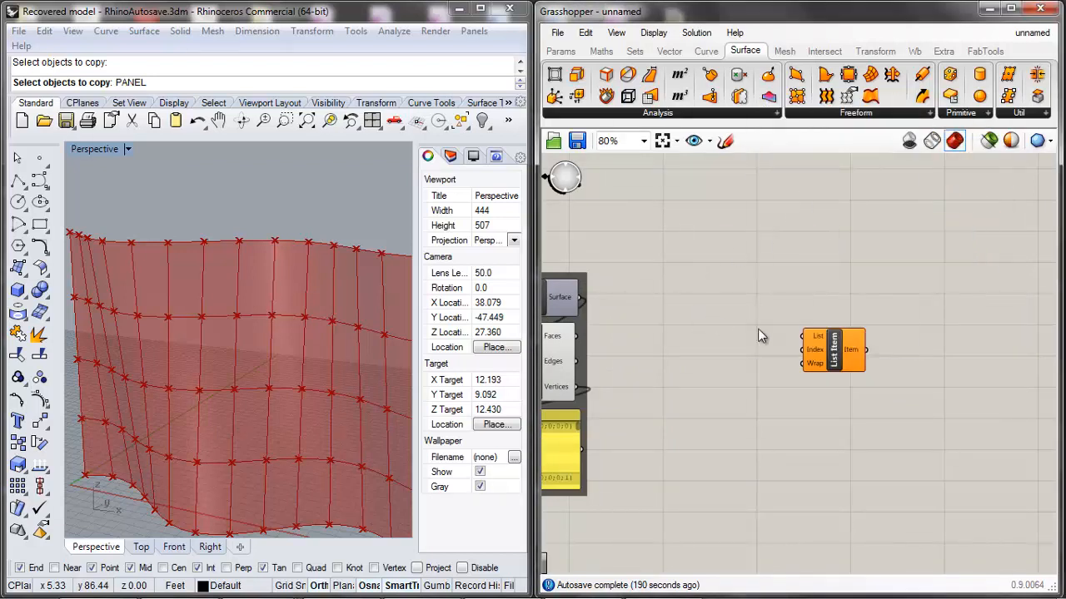
# Duplicate the List Item component to get four of them stacked in a column.
pyautogui.moveTo(833, 350); pyautogui.dragTo(754, 514)
pyautogui.scroll(2, 749, 304)
pyautogui.scroll(-3, 757, 422)
pyautogui.scroll(3, 749, 454)
pyautogui.scroll(-3, 753, 445)
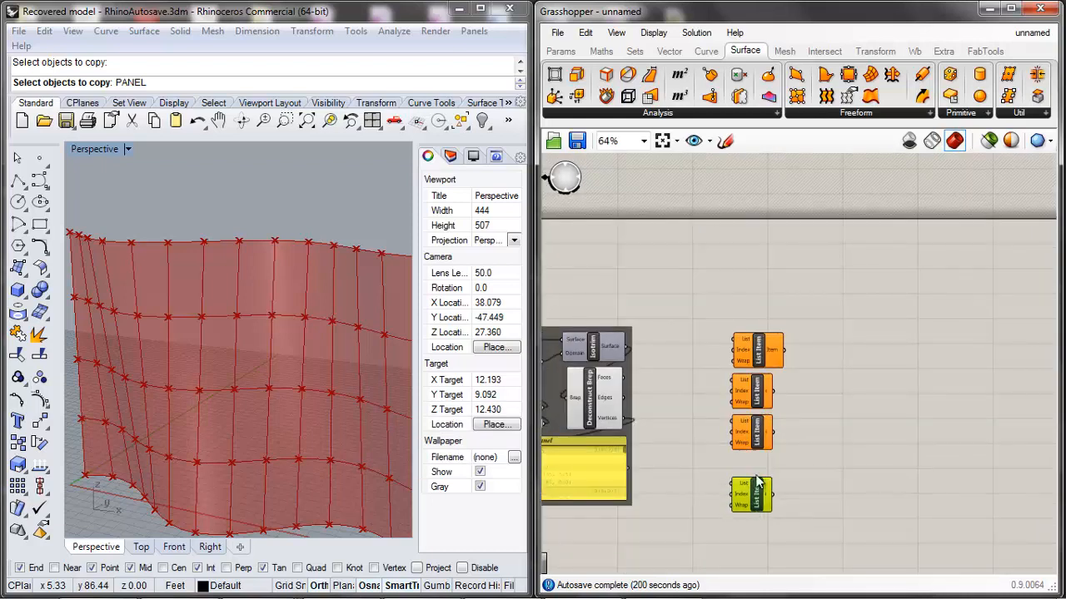
pyautogui.click(756, 333)
# Copy the vertices panel to above the List Item column and disconnect the copy from the Deconstruct Brep Vertices output.
pyautogui.click(574, 462)
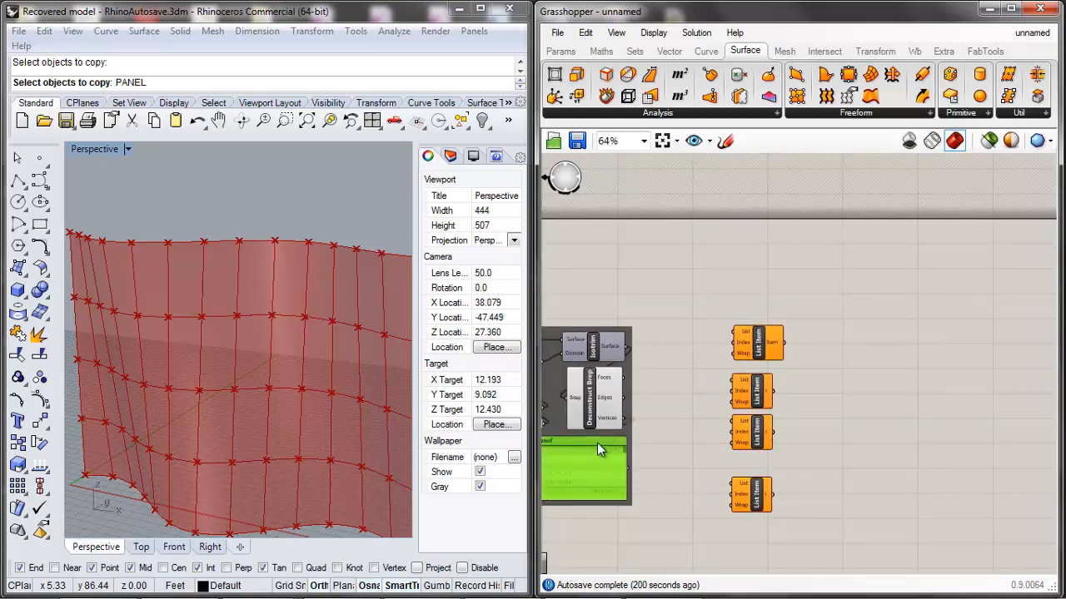
pyautogui.keyDown('alt'); pyautogui.moveTo(613, 458); pyautogui.dragTo(825, 255); pyautogui.keyUp('alt')
pyautogui.scroll(2, 716, 262)
pyautogui.rightClick(696, 273)
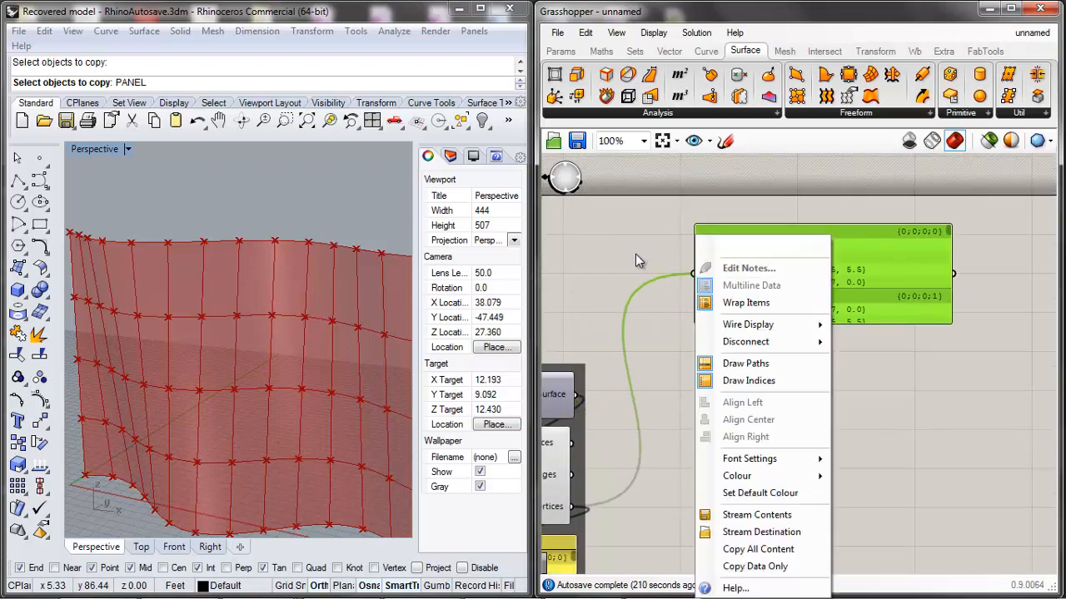
pyautogui.click(635, 260)
pyautogui.rightClick(705, 282)
pyautogui.moveTo(737, 347)
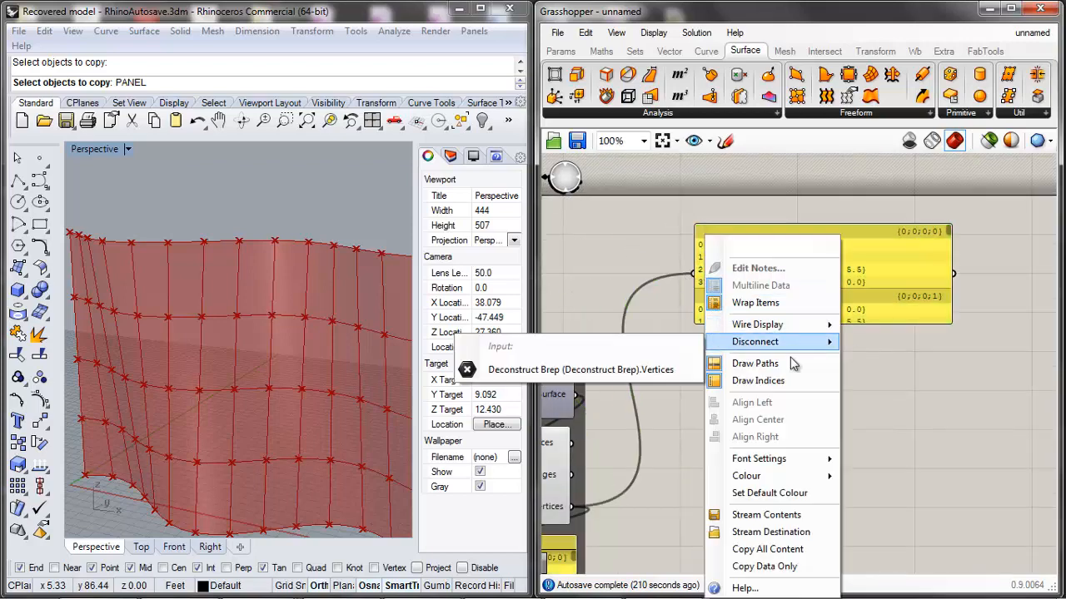
pyautogui.click(608, 374)
# Set the content of the disconnected panel to 0.
pyautogui.click(759, 247)
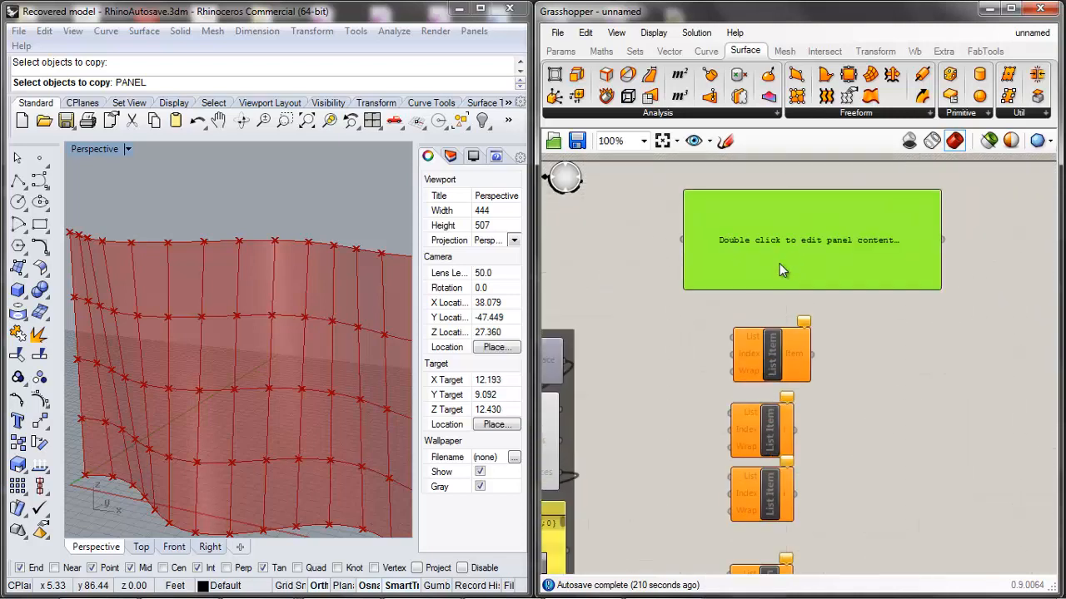
pyautogui.doubleClick(763, 236)
pyautogui.write('0')
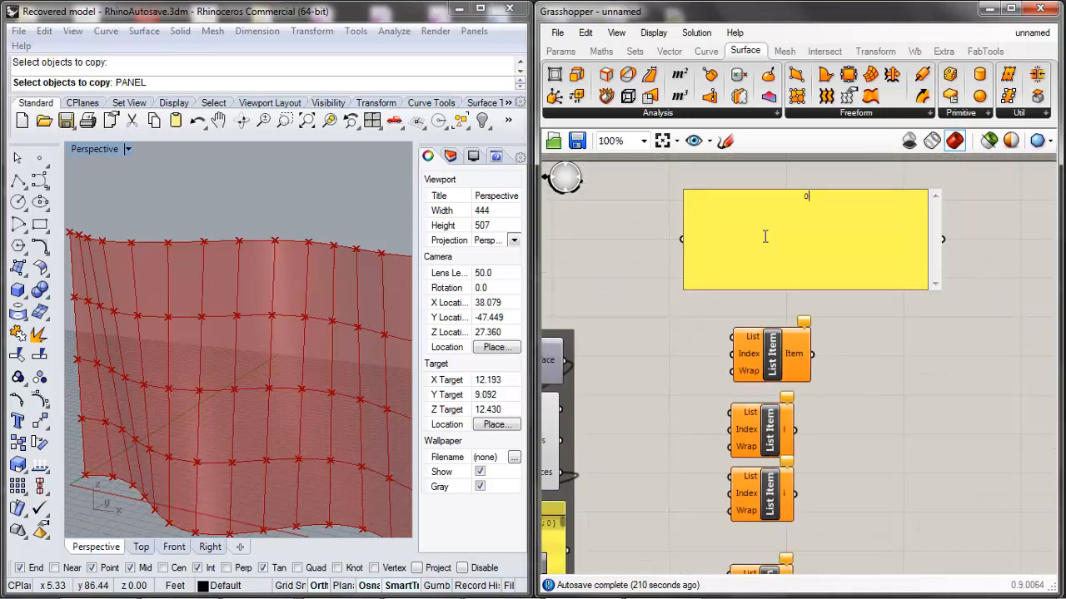
pyautogui.click(651, 246)
# Shrink the 0 panel to a small single-line box and place it beside the first List Item.
pyautogui.moveTo(839, 289); pyautogui.dragTo(852, 184)
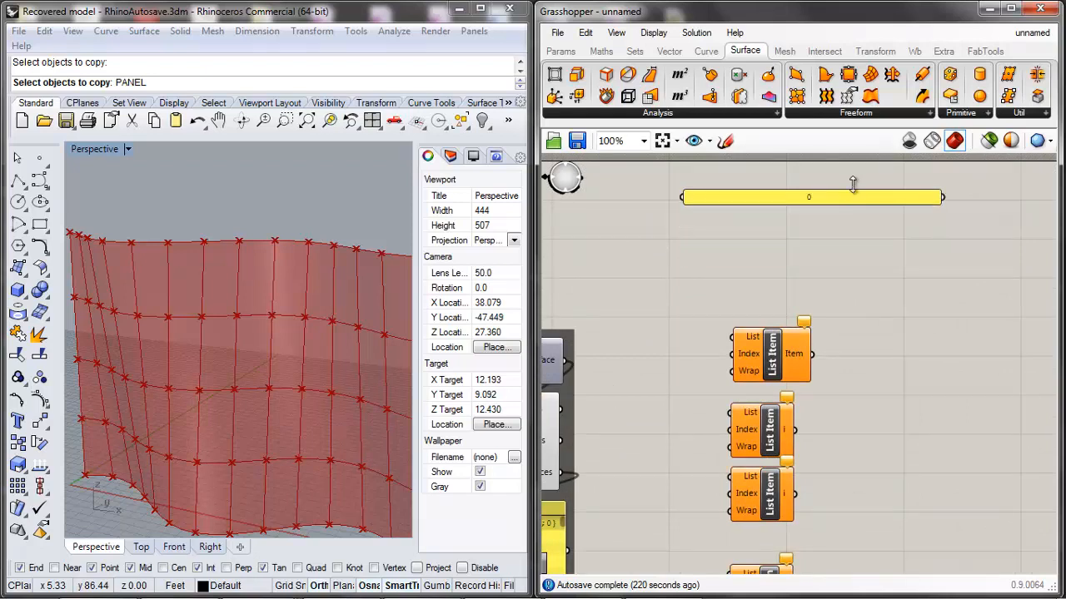
pyautogui.moveTo(732, 200); pyautogui.dragTo(692, 202)
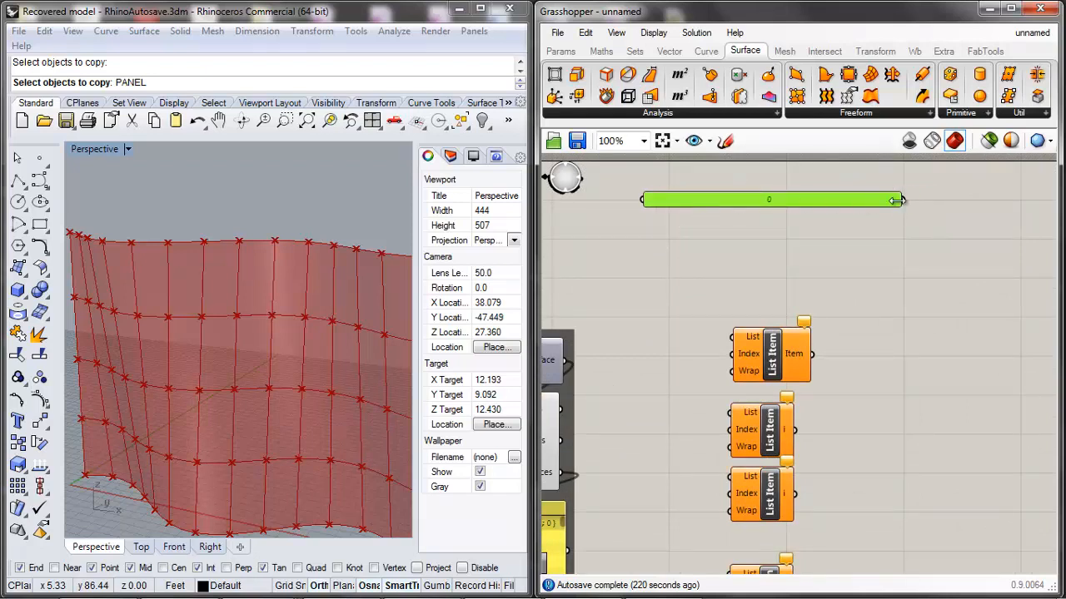
pyautogui.moveTo(863, 203); pyautogui.dragTo(762, 179)
pyautogui.moveTo(699, 202); pyautogui.dragTo(762, 378)
pyautogui.click(786, 377)
pyautogui.scroll(1, 744, 379)
# Duplicate the 0 panel beside the second List Item and set the copy's content to 1.
pyautogui.click(630, 290)
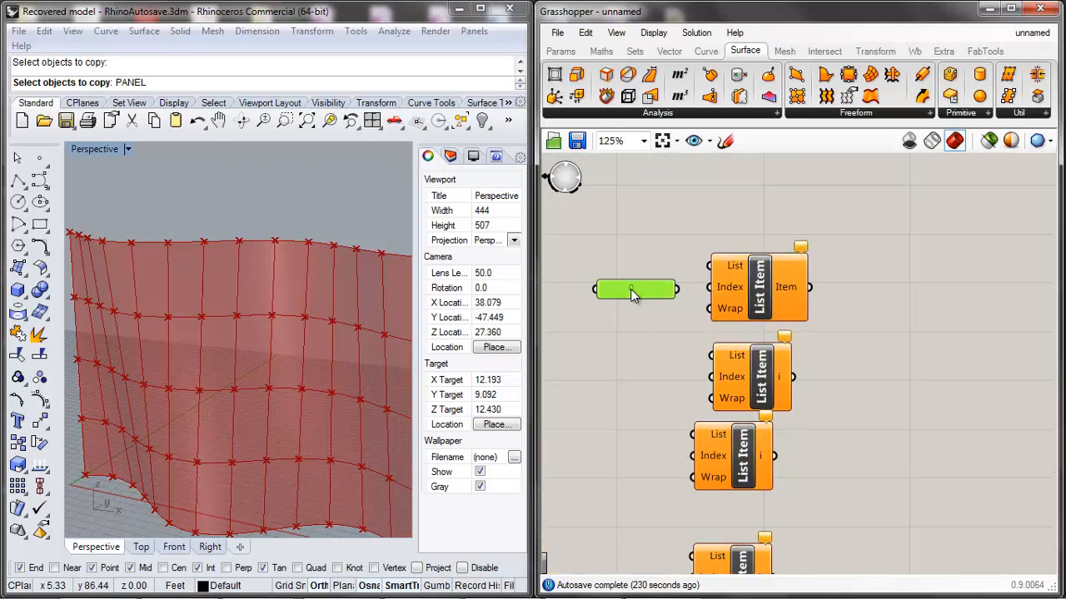
pyautogui.hotkey('ctrl', 'c')
pyautogui.hotkey('ctrl', 'v')
pyautogui.doubleClick(635, 373)
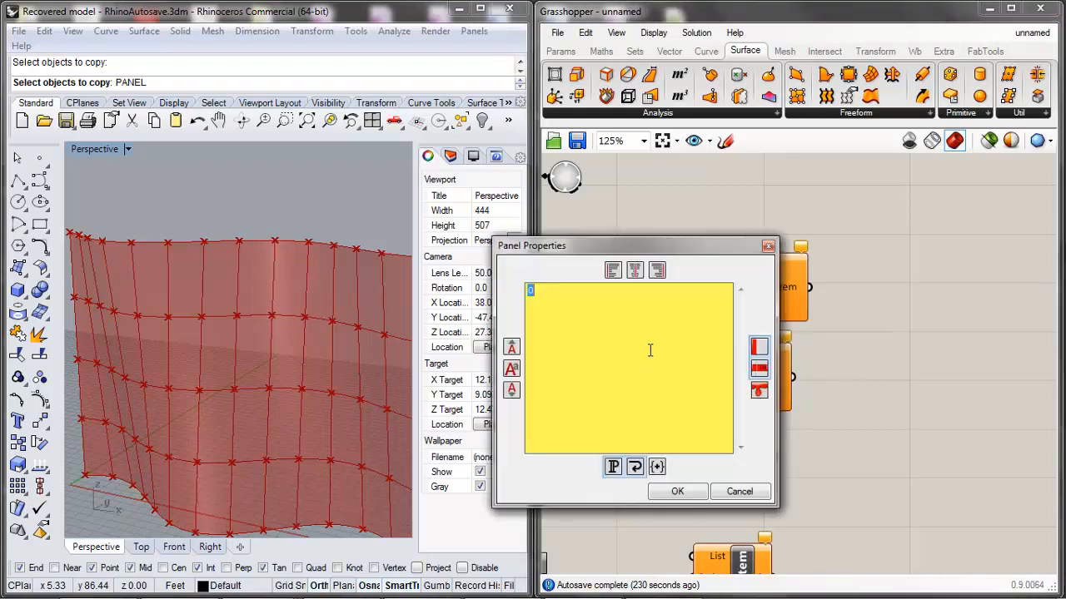
pyautogui.click(675, 492)
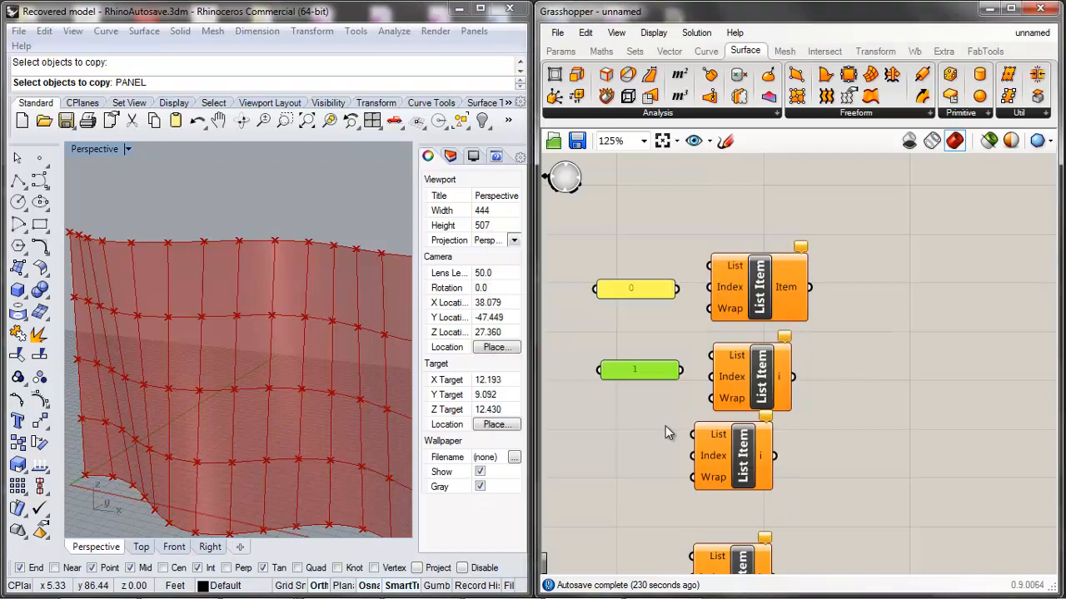
# Duplicate the 1 panel beside the third List Item and set the copy's content to 2.
pyautogui.hotkey('ctrl', 'c')
pyautogui.hotkey('ctrl', 'v')
pyautogui.moveTo(664, 388); pyautogui.dragTo(636, 444)
pyautogui.doubleClick(636, 445)
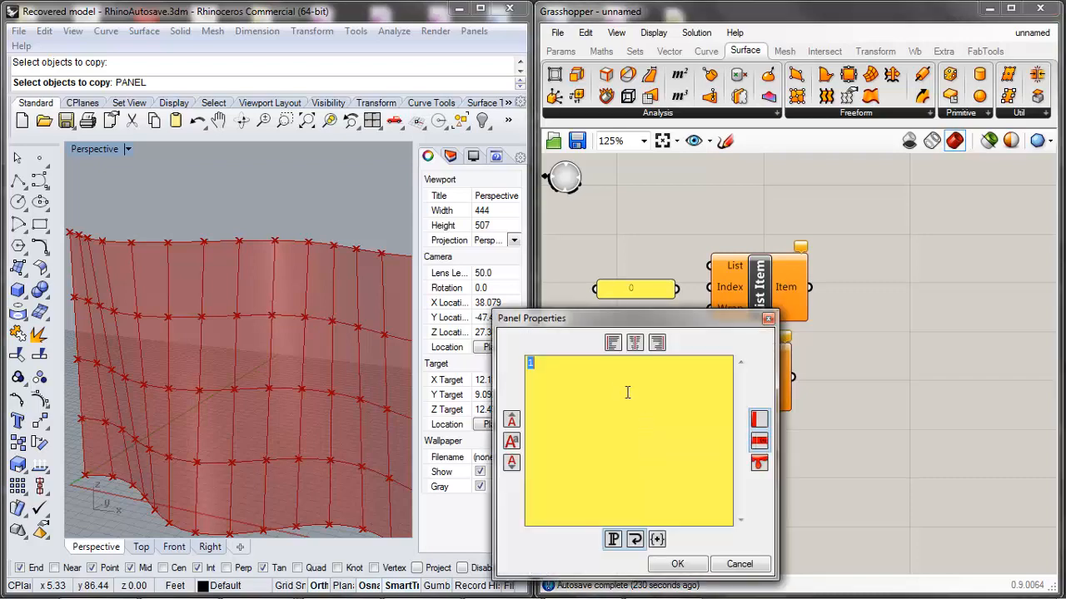
pyautogui.click(535, 366)
pyautogui.press('BackSpace')
pyautogui.write('2')
pyautogui.click(677, 563)
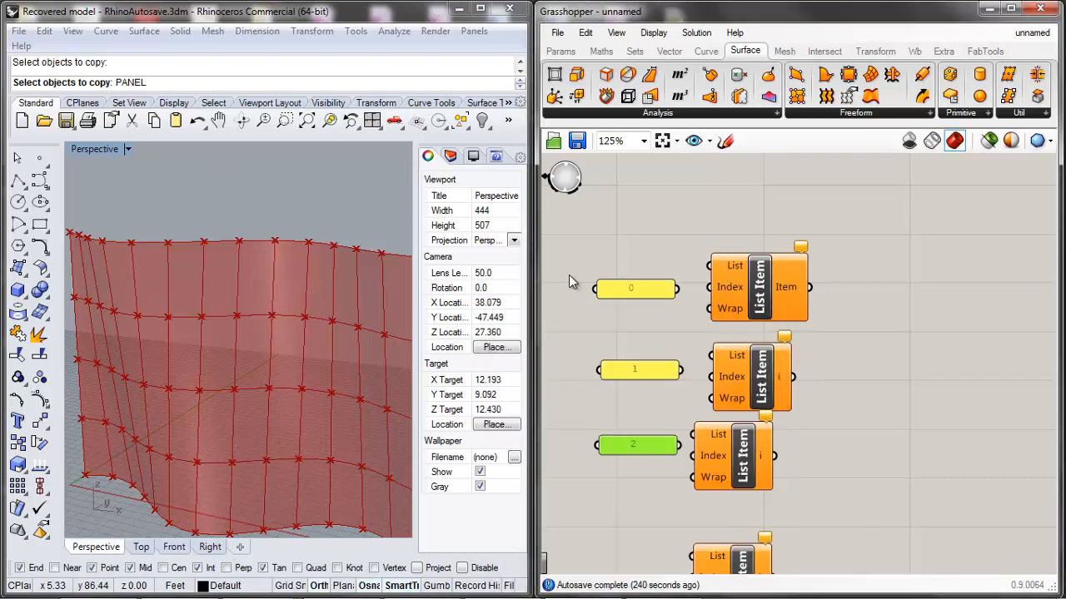
# Duplicate the 2 panel beside the fourth List Item and set the copy's content to 3.
pyautogui.scroll(1, 569, 275)
pyautogui.hotkey('ctrl', 'c')
pyautogui.hotkey('ctrl', 'v')
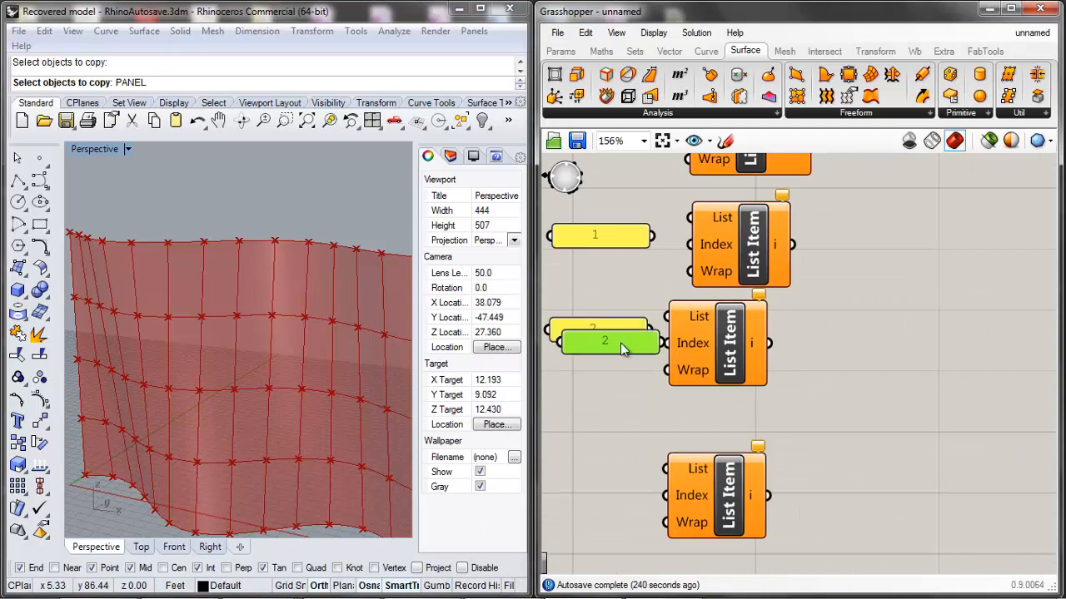
pyautogui.moveTo(621, 342); pyautogui.dragTo(609, 479)
pyautogui.doubleClick(609, 480)
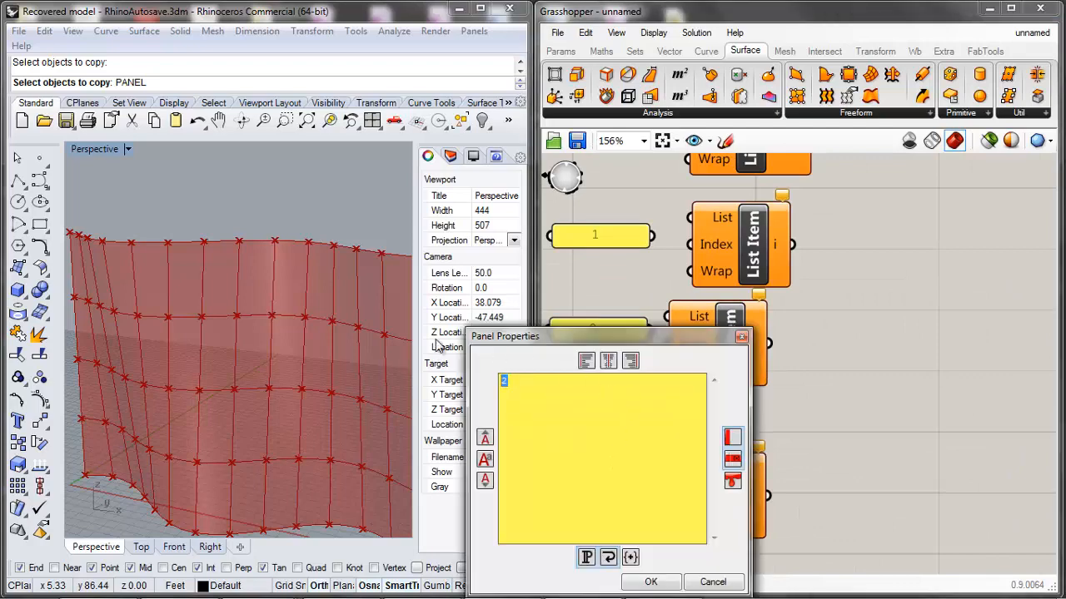
pyautogui.write('3')
pyautogui.click(645, 584)
pyautogui.scroll(-3, 706, 348)
pyautogui.scroll(2, 720, 392)
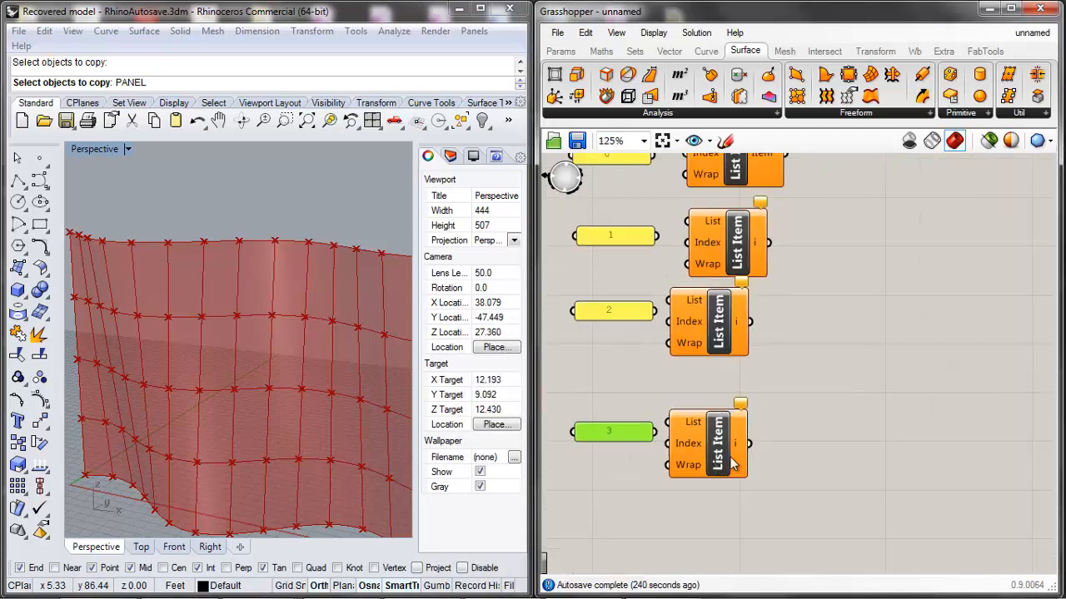
# Connect each of the panels 0, 1, 2 and 3 to the Index input of its neighbouring List Item.
pyautogui.moveTo(732, 465); pyautogui.dragTo(758, 458)
pyautogui.moveTo(656, 431); pyautogui.dragTo(707, 435)
pyautogui.moveTo(697, 325)
pyautogui.mouseDown()
pyautogui.moveTo(714, 328)
pyautogui.moveTo(689, 325)
pyautogui.mouseUp()
pyautogui.moveTo(670, 239); pyautogui.dragTo(662, 213)
pyautogui.scroll(-3, 679, 250)
pyautogui.scroll(3, 655, 216)
# Line up the number panels with their List Items and close the gap above the fourth pair.
pyautogui.moveTo(703, 231); pyautogui.dragTo(707, 232)
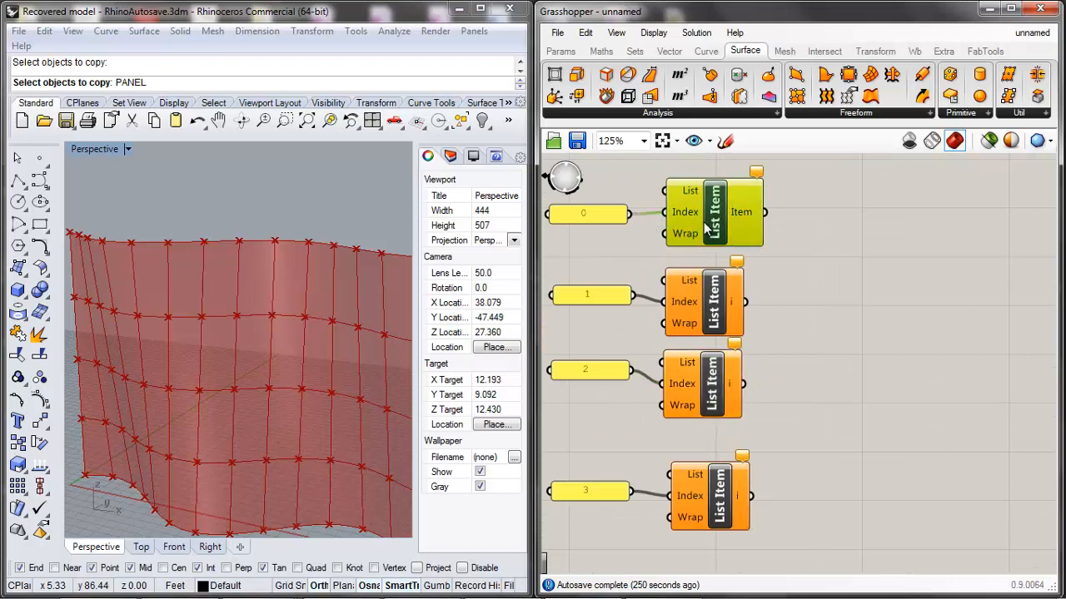
pyautogui.click(784, 296)
pyautogui.click(707, 301)
pyautogui.click(609, 305)
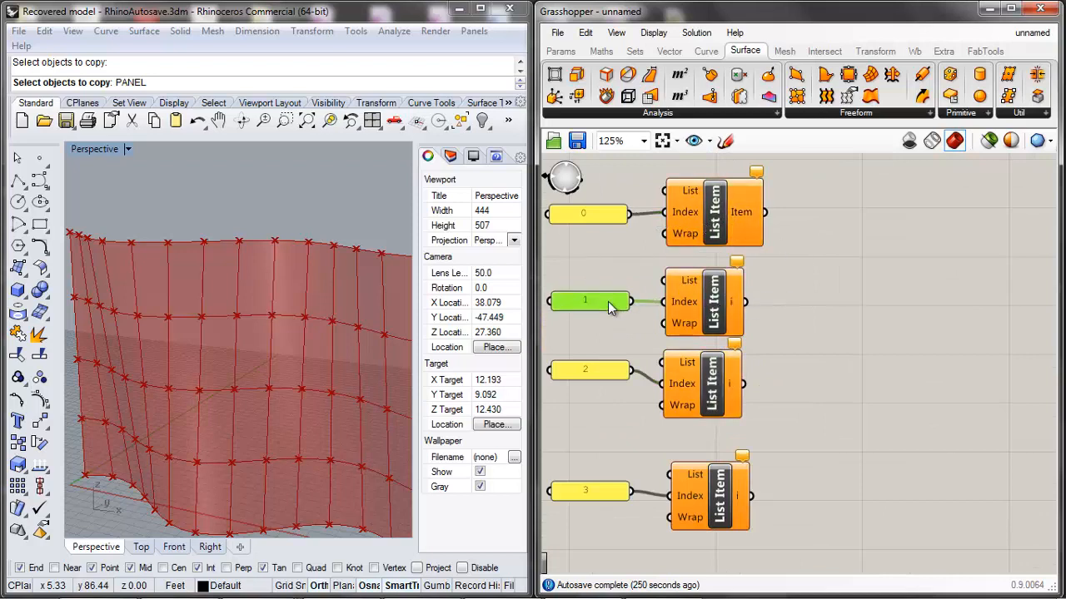
pyautogui.moveTo(610, 372); pyautogui.dragTo(608, 387)
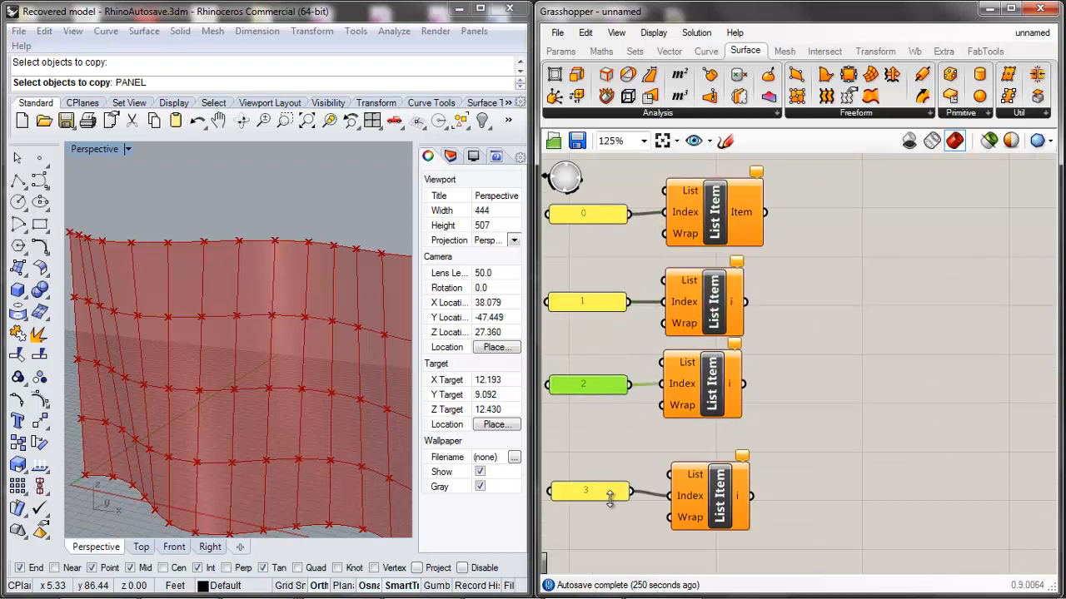
pyautogui.moveTo(612, 495); pyautogui.dragTo(615, 502)
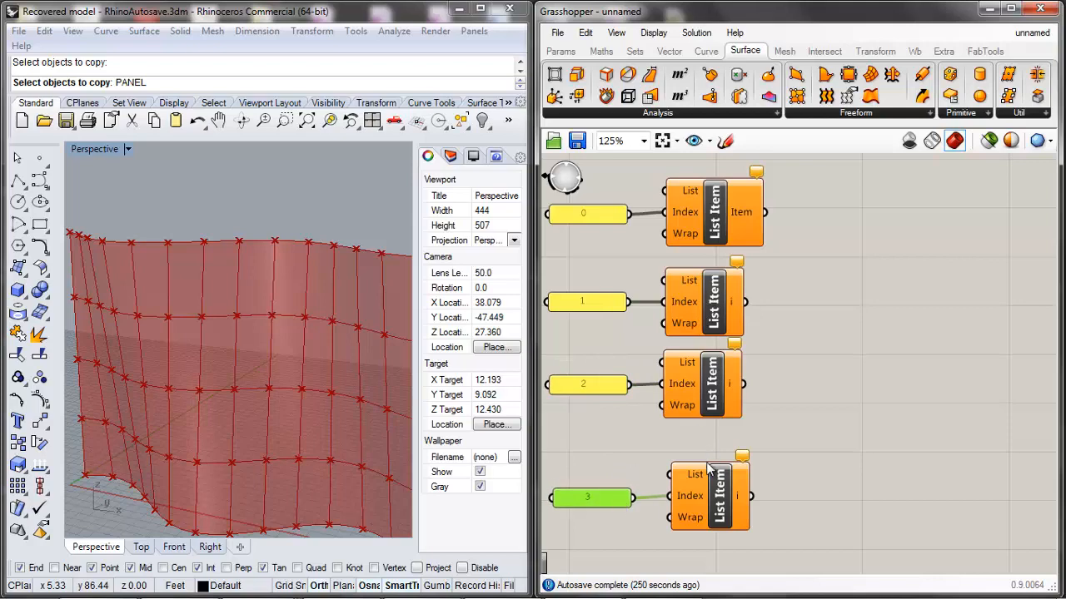
pyautogui.moveTo(837, 466); pyautogui.dragTo(541, 546)
pyautogui.moveTo(703, 501); pyautogui.dragTo(696, 471)
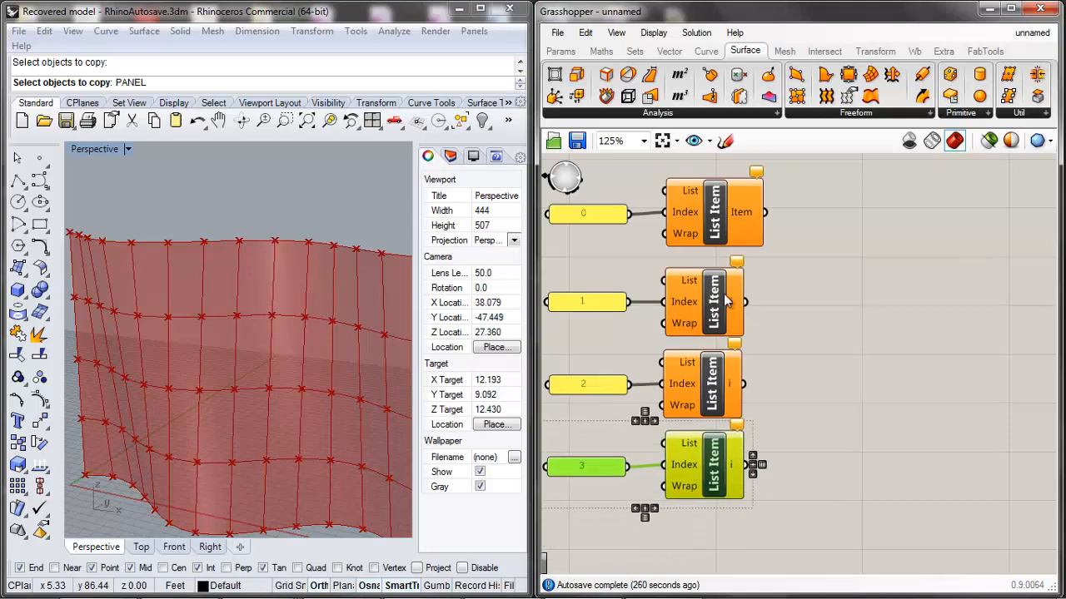
pyautogui.click(821, 266)
# Connect the Vertices output of Deconstruct Brep to the List input of all four List Items.
pyautogui.scroll(-3, 809, 263)
pyautogui.scroll(2, 743, 184)
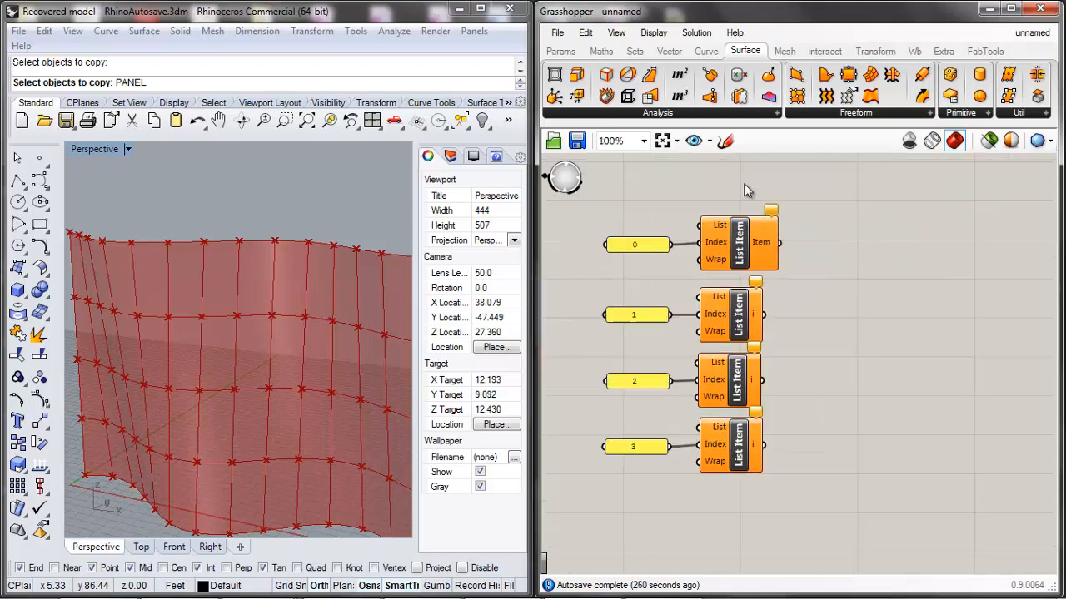
pyautogui.scroll(-3, 754, 222)
pyautogui.scroll(2, 678, 254)
pyautogui.scroll(2, 658, 278)
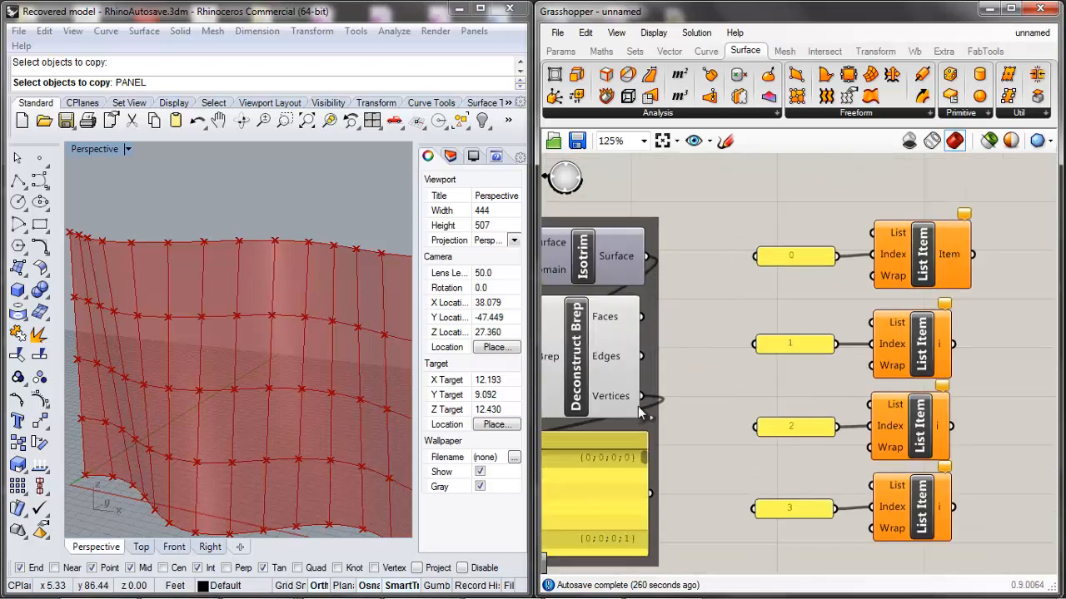
pyautogui.moveTo(645, 400); pyautogui.dragTo(872, 234)
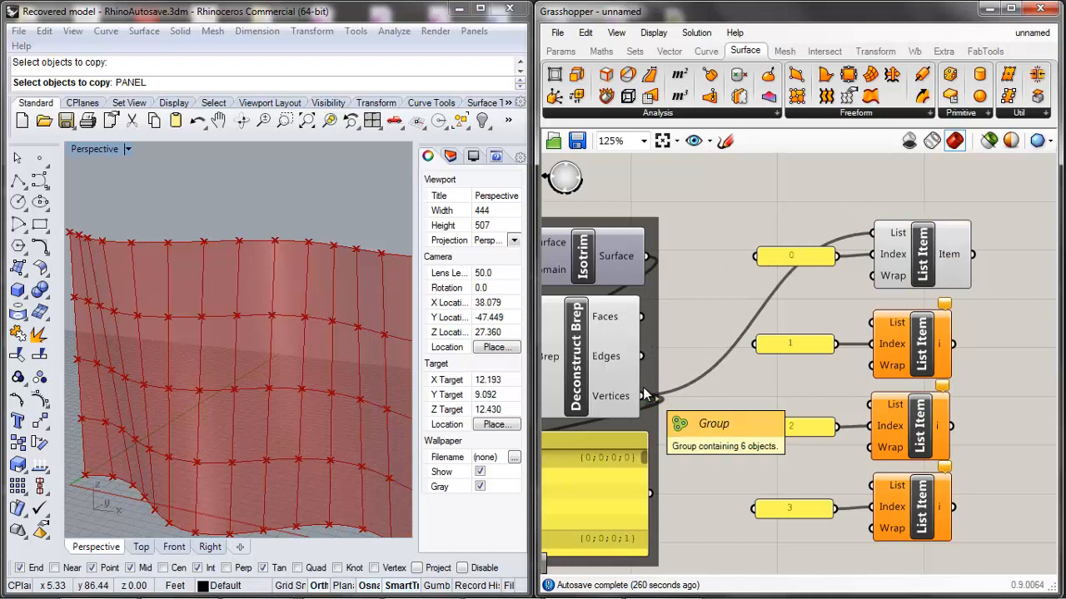
pyautogui.moveTo(637, 397); pyautogui.dragTo(872, 322)
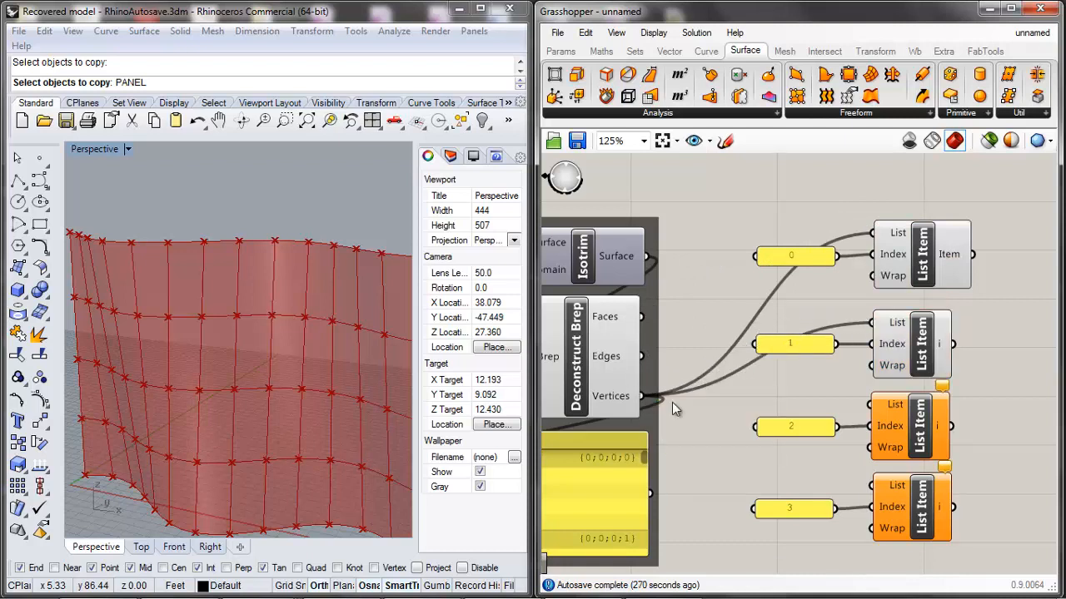
pyautogui.moveTo(653, 405); pyautogui.dragTo(873, 404)
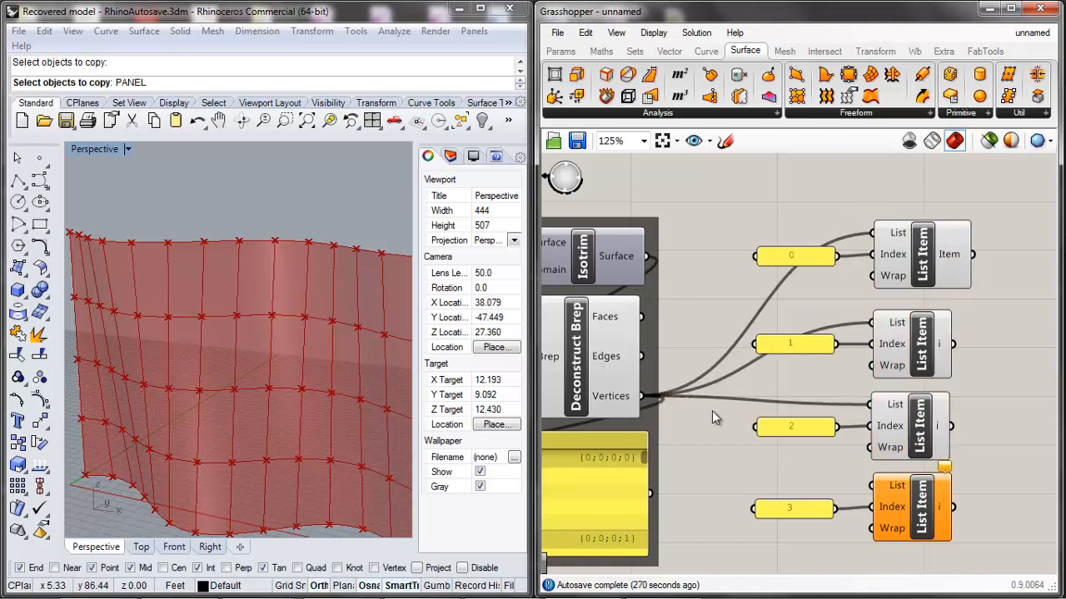
pyautogui.moveTo(644, 397); pyautogui.dragTo(873, 485)
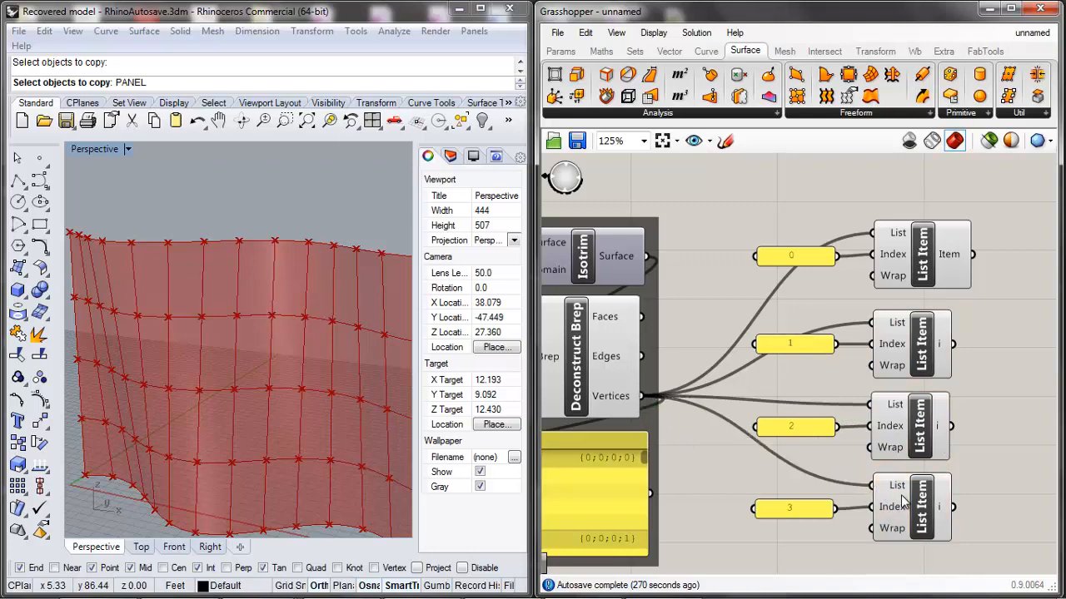
pyautogui.scroll(-3, 747, 401)
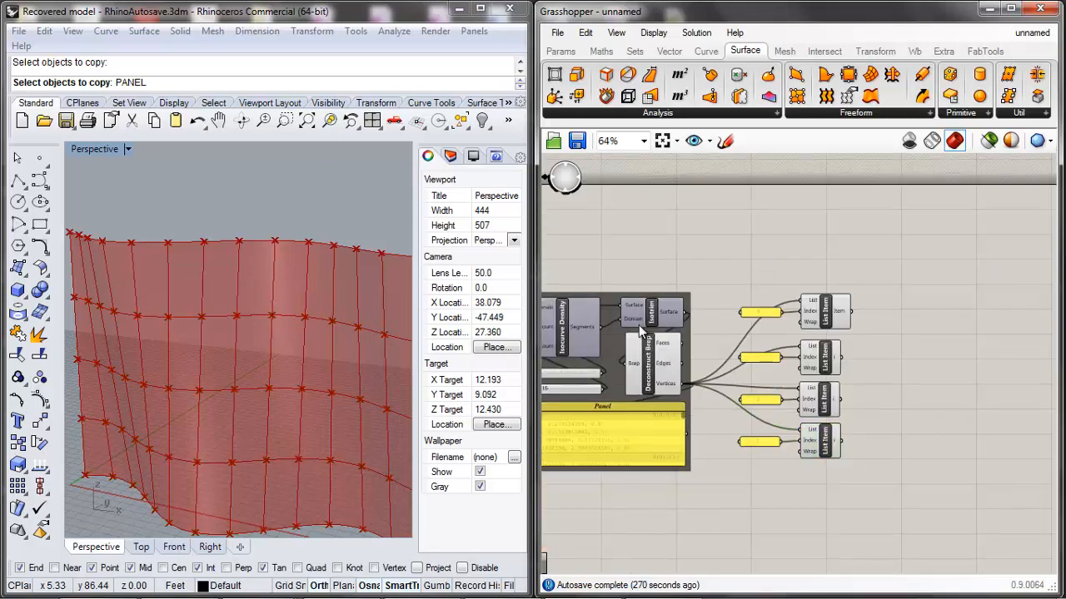
# Turn off the preview of the Deconstruct Brep component so the subdivided surfaces are hidden in the viewport.
pyautogui.click(651, 354)
pyautogui.middleClick(649, 350)
pyautogui.click(699, 300)
pyautogui.click(717, 267)
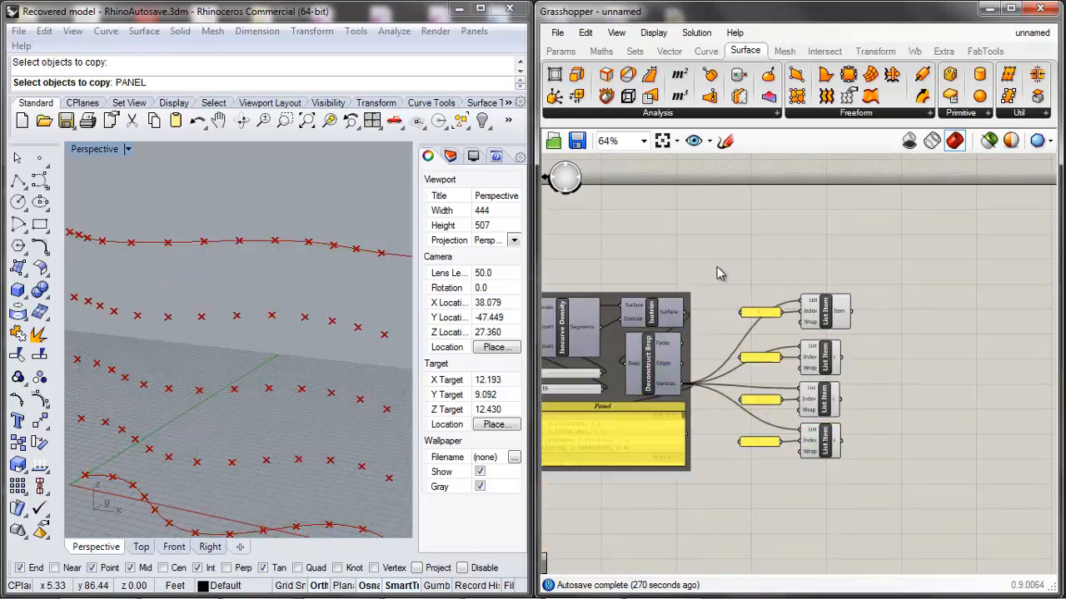
# Examine in the Perspective viewport which surface corner points the List Item with index 0 picks out.
pyautogui.click(221, 289)
pyautogui.scroll(-6, 265, 302)
pyautogui.moveTo(133, 361); pyautogui.dragTo(274, 366, button='right')
pyautogui.scroll(1, 825, 304)
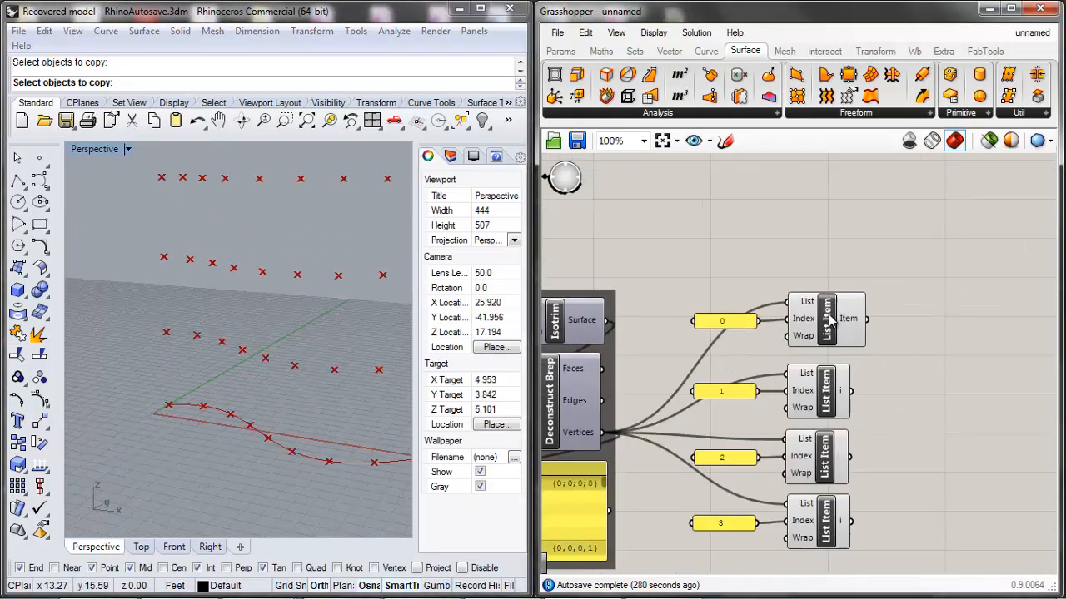
pyautogui.click(824, 309)
pyautogui.scroll(-5, 159, 390)
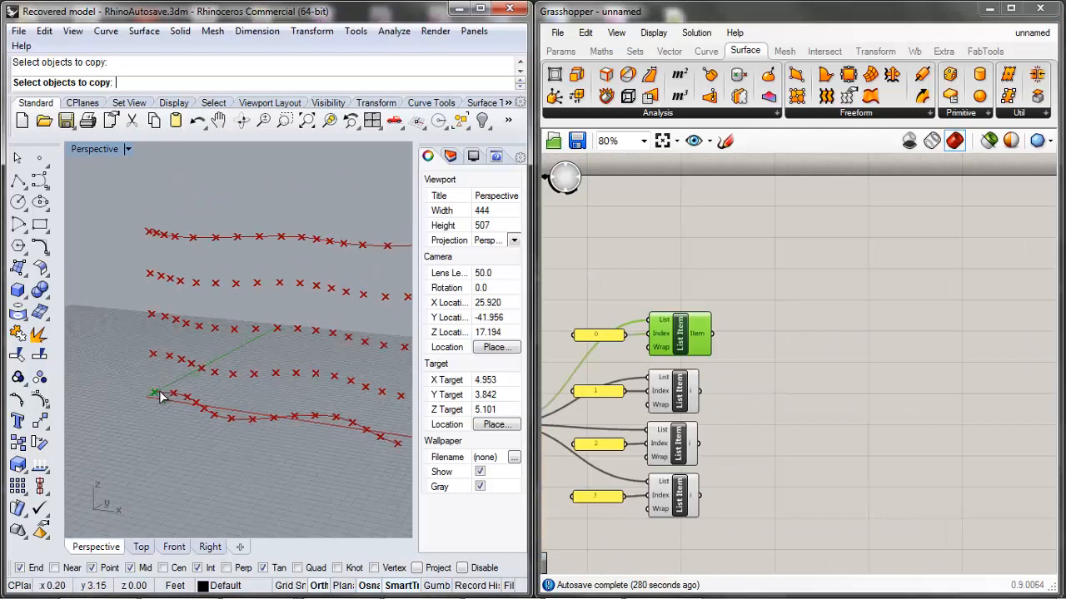
pyautogui.scroll(-5, 173, 413)
pyautogui.click(765, 373)
pyautogui.moveTo(766, 371); pyautogui.dragTo(662, 531)
pyautogui.click(814, 469)
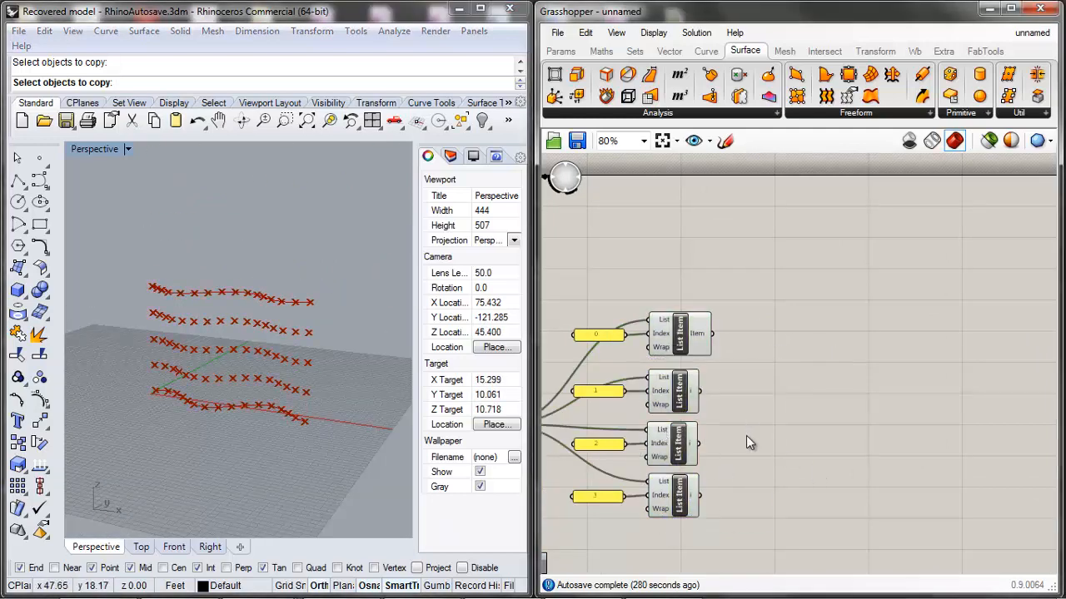
# Rename the List Item with index 3 as "Bottom Right POints".
pyautogui.click(668, 495)
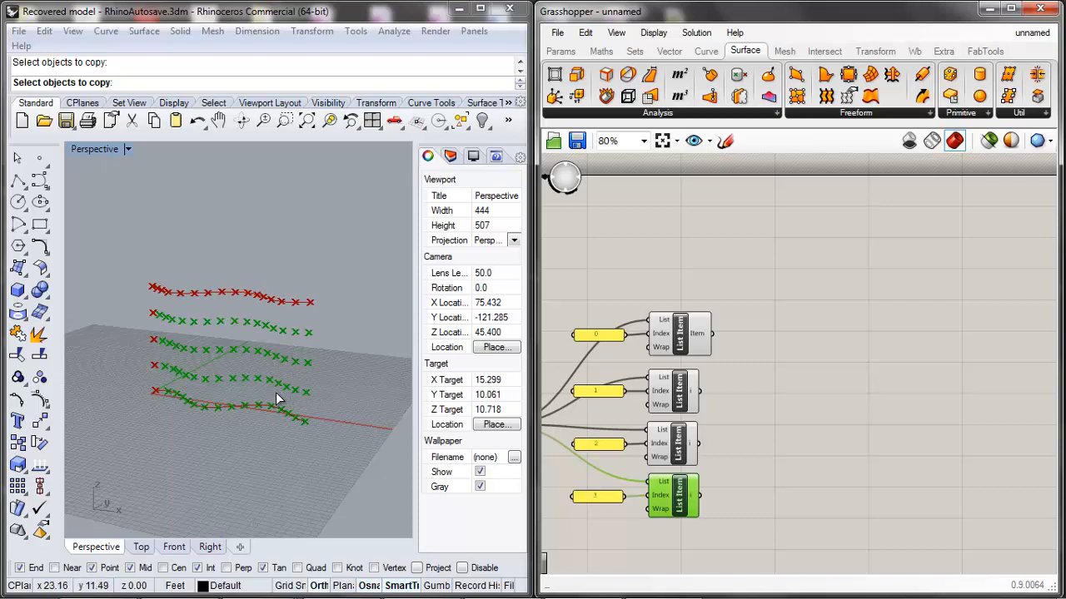
pyautogui.scroll(4, 695, 497)
pyautogui.rightClick(698, 498)
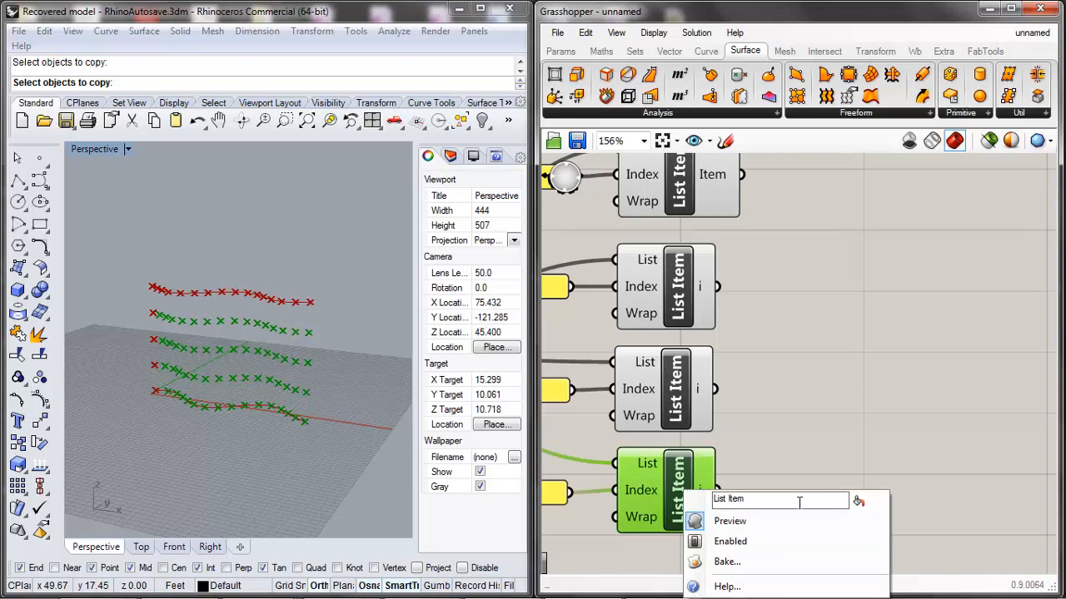
pyautogui.moveTo(799, 503); pyautogui.dragTo(649, 503)
pyautogui.press('BackSpace')
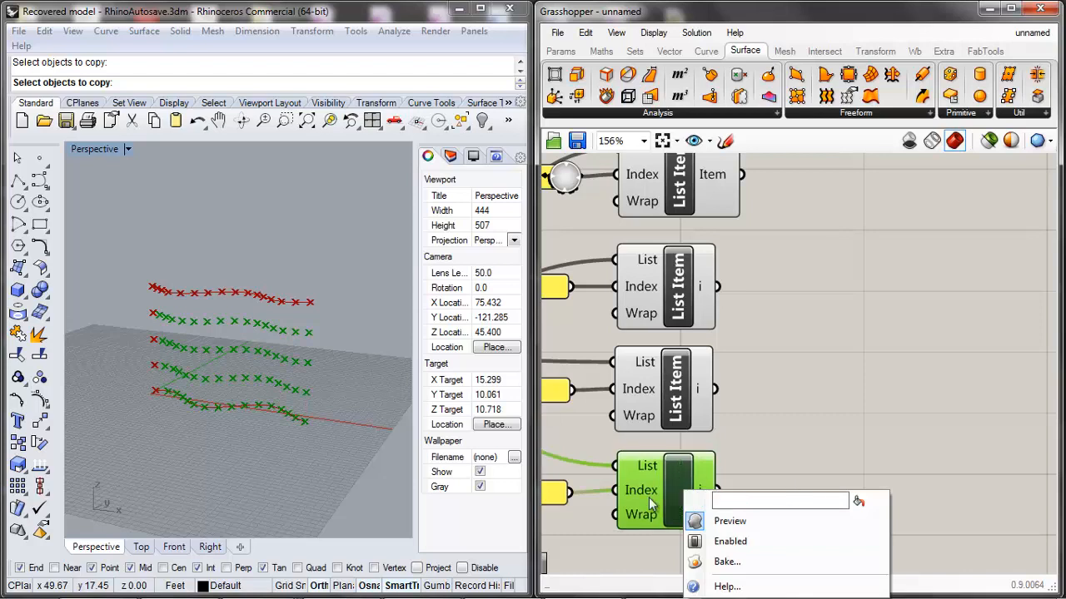
pyautogui.write('Bottom ')
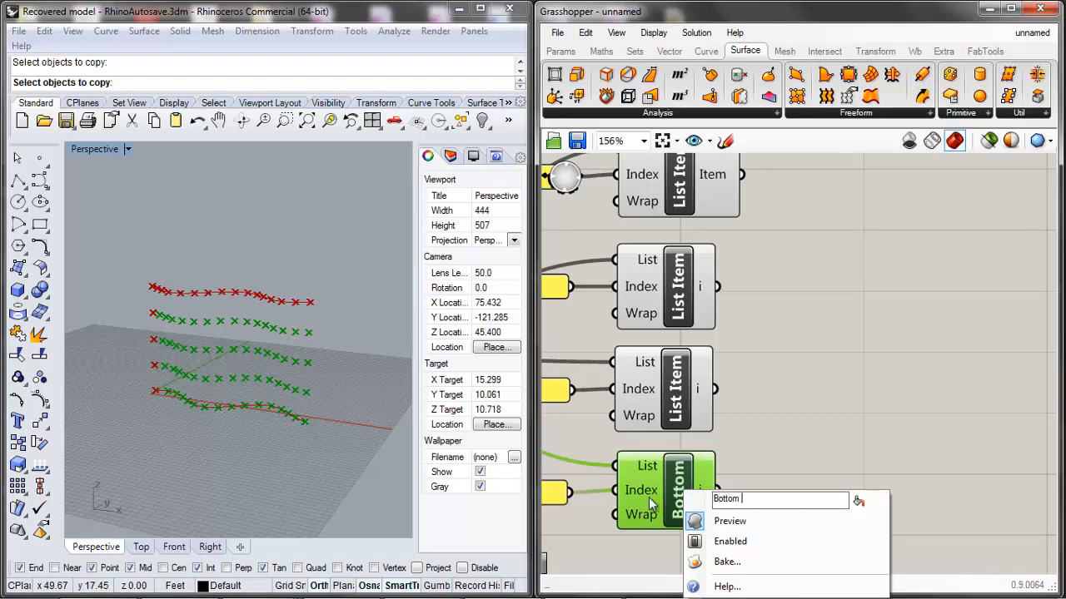
pyautogui.write('Right POints')
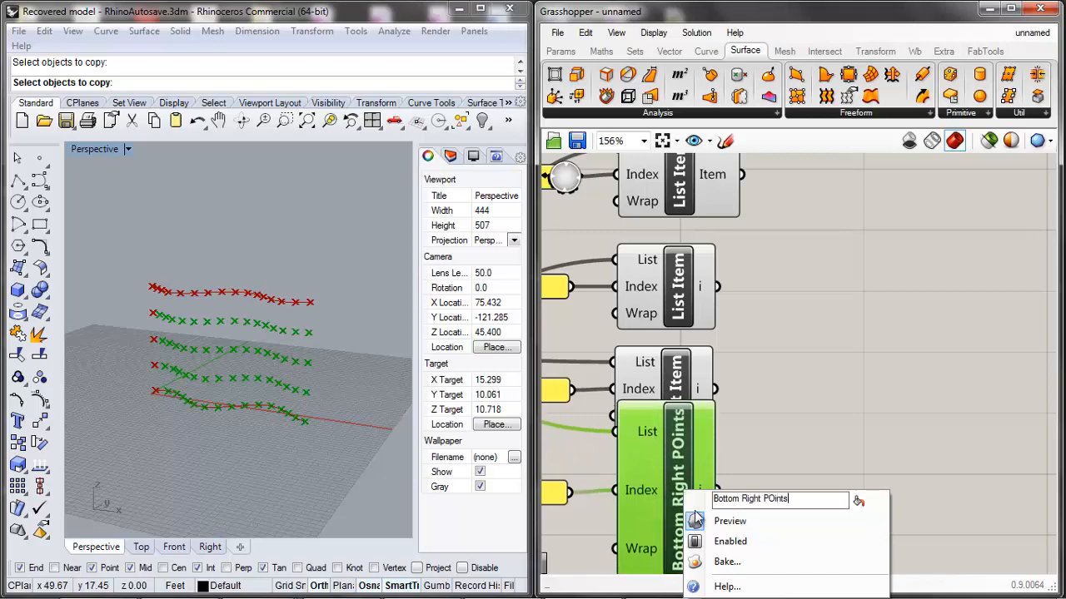
pyautogui.press('Return')
# Move the renamed bottom right component clear of the List Item above and place the 3 panel directly beneath it.
pyautogui.scroll(-3, 697, 509)
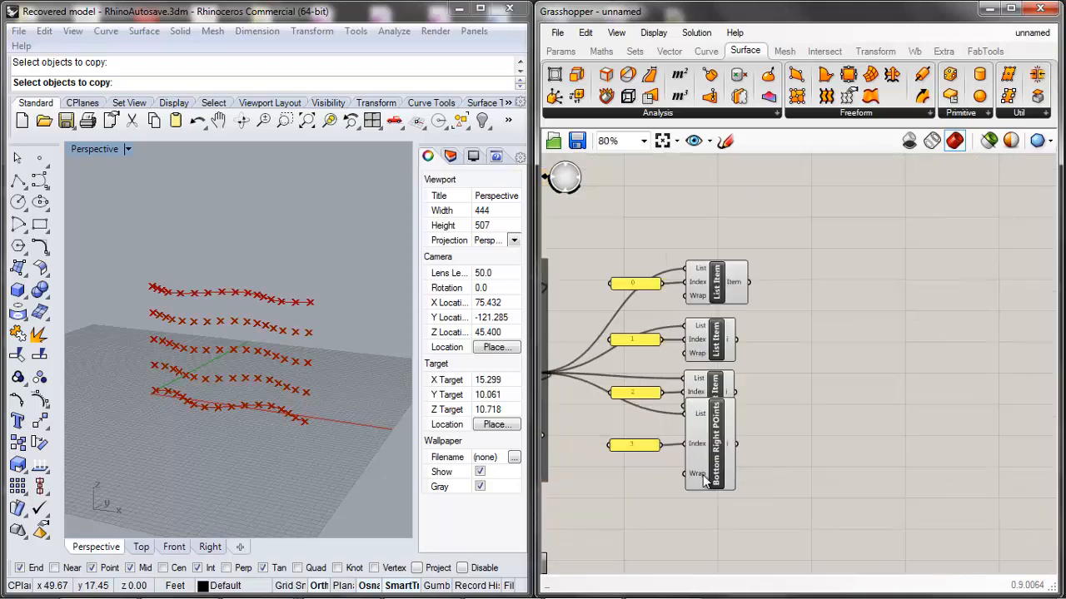
pyautogui.scroll(2, 695, 504)
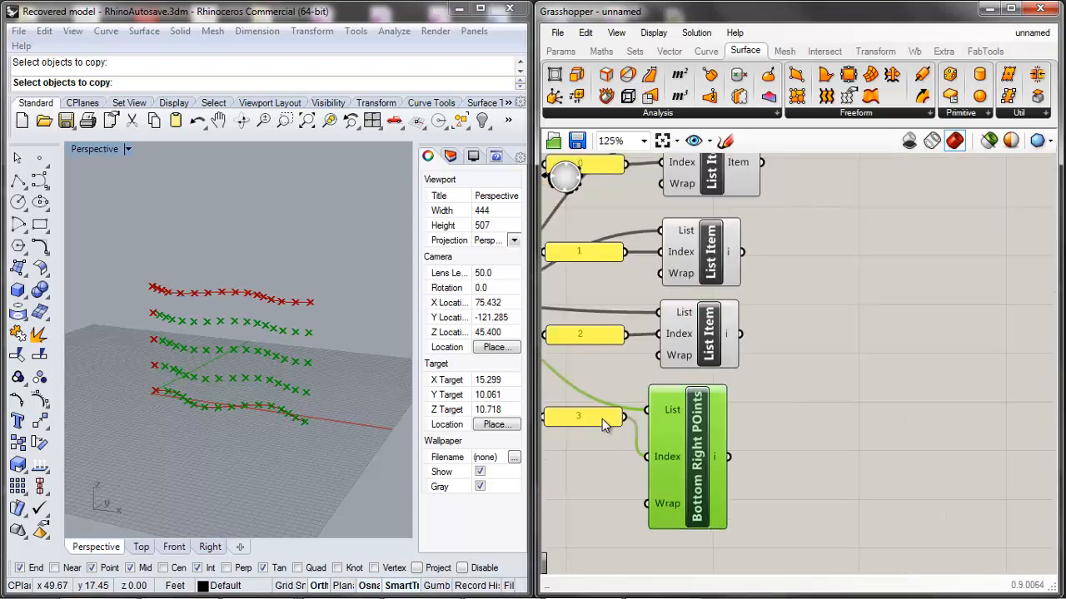
pyautogui.moveTo(602, 419); pyautogui.dragTo(709, 555)
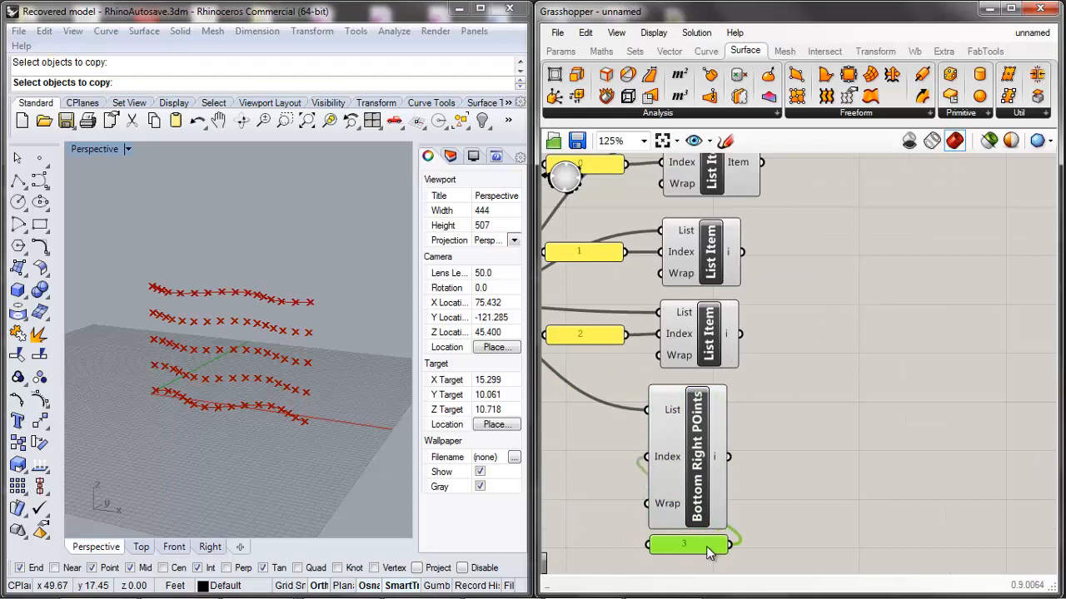
# Correct the capitalization in the index 3 component's name to "Bottom Right Points".
pyautogui.click(678, 441)
pyautogui.rightClick(693, 460)
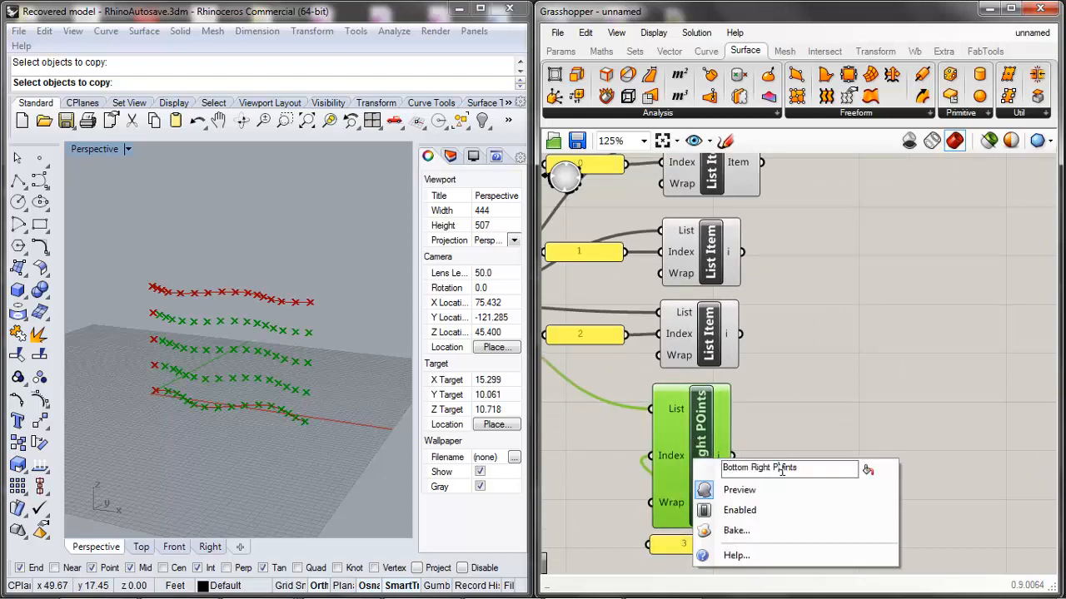
pyautogui.press('BackSpace')
pyautogui.write('o')
pyautogui.click(797, 424)
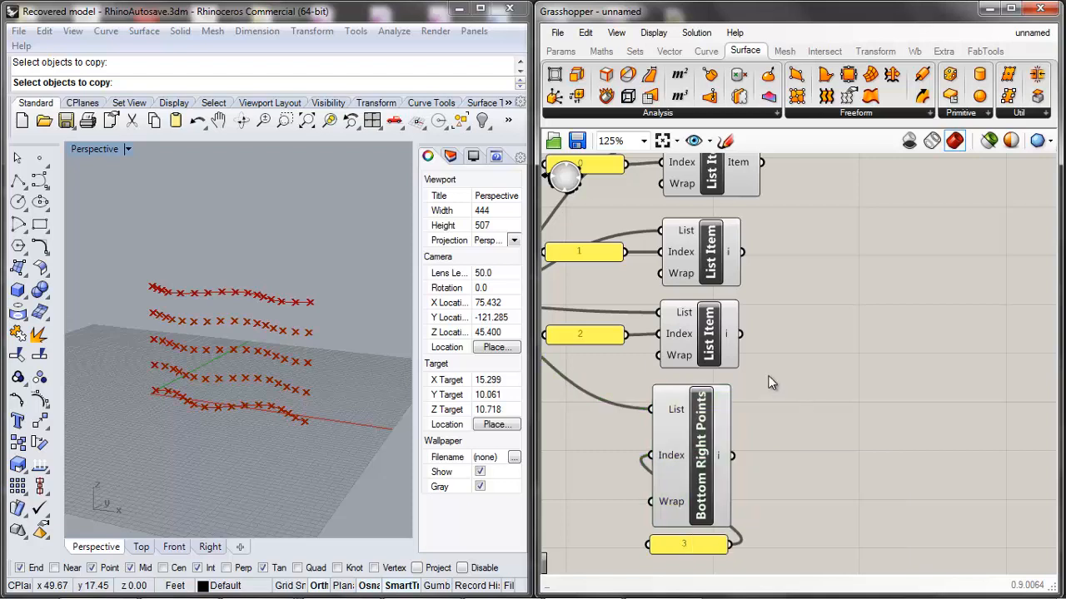
# Rename the List Item with index 2 as "Top Right Points".
pyautogui.click(706, 343)
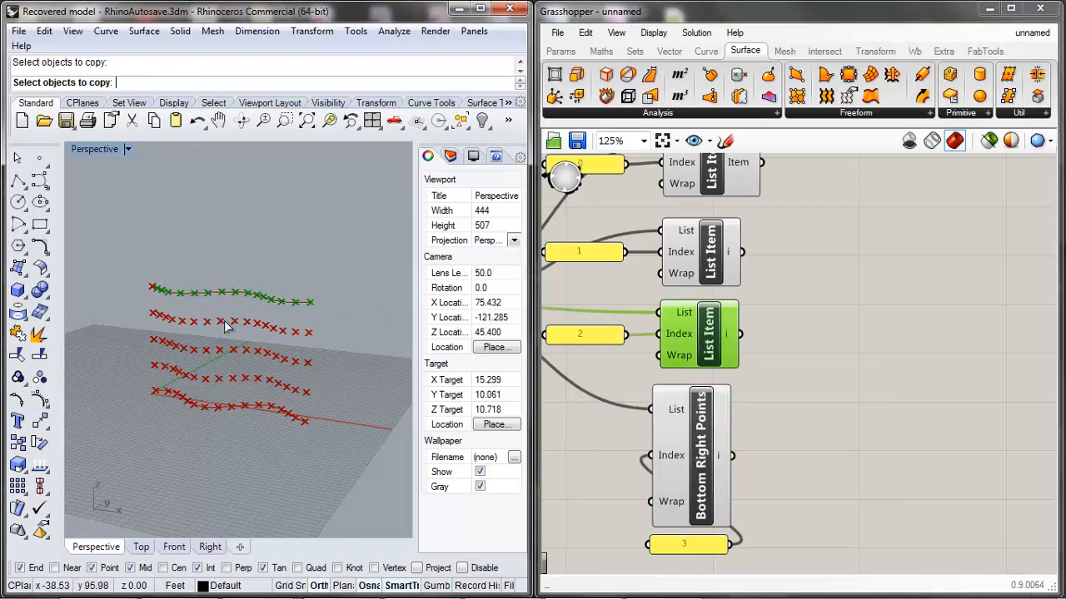
pyautogui.rightClick(714, 358)
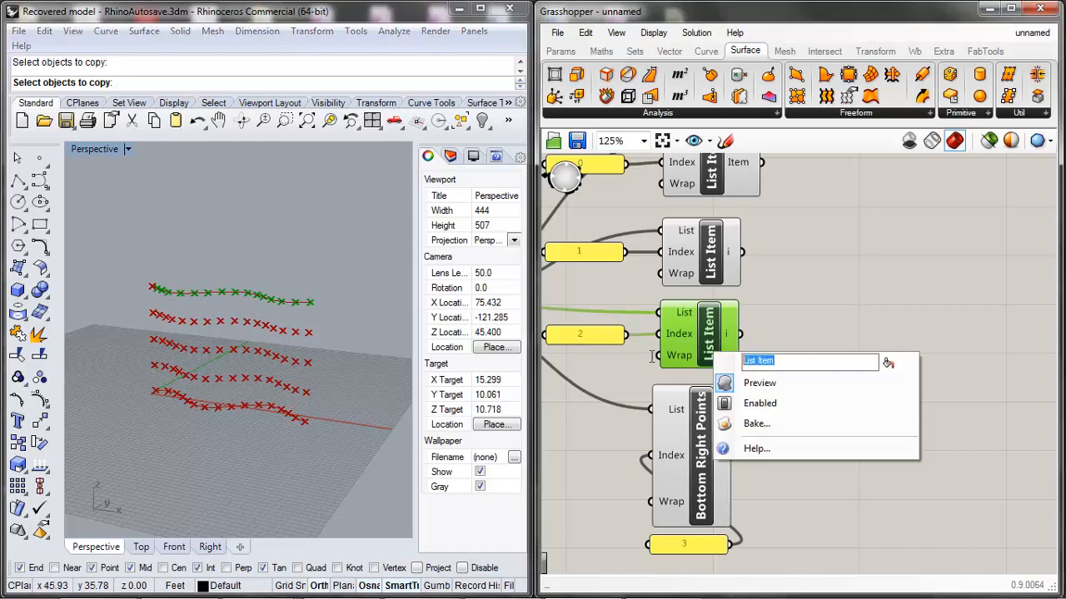
pyautogui.write('Top Right POints')
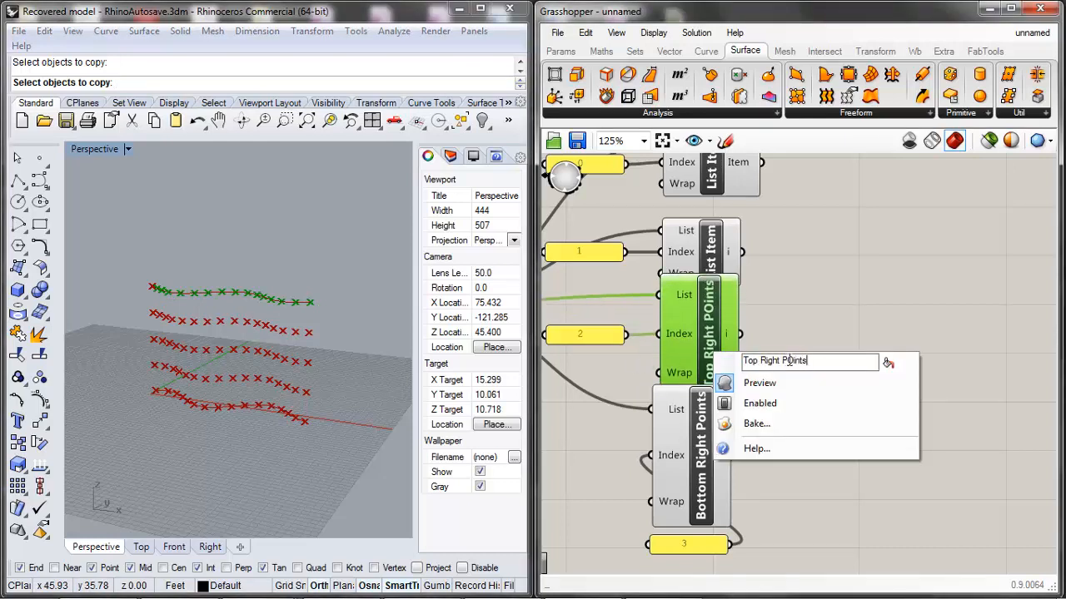
pyautogui.press('BackSpace')
pyautogui.write('o')
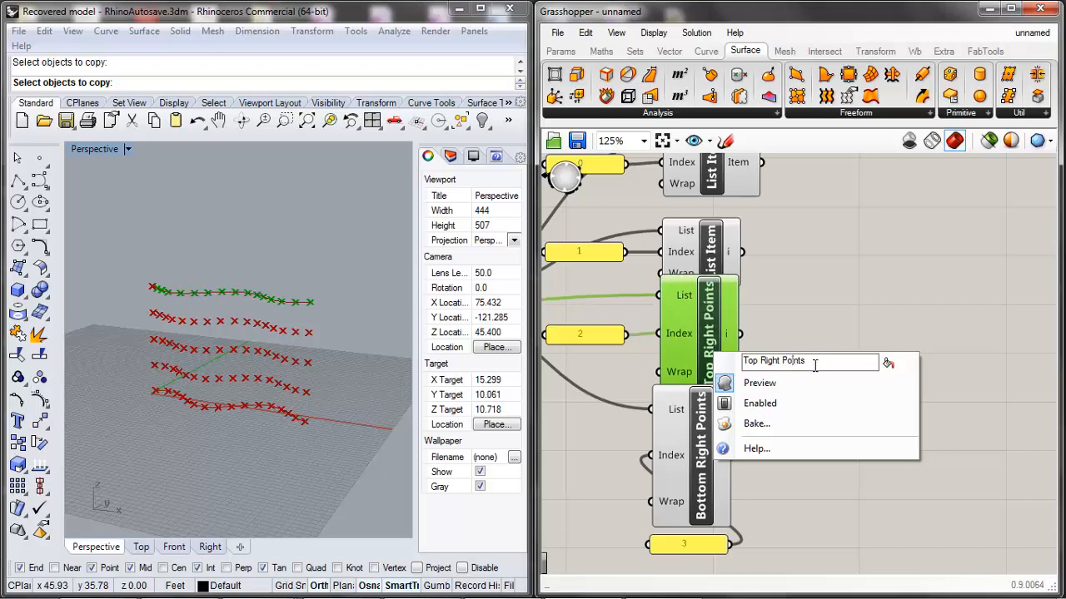
pyautogui.click(821, 338)
# Move the Bottom Right Points component with its panel and the Top Right Points component down so the components no longer overlap.
pyautogui.click(716, 426)
pyautogui.moveTo(757, 573); pyautogui.dragTo(627, 388)
pyautogui.scroll(-3, 701, 500)
pyautogui.scroll(3, 707, 400)
pyautogui.moveTo(708, 398)
pyautogui.mouseDown()
pyautogui.moveTo(708, 425)
pyautogui.moveTo(704, 388)
pyautogui.moveTo(713, 412)
pyautogui.mouseUp()
pyautogui.click(758, 386)
# Place the 2 panel directly beneath the Top Right Points component and adjust the position of the pair.
pyautogui.moveTo(604, 361); pyautogui.dragTo(708, 469)
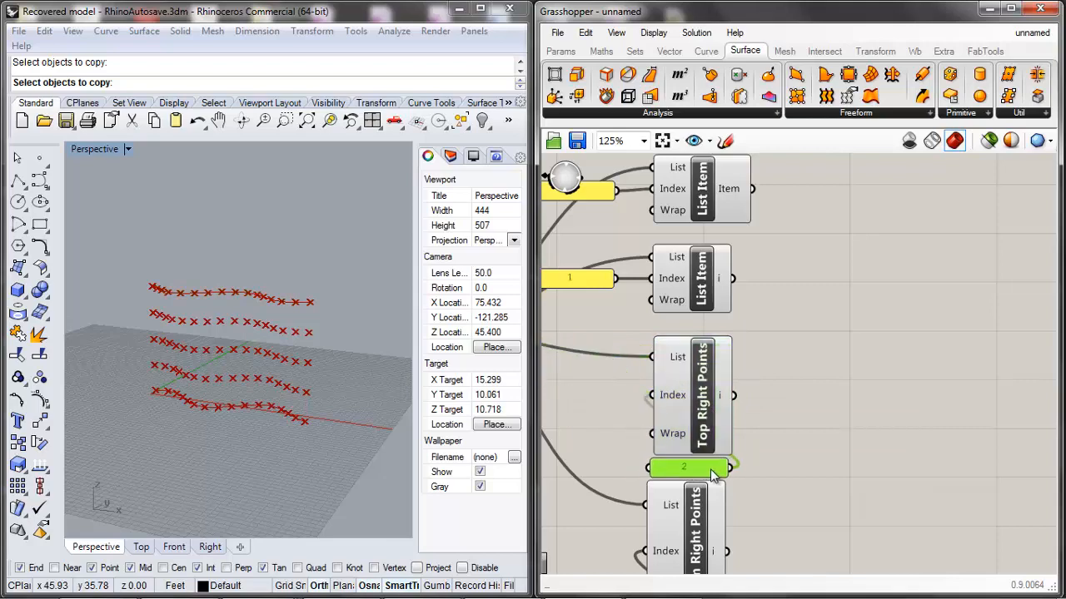
pyautogui.scroll(-3, 709, 468)
pyautogui.scroll(2, 713, 456)
pyautogui.scroll(1, 712, 456)
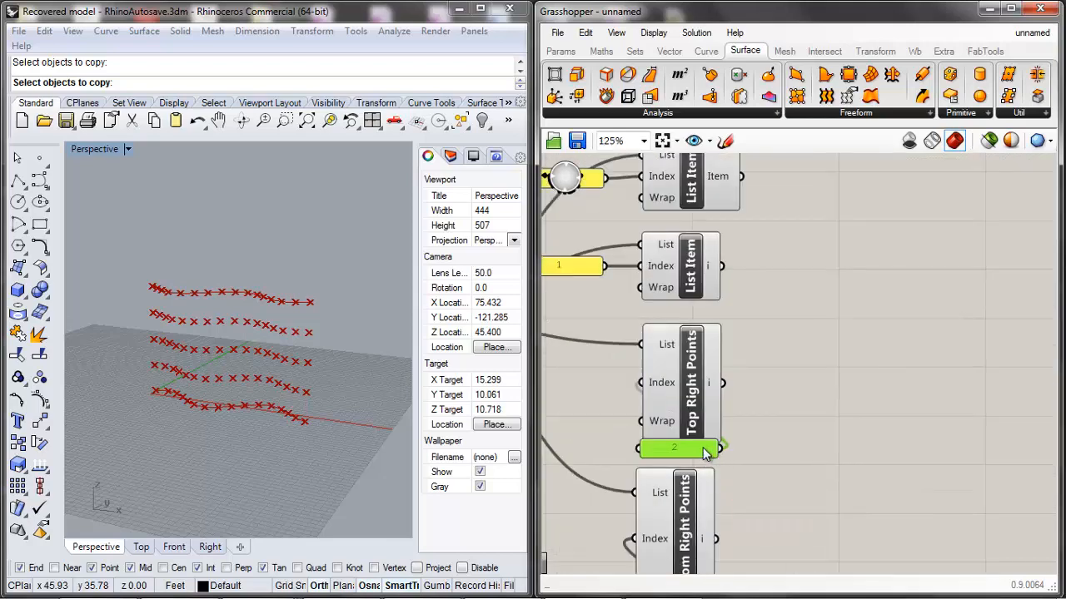
pyautogui.scroll(-2, 749, 428)
pyautogui.moveTo(745, 359); pyautogui.dragTo(673, 421)
pyautogui.moveTo(771, 405); pyautogui.dragTo(779, 408)
pyautogui.scroll(2, 683, 254)
# Rename the List Item with index 0 as "B_Left Pt".
pyautogui.click(682, 254)
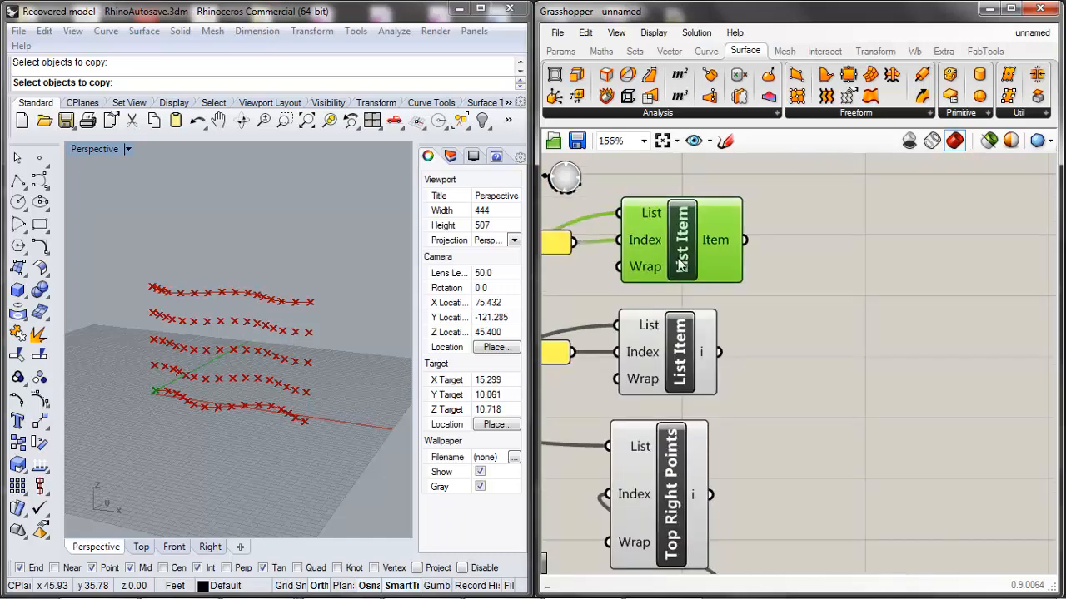
pyautogui.scroll(3, 682, 254)
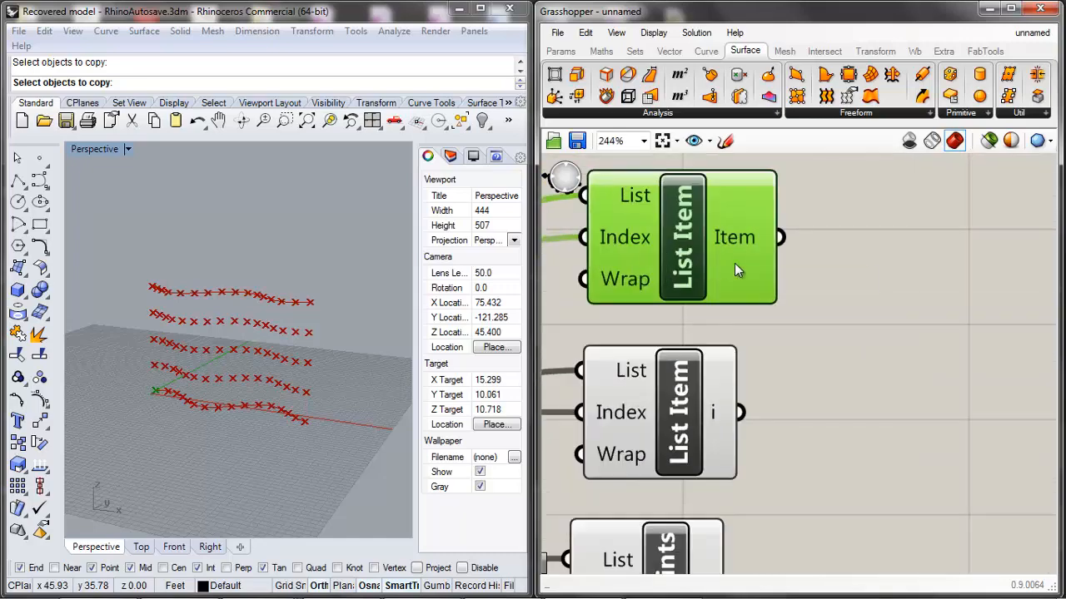
pyautogui.rightClick(713, 266)
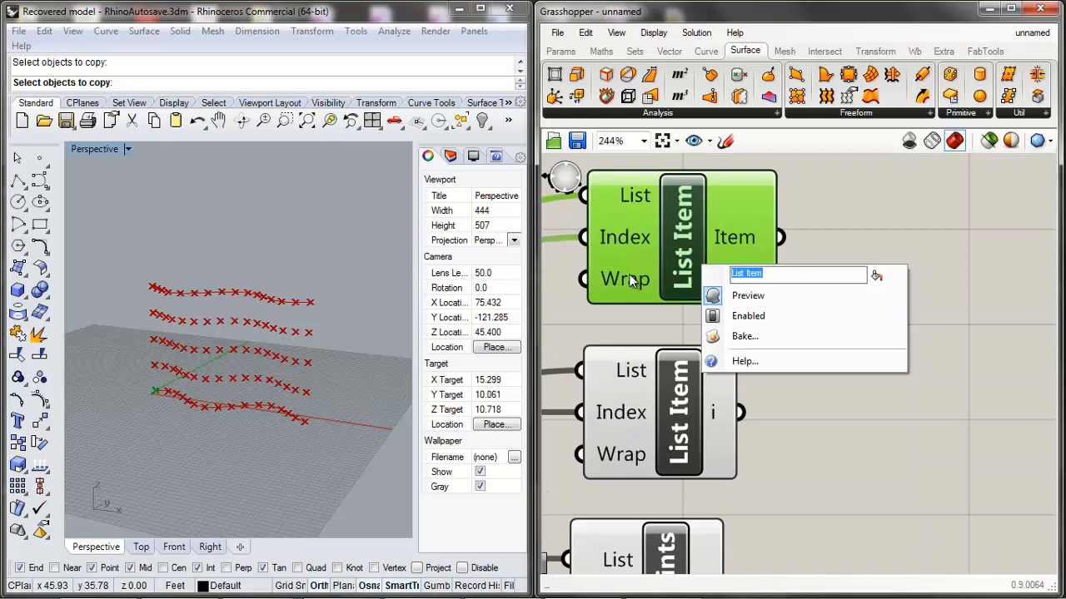
pyautogui.write('B_L')
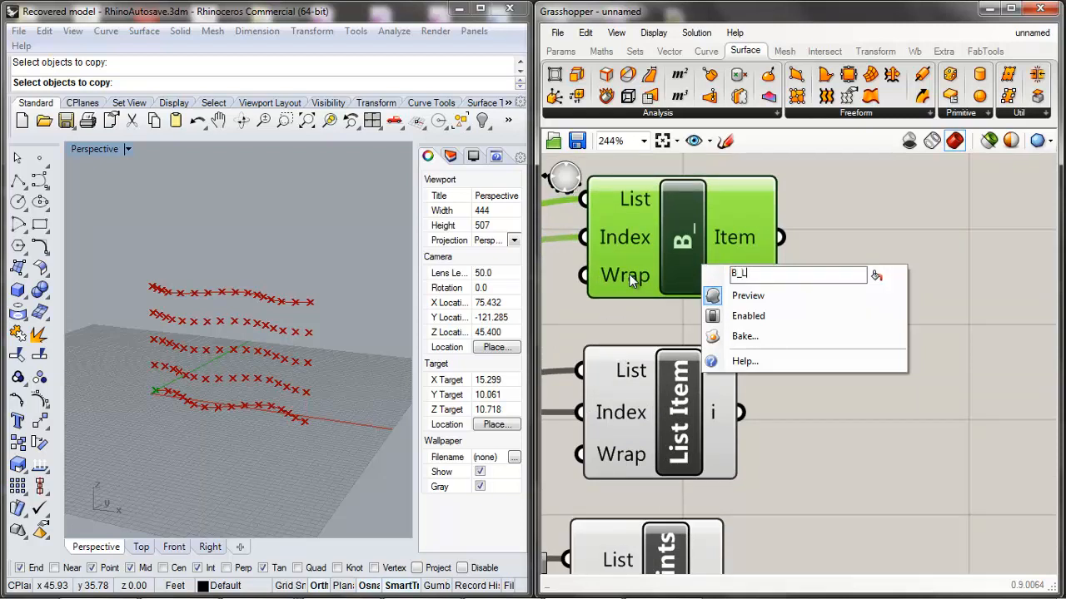
pyautogui.write('eft PO')
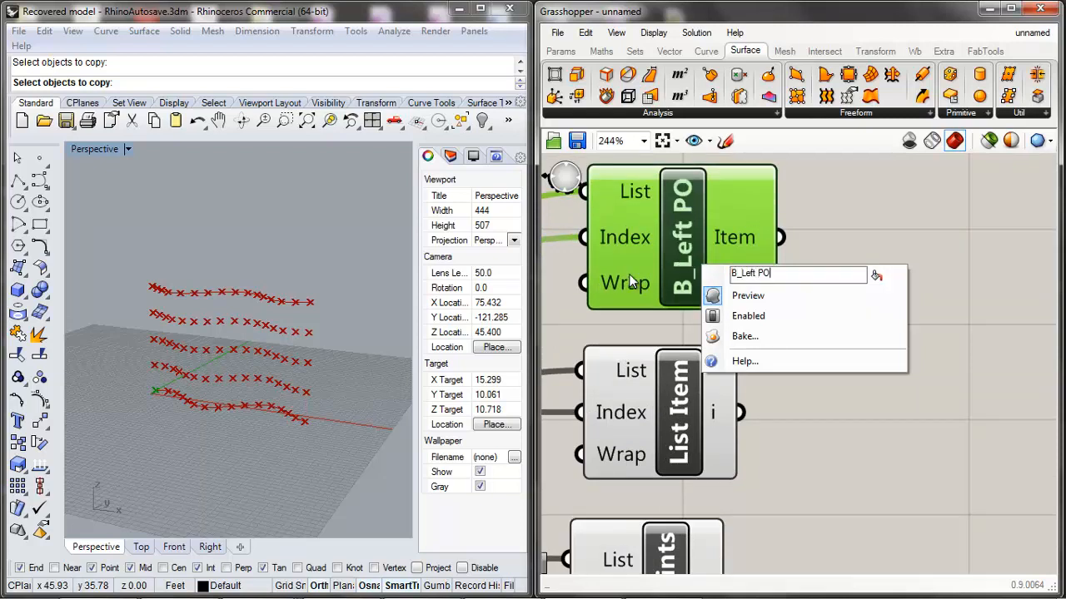
pyautogui.press('BackSpace')
pyautogui.write('t')
pyautogui.click(794, 245)
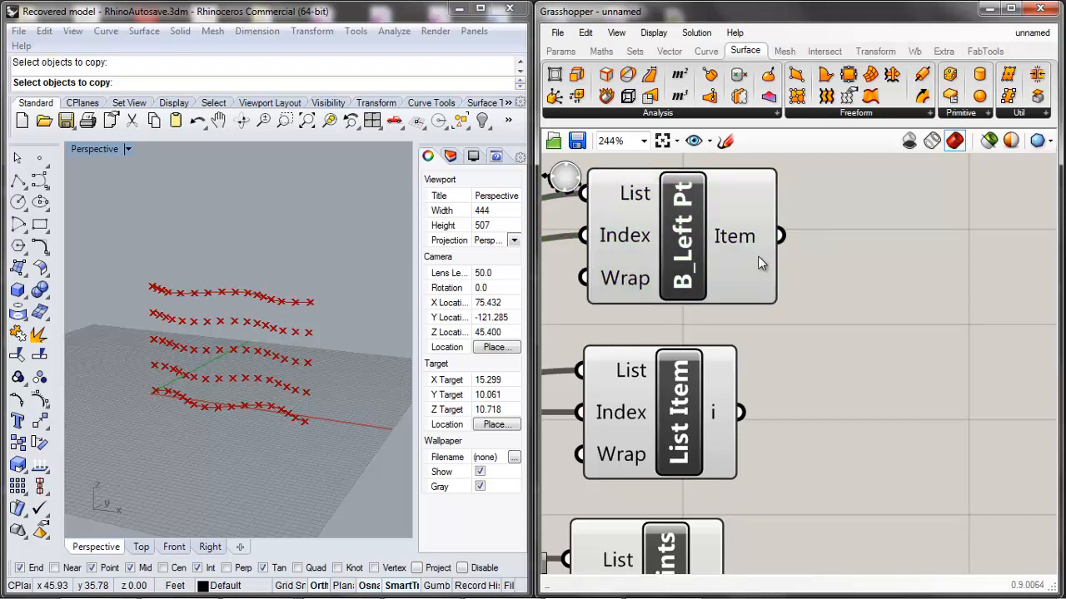
# Rename the List Item with index 1 as "T_Left_Pt".
pyautogui.rightClick(691, 390)
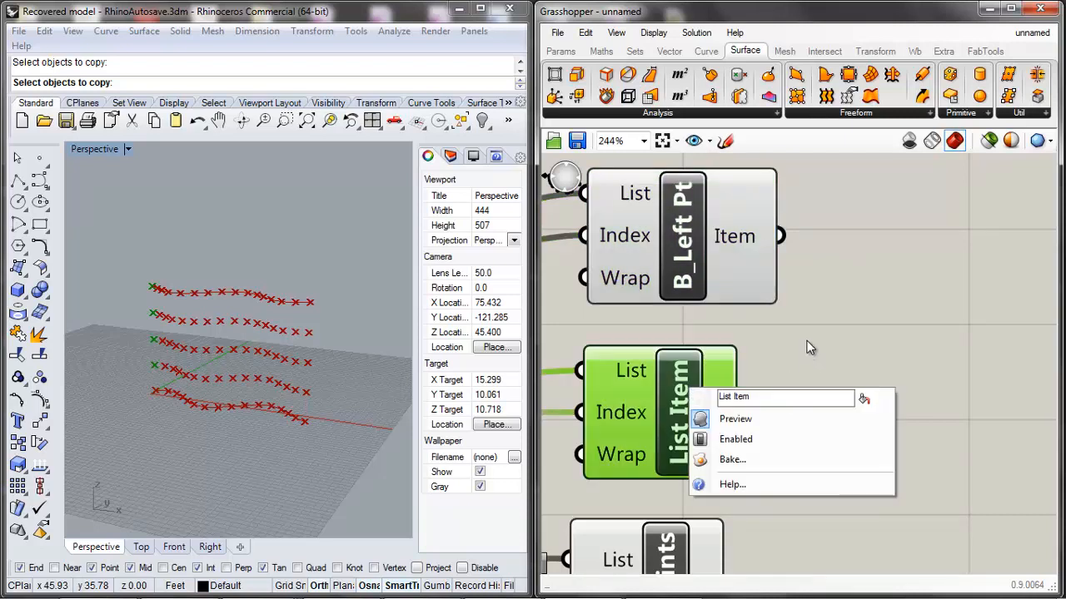
pyautogui.hotkey('ctrl', 'a')
pyautogui.write('T')
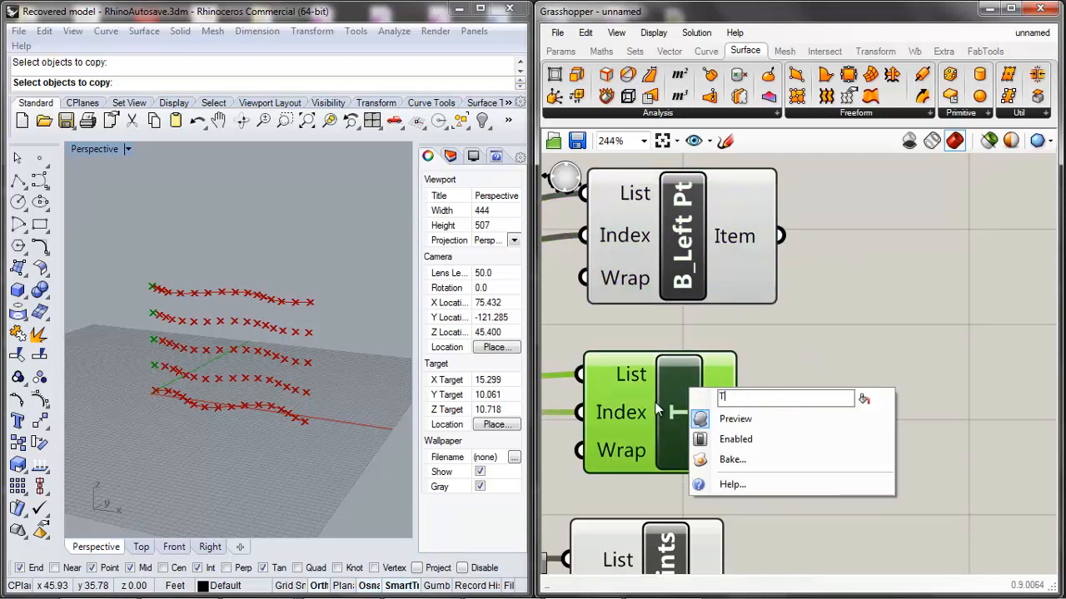
pyautogui.write('_Left_PT')
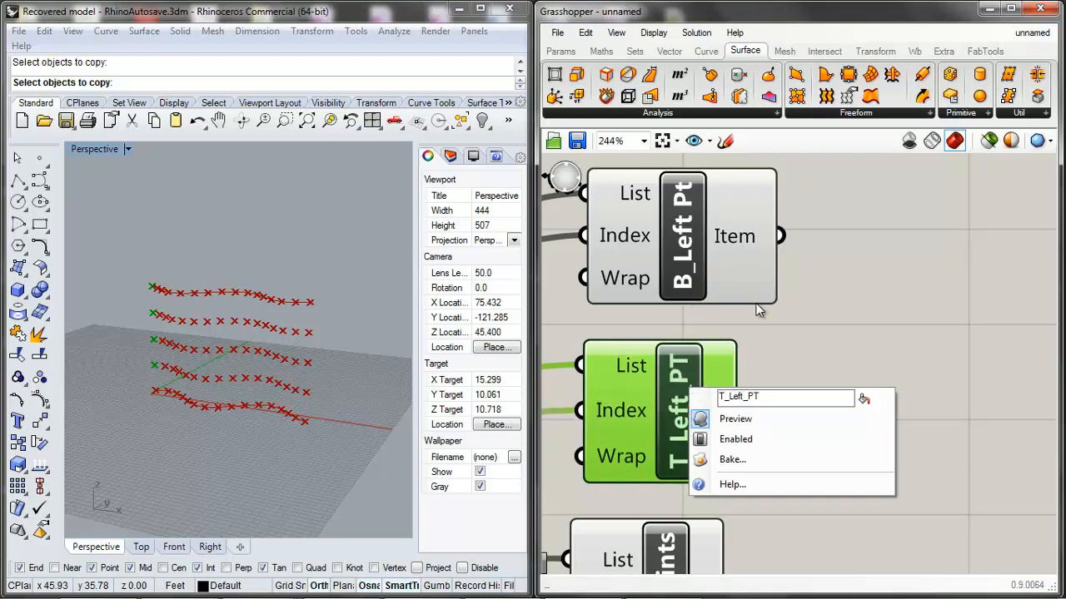
pyautogui.write('\\t')
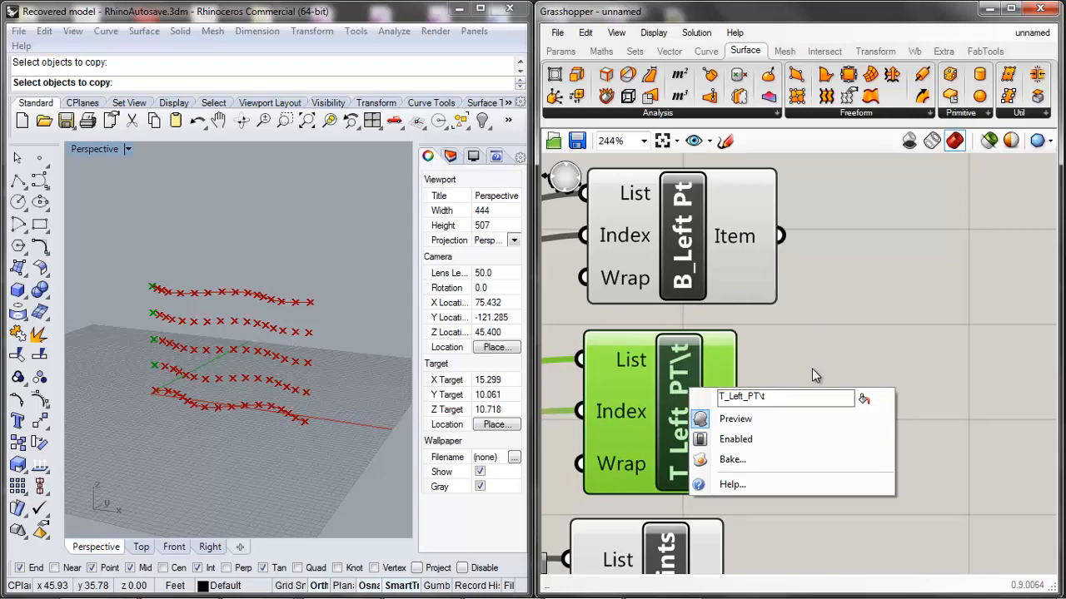
pyautogui.press('BackSpace')
pyautogui.press('BackSpace')
pyautogui.press('BackSpace')
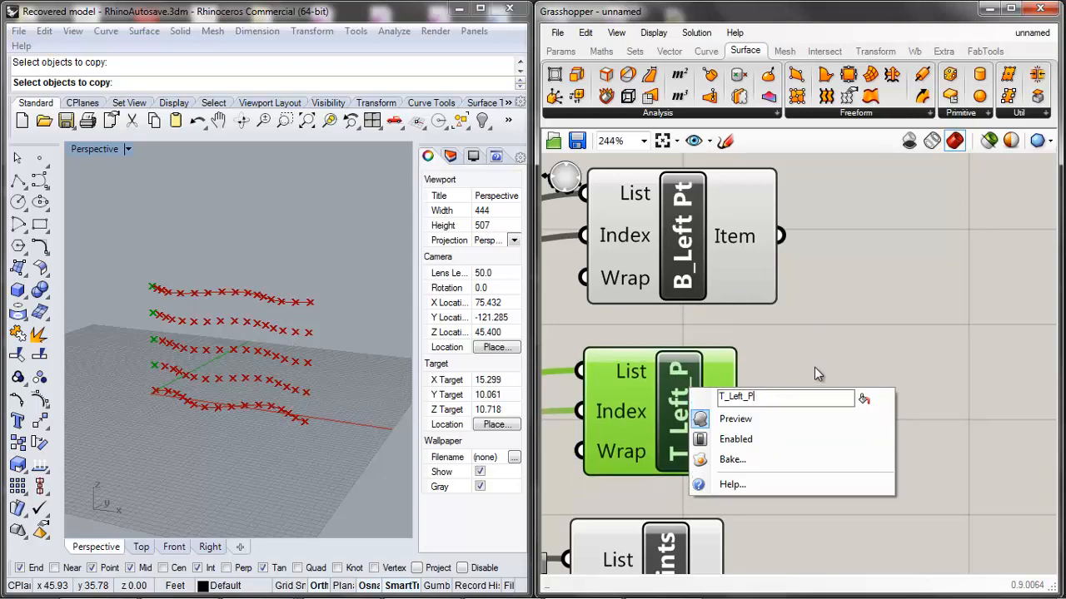
pyautogui.write('t')
pyautogui.press('Return')
# Shorten the name of the Top Right Points component to "T_Right_Pt".
pyautogui.scroll(-5, 829, 359)
pyautogui.scroll(4, 786, 377)
pyautogui.rightClick(749, 481)
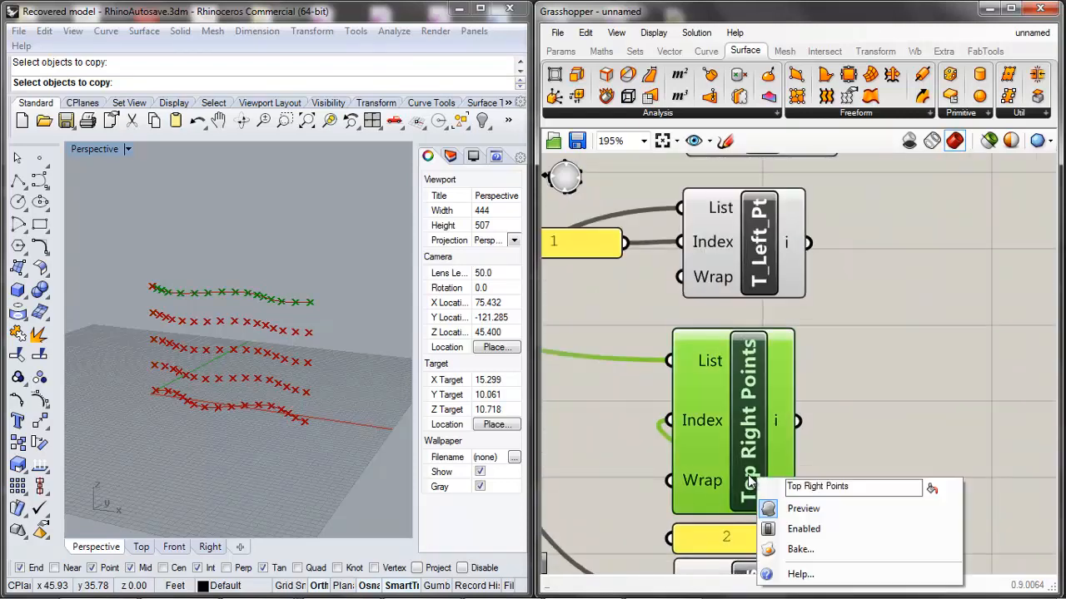
pyautogui.write('T_')
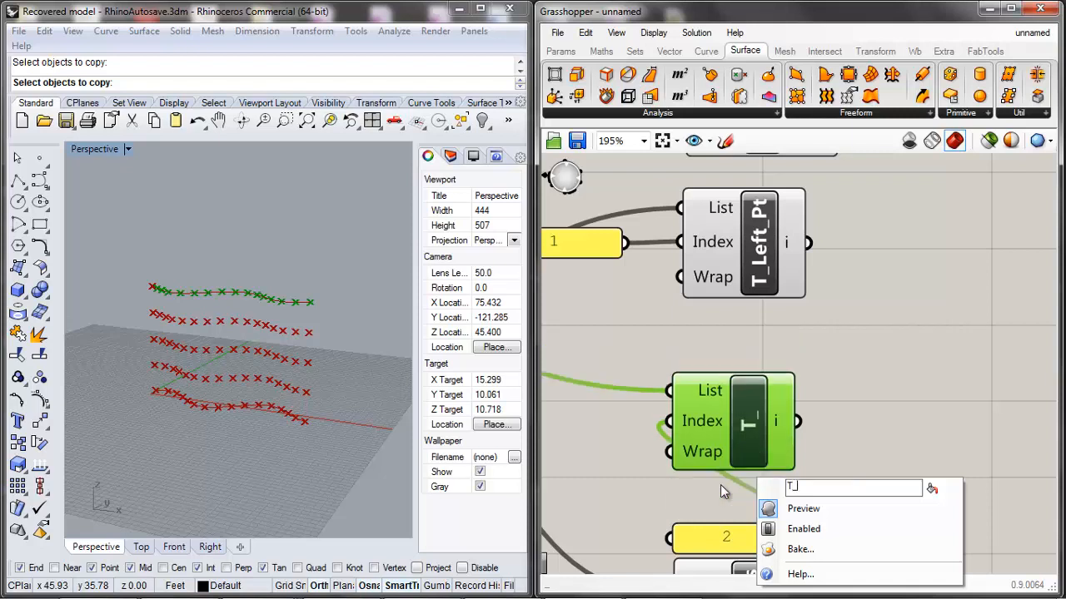
pyautogui.write('Right_')
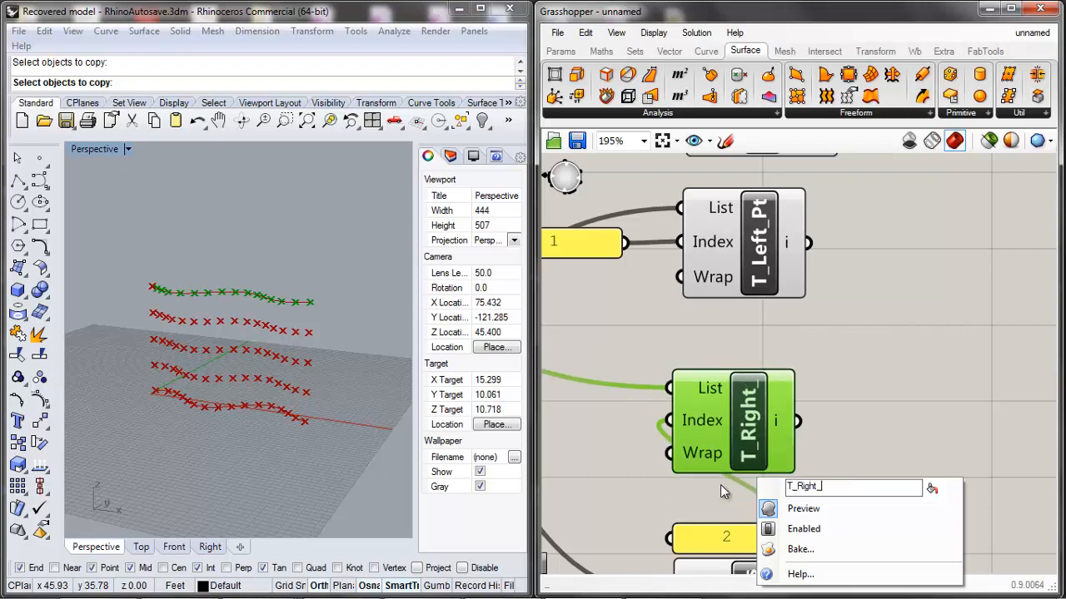
pyautogui.write('Pt')
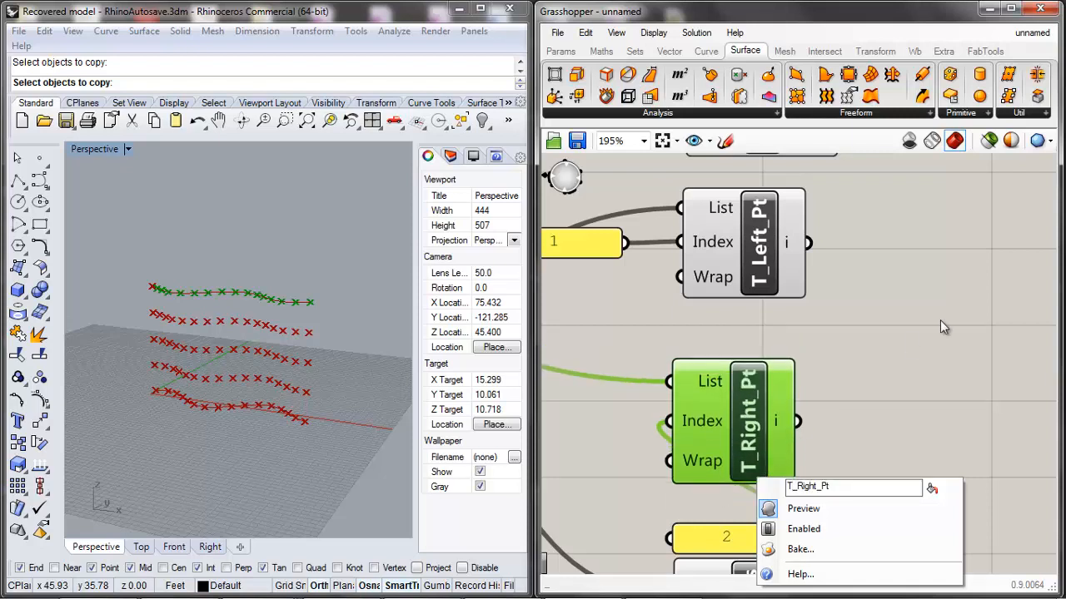
# Rename the Bottom Right Points component as "T_Right_Pt".
pyautogui.press('Return')
pyautogui.scroll(-5, 862, 358)
pyautogui.scroll(4, 839, 420)
pyautogui.rightClick(796, 493)
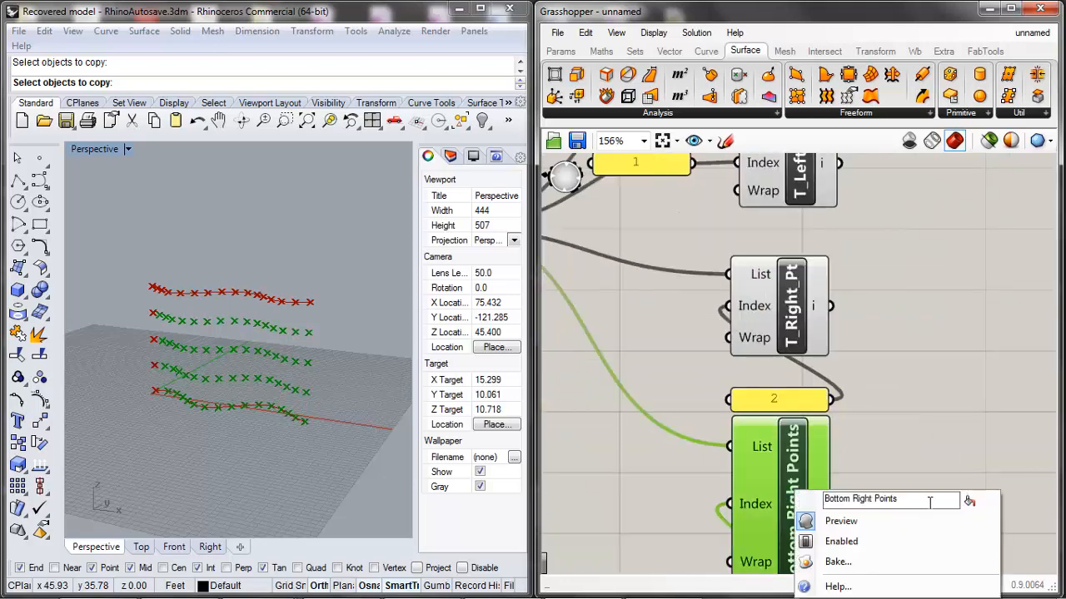
pyautogui.write('T_Right')
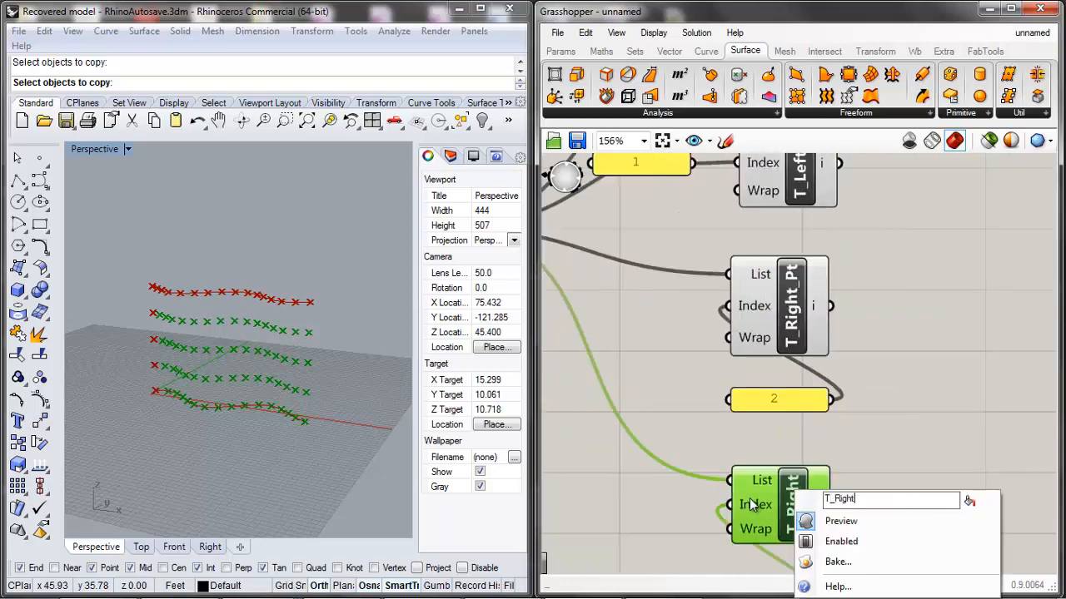
pyautogui.write('_Pt')
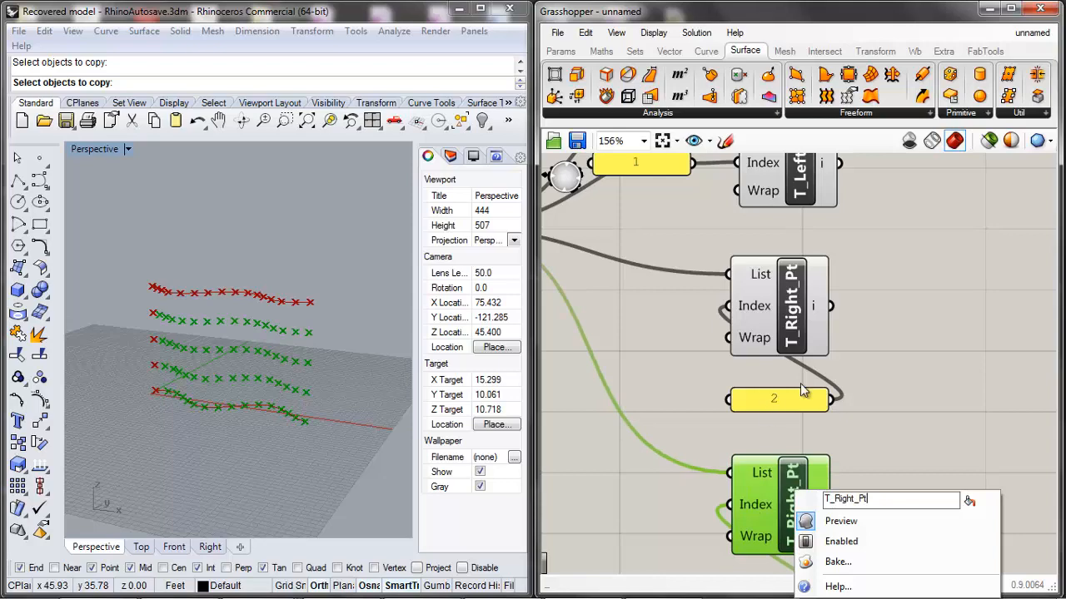
pyautogui.click(856, 379)
# Place the 2 and 3 panels beside the Index inputs of their List Items and move the lower pair up closer to the others.
pyautogui.scroll(-4, 856, 379)
pyautogui.scroll(4, 810, 357)
pyautogui.moveTo(830, 420); pyautogui.dragTo(706, 329)
pyautogui.scroll(-3, 744, 355)
pyautogui.scroll(3, 799, 487)
pyautogui.moveTo(799, 486); pyautogui.dragTo(696, 379)
pyautogui.moveTo(914, 319); pyautogui.dragTo(741, 428)
pyautogui.moveTo(824, 374); pyautogui.dragTo(813, 292)
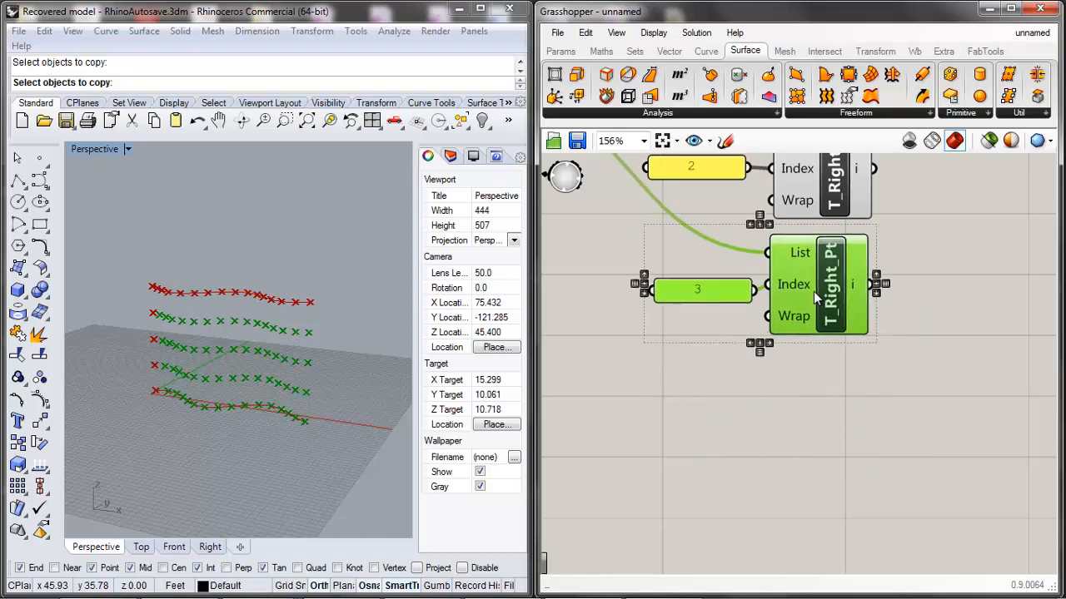
pyautogui.scroll(-9, 796, 349)
pyautogui.scroll(3, 813, 302)
pyautogui.click(896, 271)
pyautogui.scroll(5, 849, 285)
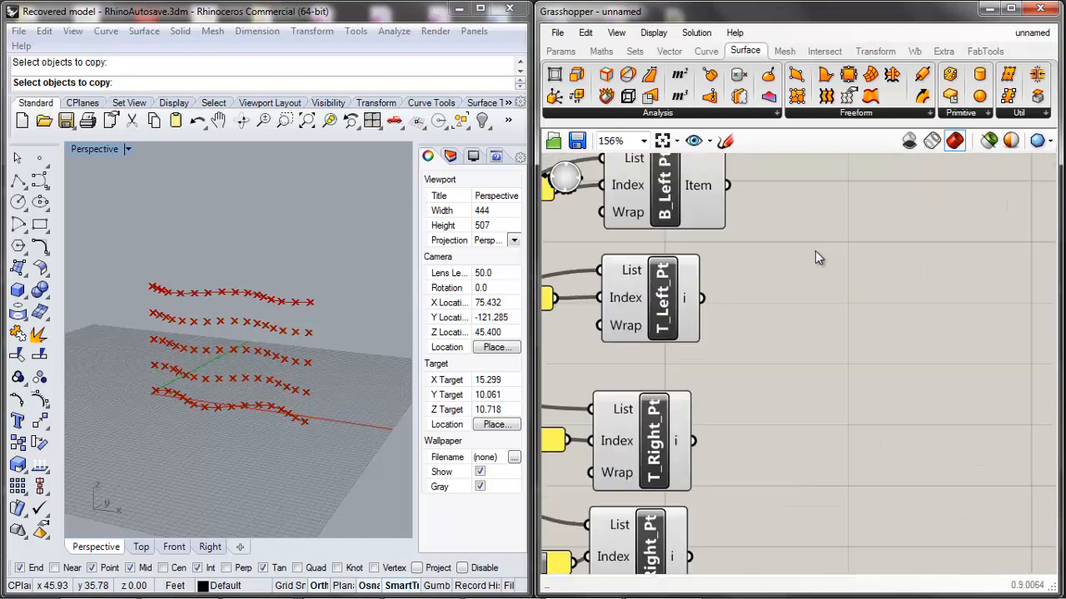
# Add a two-point Line component and place it beside the B_Left Pt and T_Left_Pt List Items.
pyautogui.scroll(-3, 815, 251)
pyautogui.scroll(-2, 804, 308)
pyautogui.scroll(4, 754, 329)
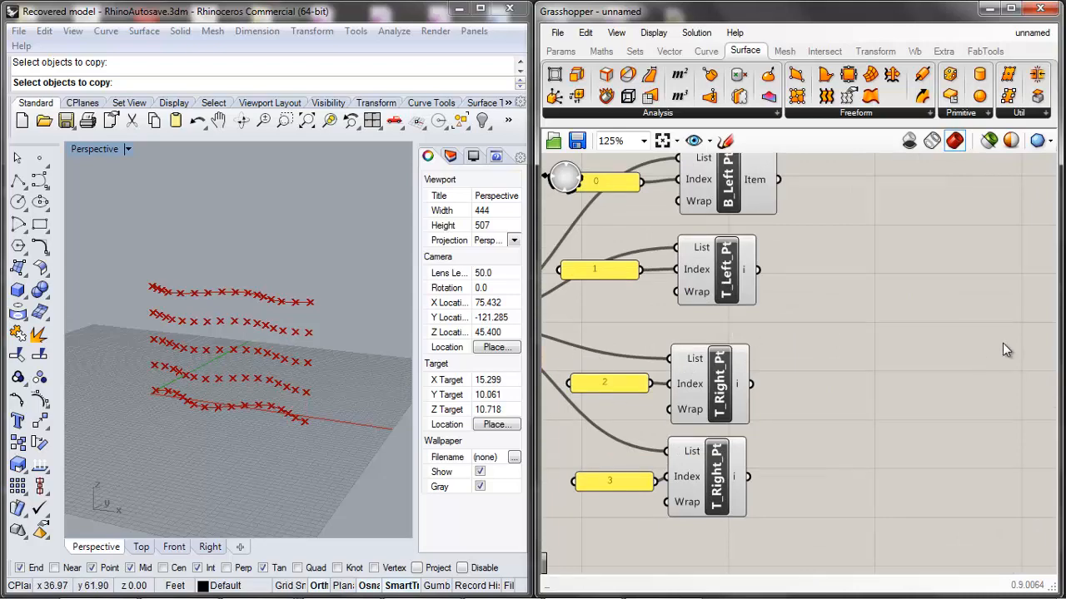
pyautogui.scroll(-5, 593, 335)
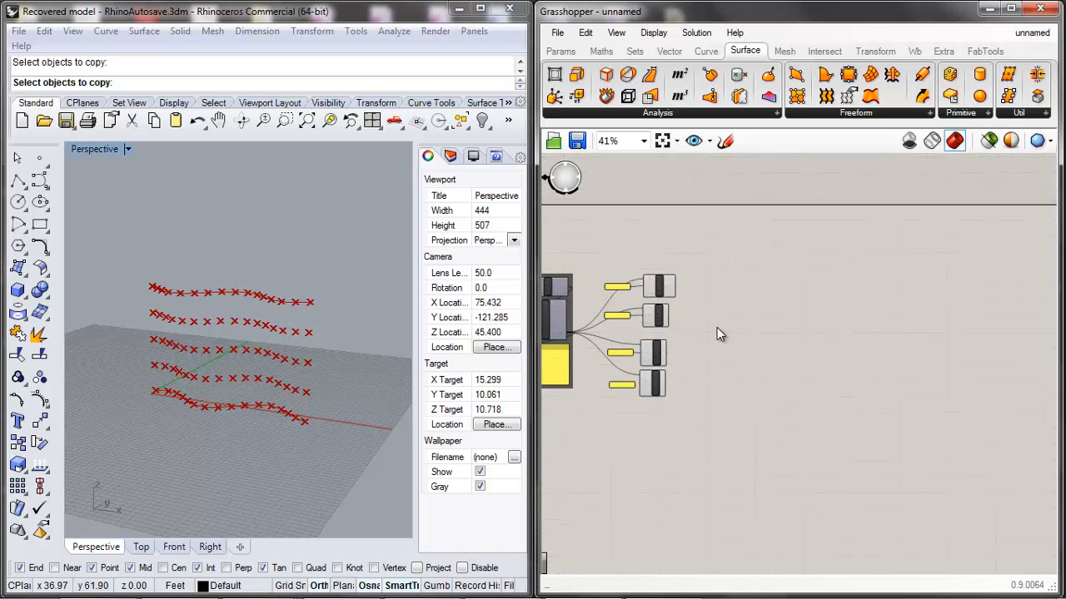
pyautogui.scroll(3, 706, 329)
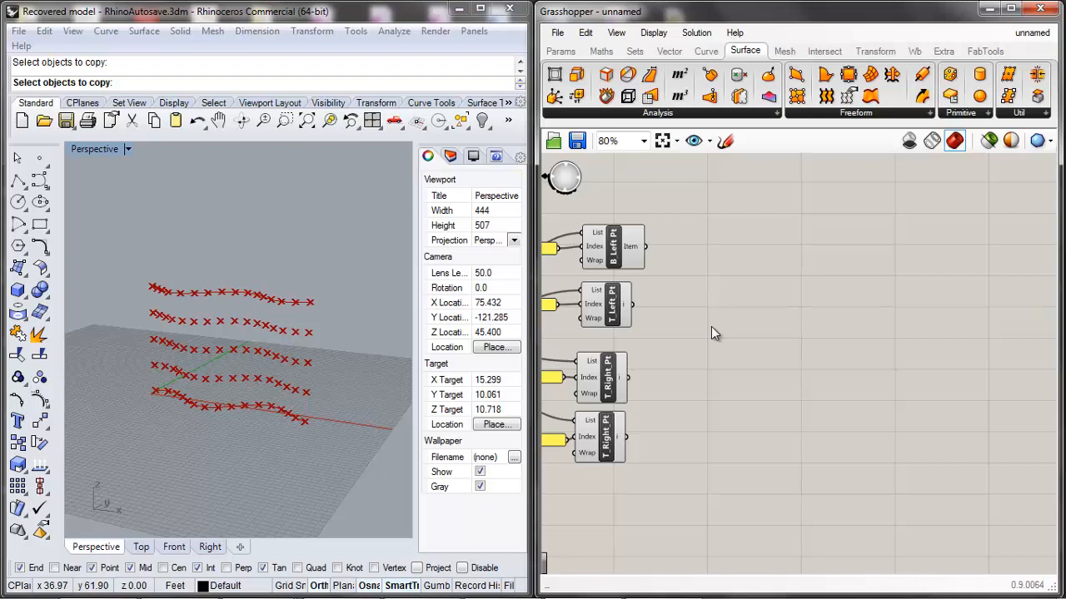
pyautogui.doubleClick(712, 329)
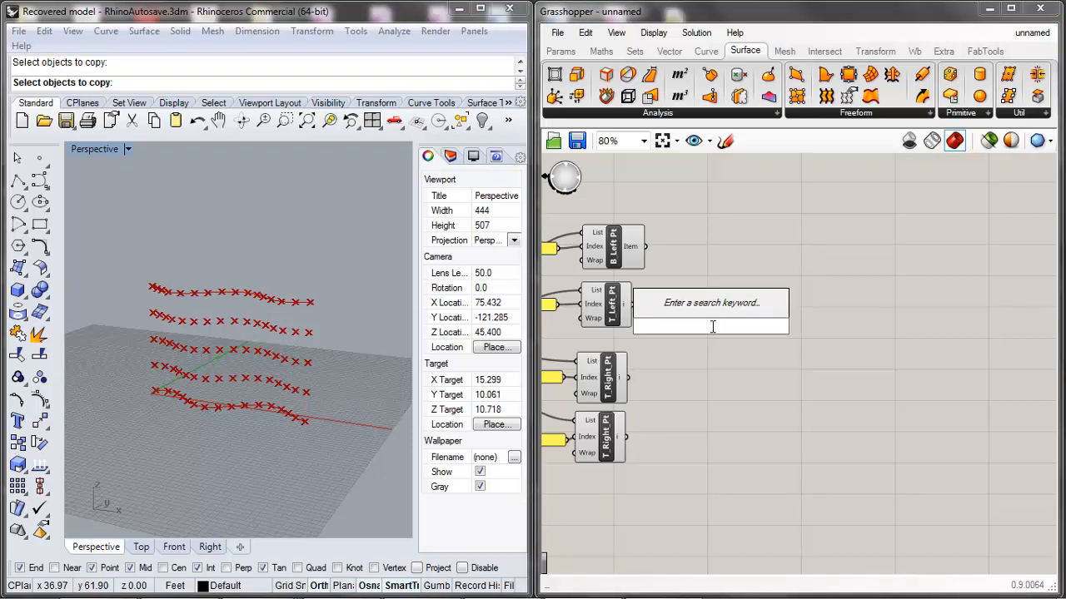
pyautogui.write('line')
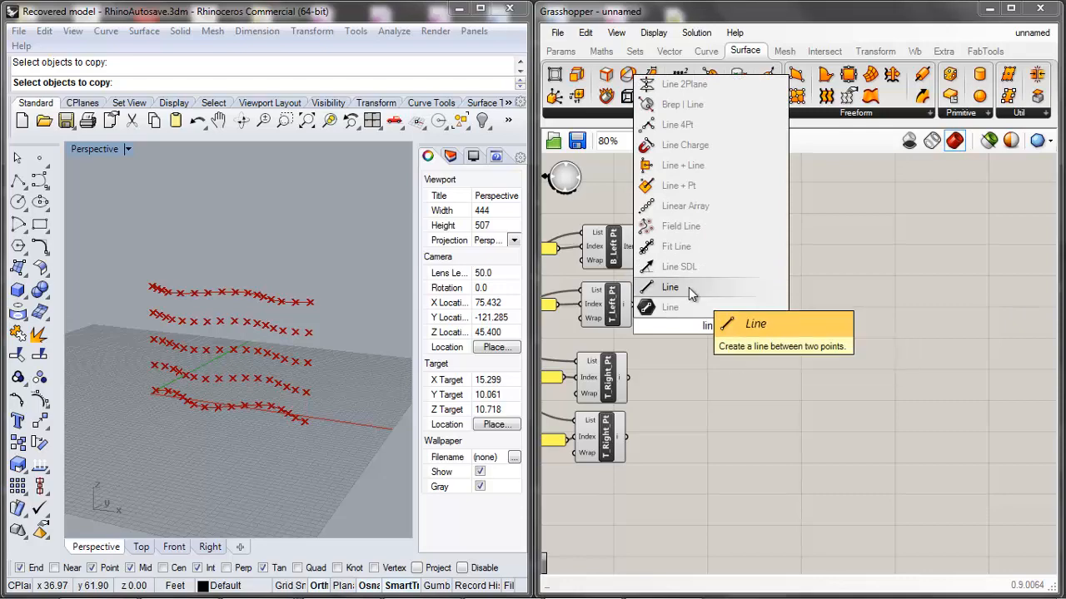
pyautogui.click(670, 307)
pyautogui.scroll(4, 716, 341)
pyautogui.scroll(-3, 731, 358)
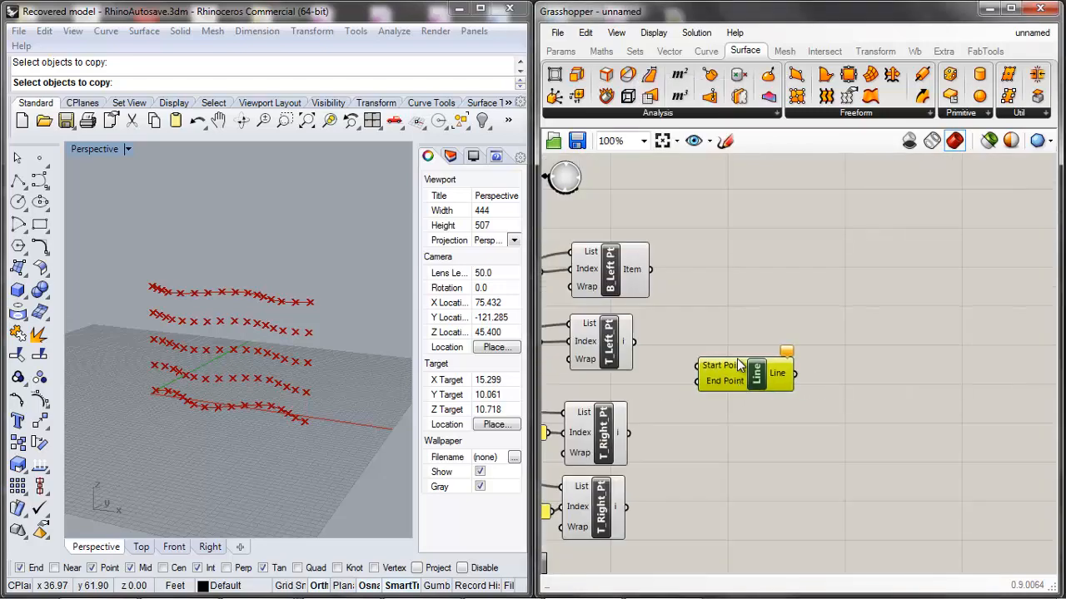
pyautogui.moveTo(726, 372); pyautogui.dragTo(731, 315)
# Connect B_Left Pt to the Line's Start Point and T_Left_Pt to its End Point.
pyautogui.scroll(2, 661, 401)
pyautogui.click(660, 402)
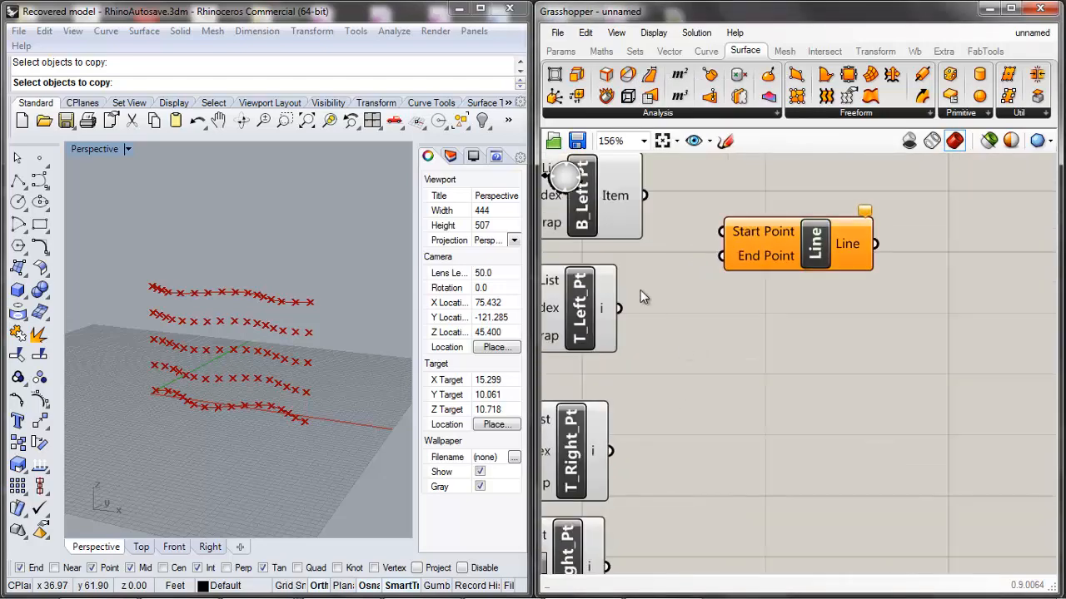
pyautogui.click(583, 218)
pyautogui.click(583, 308)
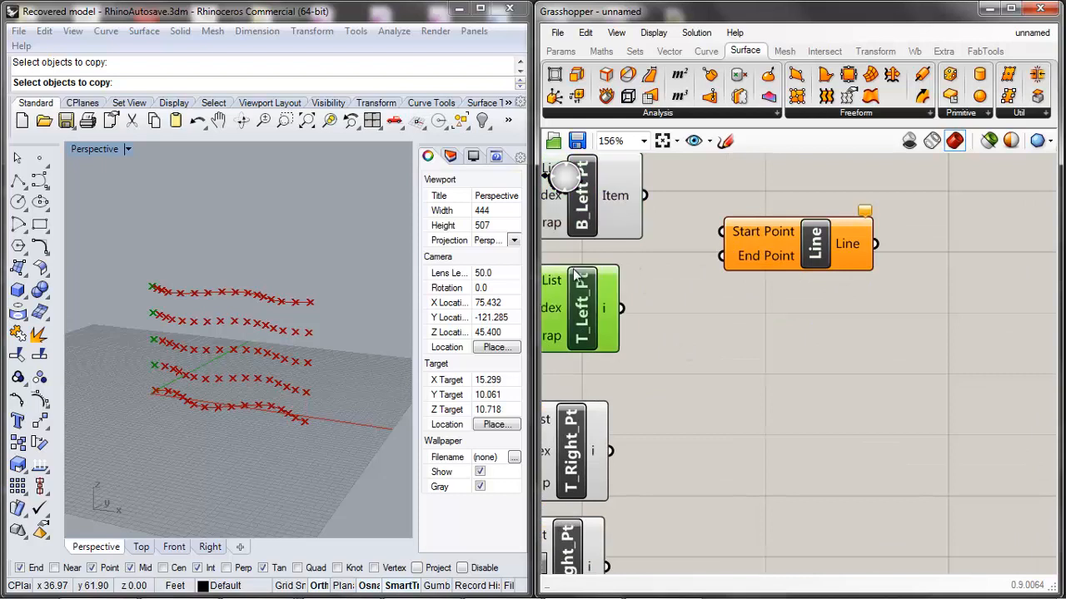
pyautogui.click(670, 267)
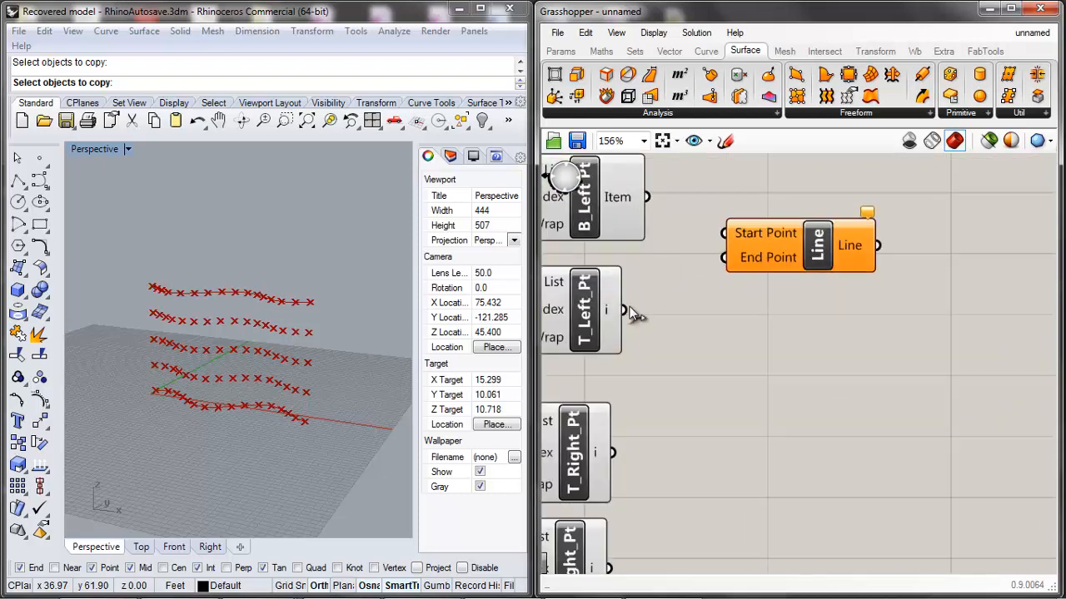
pyautogui.moveTo(623, 310); pyautogui.dragTo(723, 257)
pyautogui.moveTo(676, 219); pyautogui.dragTo(724, 233)
# Examine the left-edge lines in the Perspective viewport and check which corners the index 2 and index 3 List Items pick.
pyautogui.moveTo(209, 381); pyautogui.dragTo(233, 338, button='right')
pyautogui.scroll(-7, 234, 324)
pyautogui.scroll(3, 234, 325)
pyautogui.scroll(4, 319, 313)
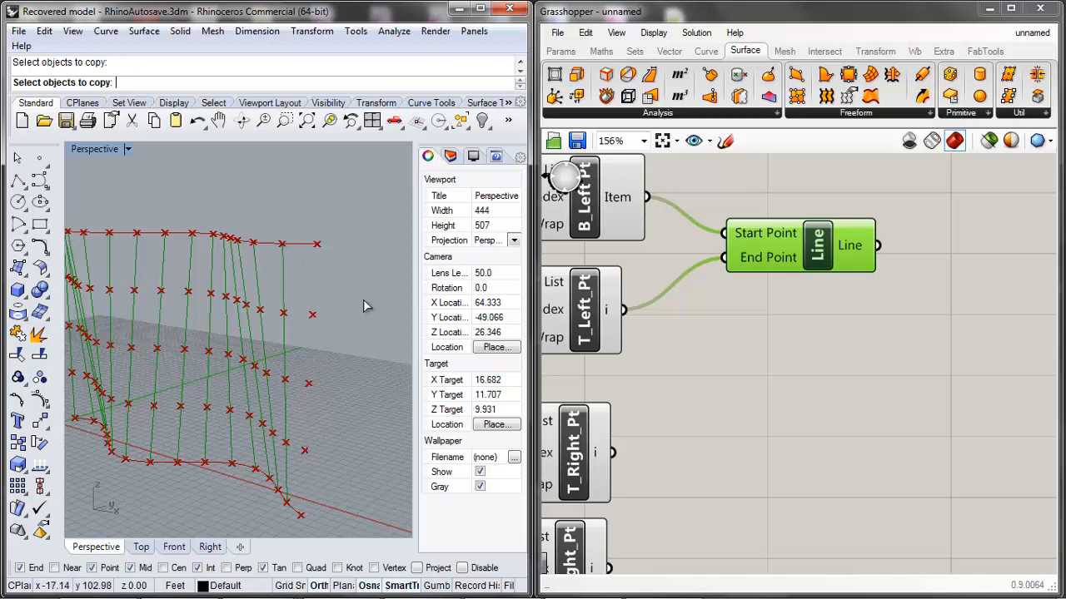
pyautogui.scroll(-5, 868, 347)
pyautogui.scroll(4, 742, 385)
pyautogui.click(656, 450)
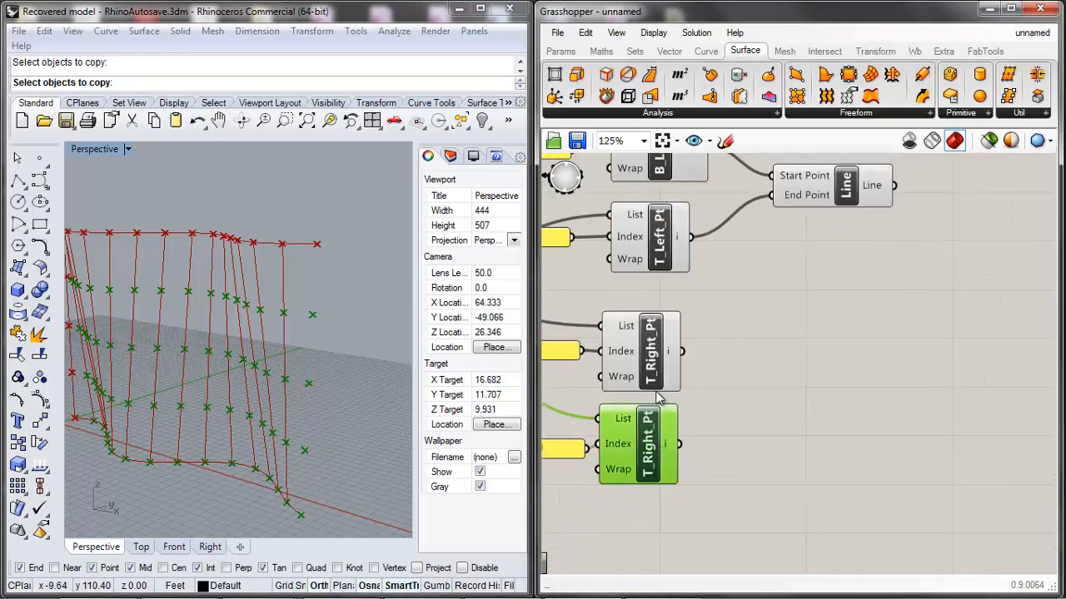
pyautogui.click(655, 369)
pyautogui.click(817, 259)
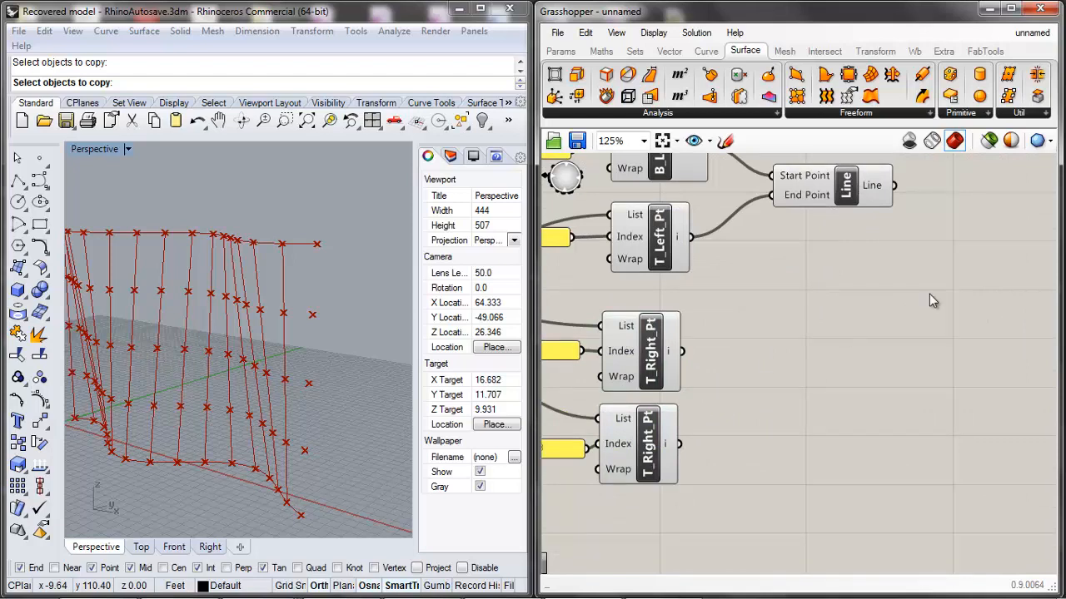
# Duplicate the Line component below the original, connecting the index 2 List Item to its Start Point and the index 3 List Item to its End Point.
pyautogui.click(826, 194)
pyautogui.moveTo(827, 194); pyautogui.dragTo(826, 253)
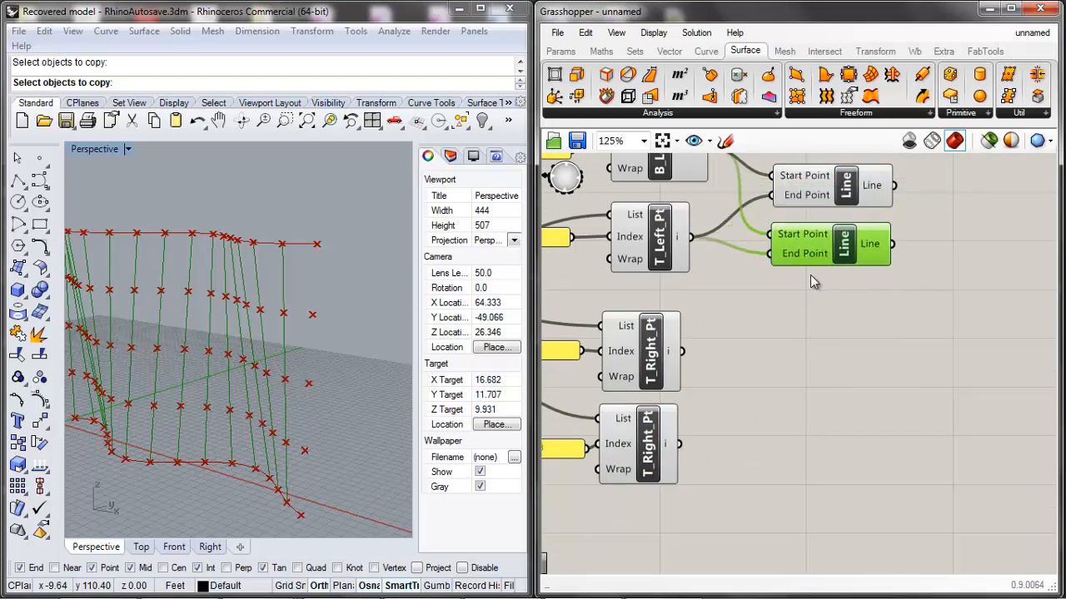
pyautogui.moveTo(680, 444); pyautogui.dragTo(769, 253)
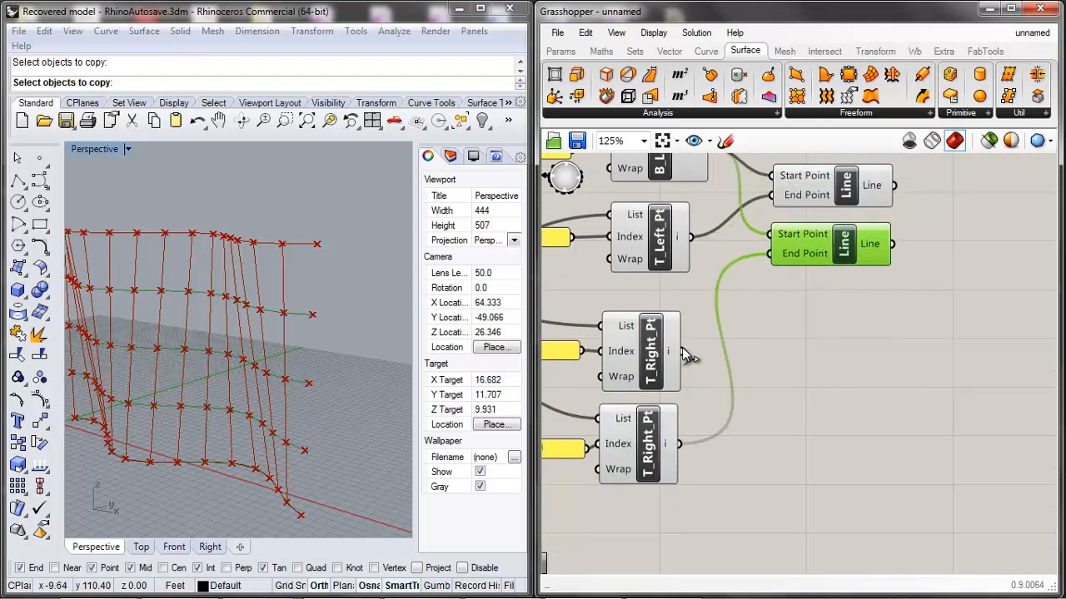
pyautogui.moveTo(683, 351); pyautogui.dragTo(770, 234)
# Inspect the lines in the Perspective viewport and move the second Line component closer beneath the first.
pyautogui.moveTo(299, 304); pyautogui.dragTo(209, 303, button='right')
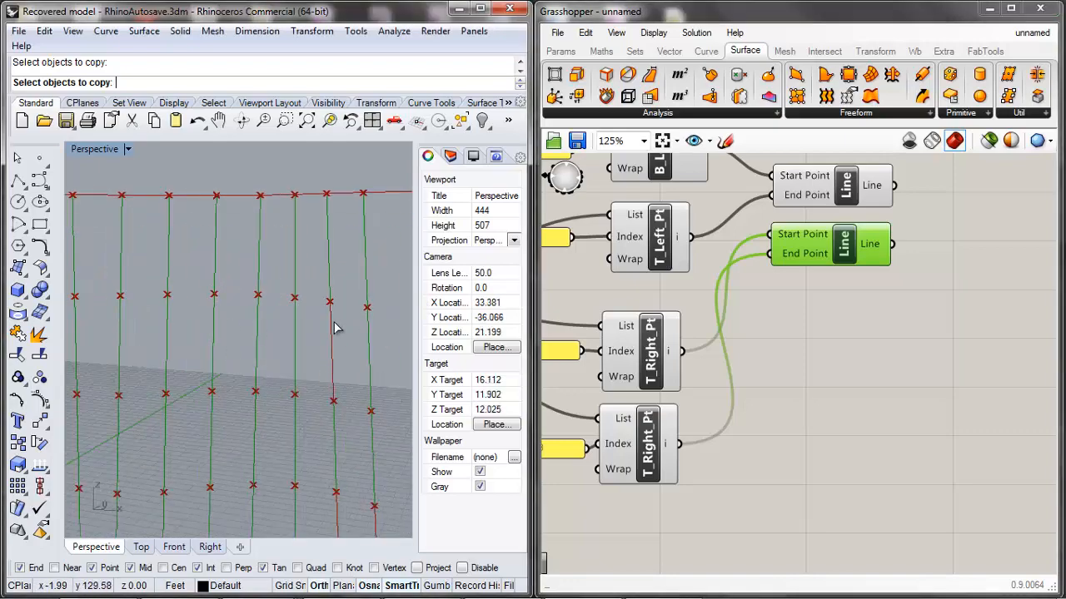
pyautogui.moveTo(338, 329); pyautogui.dragTo(245, 327, button='right')
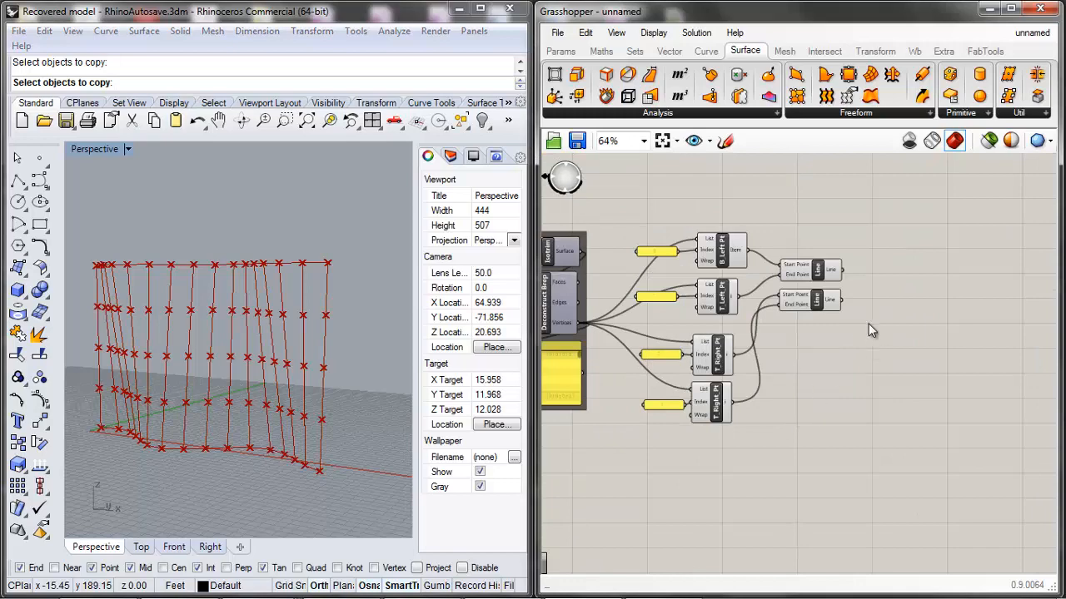
pyautogui.scroll(5, 820, 308)
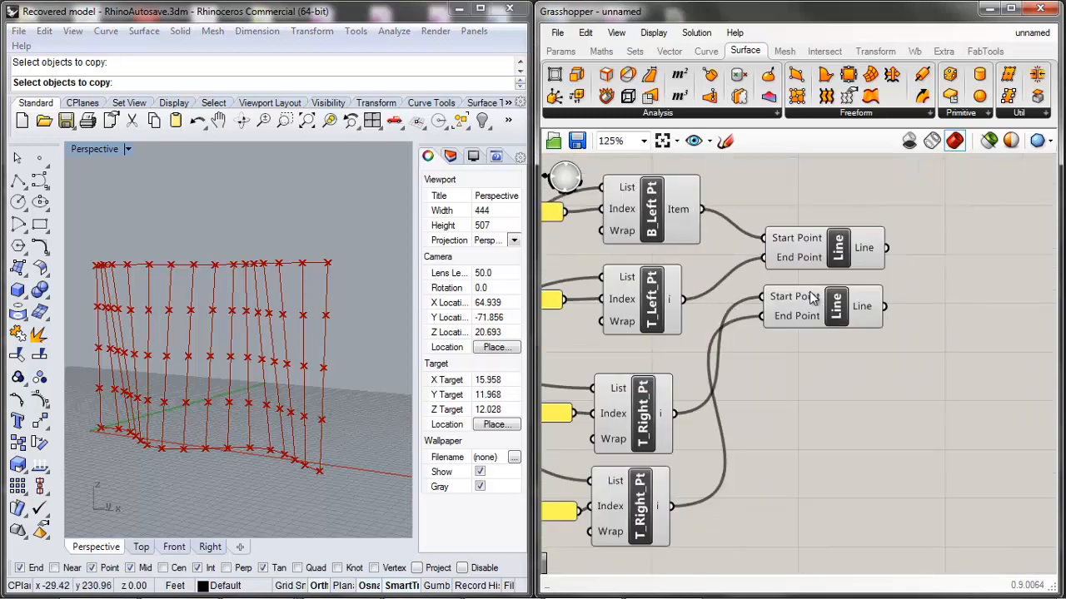
pyautogui.click(852, 301)
pyautogui.scroll(-4, 852, 302)
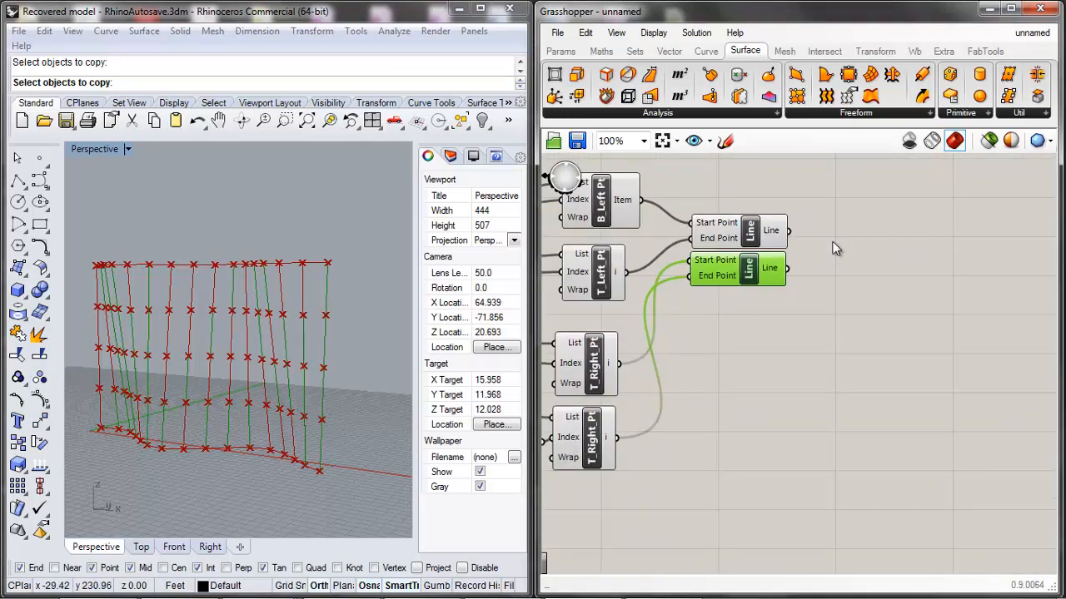
pyautogui.moveTo(858, 218); pyautogui.dragTo(696, 321)
pyautogui.click(723, 302)
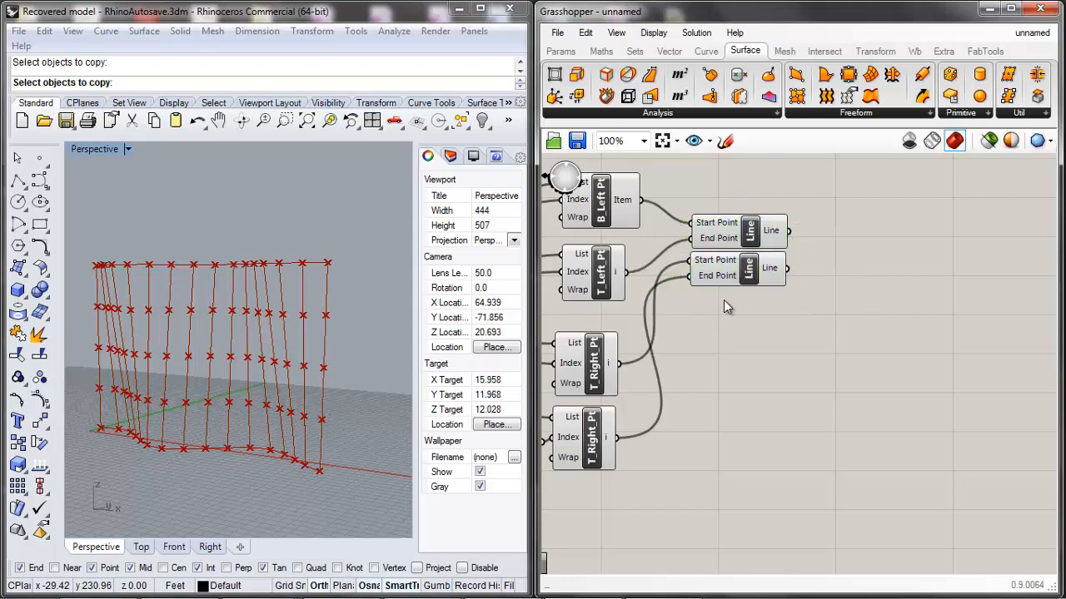
# Check the corner List Items and rename the one with index 3 as "B_Right_Pt".
pyautogui.scroll(1, 746, 340)
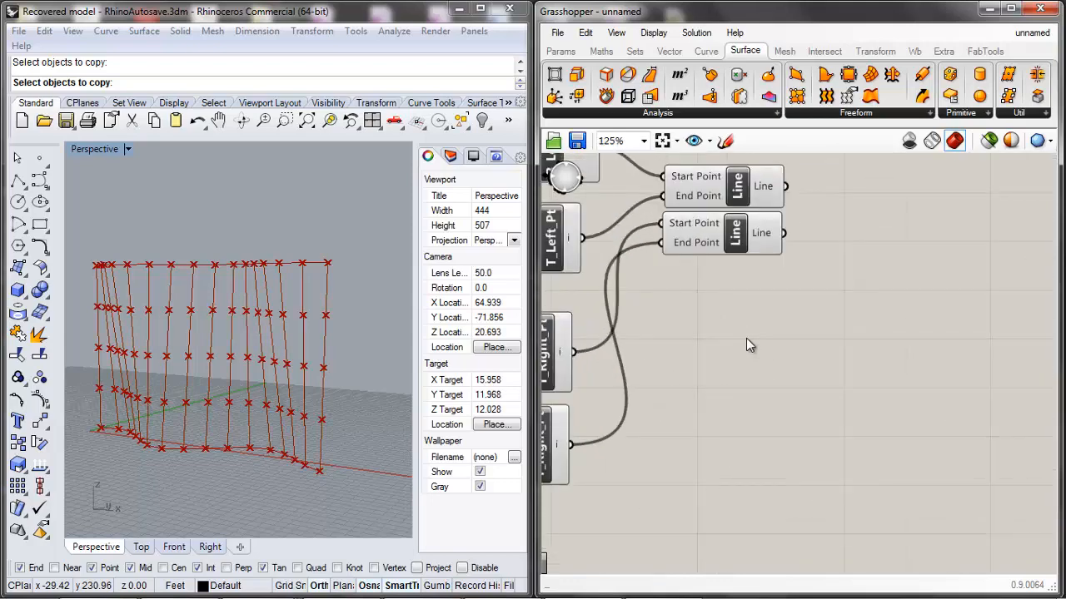
pyautogui.scroll(-3, 749, 337)
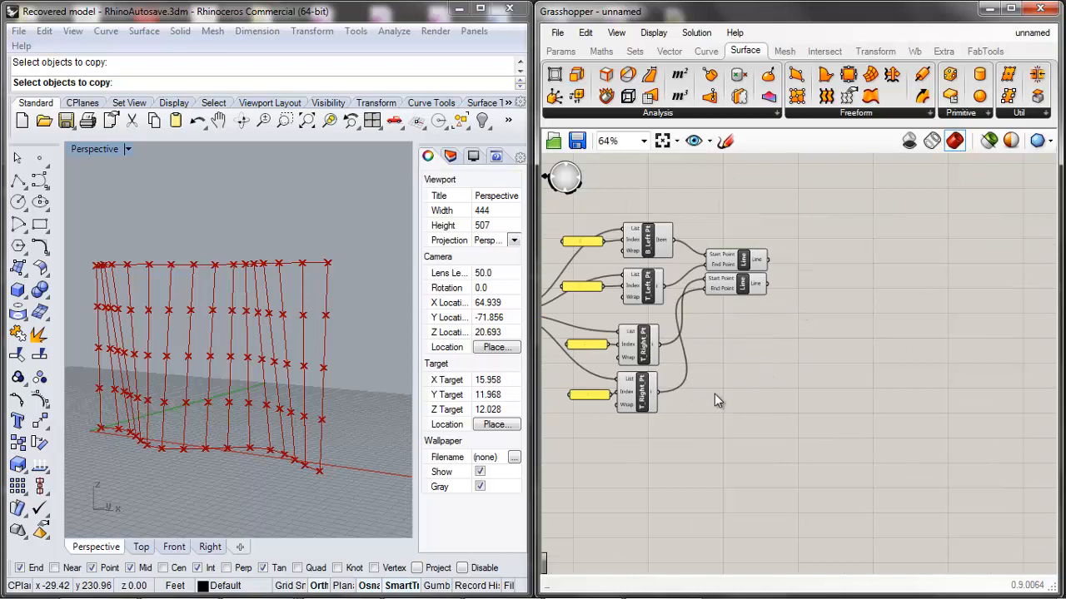
pyautogui.scroll(1, 714, 394)
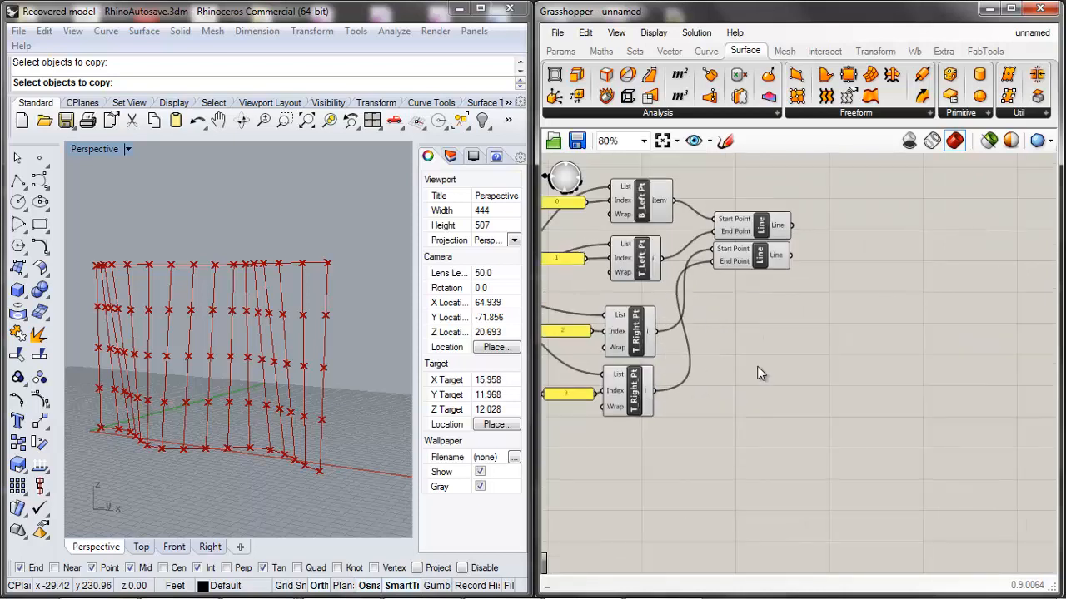
pyautogui.click(641, 261)
pyautogui.click(646, 208)
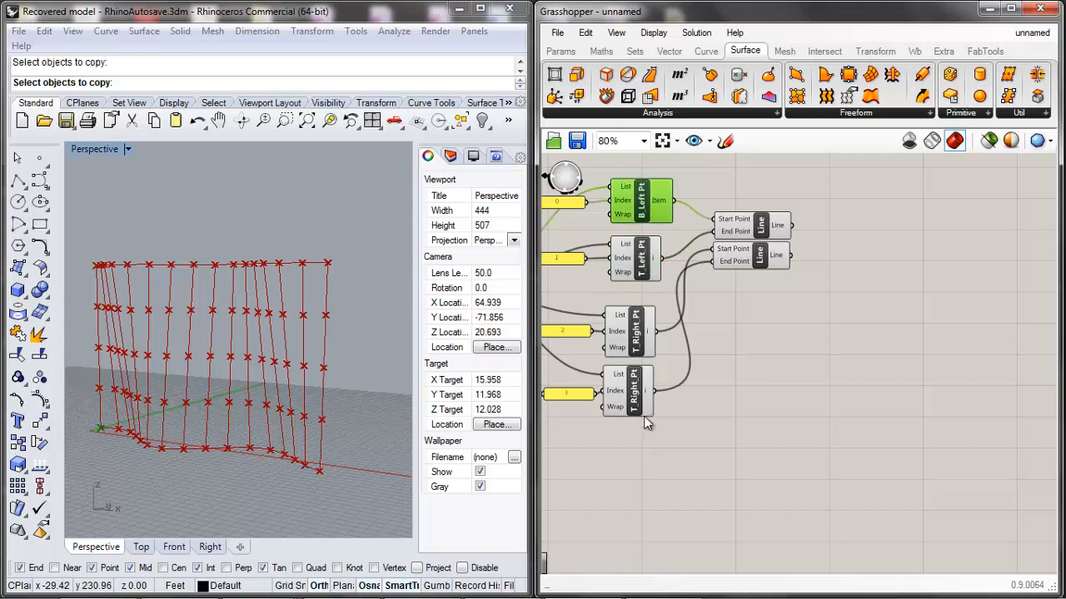
pyautogui.click(641, 401)
pyautogui.scroll(3, 671, 314)
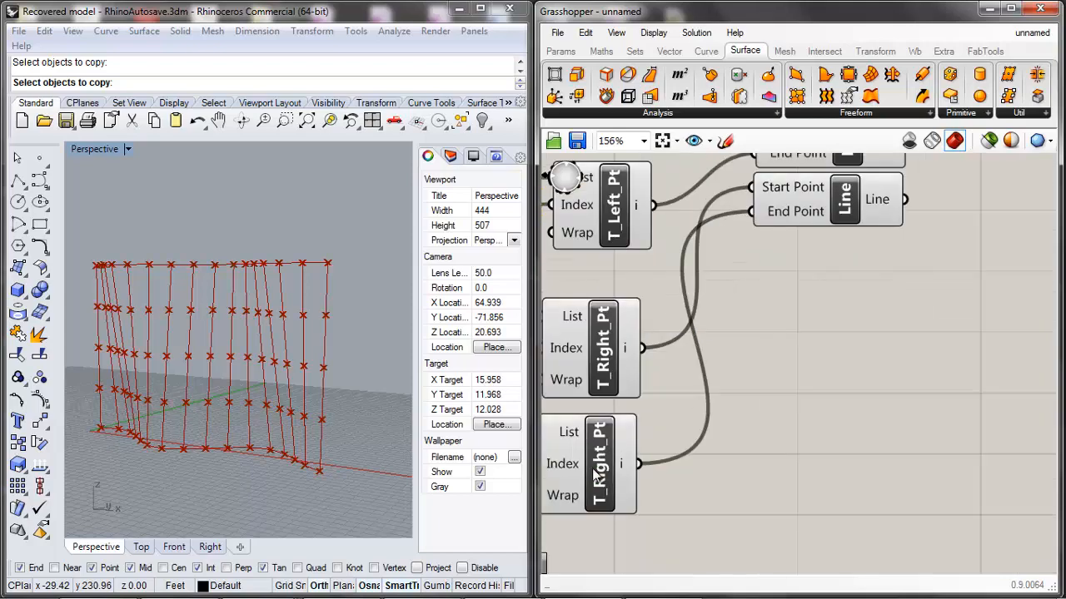
pyautogui.rightClick(597, 476)
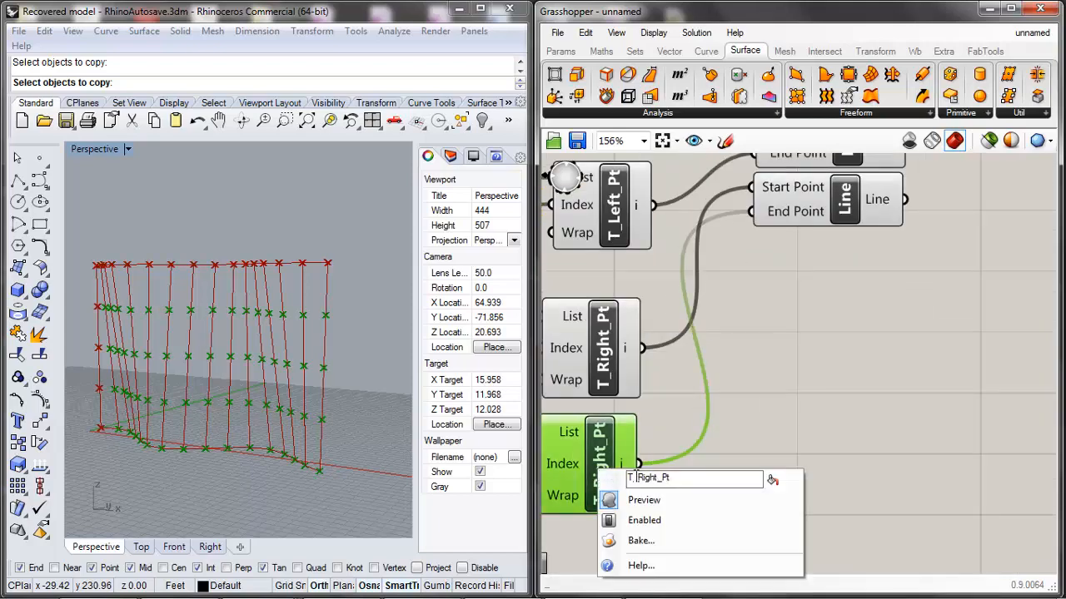
pyautogui.write('B')
pyautogui.click(805, 409)
pyautogui.scroll(-1, 805, 408)
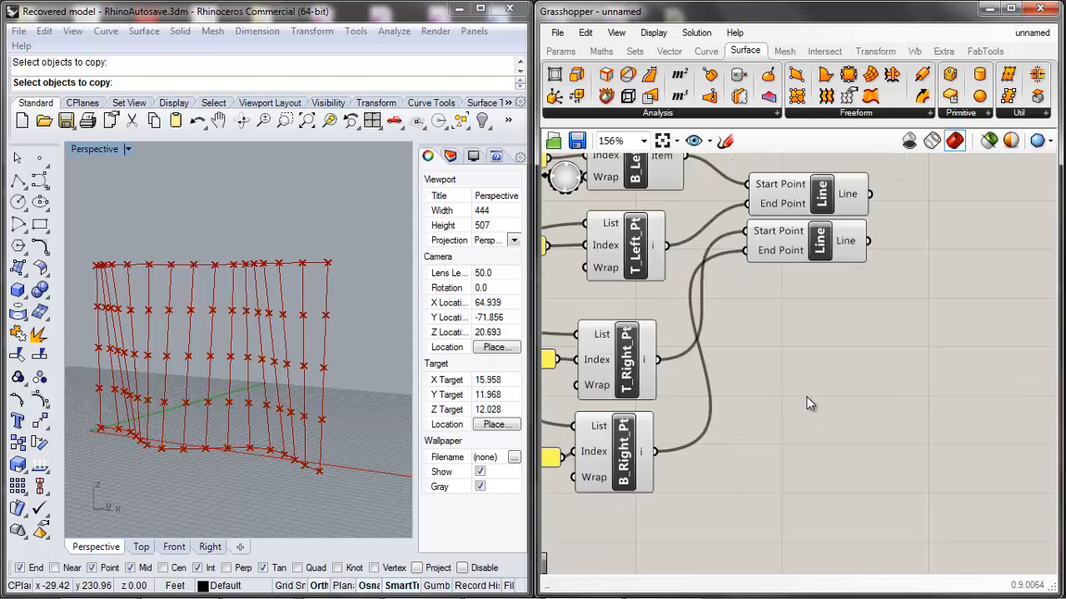
# Duplicate the second Line component and place the copy beside the T_Right_Pt and B_Right_Pt List Items.
pyautogui.scroll(1, 808, 405)
pyautogui.click(780, 209)
pyautogui.moveTo(796, 223); pyautogui.dragTo(809, 382)
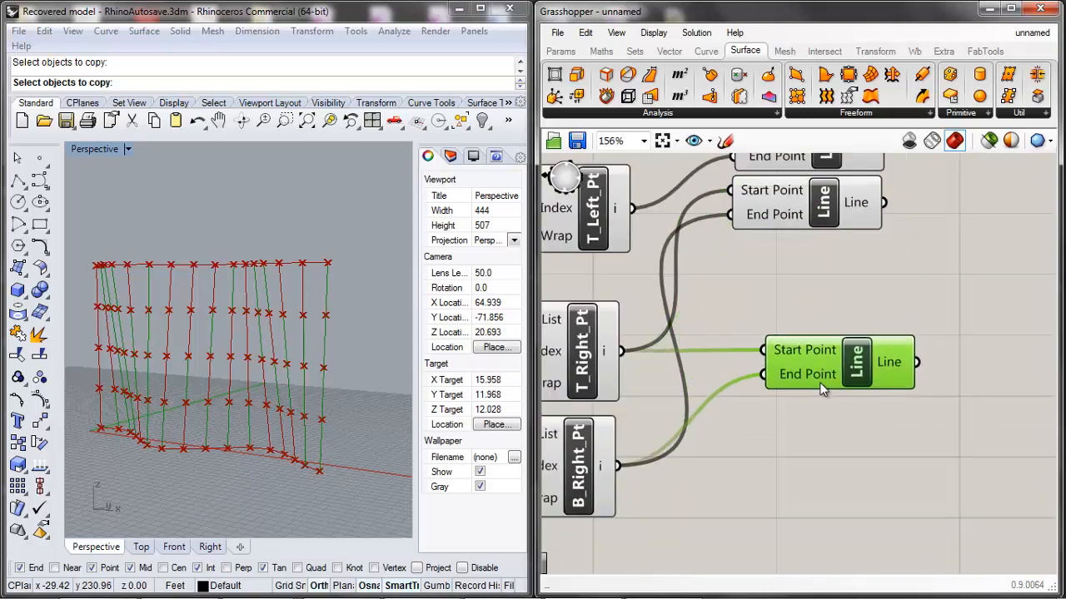
# Connect B_Left Pt to the Start Point of the lowest Line component in place of T_Right_Pt.
pyautogui.scroll(-3, 805, 426)
pyautogui.scroll(2, 671, 456)
pyautogui.scroll(-4, 787, 433)
pyautogui.scroll(3, 767, 483)
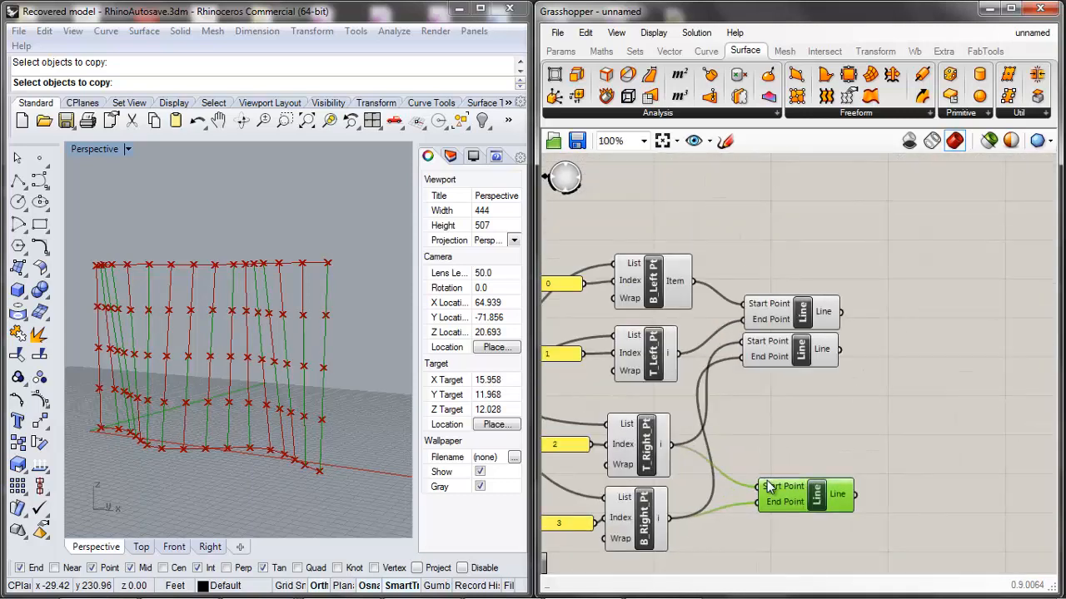
pyautogui.click(801, 409)
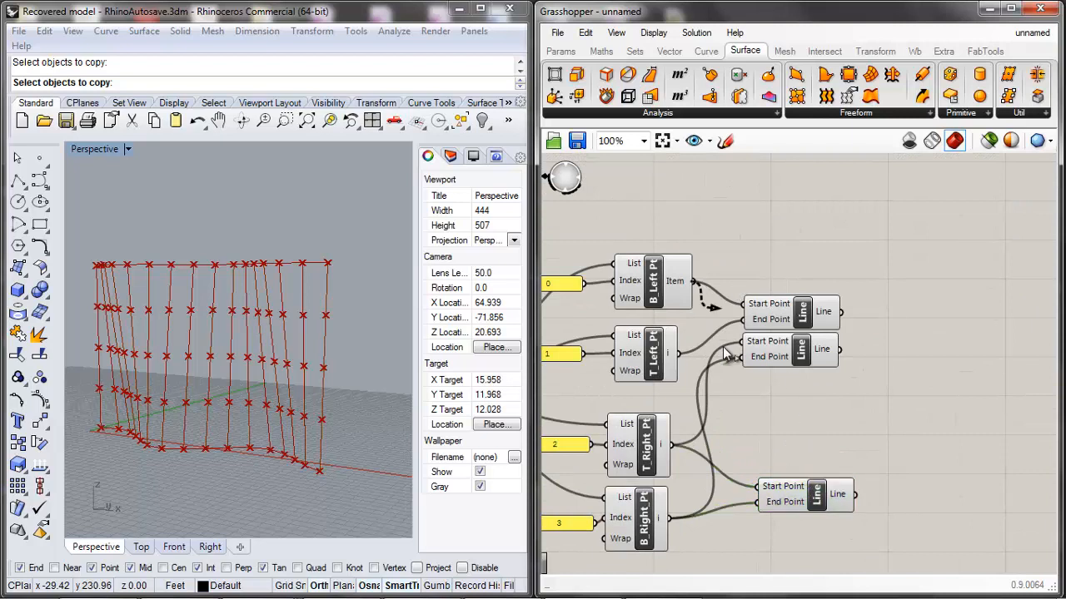
pyautogui.moveTo(774, 490); pyautogui.dragTo(811, 510)
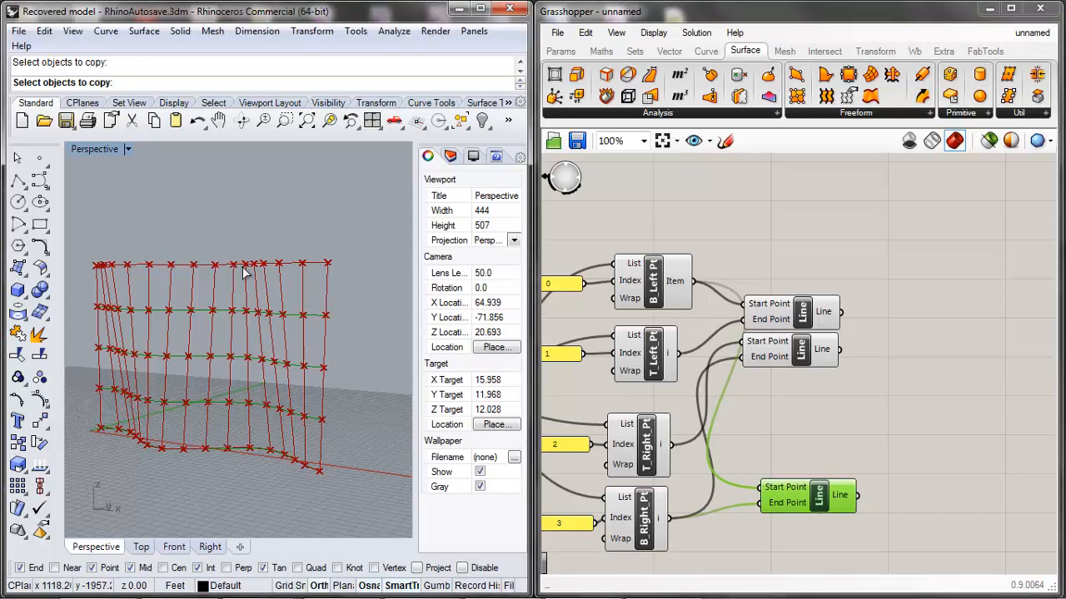
# Turn off the preview of the components in the Isocurve Density, Isotrim and Deconstruct Brep group.
pyautogui.scroll(-5, 924, 424)
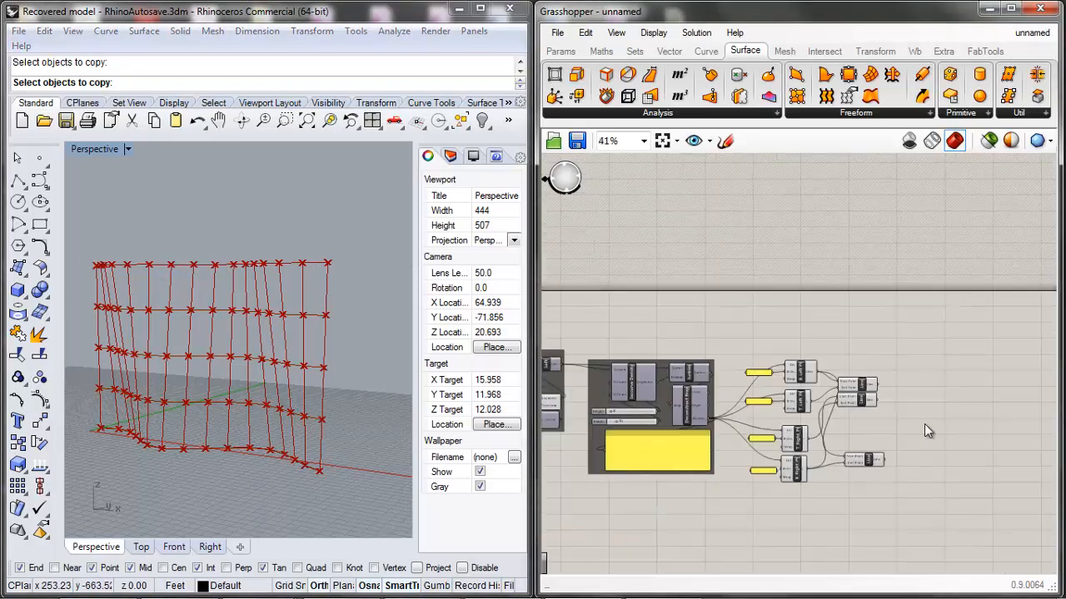
pyautogui.scroll(2, 800, 403)
pyautogui.moveTo(800, 402); pyautogui.dragTo(543, 271)
pyautogui.middleClick(720, 302)
pyautogui.click(770, 251)
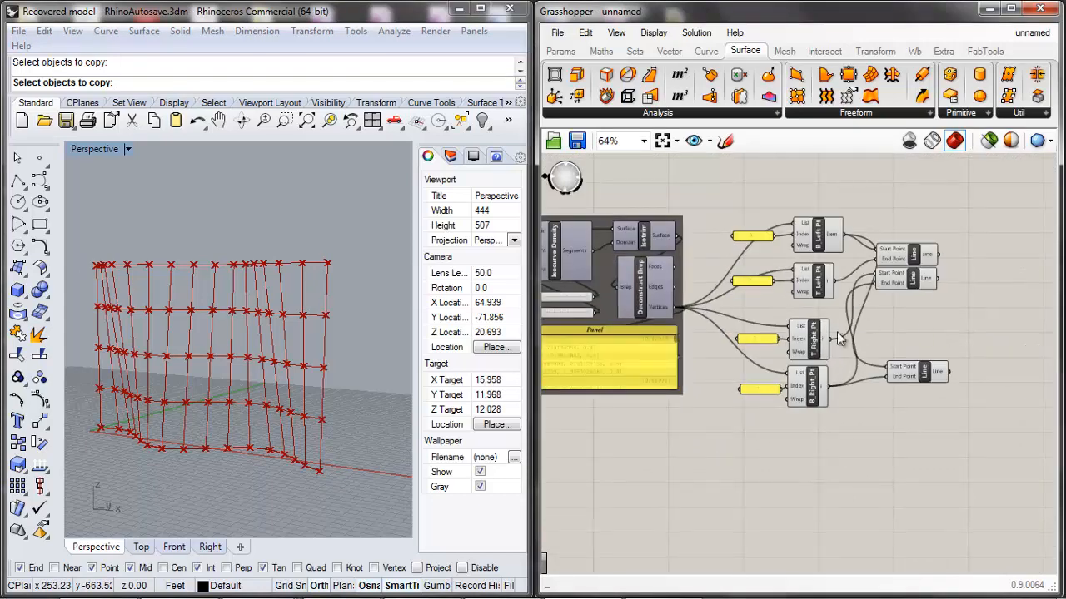
# Turn off the preview of the components in the group with the Interpolate, Move, Unit Z and Loft components.
pyautogui.scroll(-4, 749, 417)
pyautogui.scroll(5, 691, 337)
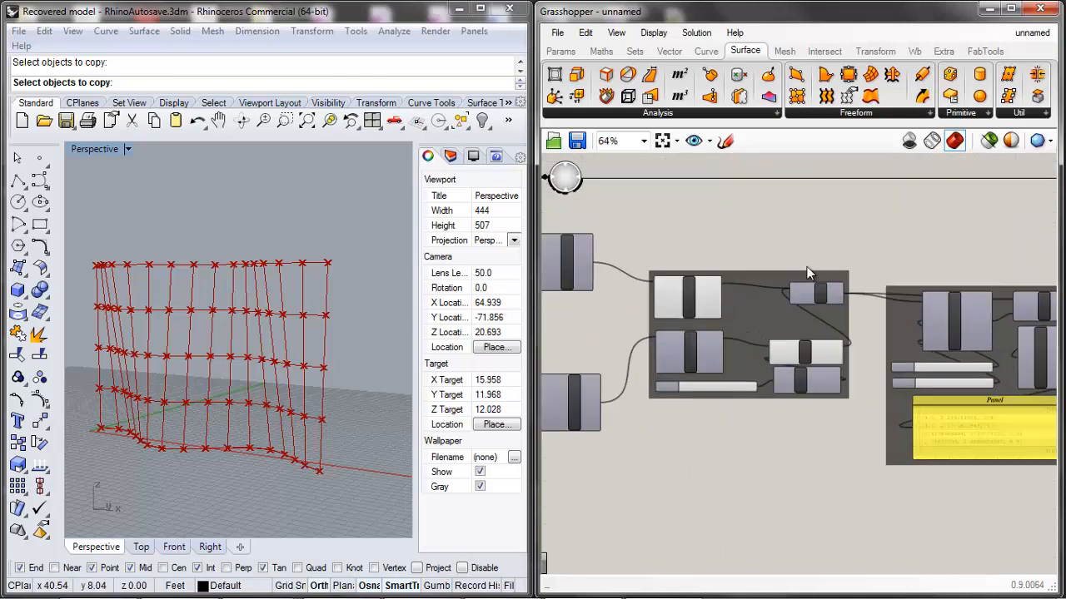
pyautogui.moveTo(851, 227); pyautogui.dragTo(594, 451)
pyautogui.middleClick(665, 310)
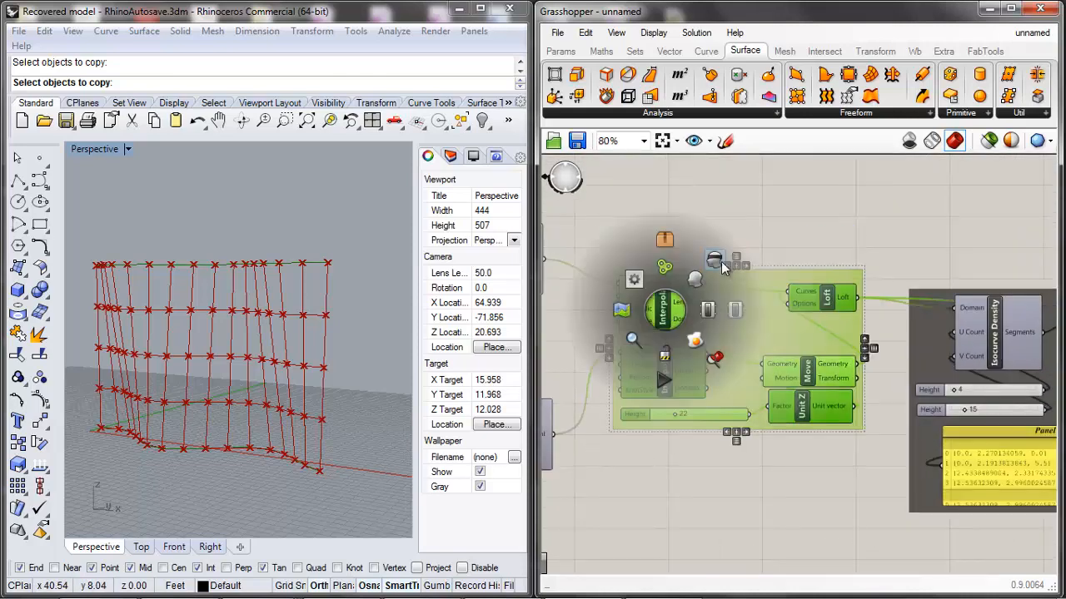
pyautogui.click(752, 220)
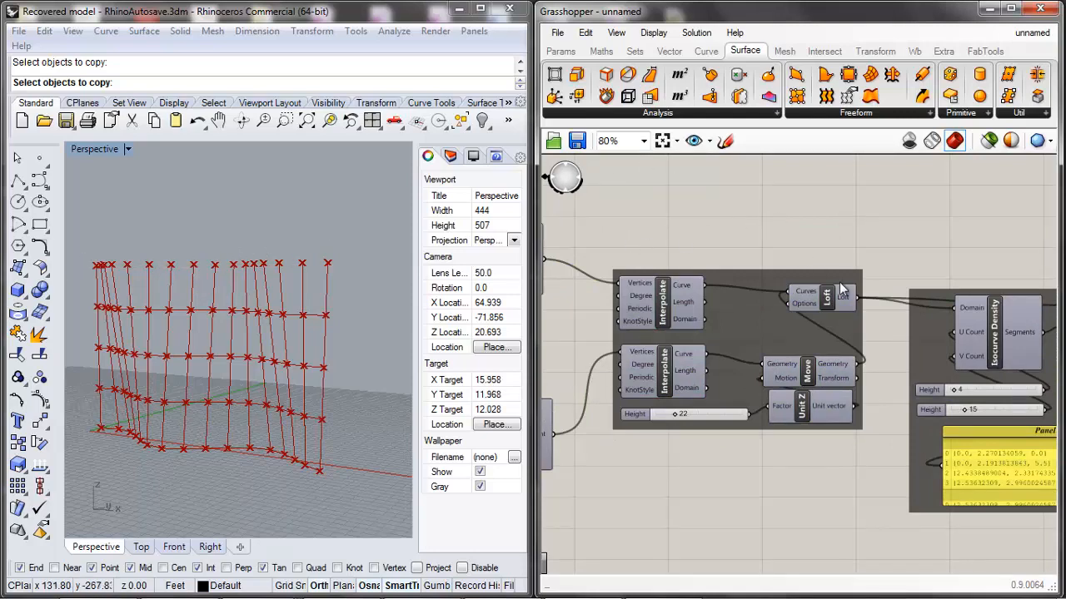
# Reposition the lowest Line component closer beside the B_Right_Pt List Item.
pyautogui.scroll(-2, 759, 514)
pyautogui.scroll(-2, 759, 513)
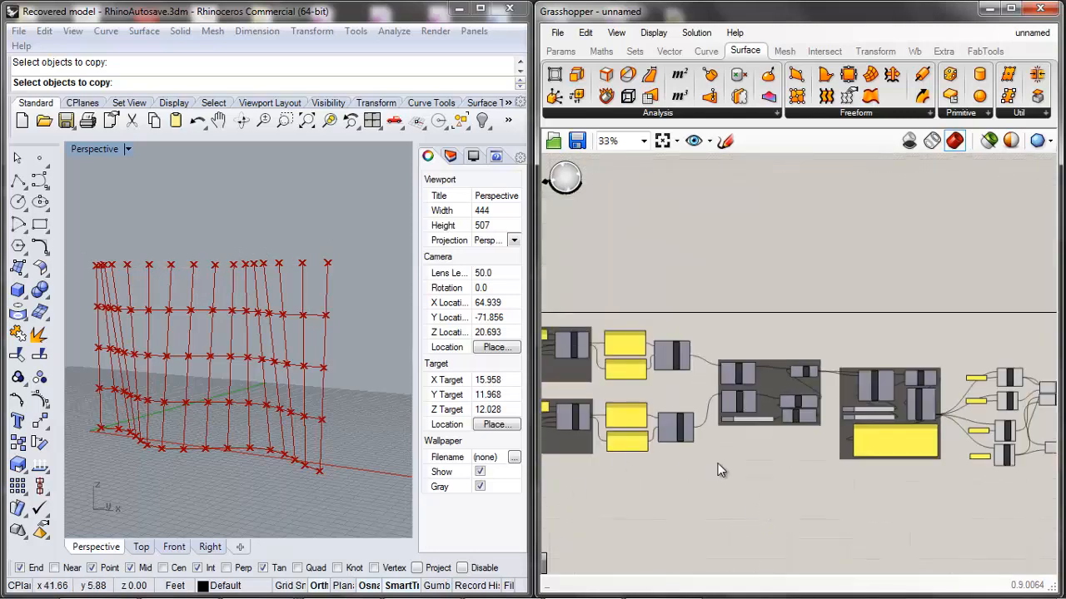
pyautogui.scroll(-2, 721, 470)
pyautogui.scroll(6, 917, 458)
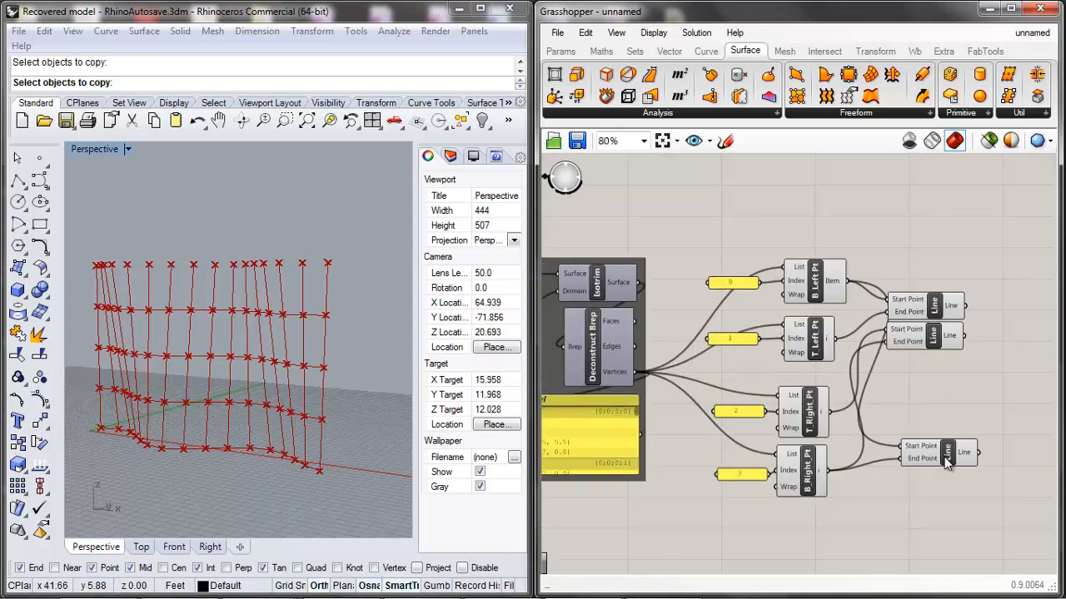
pyautogui.click(932, 468)
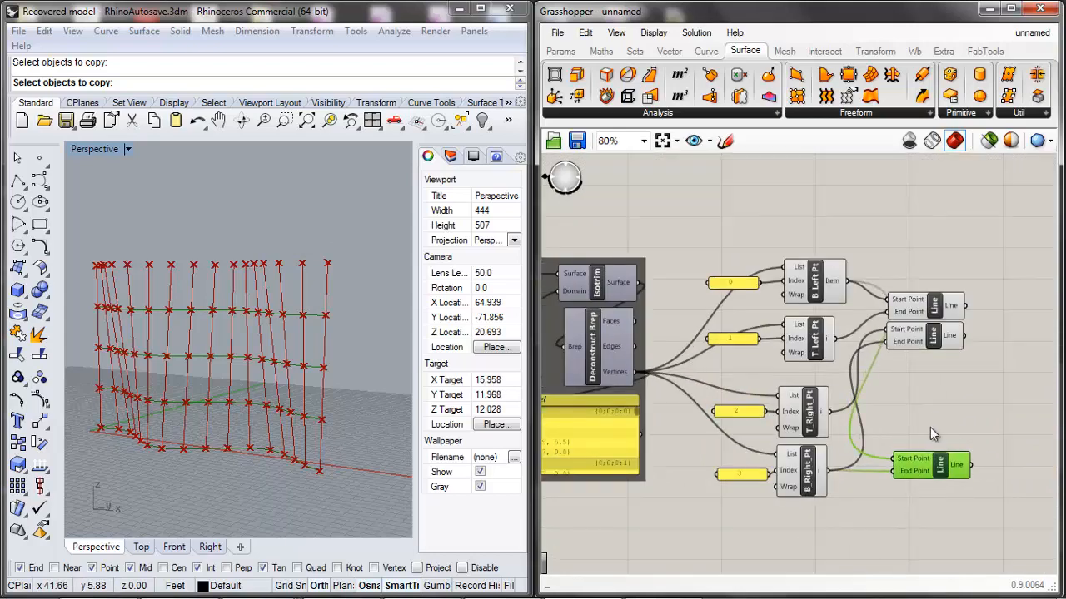
pyautogui.click(930, 427)
pyautogui.scroll(3, 917, 467)
pyautogui.moveTo(916, 467); pyautogui.dragTo(911, 465)
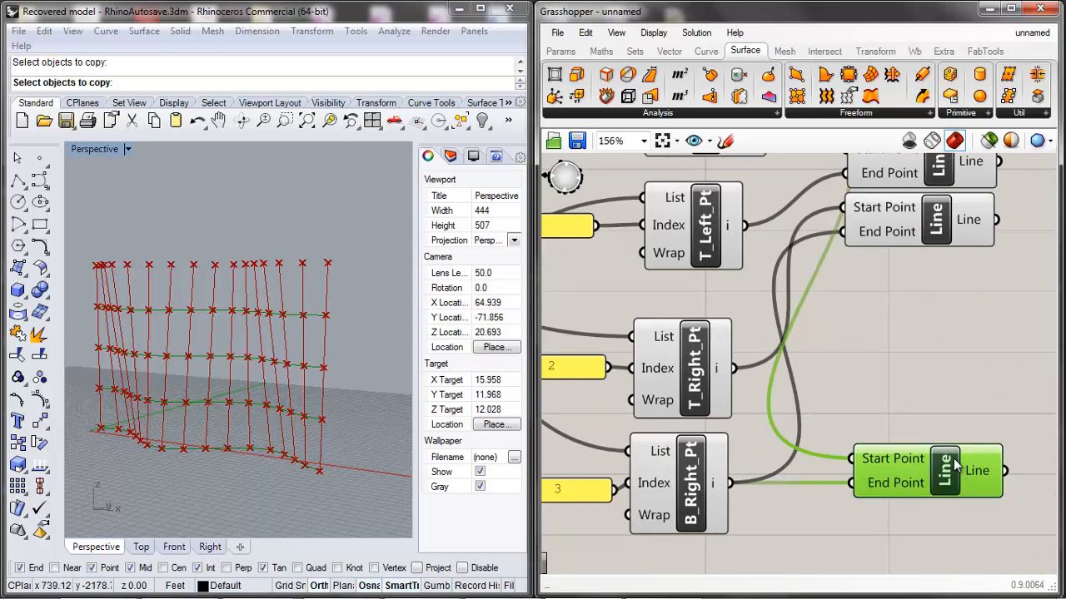
# Duplicate the lowest Line component and place the copy directly above it, beside the T_Right_Pt List Item.
pyautogui.moveTo(955, 467); pyautogui.dragTo(934, 377)
pyautogui.scroll(-3, 934, 377)
pyautogui.scroll(1, 929, 394)
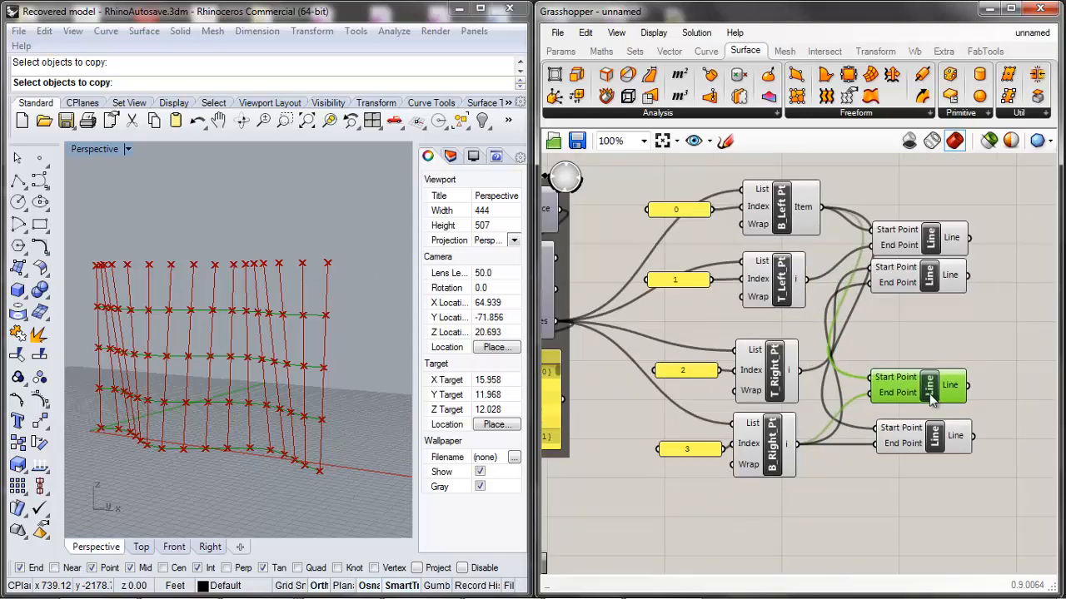
pyautogui.click(905, 355)
# Connect T_Left_Pt to the Start Point and T_Right_Pt to the End Point of the copied Line component, and set it closer to the lowest one.
pyautogui.moveTo(802, 374); pyautogui.dragTo(870, 393)
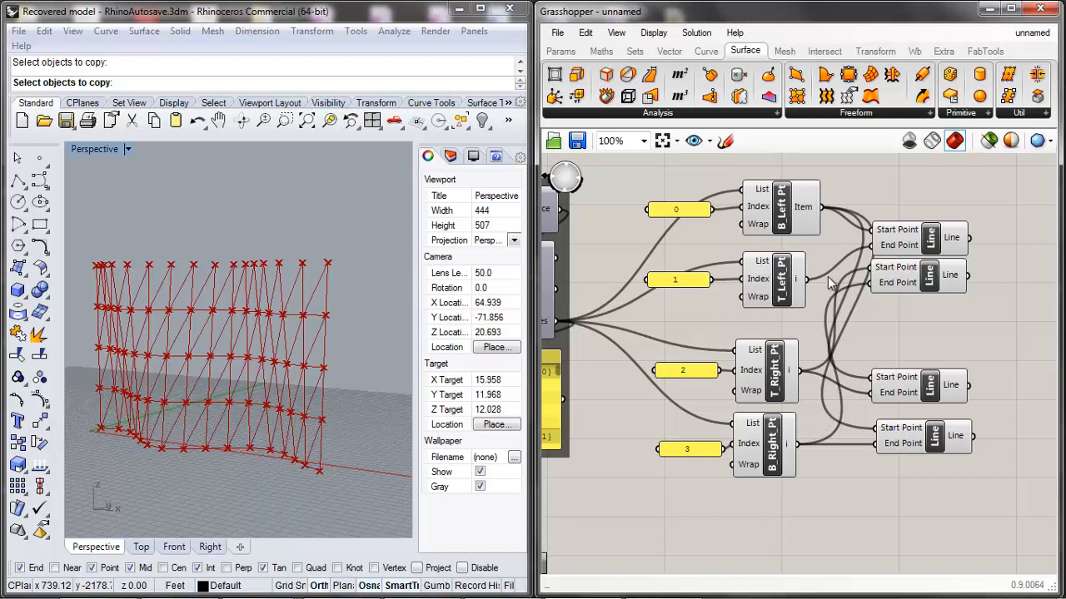
pyautogui.moveTo(805, 279); pyautogui.dragTo(871, 378)
pyautogui.click(949, 398)
pyautogui.click(954, 405)
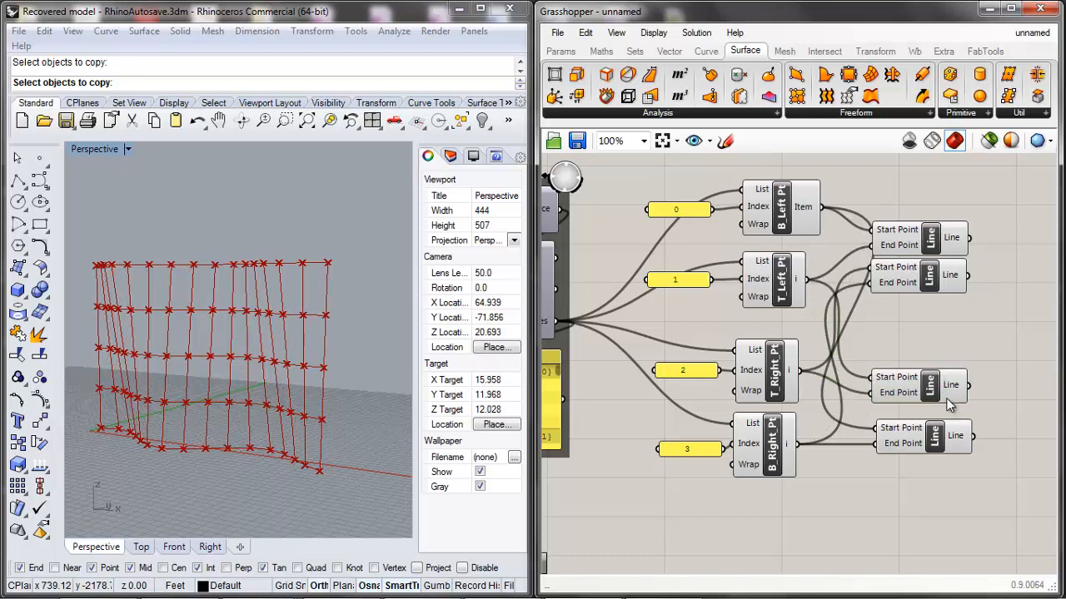
# Rename the lowest Line component as "Horizontals" and move it slightly down.
pyautogui.moveTo(946, 400); pyautogui.dragTo(871, 479)
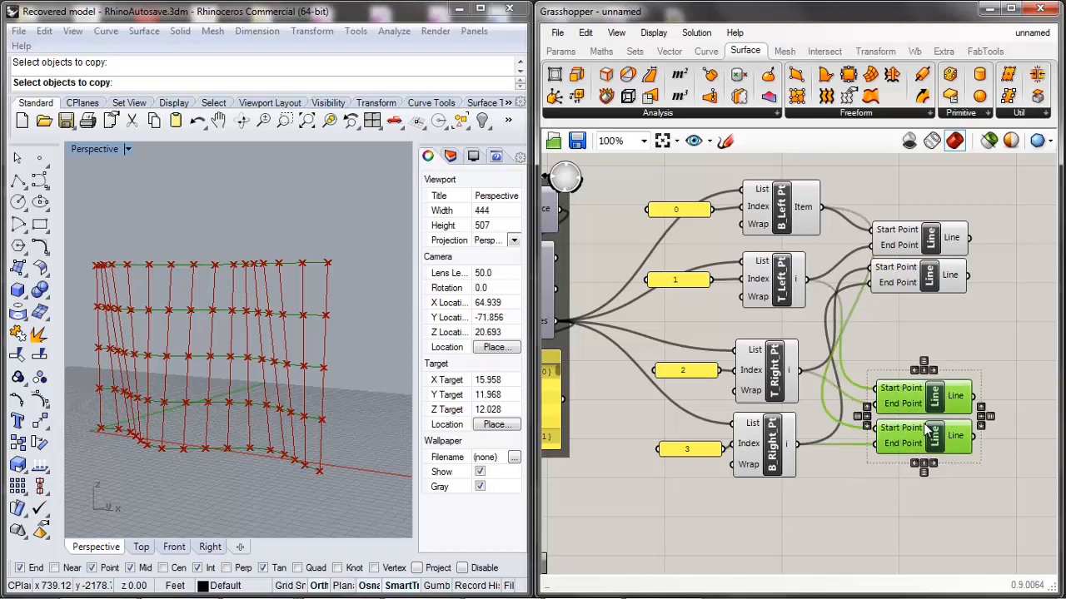
pyautogui.rightClick(915, 430)
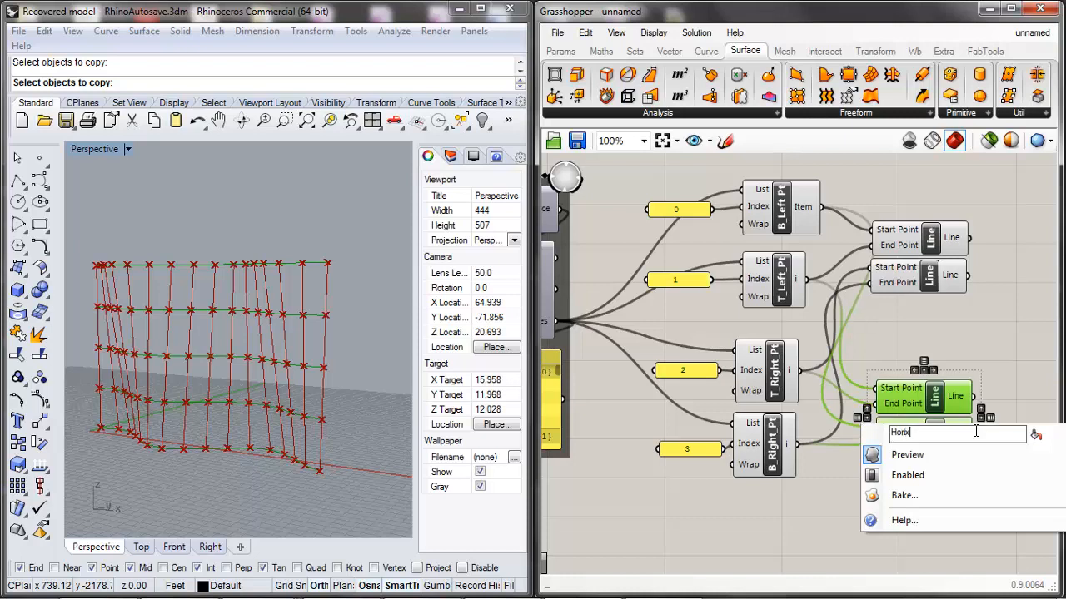
pyautogui.write('zontals')
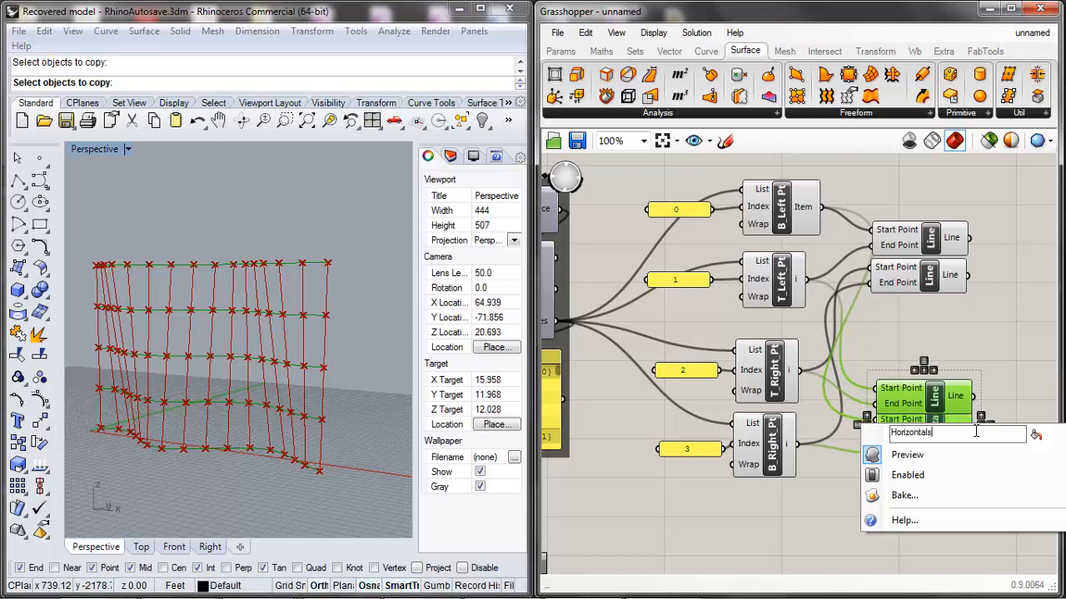
pyautogui.press('Return')
pyautogui.moveTo(956, 416); pyautogui.dragTo(950, 462)
# Rename the Line component fed by T_Left_Pt and T_Right_Pt as "Horizontals" and separate it from the overlapping Horizontals component.
pyautogui.rightClick(946, 400)
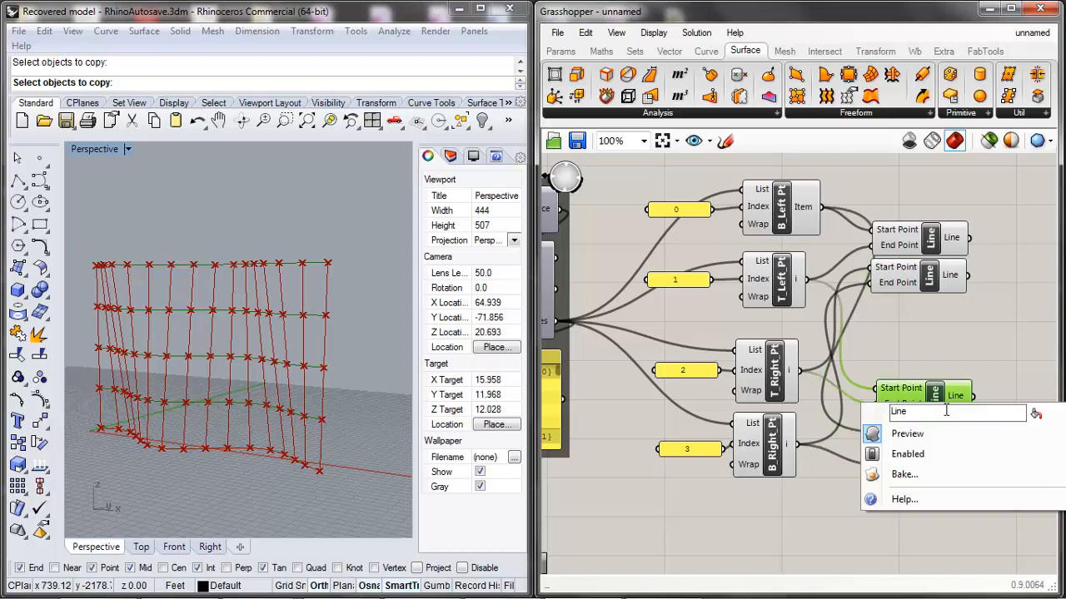
pyautogui.write('Horizontals')
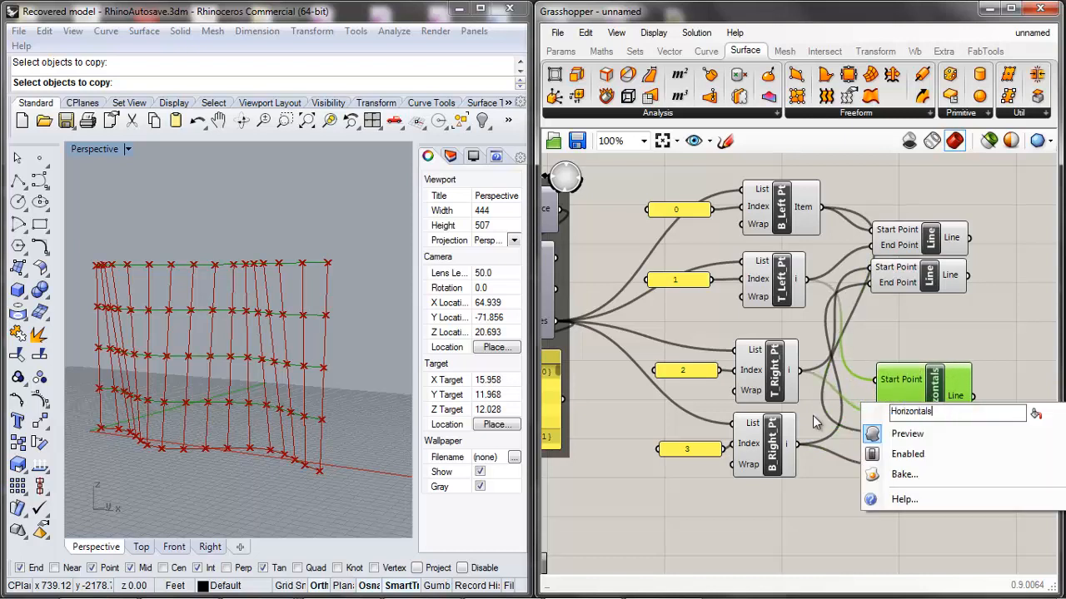
pyautogui.click(871, 349)
pyautogui.scroll(-2, 877, 348)
pyautogui.scroll(1, 890, 354)
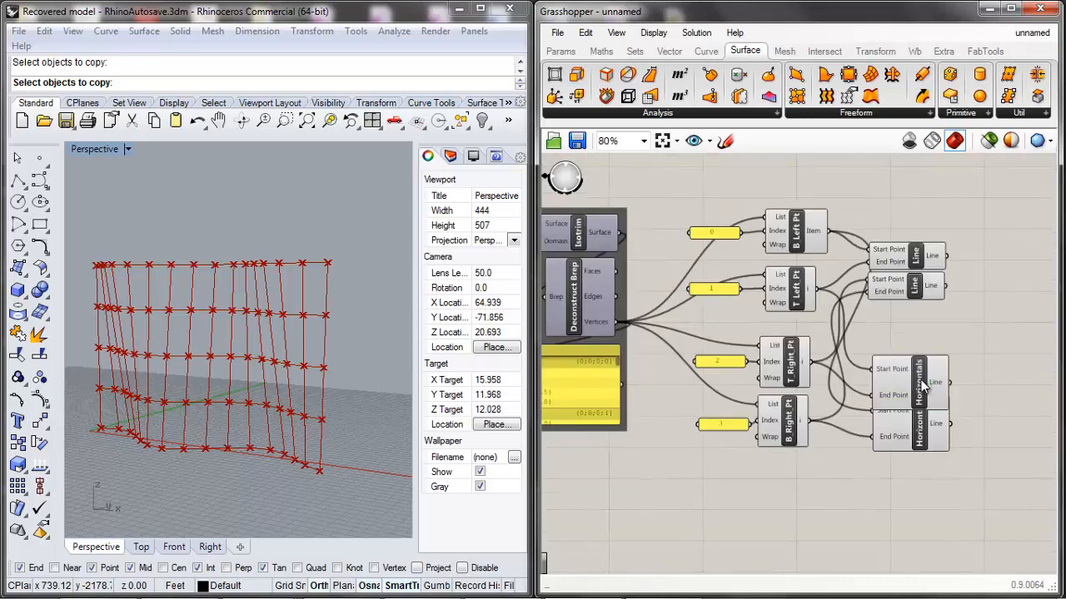
pyautogui.moveTo(921, 383); pyautogui.dragTo(899, 440)
pyautogui.click(860, 360)
# Rename the Line component fed by T_Right_Pt and B_Right_Pt as "Verticals" and move it down clear of the top Line component.
pyautogui.scroll(4, 907, 269)
pyautogui.click(865, 300)
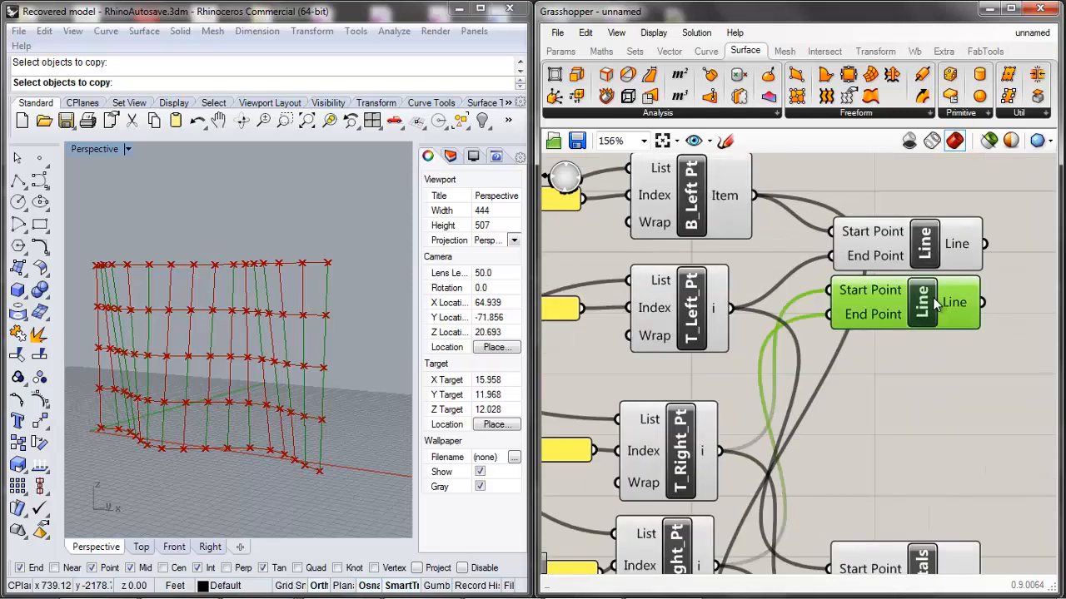
pyautogui.rightClick(863, 298)
pyautogui.write('Verticals')
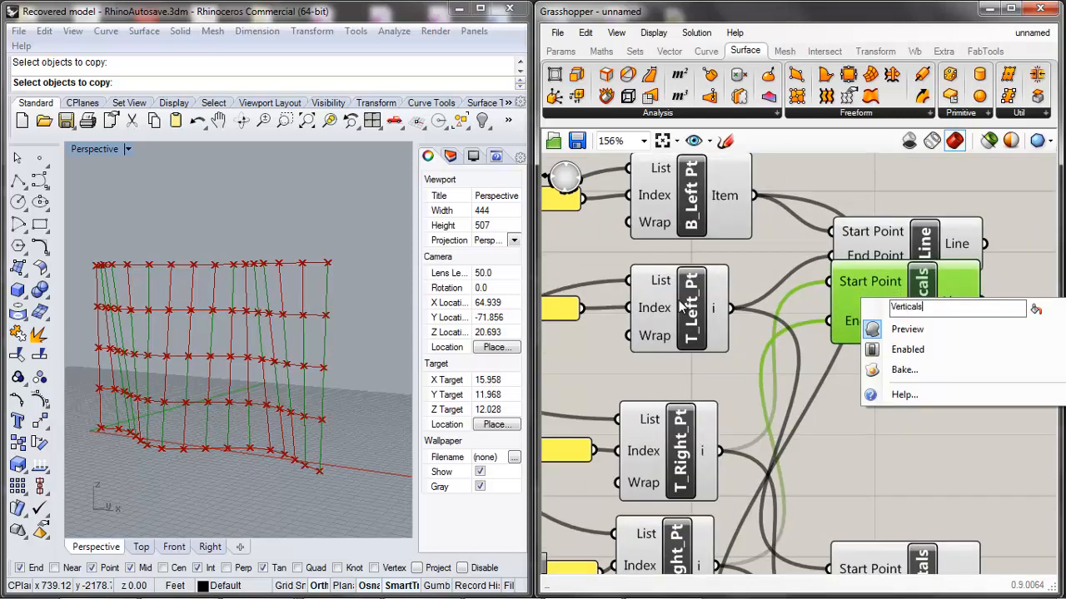
pyautogui.press('Return')
pyautogui.moveTo(883, 316); pyautogui.dragTo(896, 388)
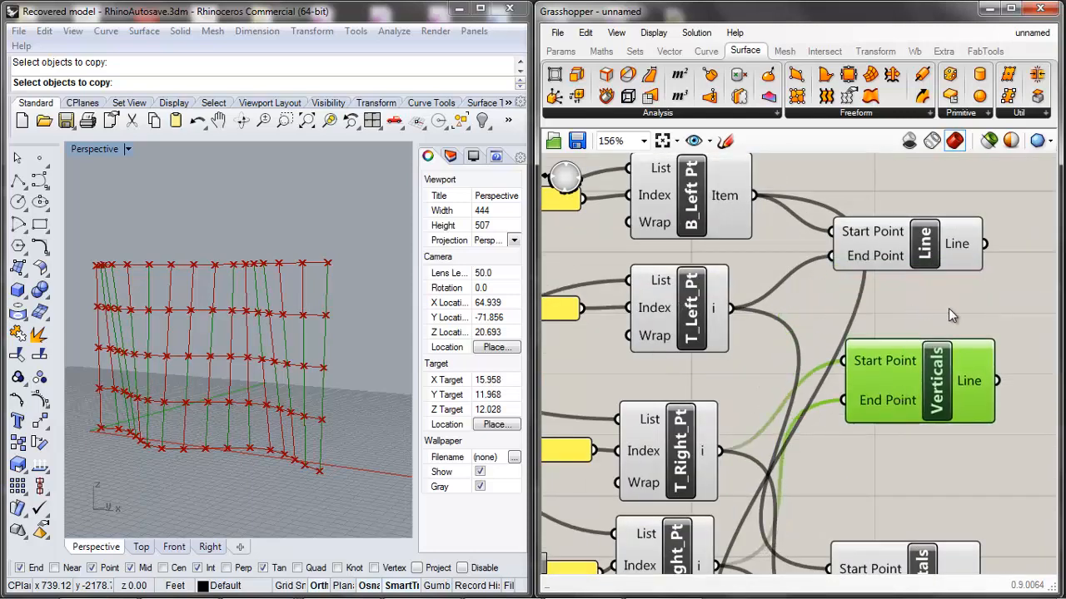
# Rename the top Line component, fed by B_Left Pt and T_Left_Pt, as "Verticals".
pyautogui.click(943, 257)
pyautogui.rightClick(946, 255)
pyautogui.write('Verticals')
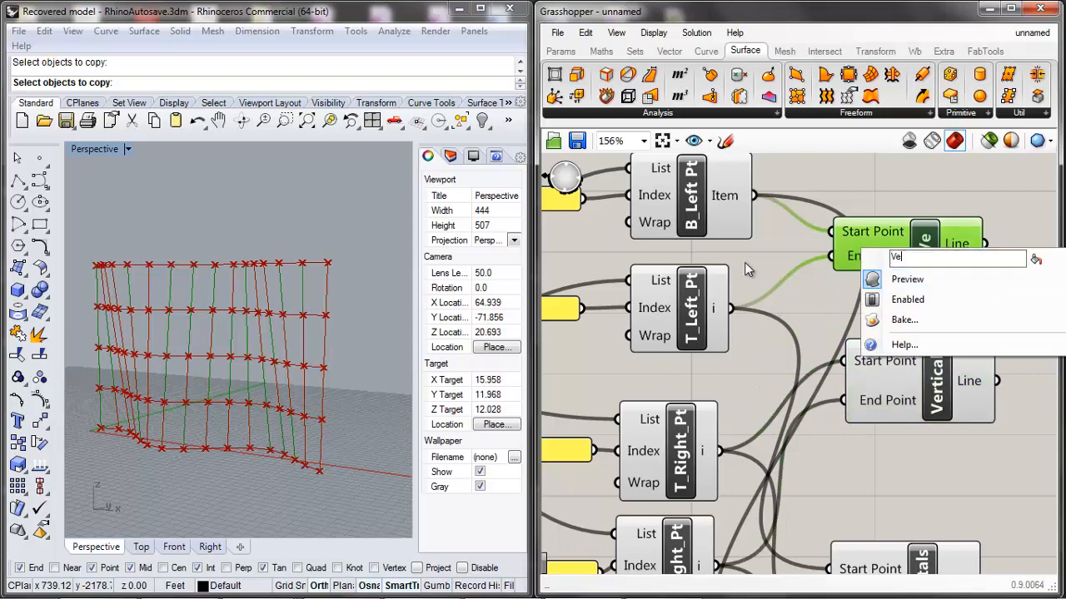
pyautogui.click(794, 254)
# Stack the two Verticals components closely, one beneath the other, beside the left point List Items.
pyautogui.scroll(-3, 782, 243)
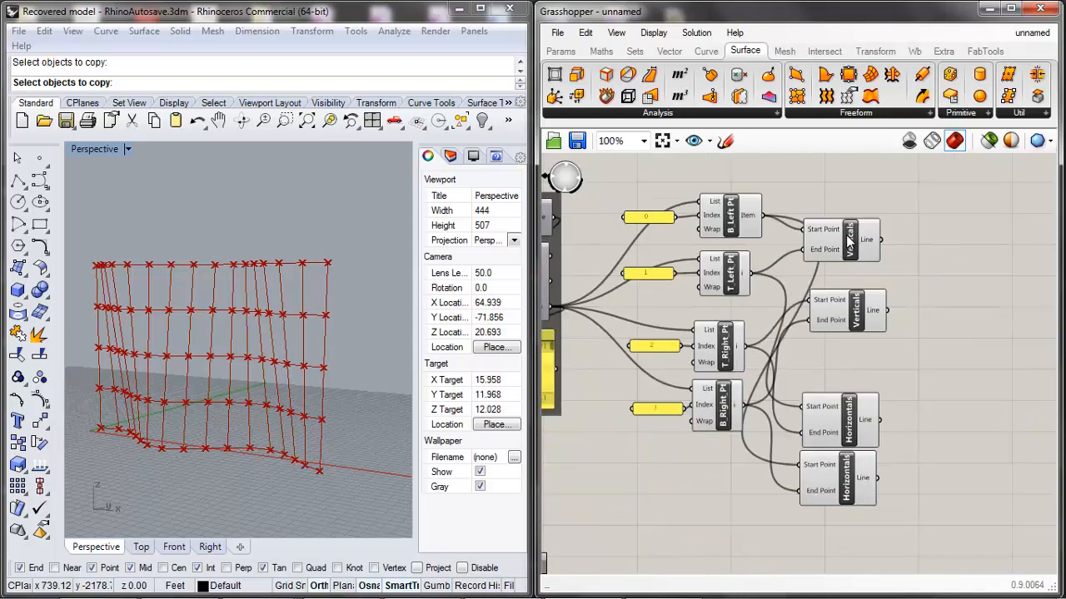
pyautogui.scroll(2, 843, 243)
pyautogui.click(839, 244)
pyautogui.moveTo(826, 335); pyautogui.dragTo(824, 292)
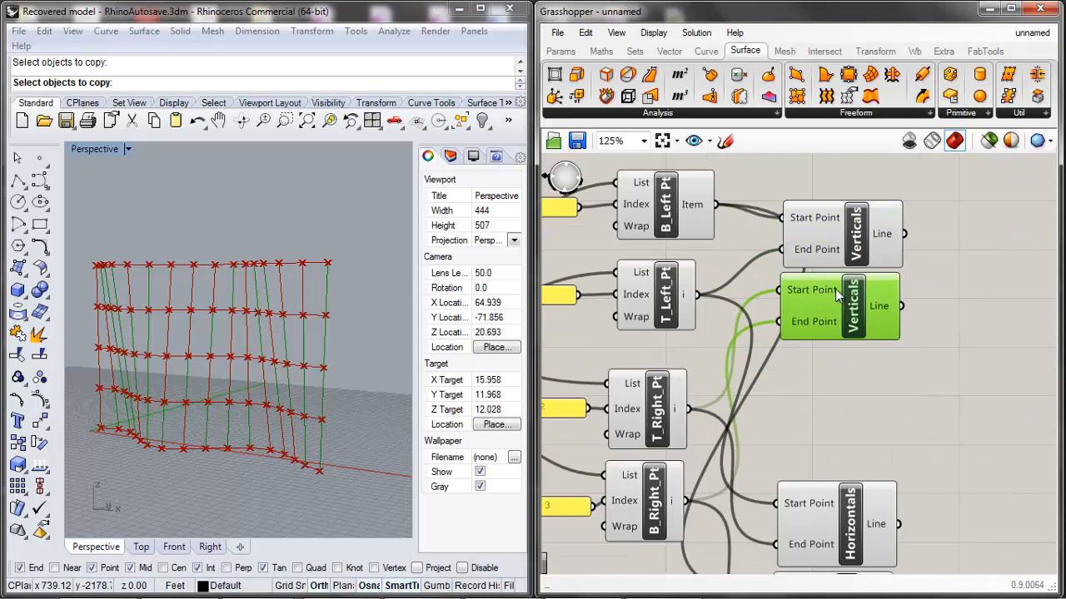
pyautogui.moveTo(863, 247); pyautogui.dragTo(861, 234)
pyautogui.moveTo(863, 280); pyautogui.dragTo(857, 268)
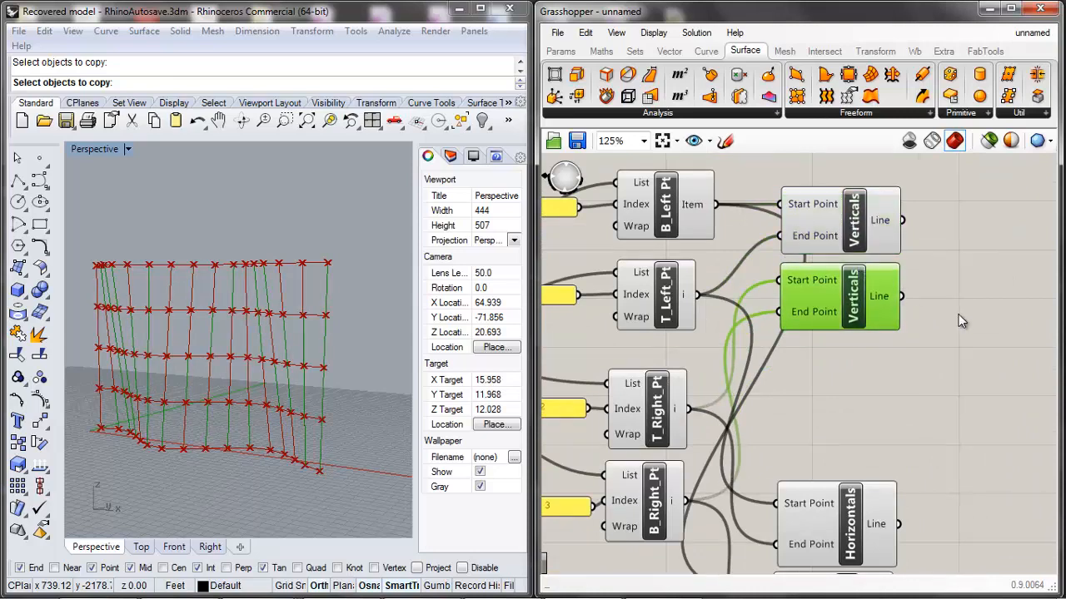
# Move both Horizontals components together up to sit below the Verticals pair.
pyautogui.scroll(-2, 959, 314)
pyautogui.scroll(1, 924, 217)
pyautogui.moveTo(930, 202); pyautogui.dragTo(851, 335)
pyautogui.scroll(1, 931, 473)
pyautogui.moveTo(932, 473); pyautogui.dragTo(892, 395, button='right')
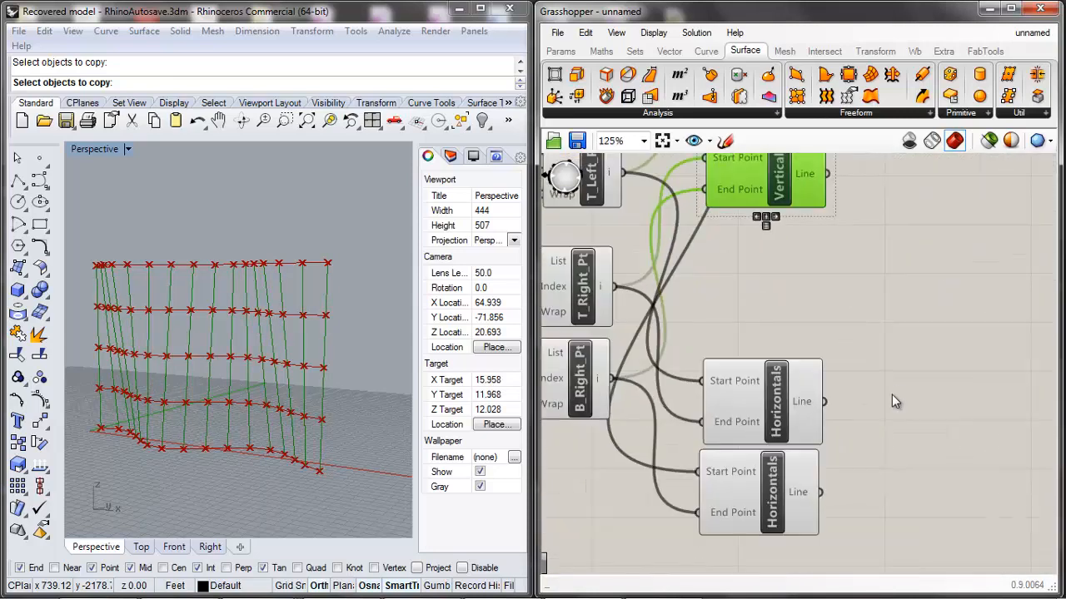
pyautogui.moveTo(900, 387); pyautogui.dragTo(746, 466)
pyautogui.moveTo(758, 373); pyautogui.dragTo(764, 267)
pyautogui.click(909, 295)
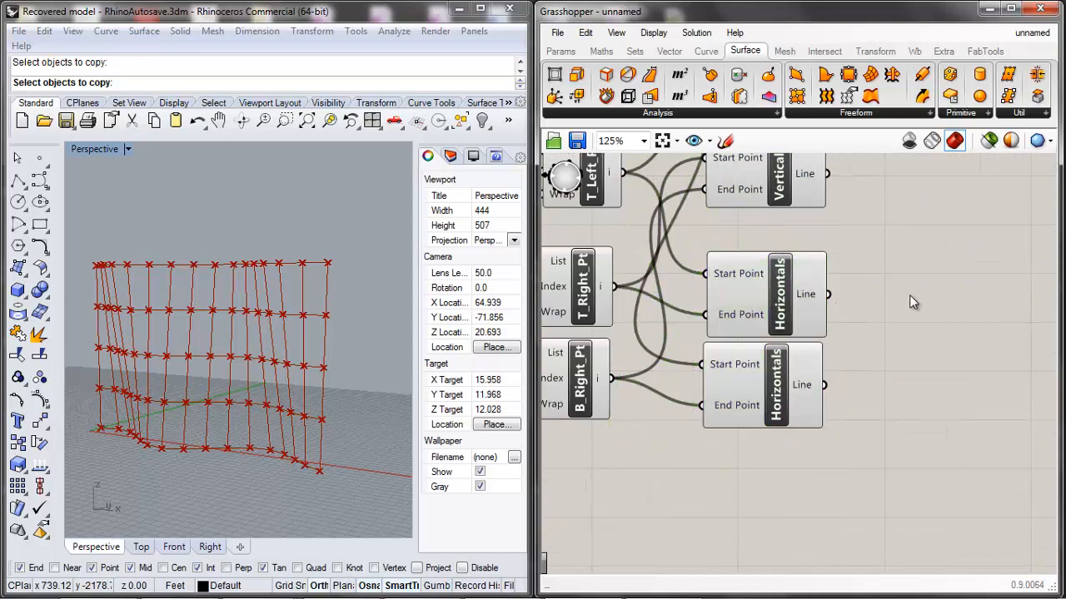
# Examine the lines of the two Verticals components in the Perspective viewport and review the arranged Verticals and Horizontals pairs.
pyautogui.scroll(-3, 866, 325)
pyautogui.scroll(3, 842, 224)
pyautogui.moveTo(850, 207); pyautogui.dragTo(783, 325)
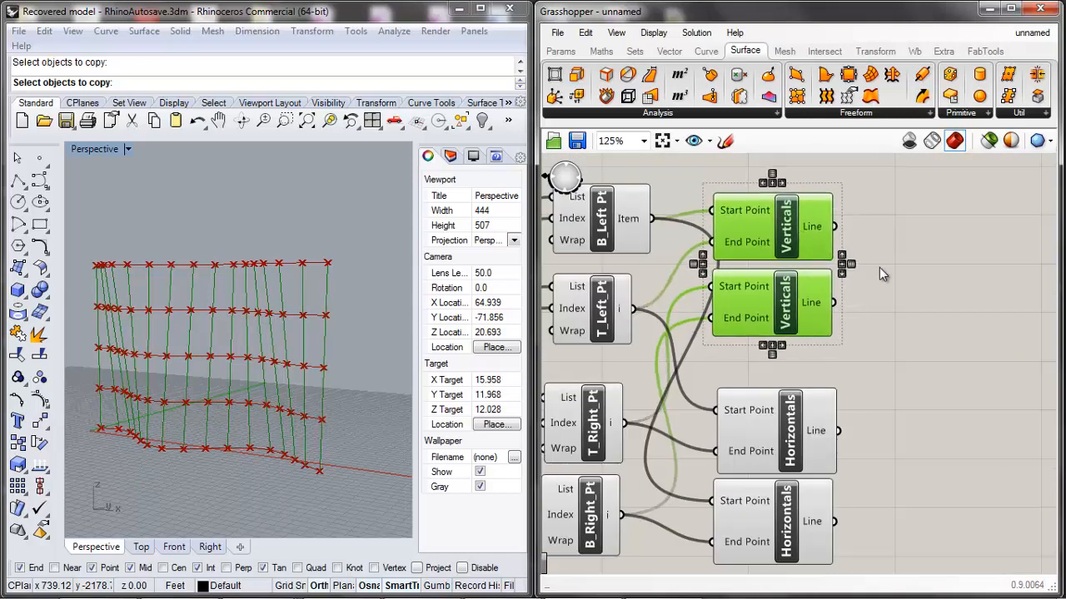
pyautogui.click(879, 267)
pyautogui.scroll(-3, 982, 329)
pyautogui.scroll(1, 904, 340)
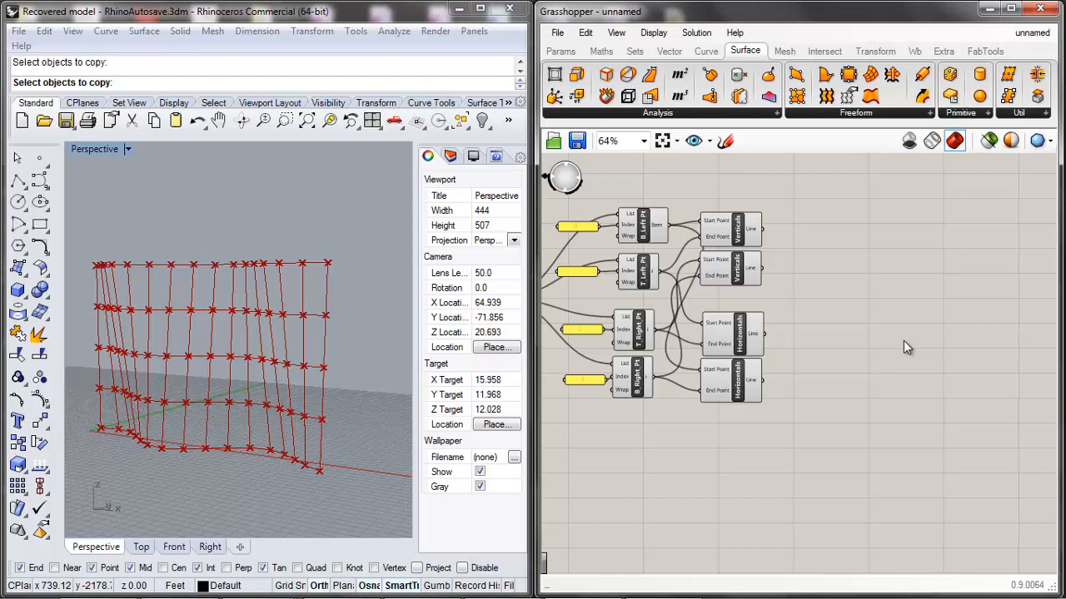
pyautogui.scroll(2, 895, 323)
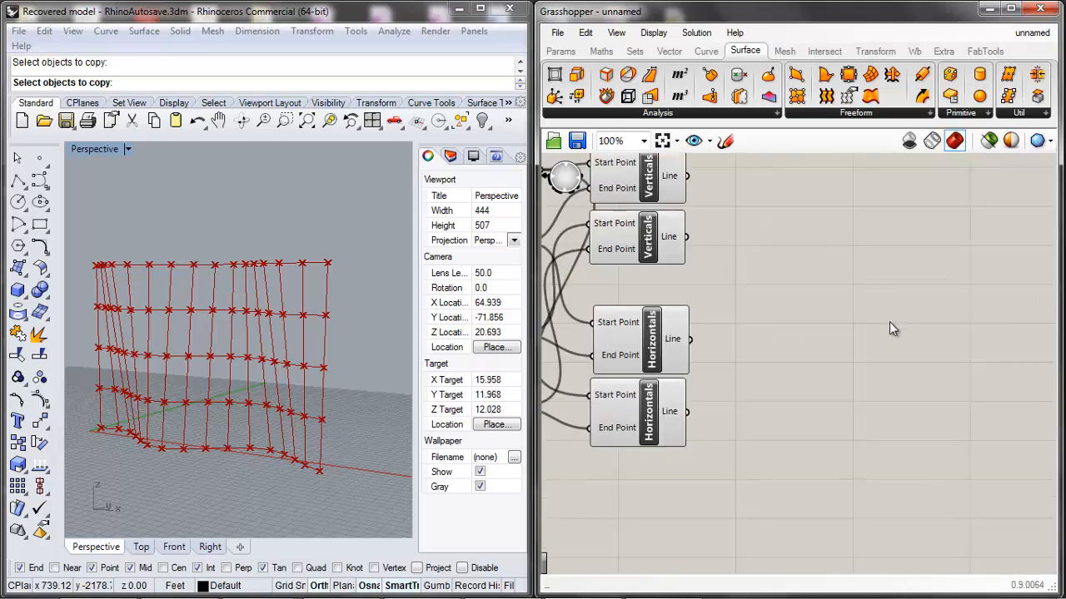
pyautogui.scroll(-1, 900, 301)
pyautogui.scroll(1, 901, 300)
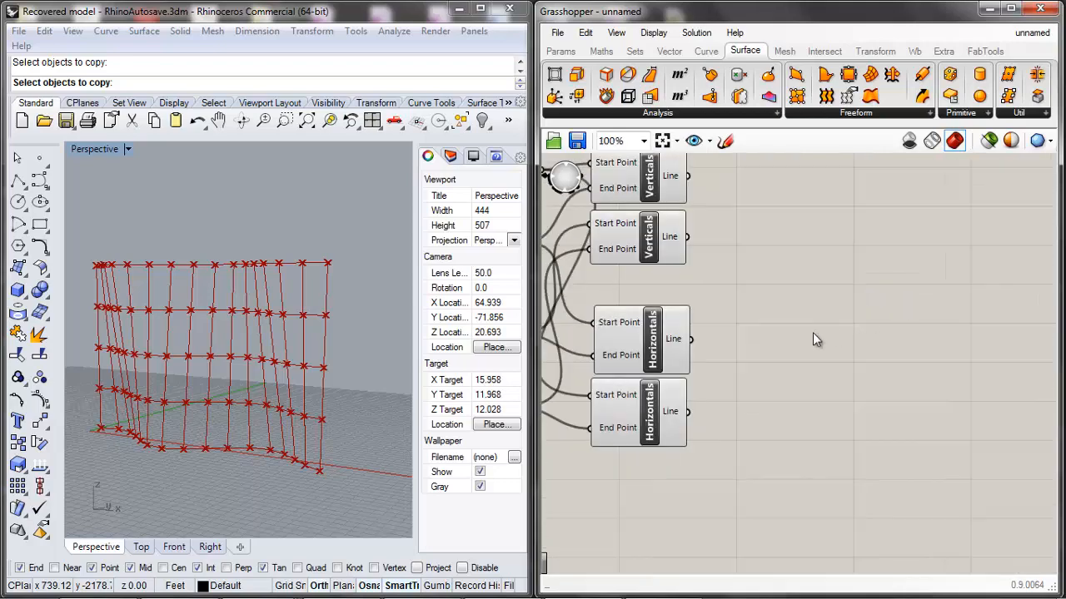
pyautogui.scroll(-2, 814, 334)
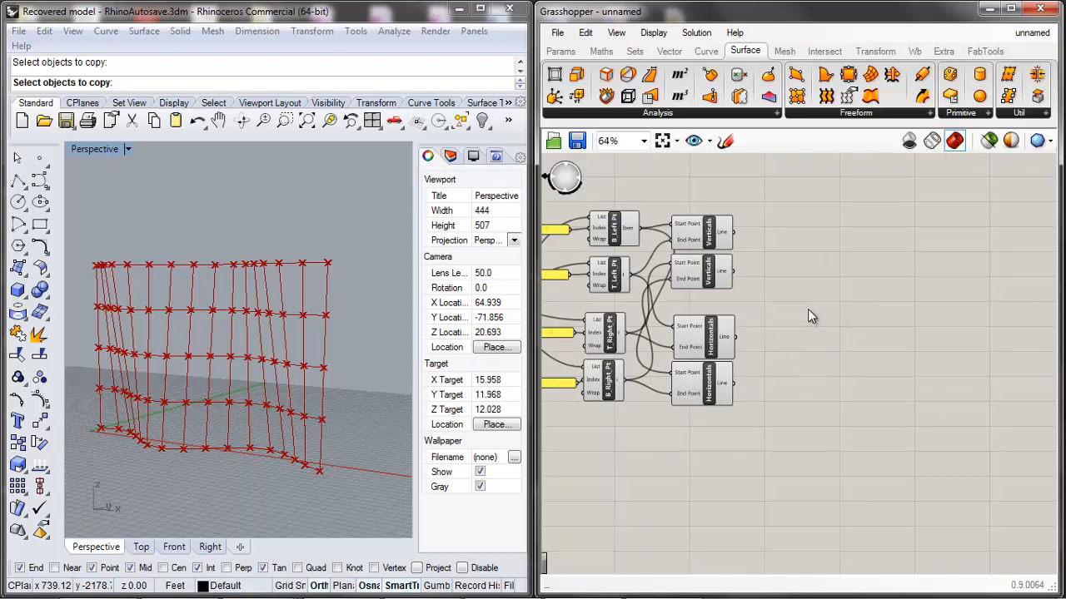
# Add a new two-point Line component in the empty canvas area beside the Verticals components.
pyautogui.doubleClick(825, 230)
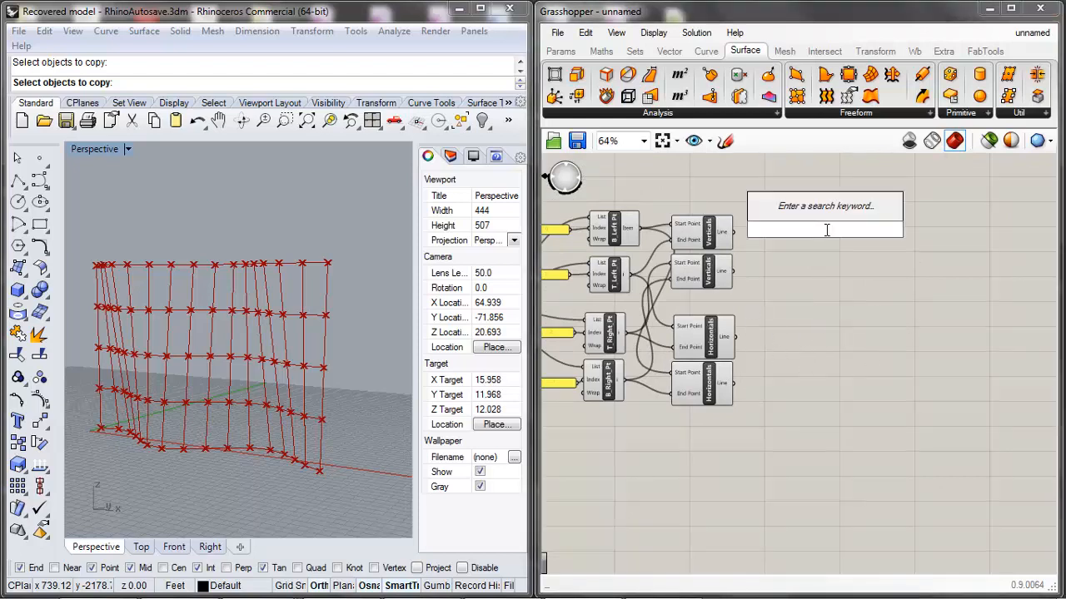
pyautogui.write('line')
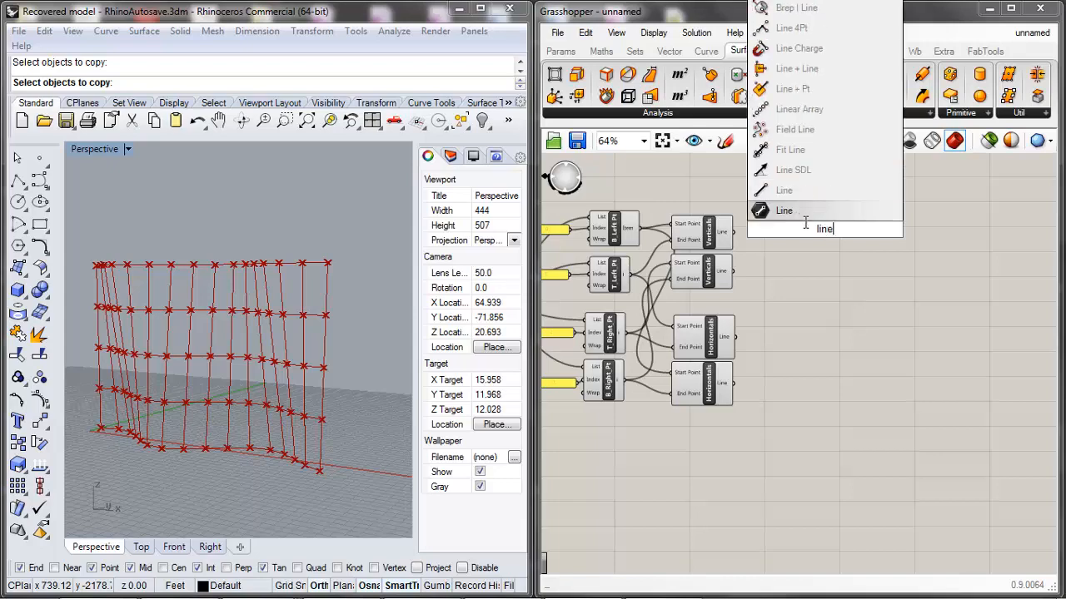
pyautogui.press('Return')
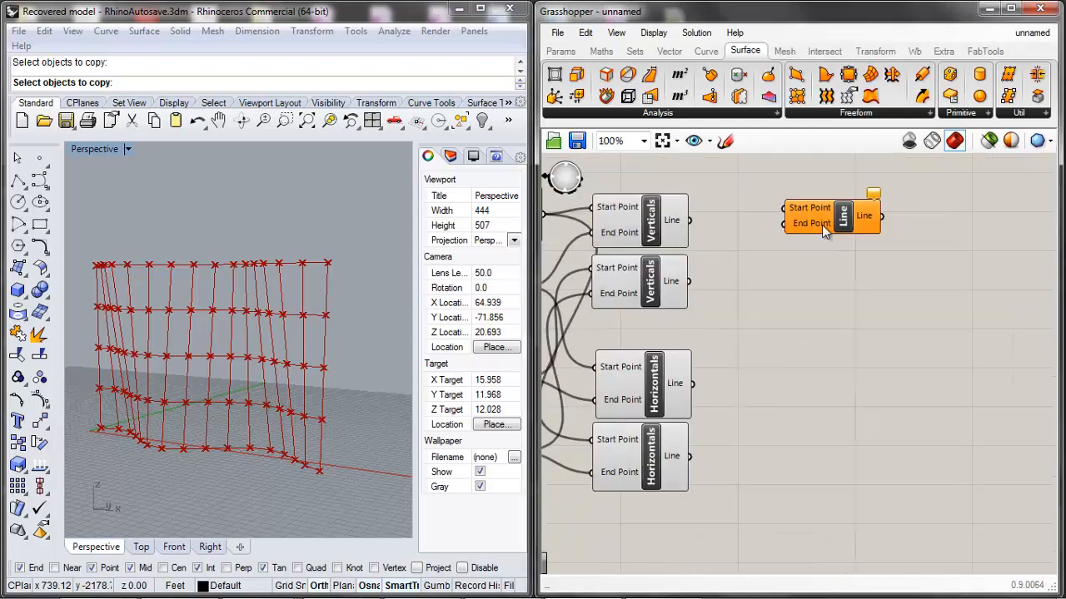
# Connect T_Left_Pt to the new Line component's Start Point and B_Right_Pt to its End Point, and inspect the diagonals.
pyautogui.moveTo(821, 225); pyautogui.dragTo(831, 223)
pyautogui.scroll(-2, 881, 266)
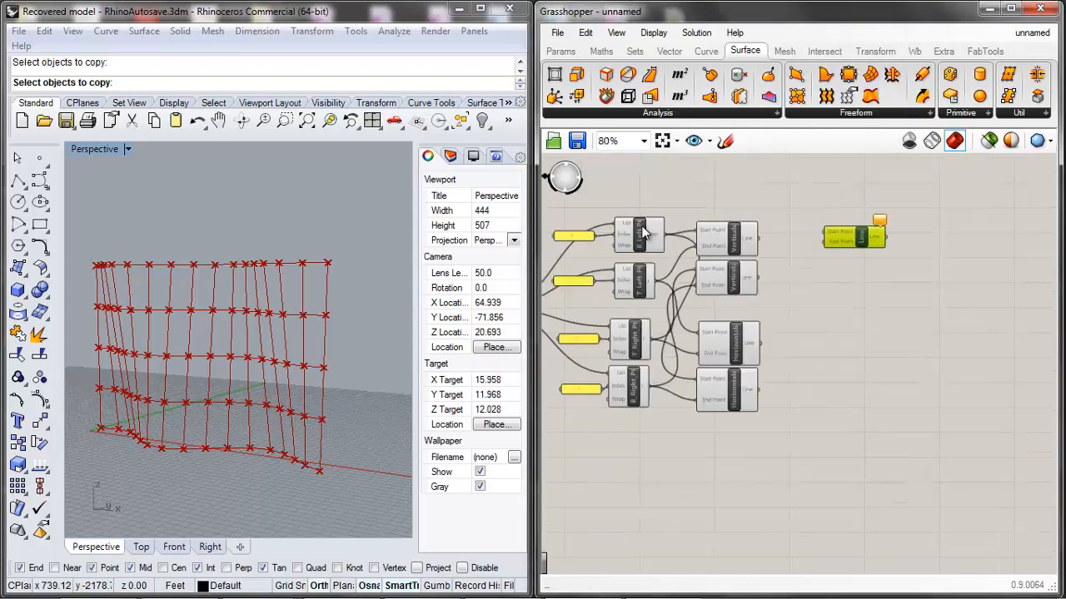
pyautogui.scroll(3, 643, 227)
pyautogui.click(650, 247)
pyautogui.click(652, 337)
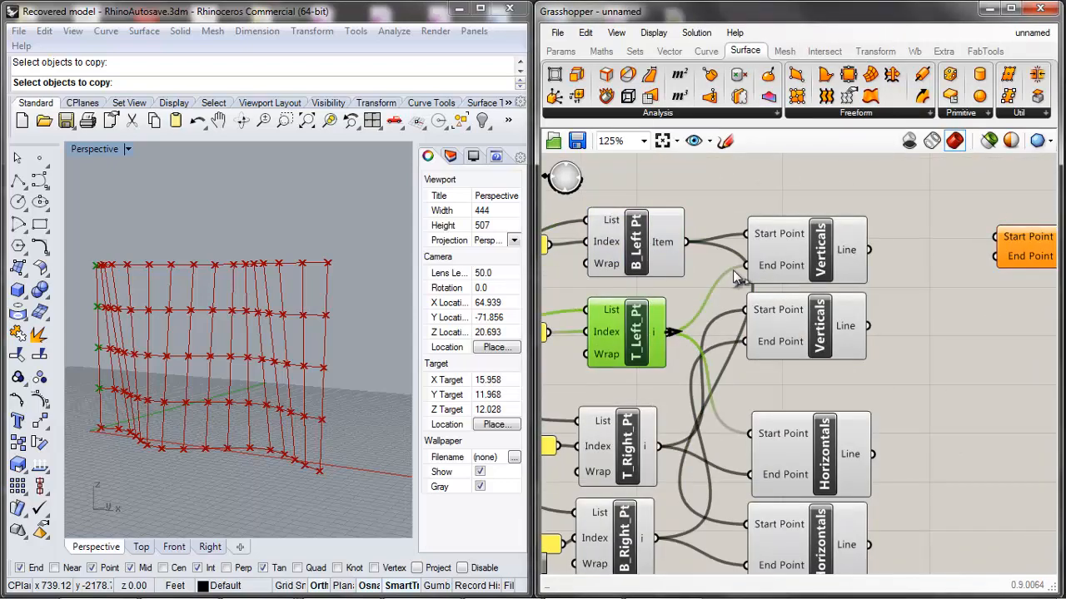
pyautogui.moveTo(868, 249); pyautogui.dragTo(996, 237)
pyautogui.scroll(-2, 634, 279)
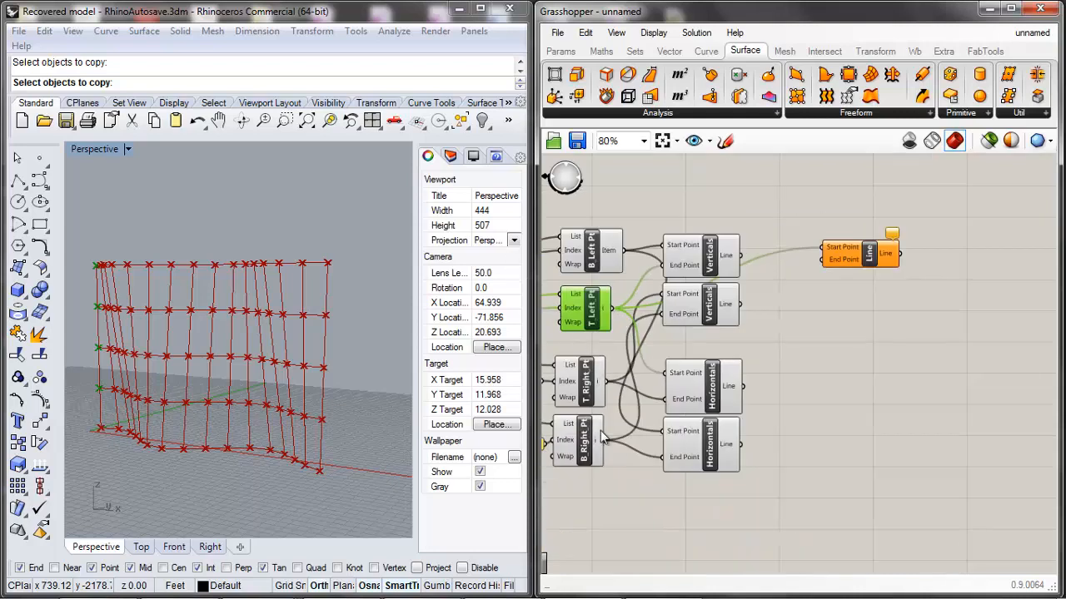
pyautogui.moveTo(739, 304); pyautogui.dragTo(822, 259)
pyautogui.click(862, 254)
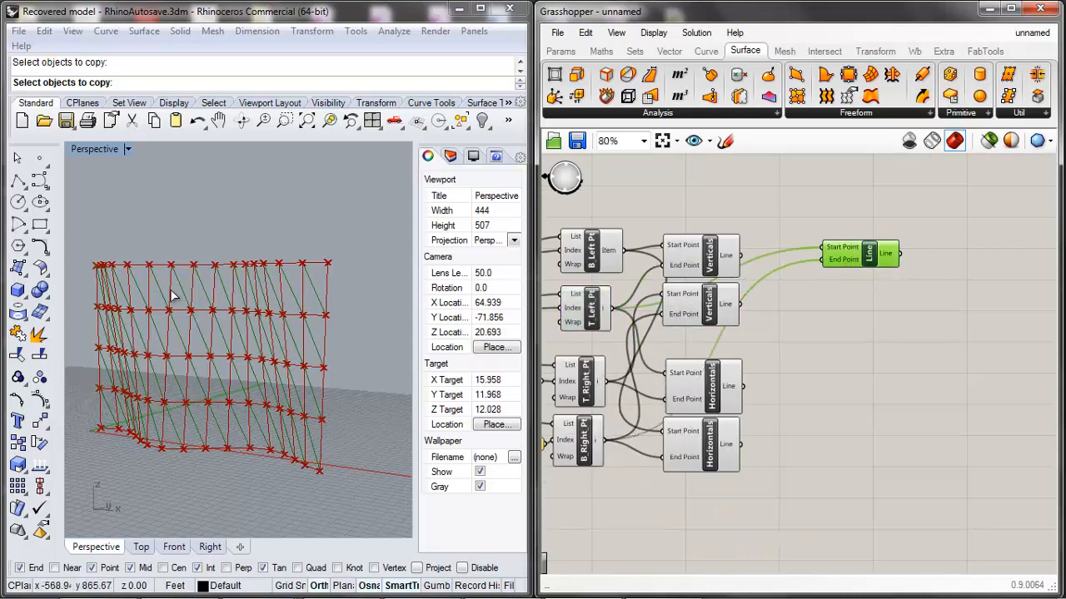
pyautogui.scroll(3, 224, 293)
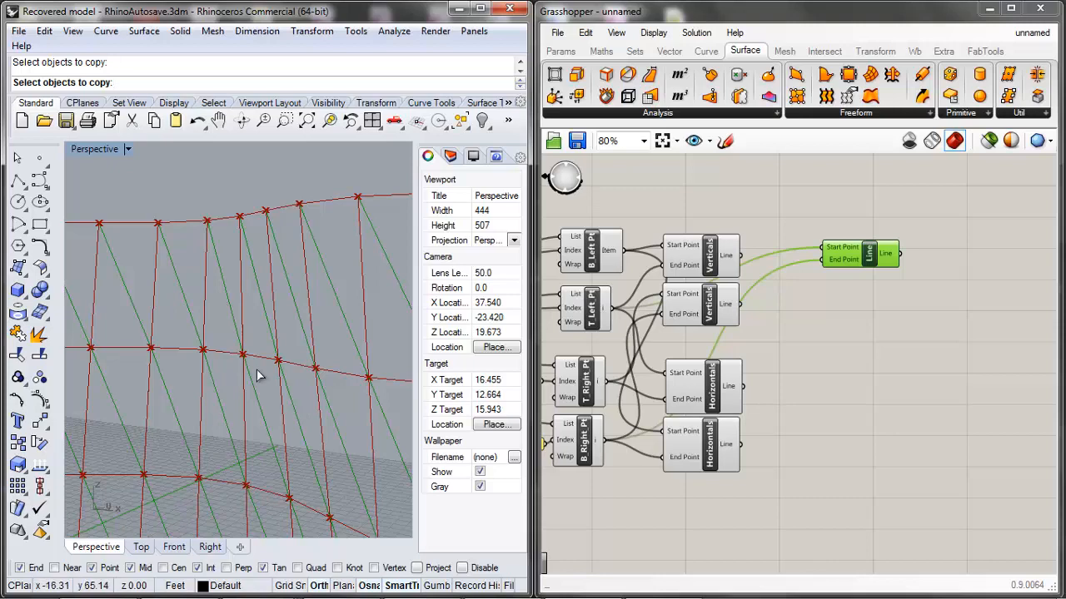
pyautogui.scroll(-2, 256, 368)
pyautogui.click(748, 270)
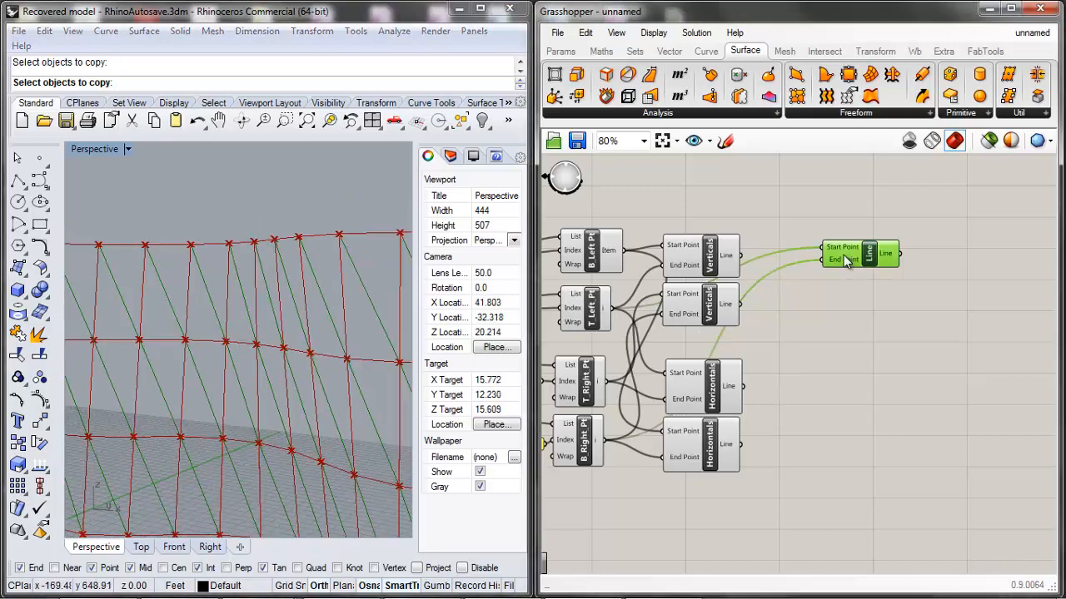
# Rename the newly wired Line component as "Diafonal Left".
pyautogui.moveTo(843, 255); pyautogui.dragTo(857, 252)
pyautogui.rightClick(881, 261)
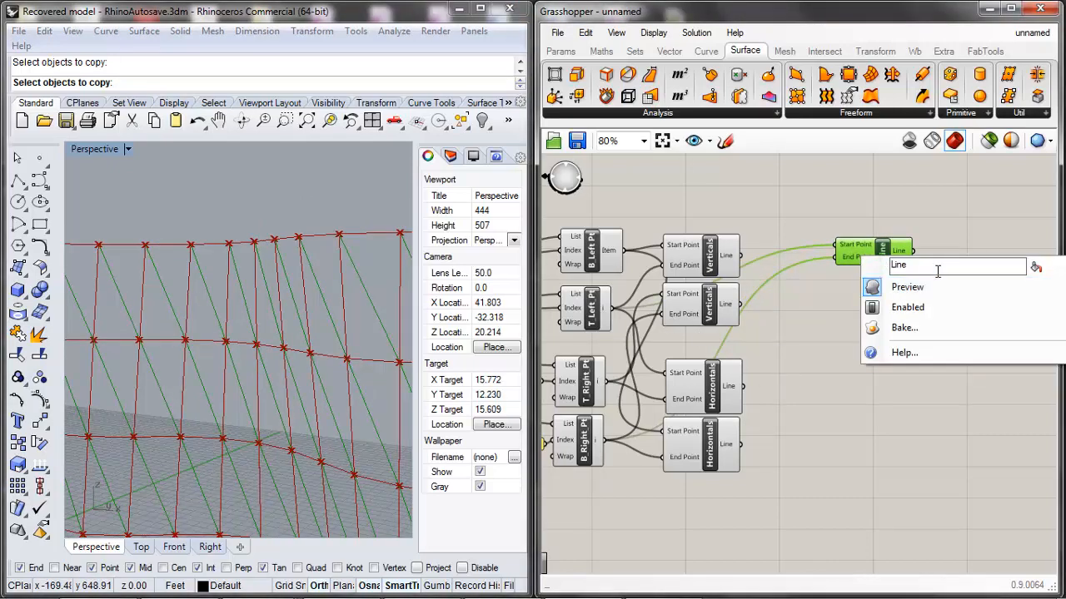
pyautogui.doubleClick(895, 265)
pyautogui.write('Diafonal Left')
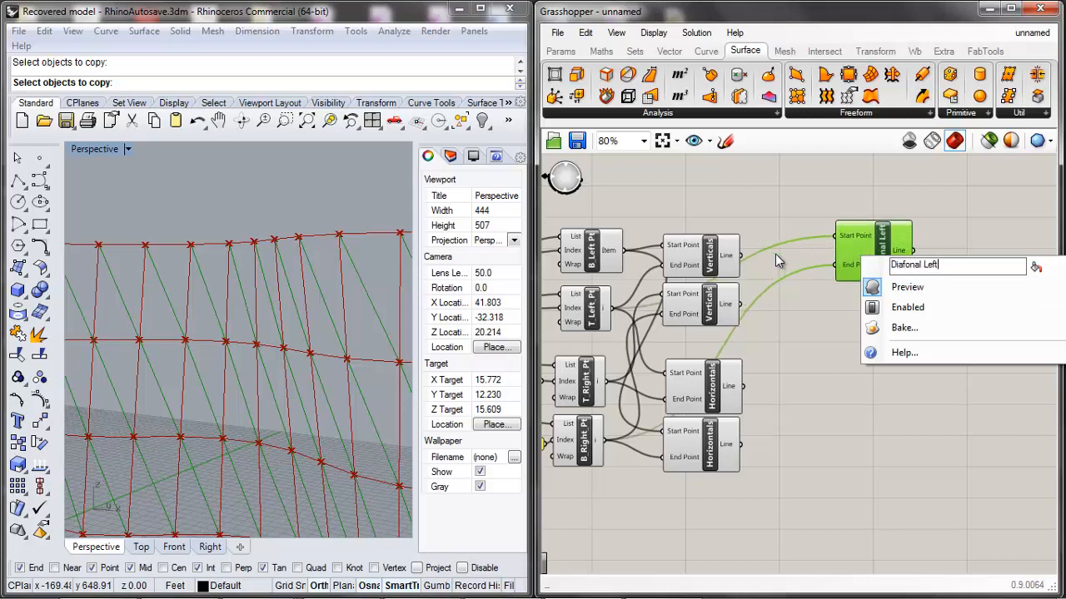
pyautogui.press('Return')
pyautogui.scroll(1, 881, 250)
pyautogui.scroll(-2, 878, 255)
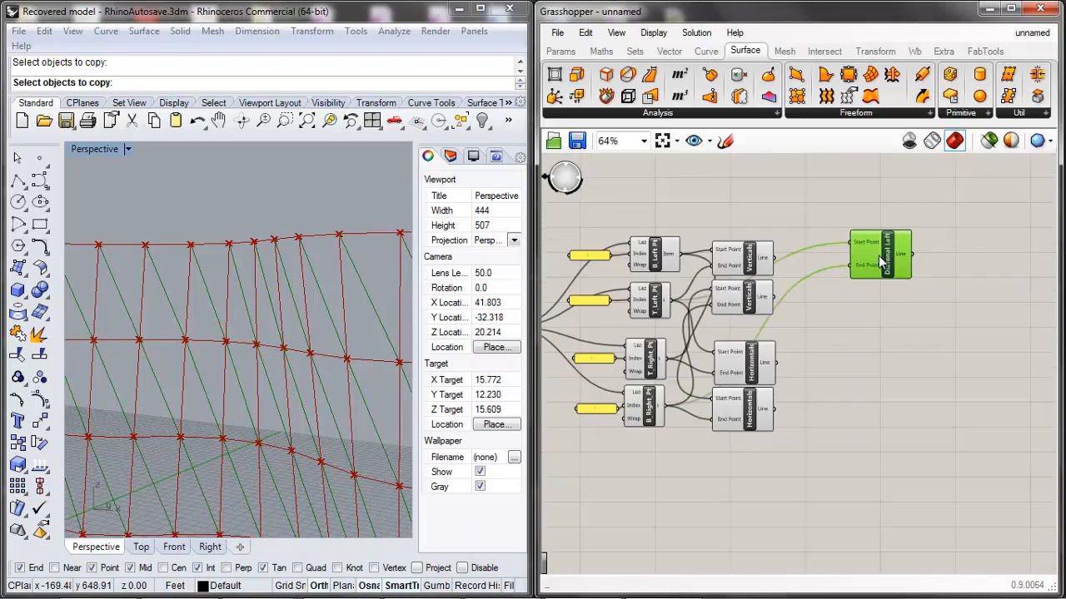
# Correct the spelling of the diagonal Line component's name to "Diagonal Left".
pyautogui.rightClick(891, 269)
pyautogui.press('Escape')
pyautogui.scroll(3, 880, 271)
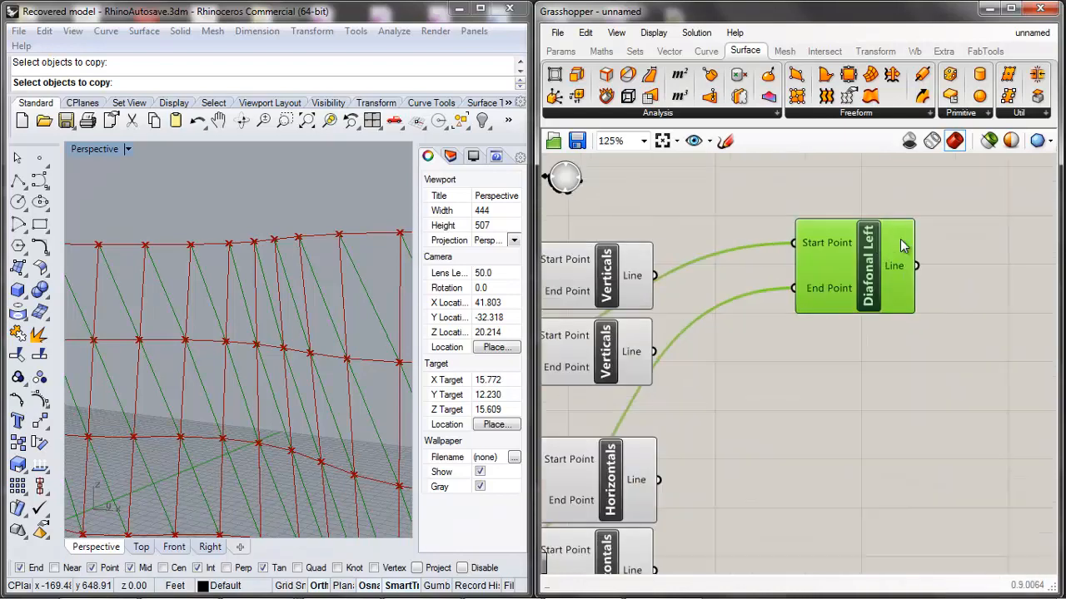
pyautogui.rightClick(881, 271)
pyautogui.press('Escape')
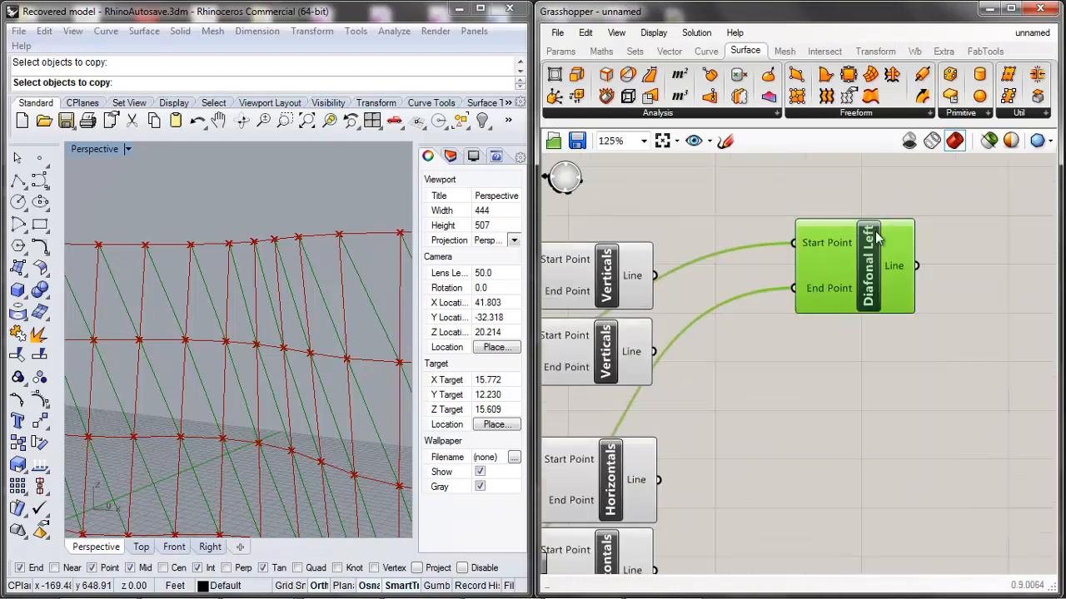
pyautogui.rightClick(881, 243)
pyautogui.press('BackSpace')
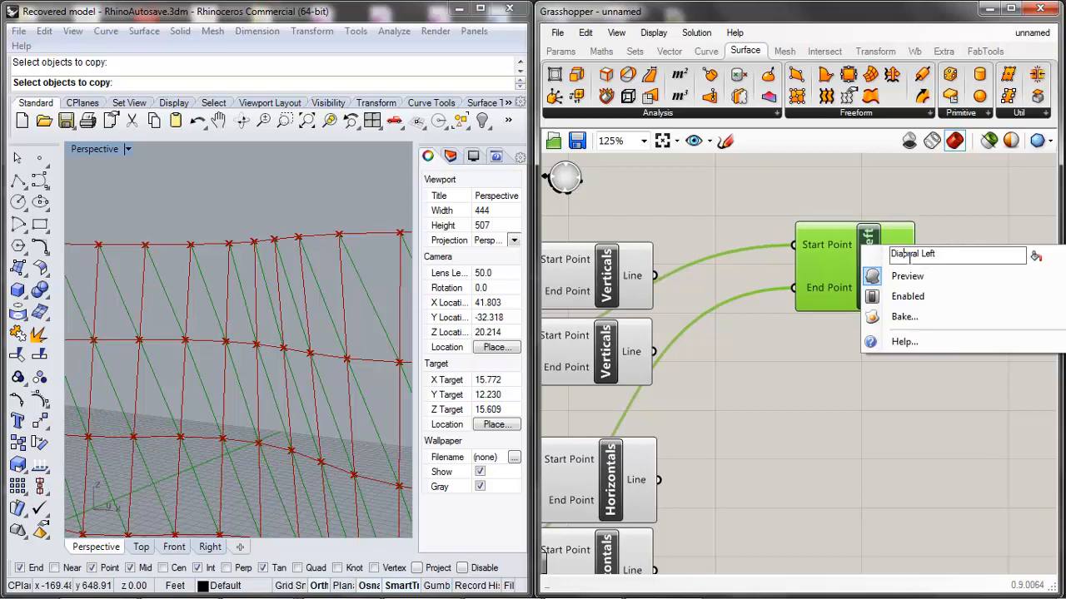
pyautogui.write('g')
pyautogui.click(757, 337)
# Duplicate the Diagonal Left component, placing the copy beneath the original.
pyautogui.scroll(-2, 825, 288)
pyautogui.moveTo(840, 299); pyautogui.dragTo(842, 321)
pyautogui.click(829, 378)
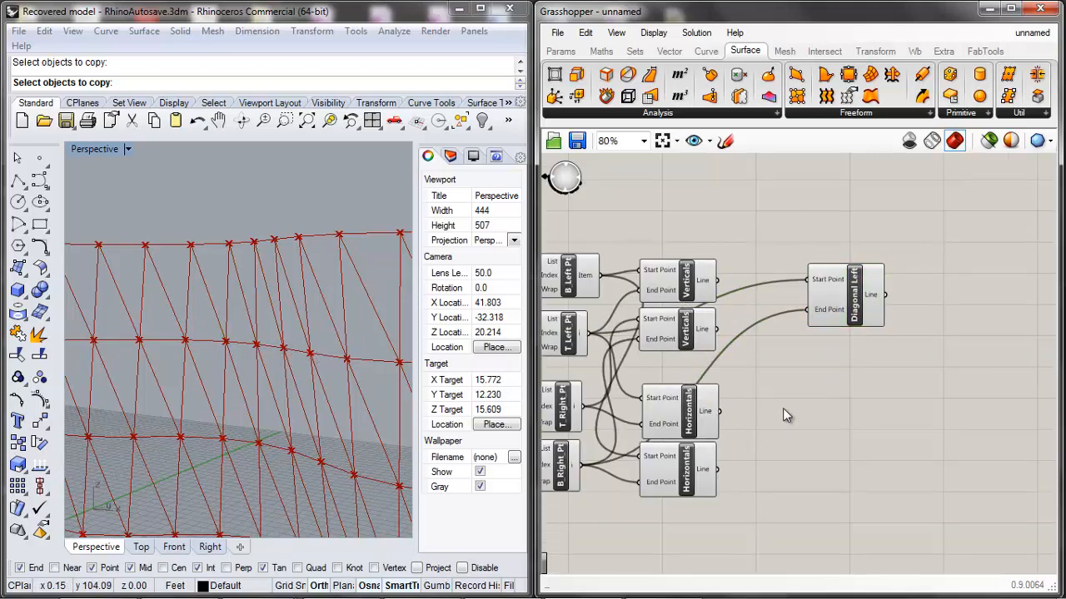
pyautogui.click(842, 320)
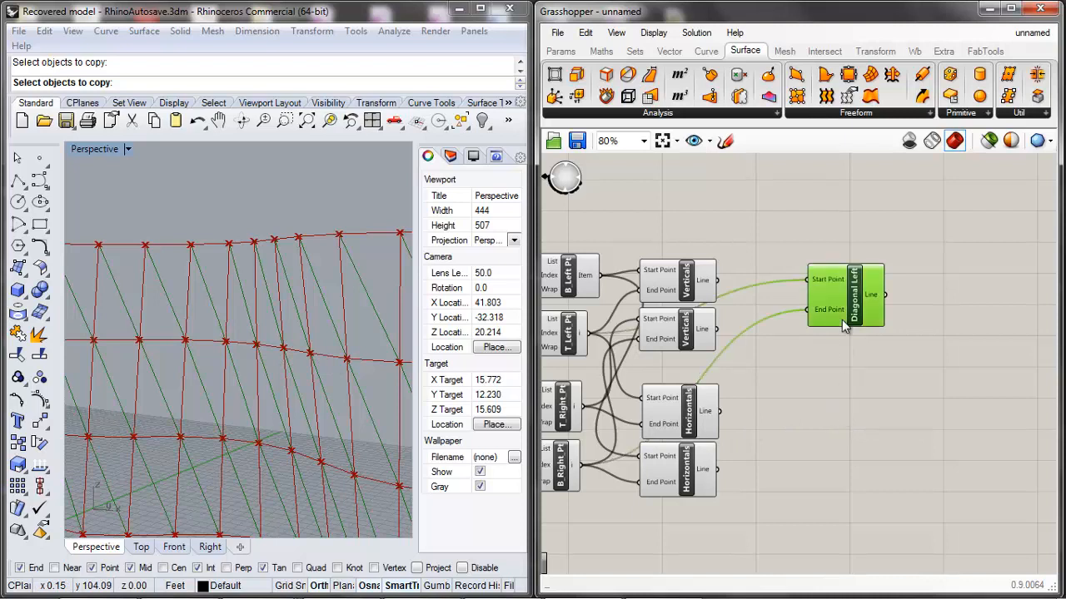
pyautogui.keyDown('alt'); pyautogui.moveTo(845, 320); pyautogui.dragTo(842, 449); pyautogui.keyUp('alt')
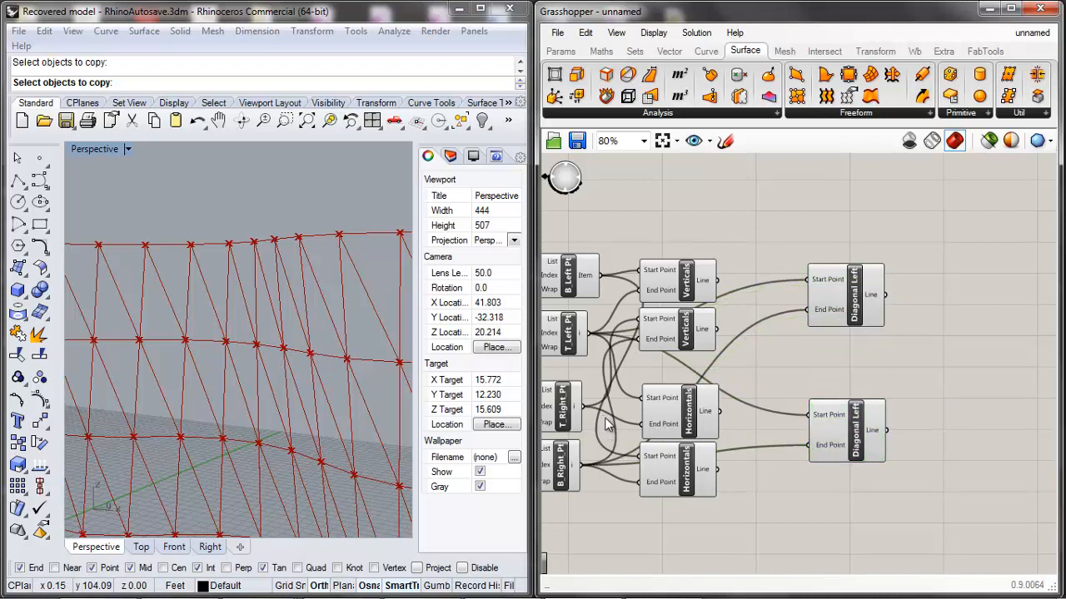
# Rewire the lower Diagonal Left copy, with B_Left_Pt as its Start Point and T_Right_Pt as its End Point.
pyautogui.moveTo(599, 275); pyautogui.dragTo(805, 414)
pyautogui.moveTo(582, 406); pyautogui.dragTo(812, 444)
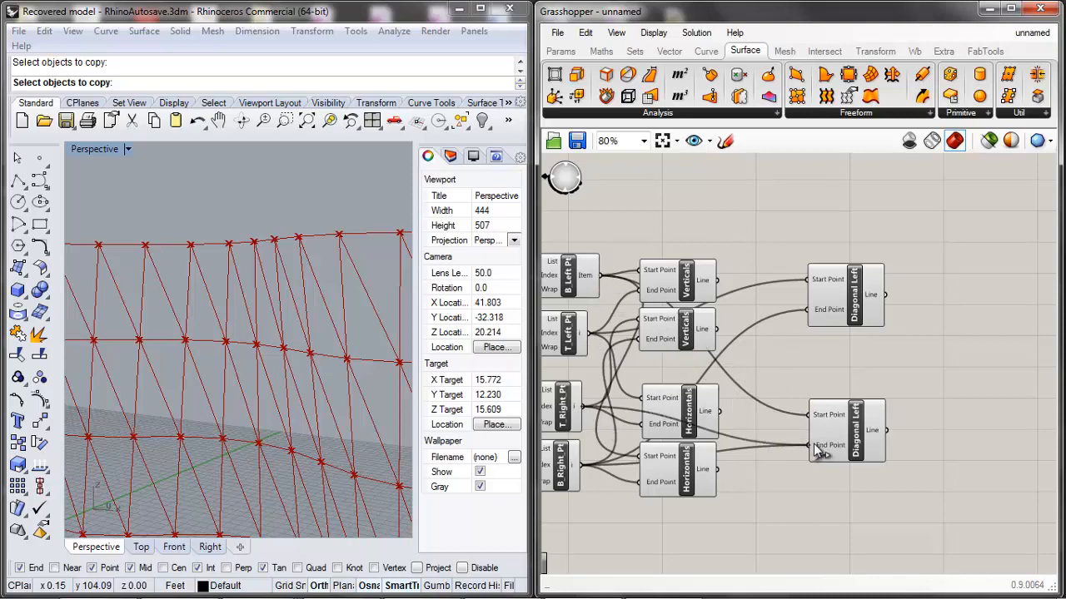
pyautogui.click(839, 434)
pyautogui.moveTo(716, 401); pyautogui.dragTo(691, 357, button='right')
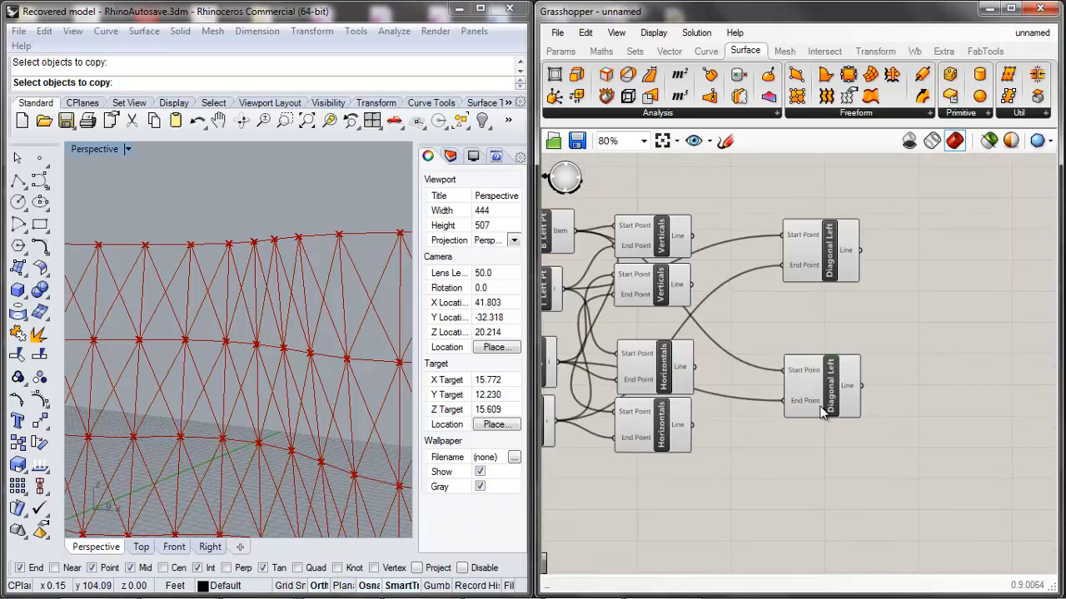
# Rename the lower Diagonal Left copy as "Diagonal Right".
pyautogui.rightClick(818, 265)
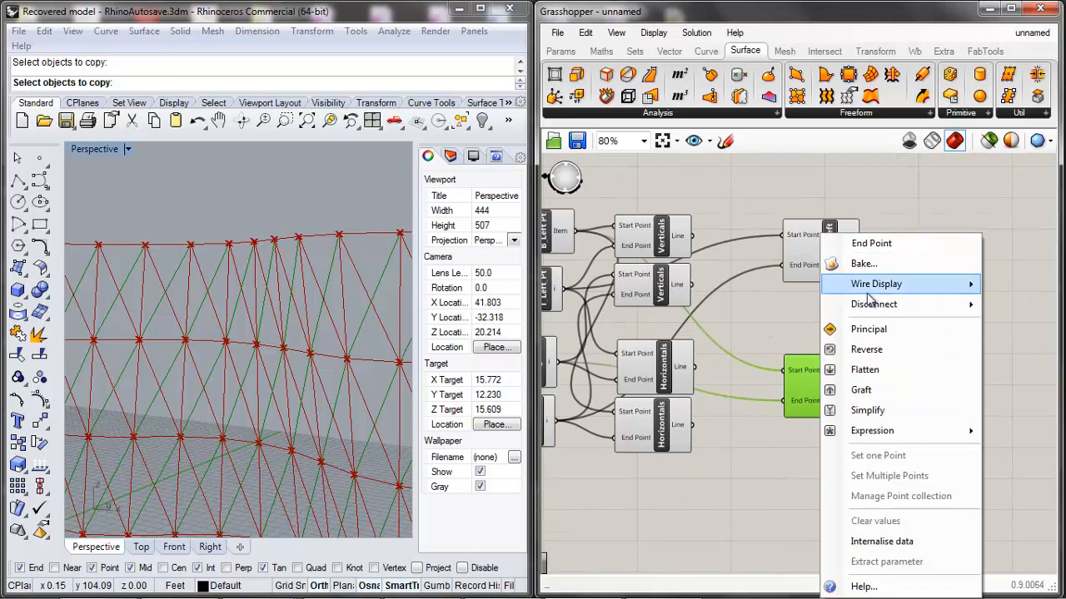
pyautogui.click(742, 353)
pyautogui.moveTo(898, 308); pyautogui.dragTo(901, 308, button='right')
pyautogui.rightClick(839, 381)
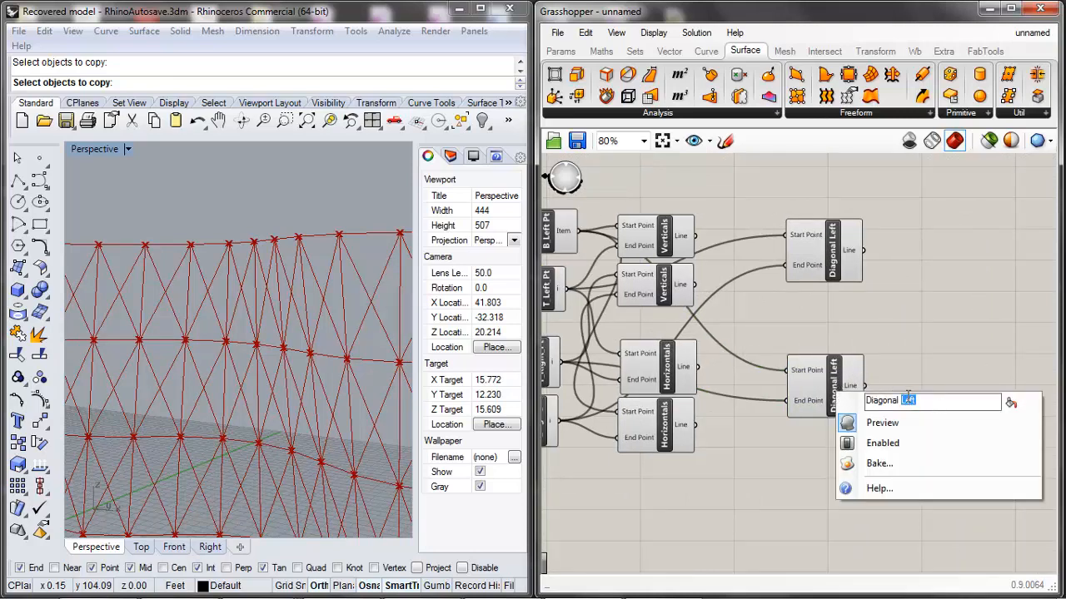
pyautogui.write('Right')
pyautogui.press('Return')
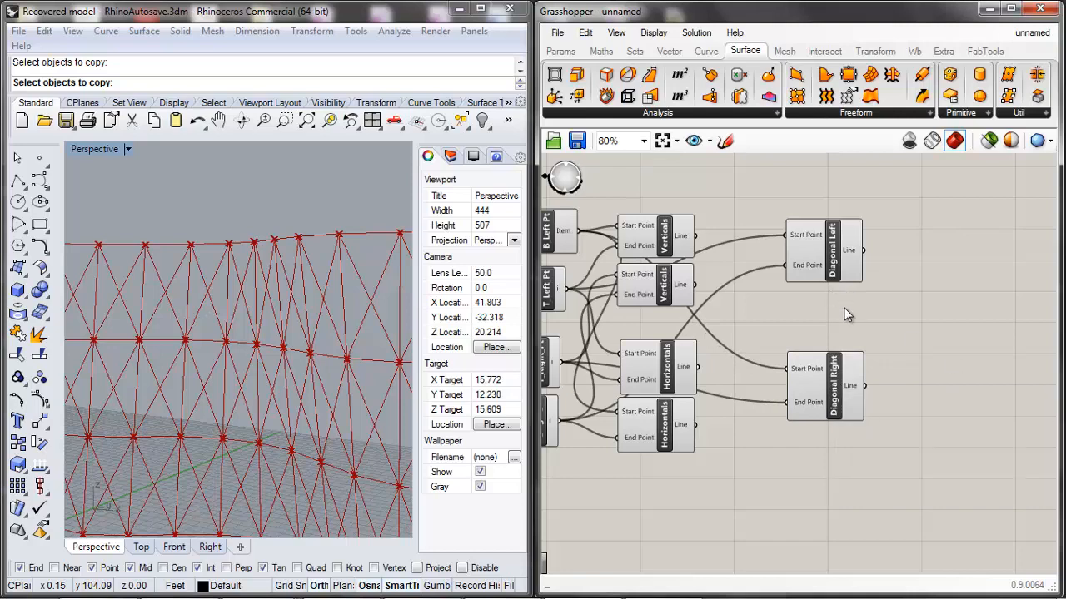
# Place the Diagonal Left component closely above Diagonal Right.
pyautogui.scroll(4, 847, 218)
pyautogui.click(853, 338)
pyautogui.scroll(1, 844, 310)
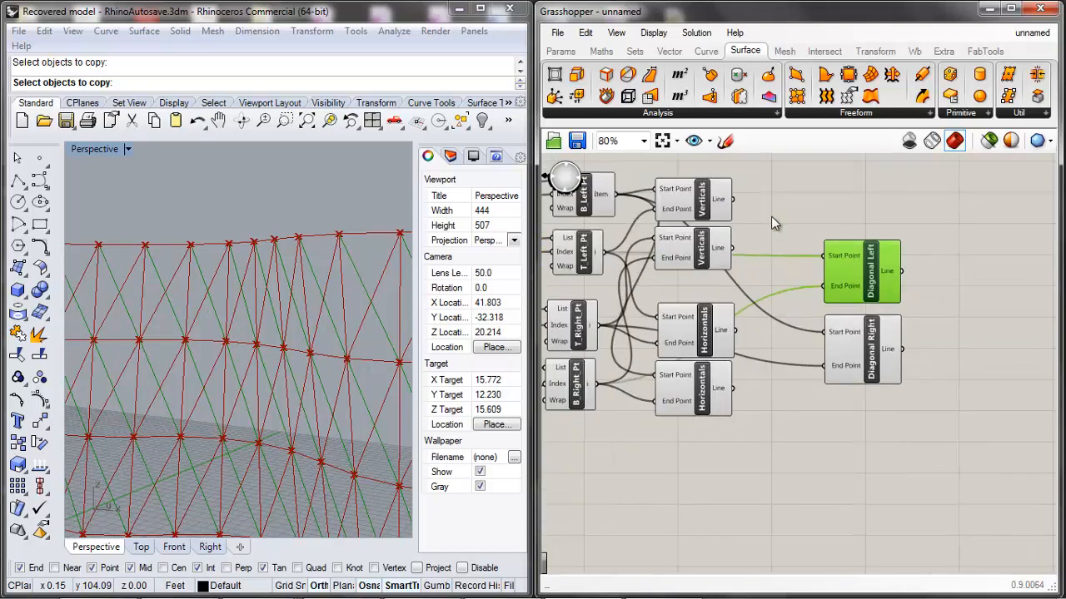
# Turn off the preview of both Verticals and both Horizontals components and view the diagonal grid in the Perspective viewport.
pyautogui.moveTo(768, 189); pyautogui.dragTo(712, 432)
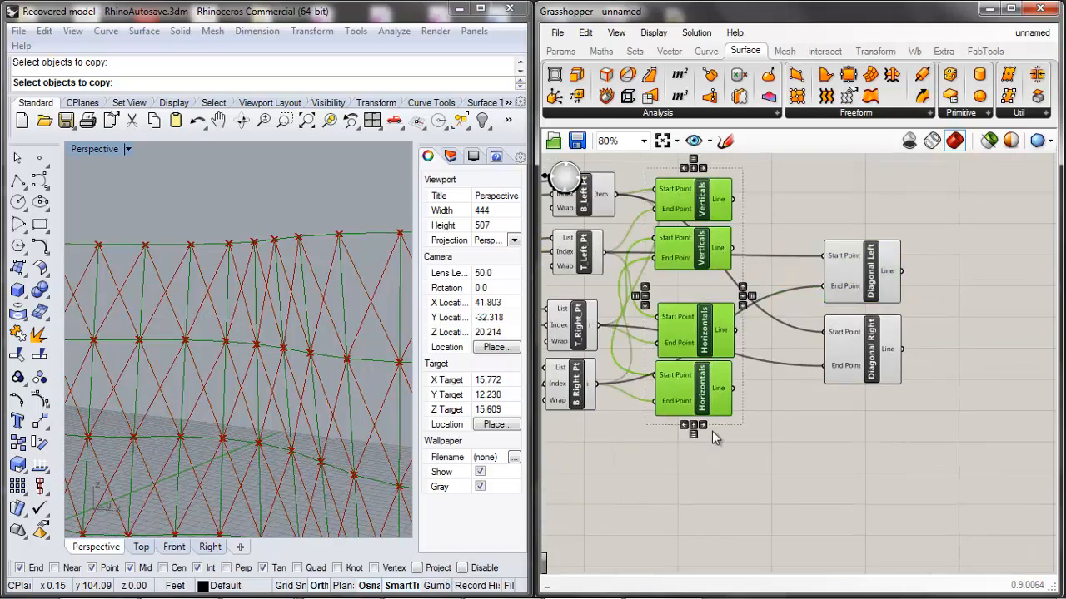
pyautogui.rightClick(679, 197)
pyautogui.click(905, 244)
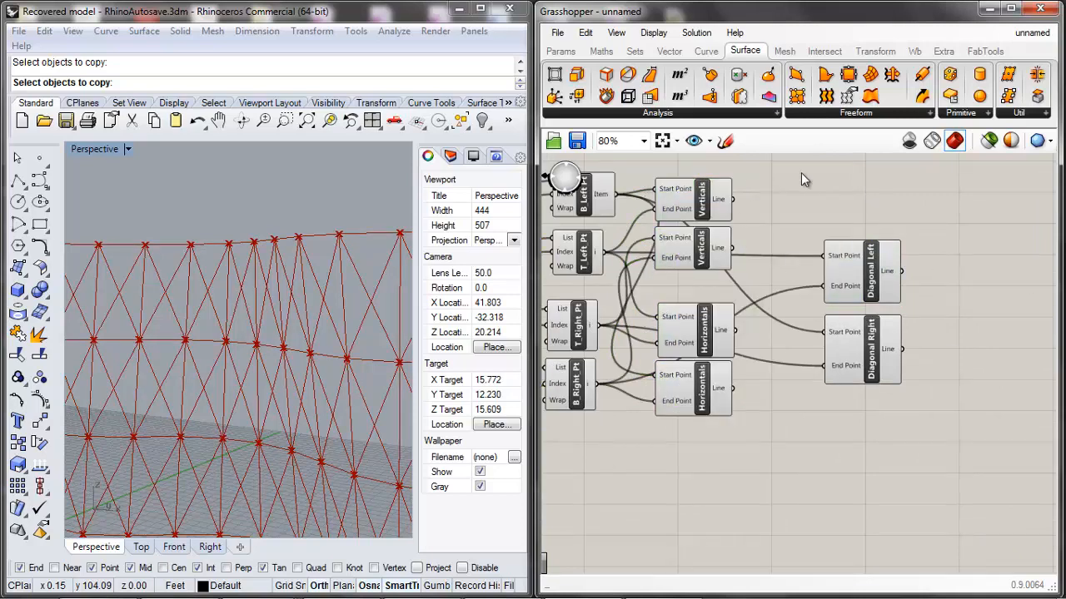
pyautogui.moveTo(778, 156); pyautogui.dragTo(648, 505)
pyautogui.rightClick(721, 278)
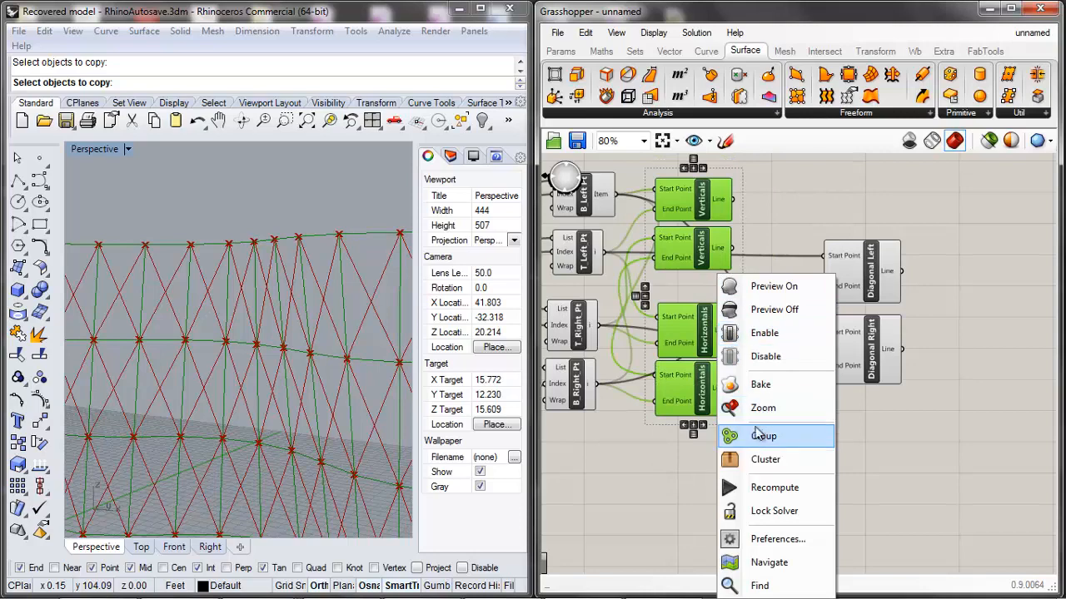
pyautogui.click(749, 308)
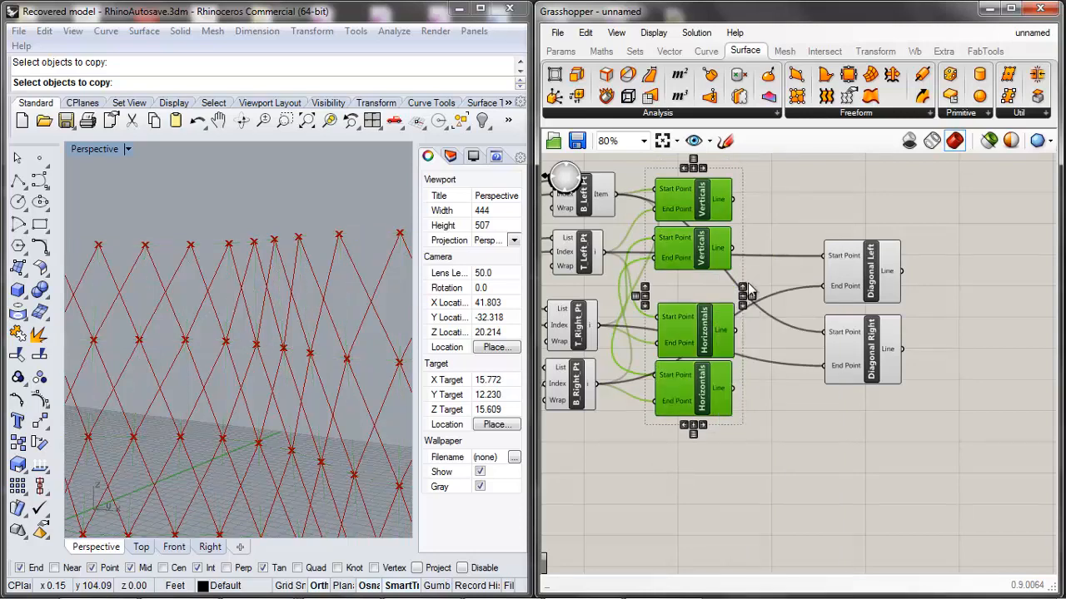
pyautogui.click(778, 198)
pyautogui.click(252, 352)
pyautogui.scroll(-8, 270, 327)
pyautogui.moveTo(271, 323); pyautogui.dragTo(297, 384, button='right')
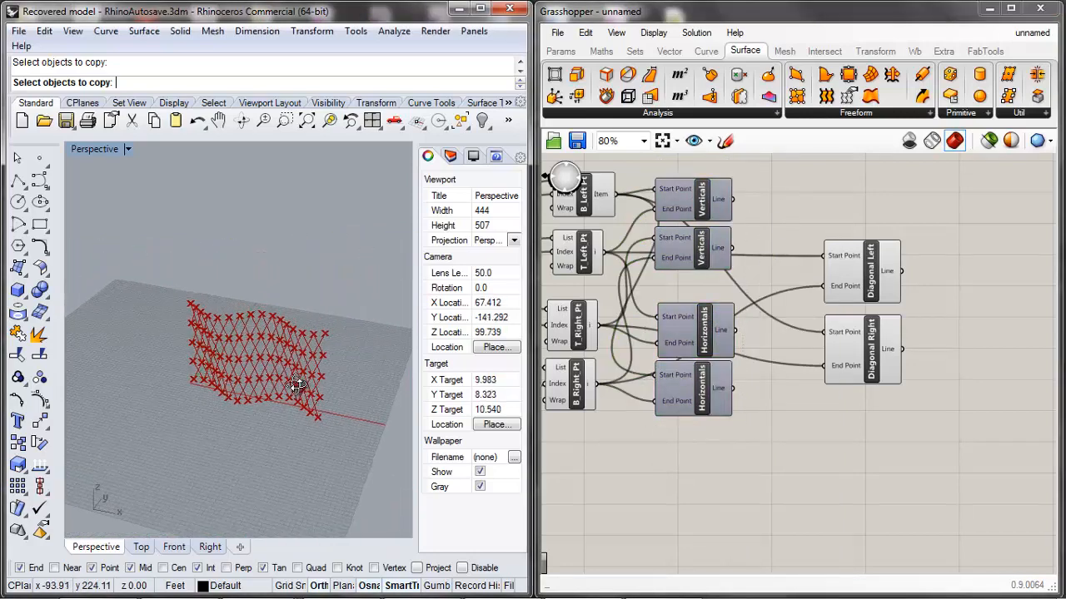
pyautogui.scroll(6, 299, 384)
# Turn off the preview of the four corner point List Items and view the remaining diagonal lines from another angle.
pyautogui.click(847, 458)
pyautogui.scroll(-1, 847, 458)
pyautogui.moveTo(653, 277); pyautogui.dragTo(739, 314, button='right')
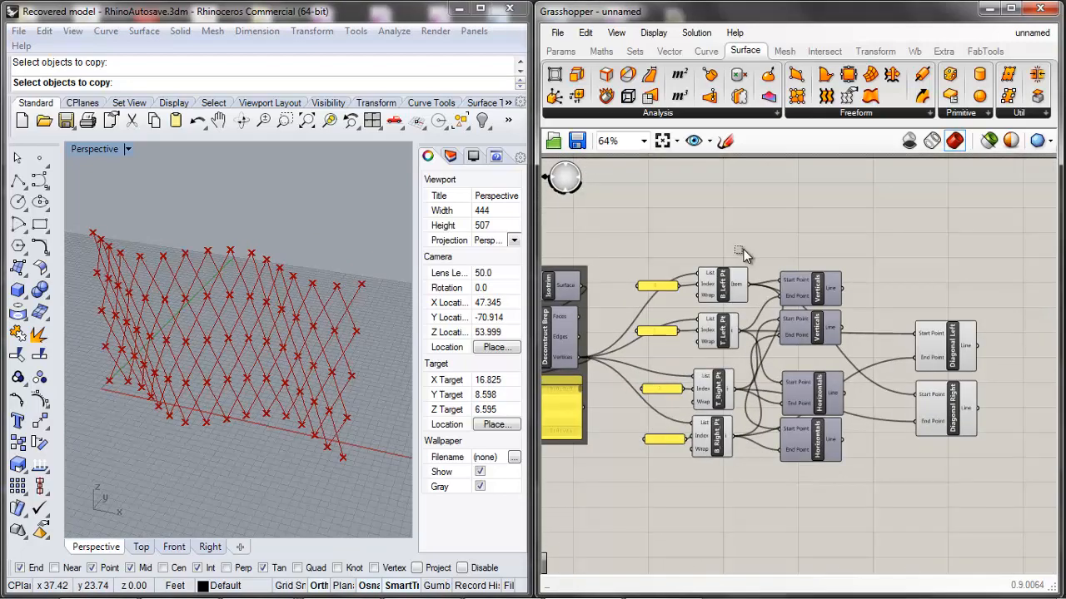
pyautogui.moveTo(744, 249); pyautogui.dragTo(699, 483)
pyautogui.middleClick(718, 371)
pyautogui.click(752, 332)
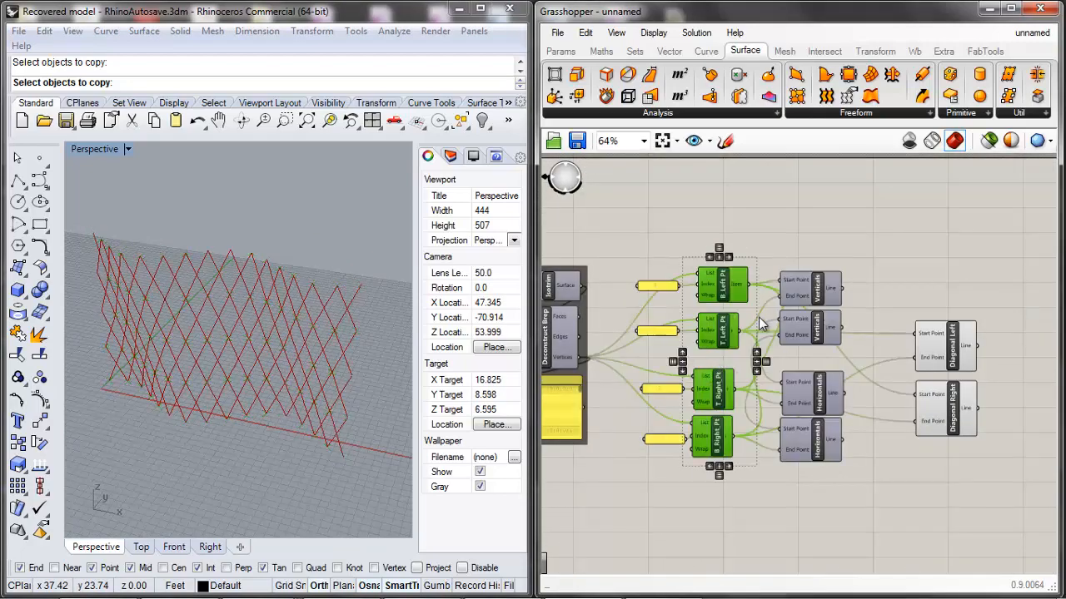
pyautogui.click(746, 246)
pyautogui.click(171, 440)
pyautogui.moveTo(172, 441); pyautogui.dragTo(350, 345, button='right')
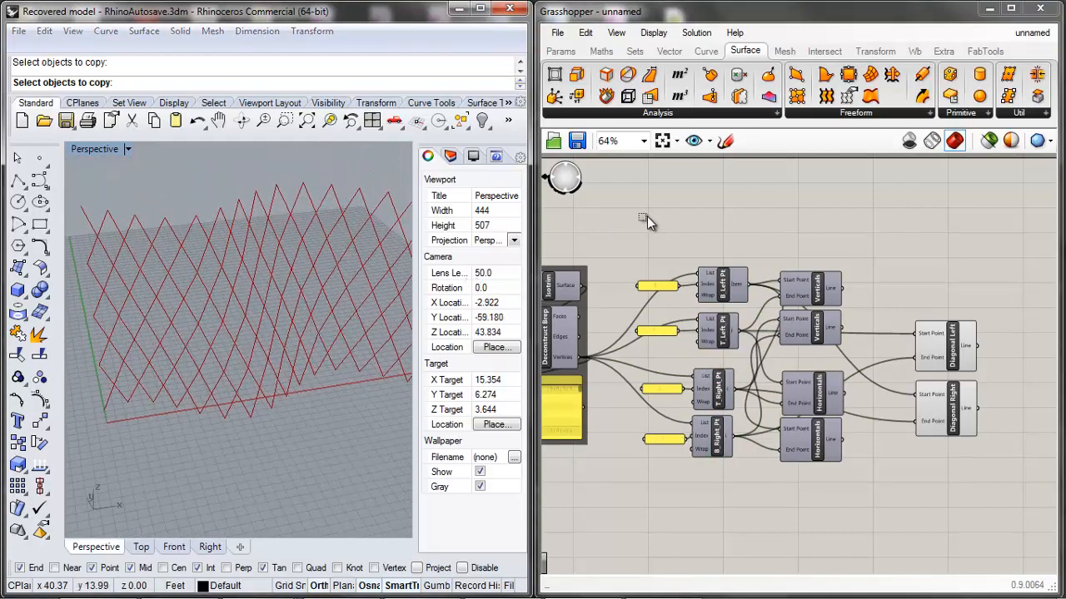
# Move Diagonal Left and Diagonal Right together slightly up beside the Verticals and Horizontals components.
pyautogui.scroll(-5, 647, 216)
pyautogui.scroll(4, 834, 372)
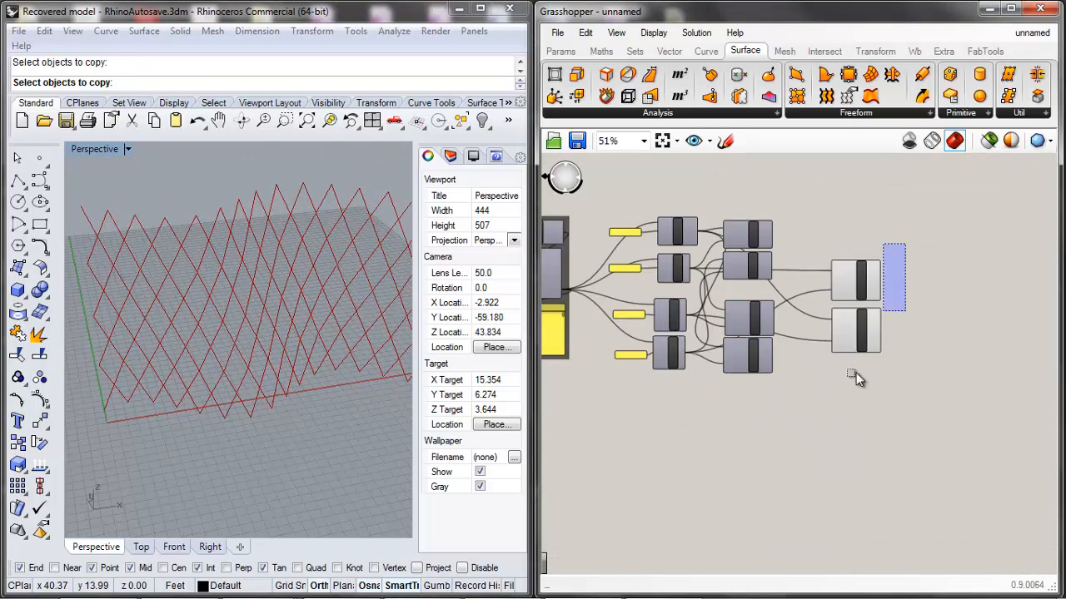
pyautogui.moveTo(855, 372); pyautogui.dragTo(852, 372)
pyautogui.moveTo(856, 286); pyautogui.dragTo(851, 260)
pyautogui.click(828, 379)
pyautogui.scroll(-3, 825, 379)
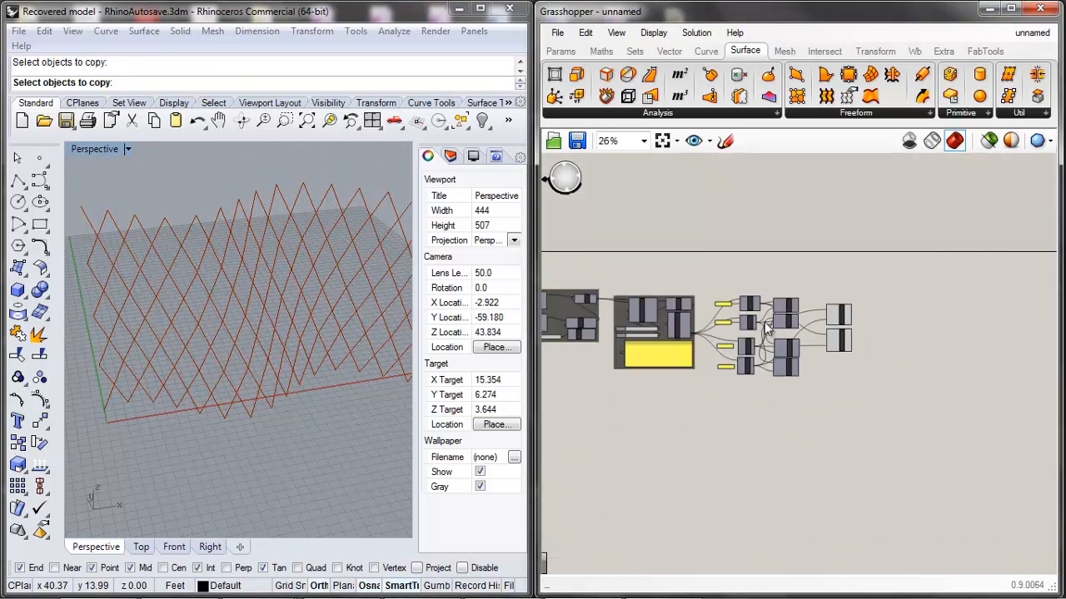
# Group the index panels, corner point List Items, Verticals, Horizontals and both Diagonal components.
pyautogui.moveTo(919, 252); pyautogui.dragTo(725, 406)
pyautogui.rightClick(758, 348)
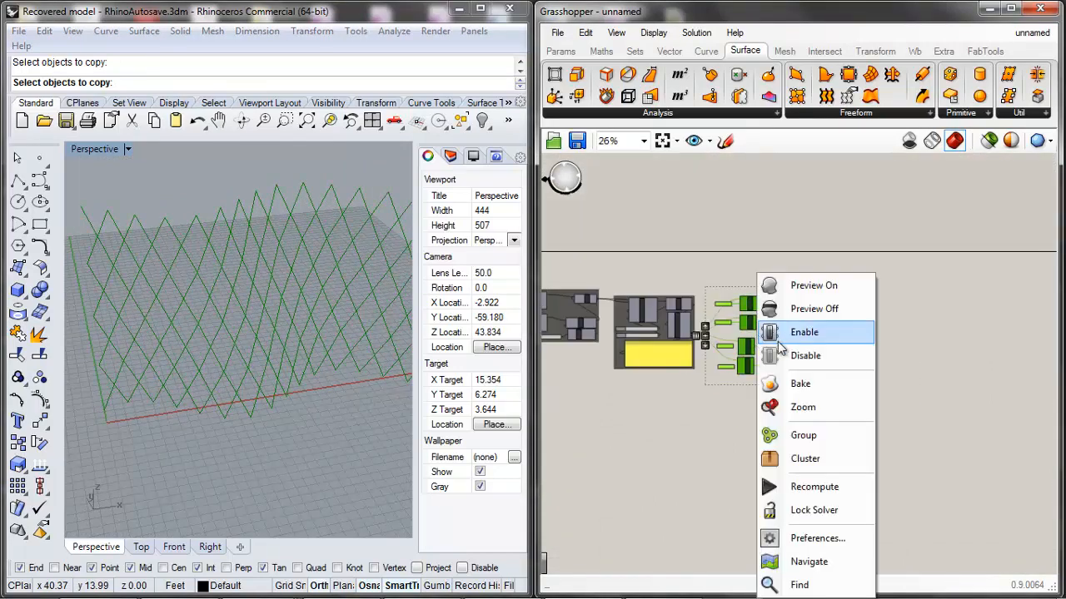
pyautogui.click(828, 441)
pyautogui.scroll(2, 796, 351)
pyautogui.moveTo(805, 367); pyautogui.dragTo(817, 363)
pyautogui.click(815, 408)
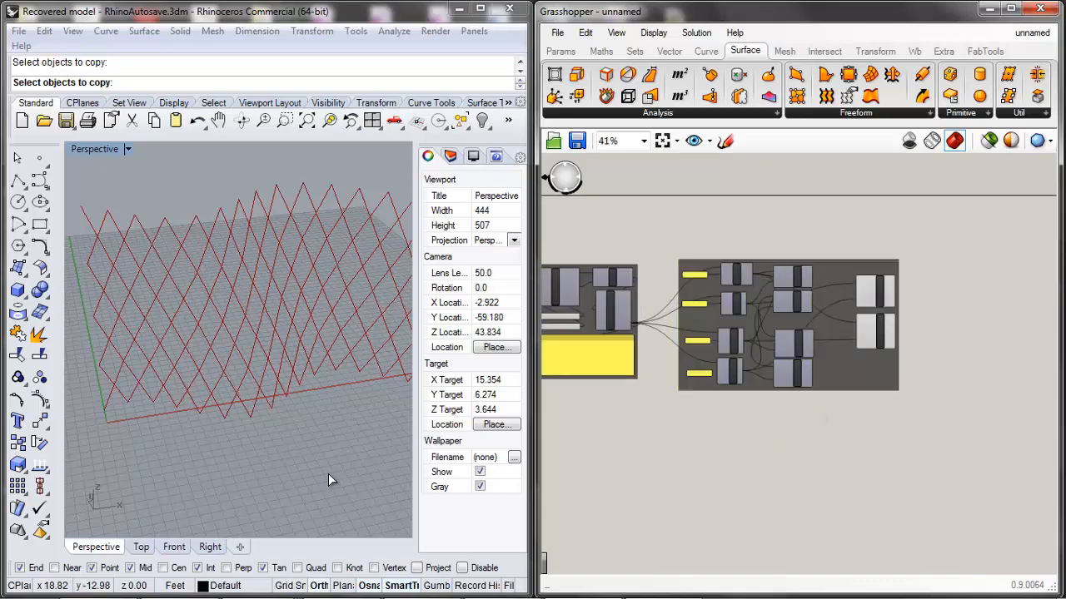
pyautogui.scroll(-16, 131, 363)
pyautogui.scroll(8, 175, 346)
pyautogui.moveTo(274, 353); pyautogui.dragTo(135, 317, button='right')
pyautogui.scroll(-4, 135, 317)
pyautogui.scroll(8, 184, 296)
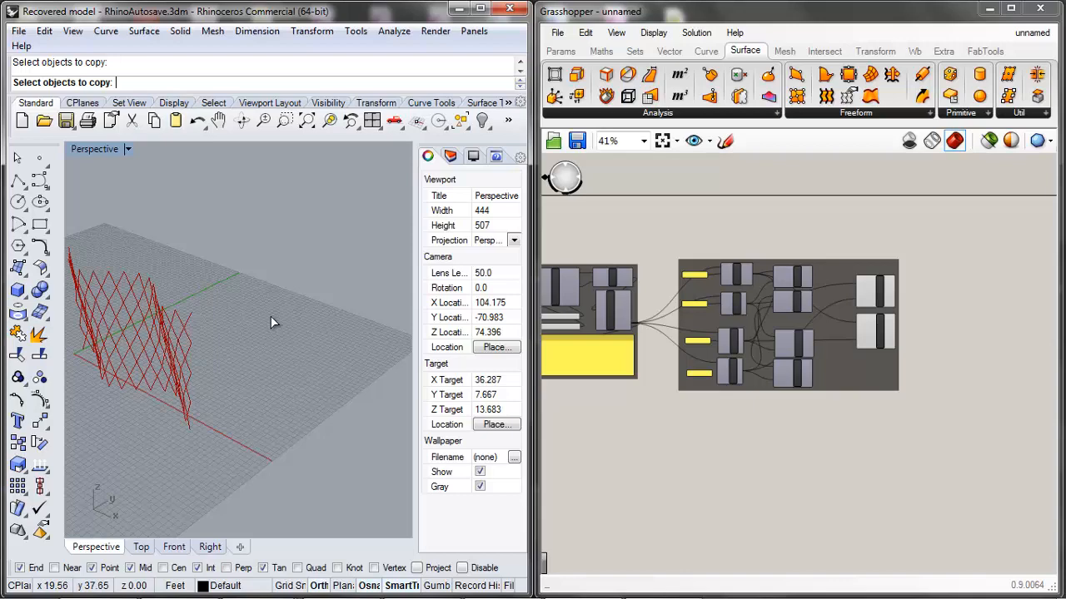
pyautogui.click(106, 30)
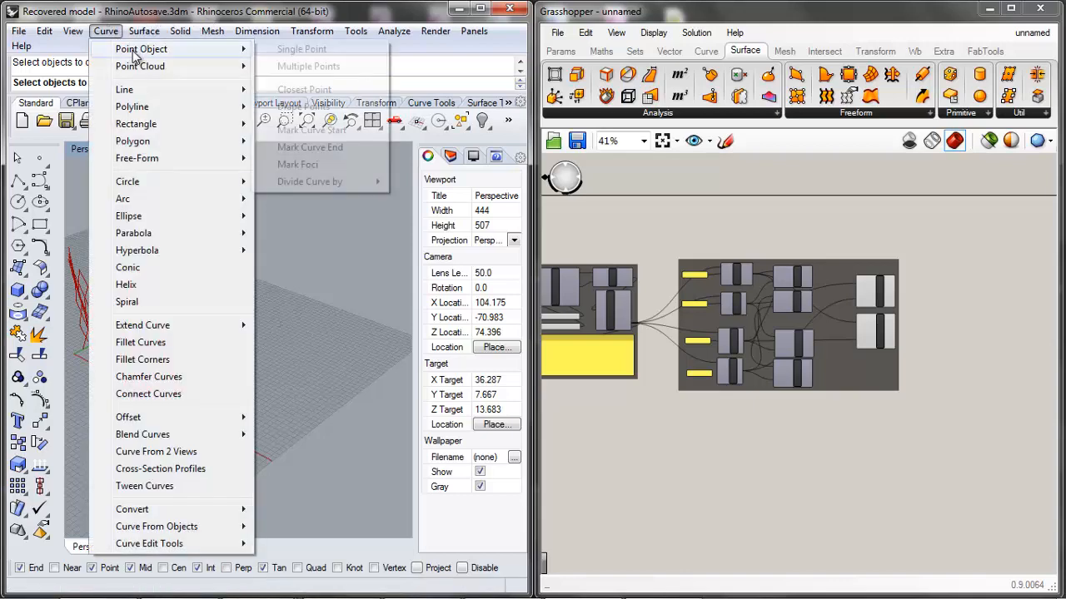
pyautogui.moveTo(167, 161)
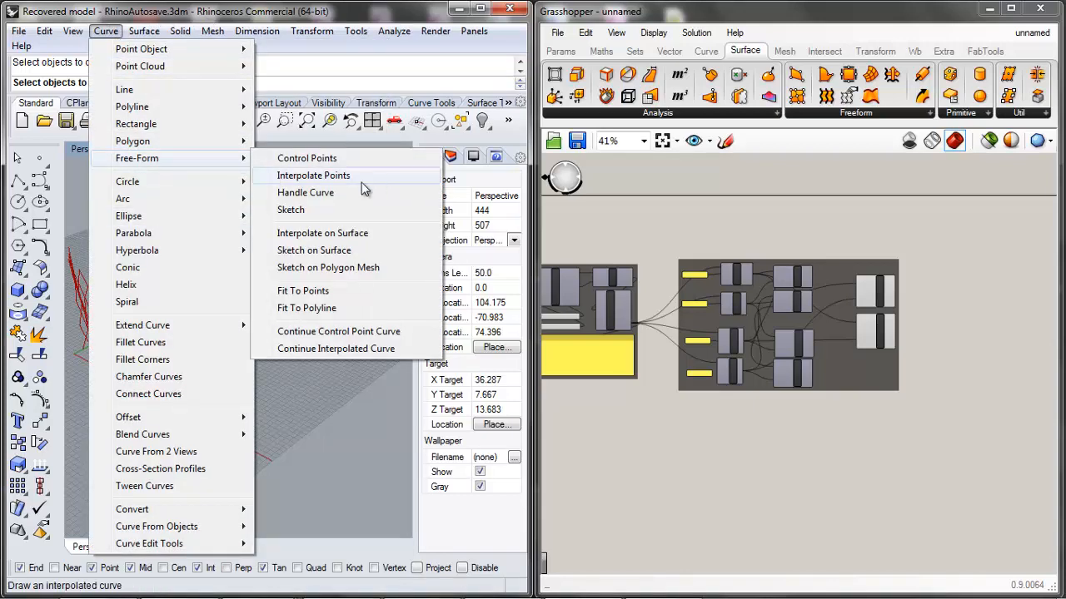
pyautogui.click(310, 232)
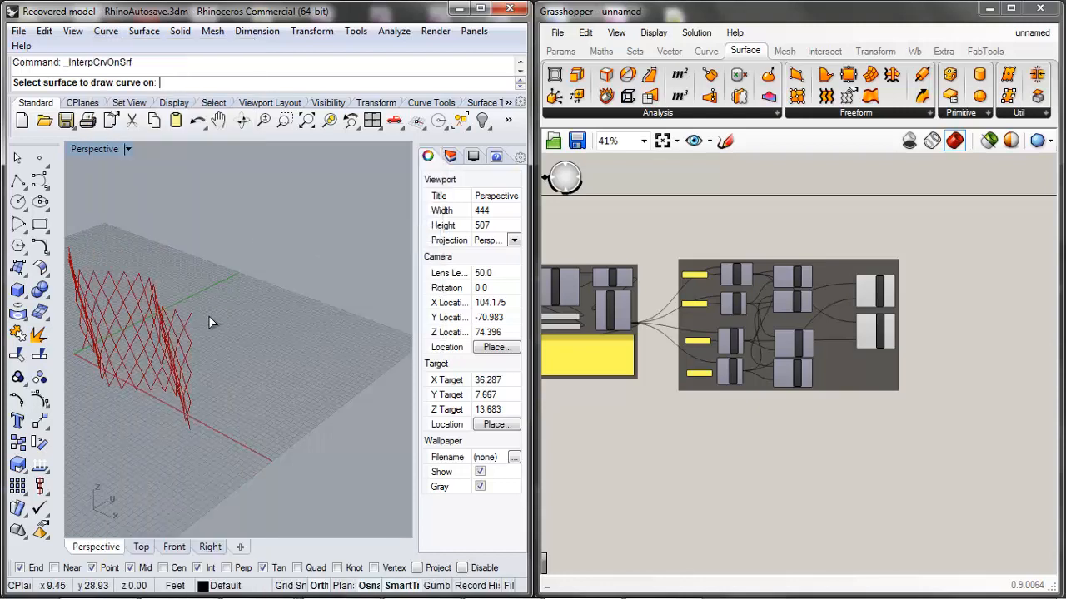
pyautogui.press('Escape')
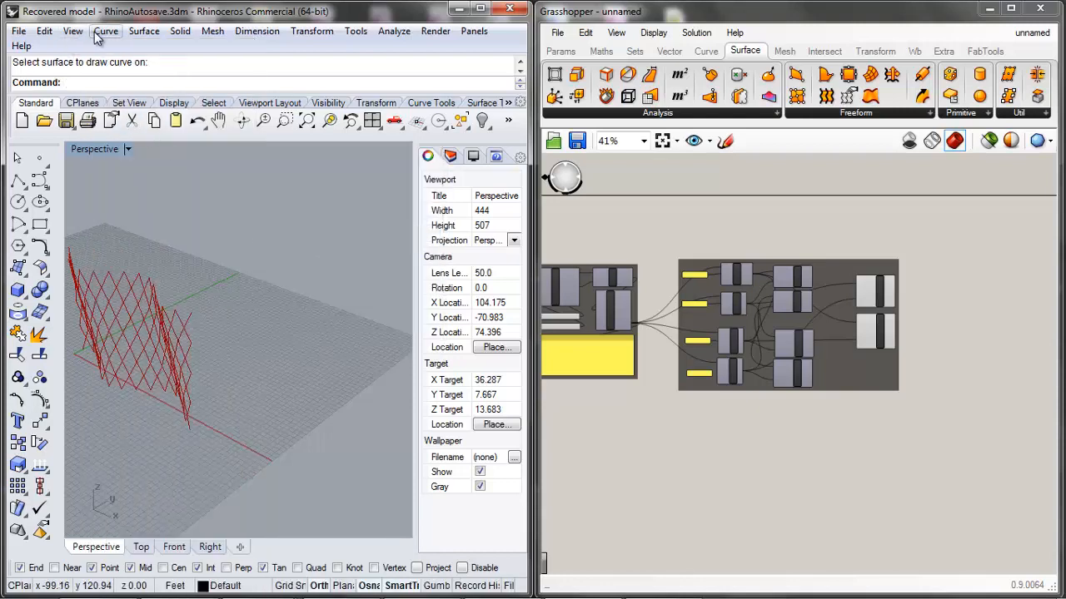
# Draw an open interpolated curve through four points on the ground plane beyond the diagonal grid, with Ortho off.
pyautogui.click(103, 32)
pyautogui.moveTo(133, 159)
pyautogui.click(306, 180)
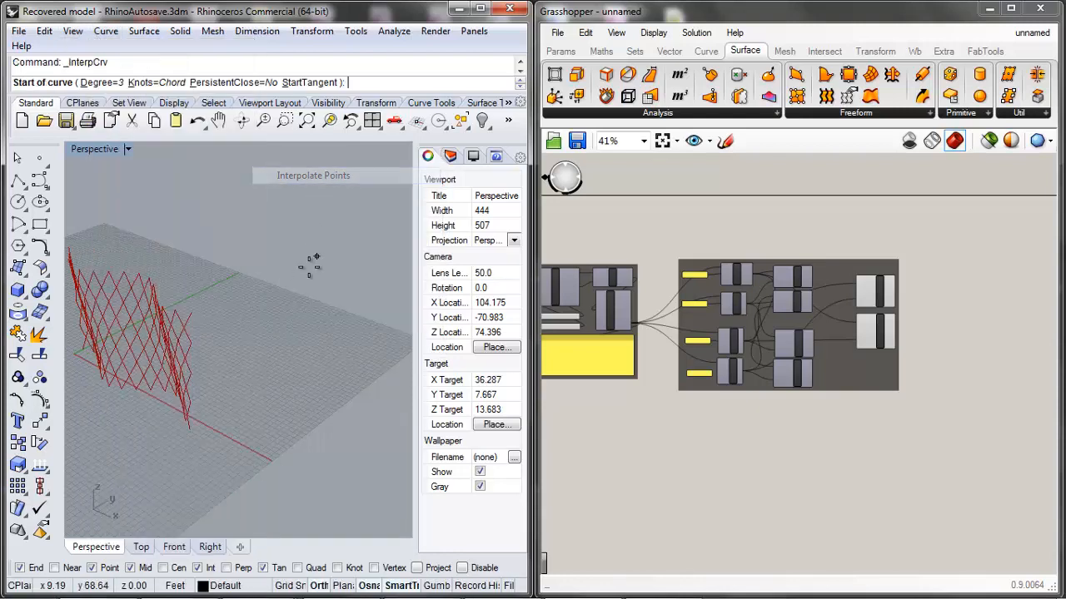
pyautogui.click(200, 302)
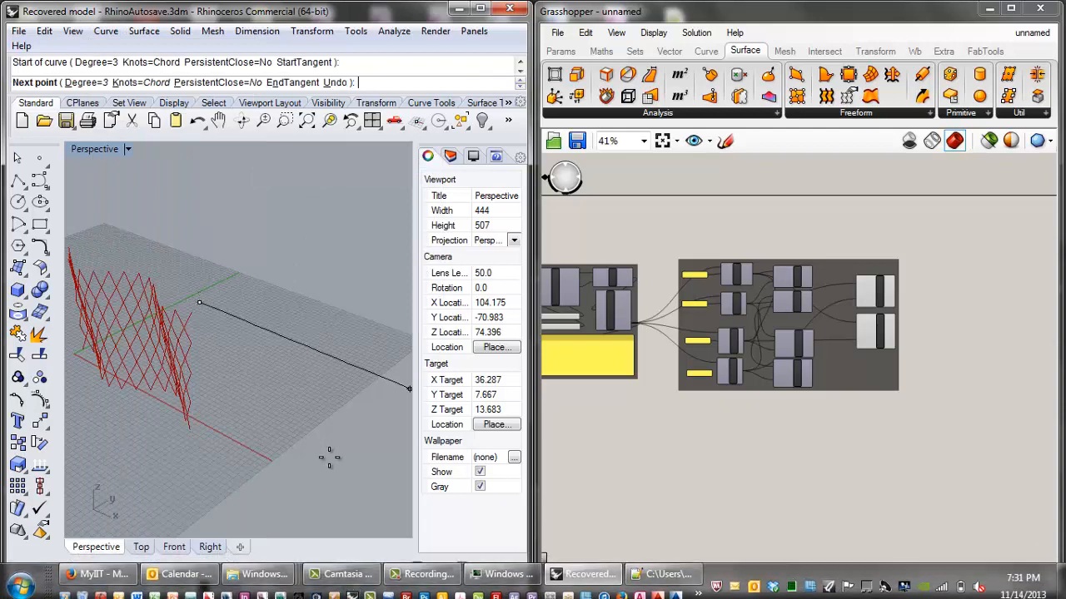
pyautogui.click(320, 586)
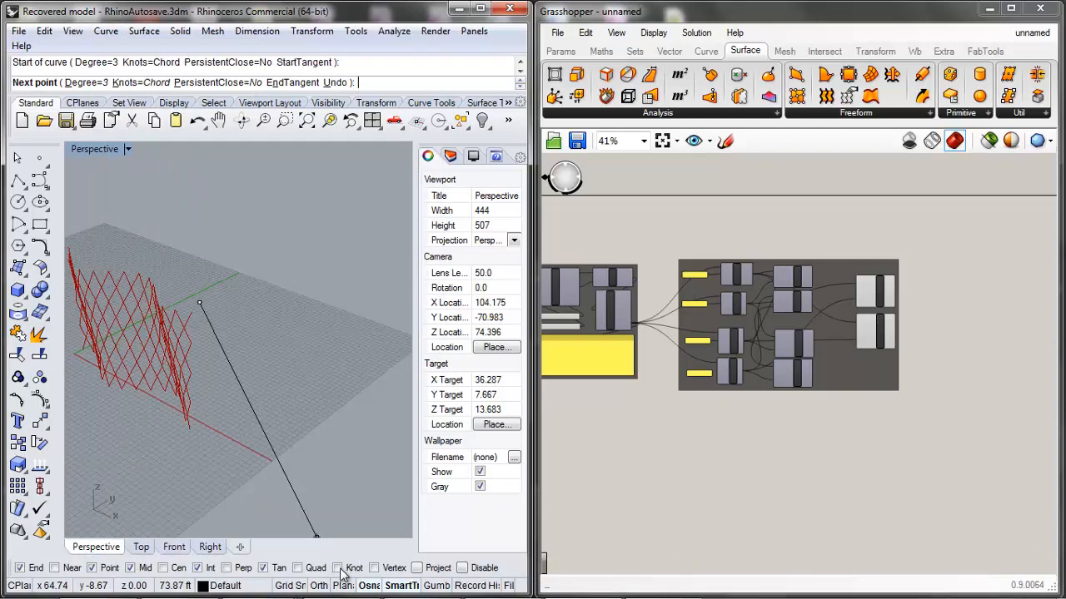
pyautogui.click(247, 320)
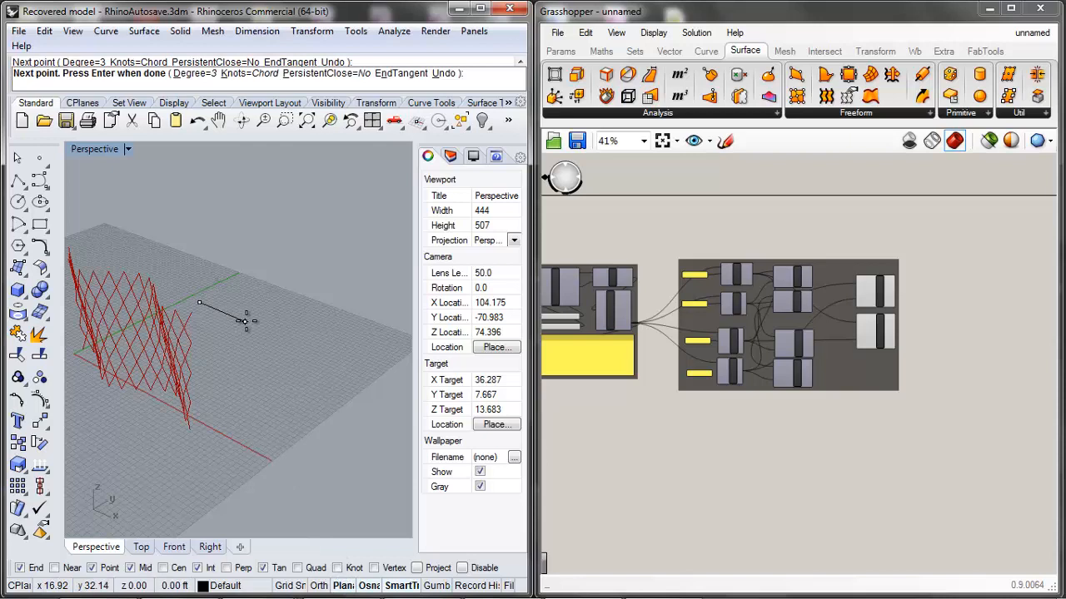
pyautogui.click(313, 330)
pyautogui.rightClick(334, 365)
# Draw a second open interpolated curve through five points, crossing the first one on the ground plane.
pyautogui.rightClick(280, 298)
pyautogui.click(248, 281)
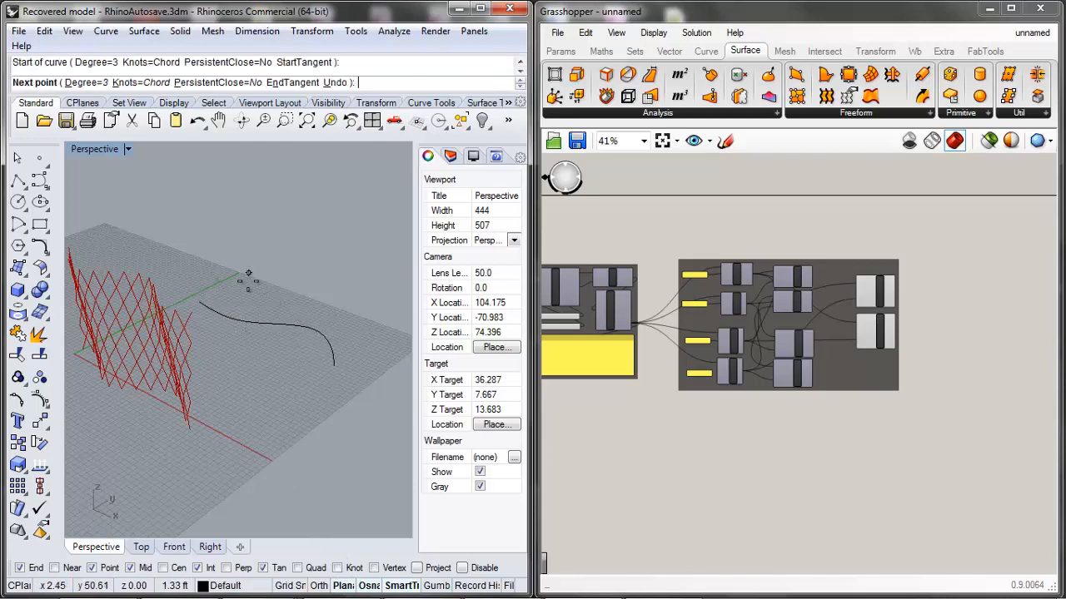
pyautogui.click(235, 321)
pyautogui.click(253, 349)
pyautogui.click(328, 352)
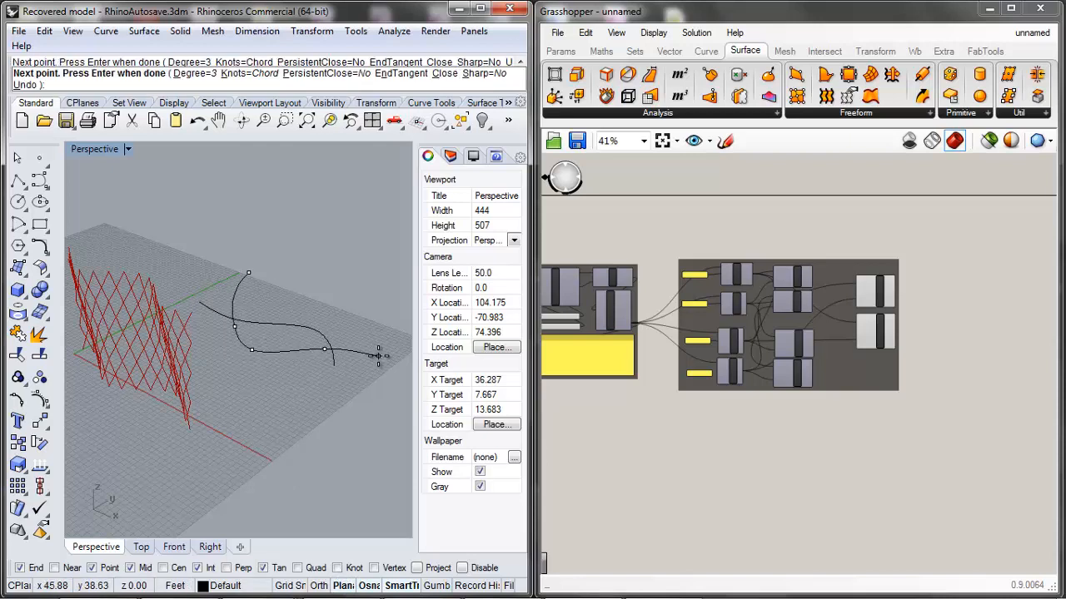
pyautogui.click(378, 355)
pyautogui.rightClick(378, 356)
# Move the second curve vertically upward above the first one with Vertical=Yes.
pyautogui.click(361, 342)
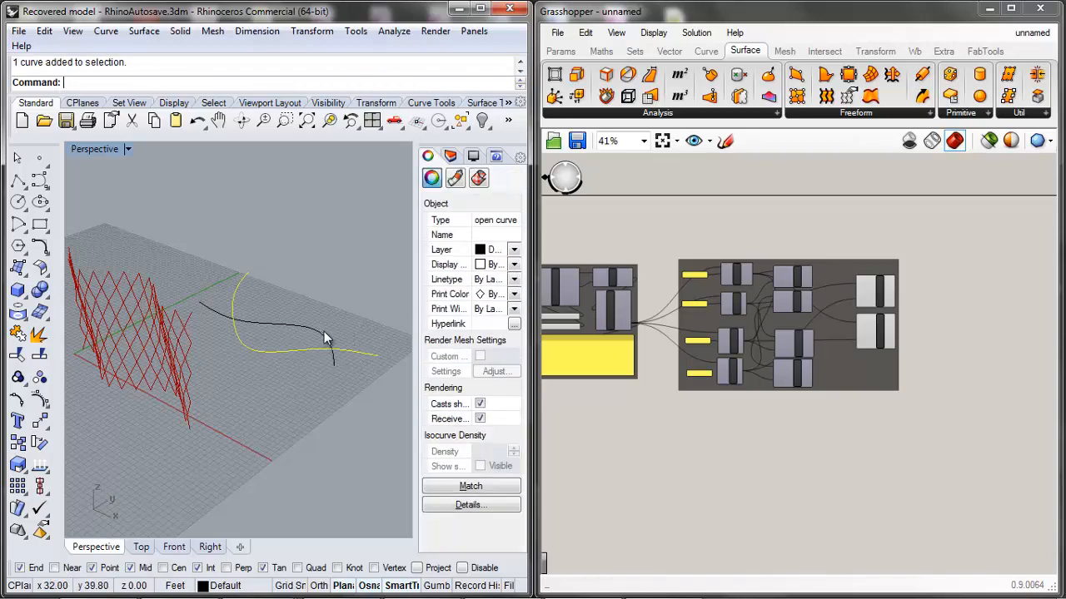
pyautogui.write('move')
pyautogui.press('Return')
pyautogui.click(374, 472)
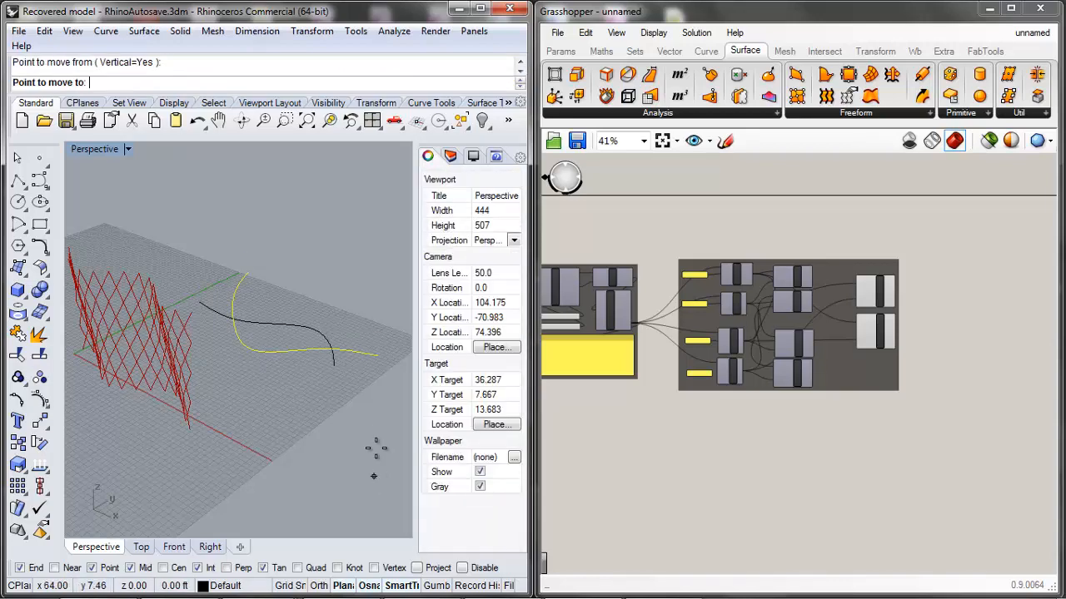
pyautogui.click(378, 392)
# Loft a surface between the two curves with the Normal style and Do not simplify.
pyautogui.moveTo(360, 375); pyautogui.dragTo(236, 212)
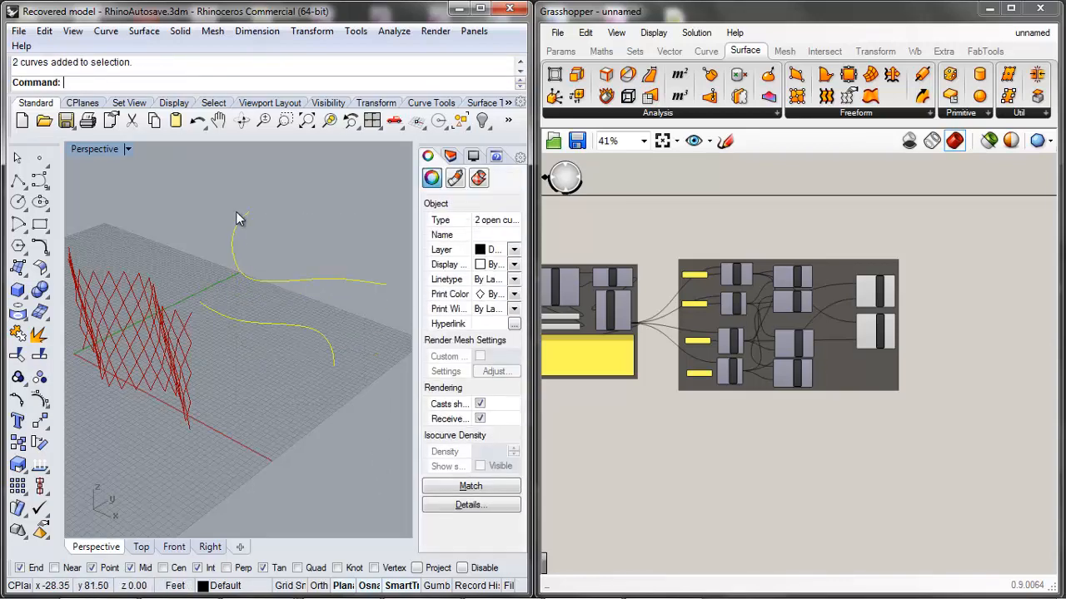
pyautogui.write('rot')
pyautogui.press('BackSpace')
pyautogui.press('BackSpace')
pyautogui.press('BackSpace')
pyautogui.click(237, 216)
pyautogui.write('Loft')
pyautogui.press('Return')
pyautogui.click(200, 403)
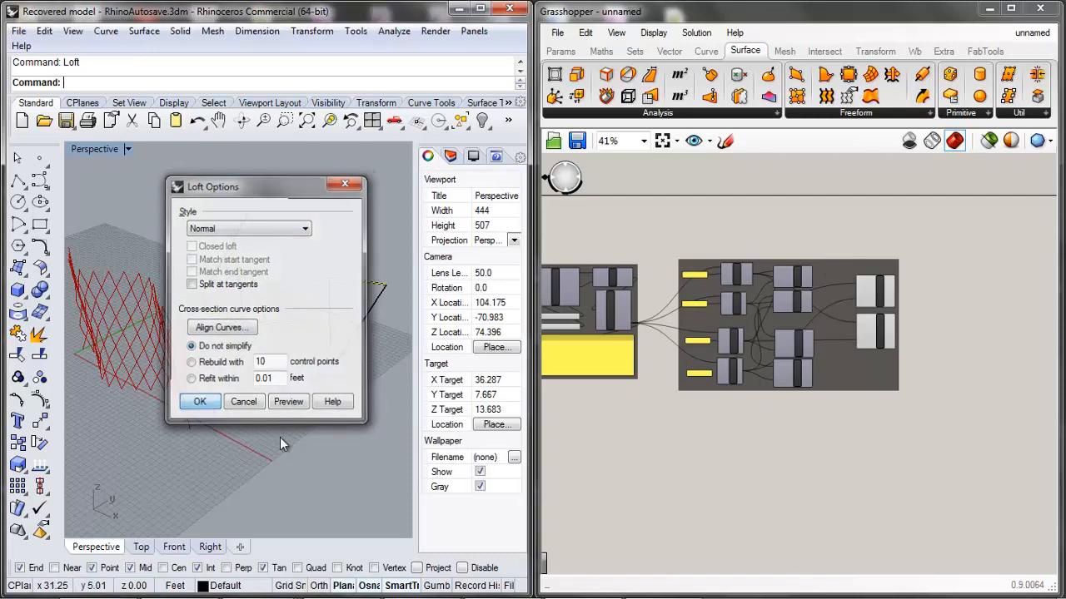
# Select the lofted surface, switch to Grasshopper and place a Surface parameter below the group containing Loft and Move.
pyautogui.moveTo(280, 437); pyautogui.dragTo(207, 302, button='right')
pyautogui.click(206, 302)
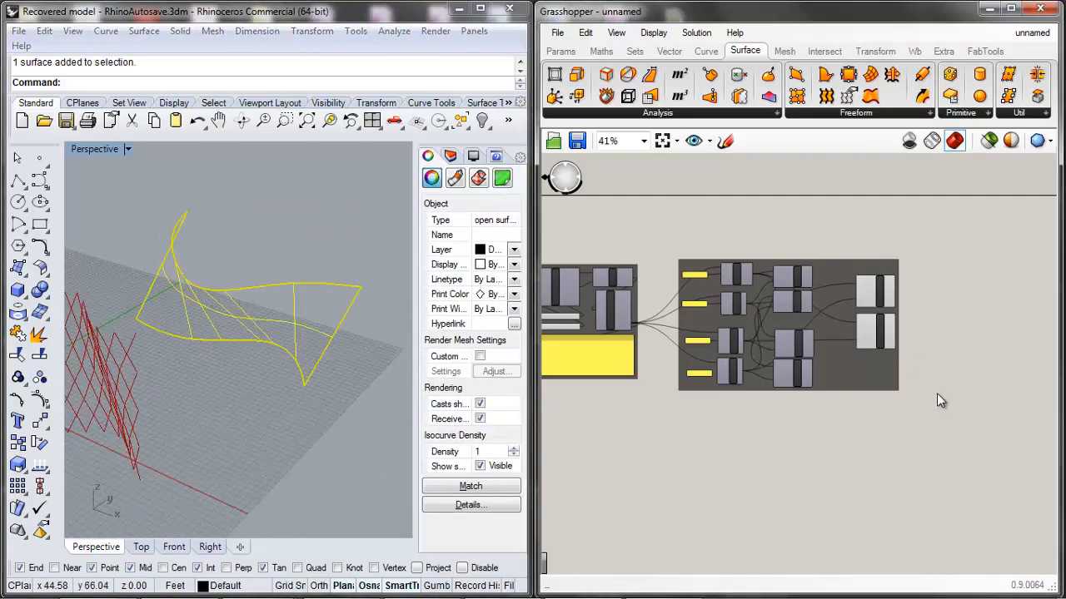
pyautogui.scroll(-5, 826, 365)
pyautogui.scroll(6, 735, 343)
pyautogui.scroll(-5, 759, 291)
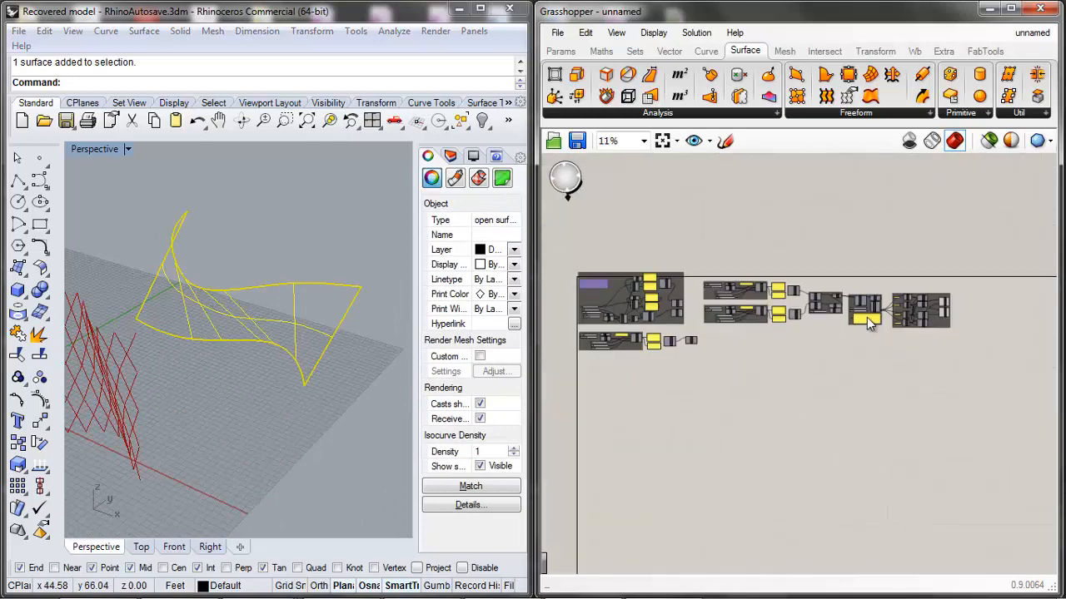
pyautogui.scroll(4, 867, 317)
pyautogui.scroll(-3, 771, 257)
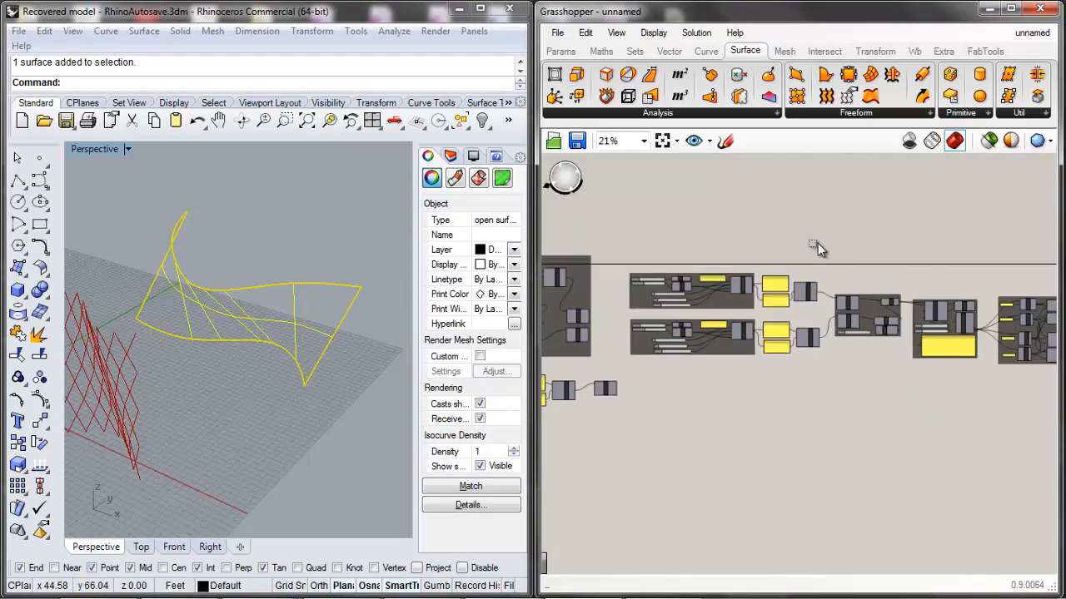
pyautogui.moveTo(817, 243); pyautogui.dragTo(625, 375)
pyautogui.scroll(-3, 882, 278)
pyautogui.scroll(5, 656, 298)
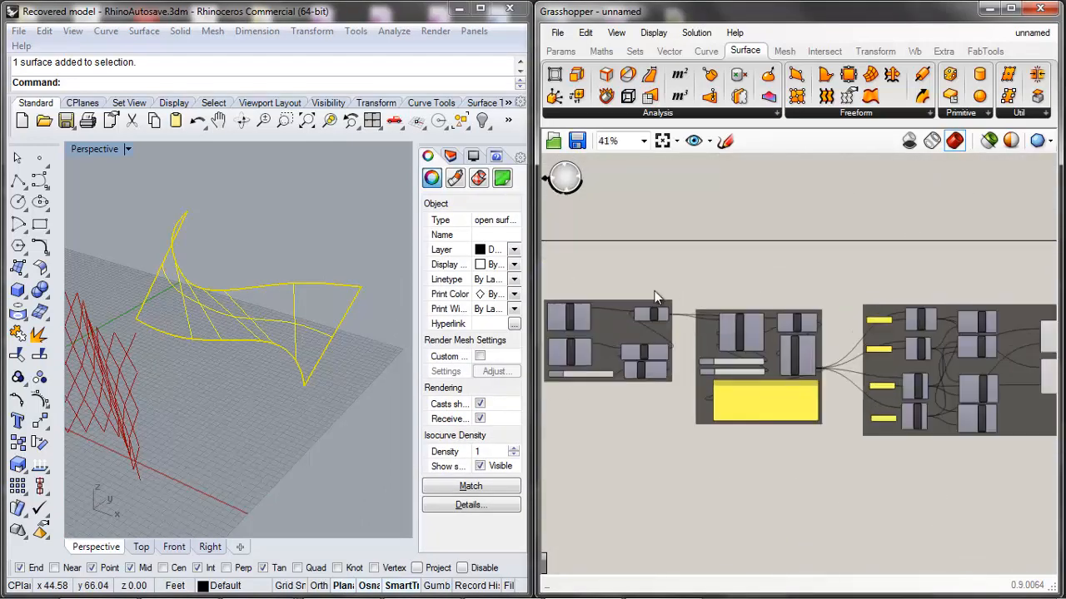
pyautogui.doubleClick(651, 427)
pyautogui.write('surface')
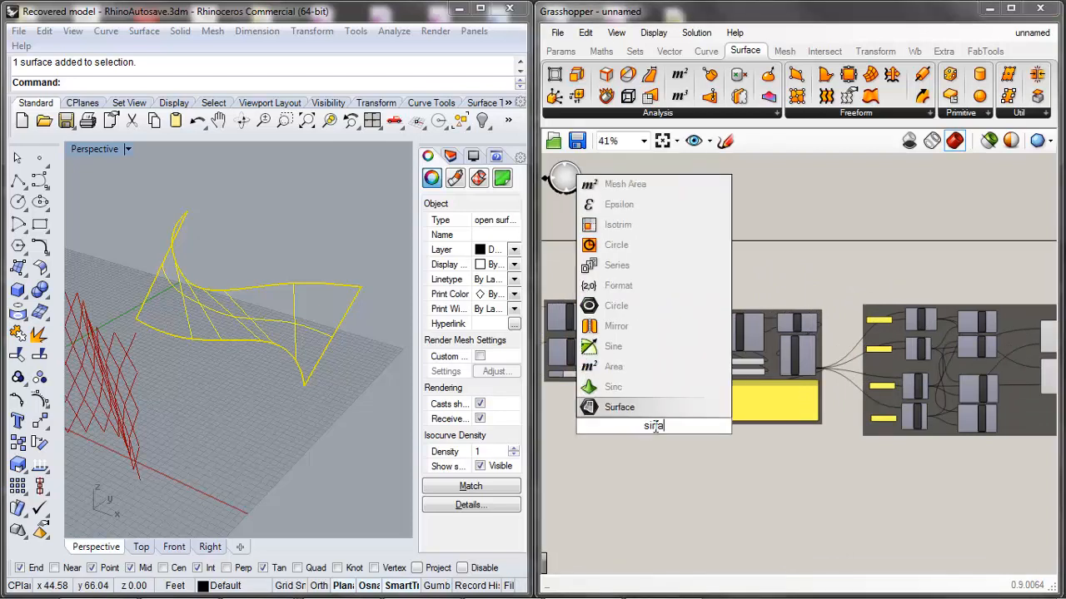
pyautogui.click(631, 412)
pyautogui.scroll(3, 639, 422)
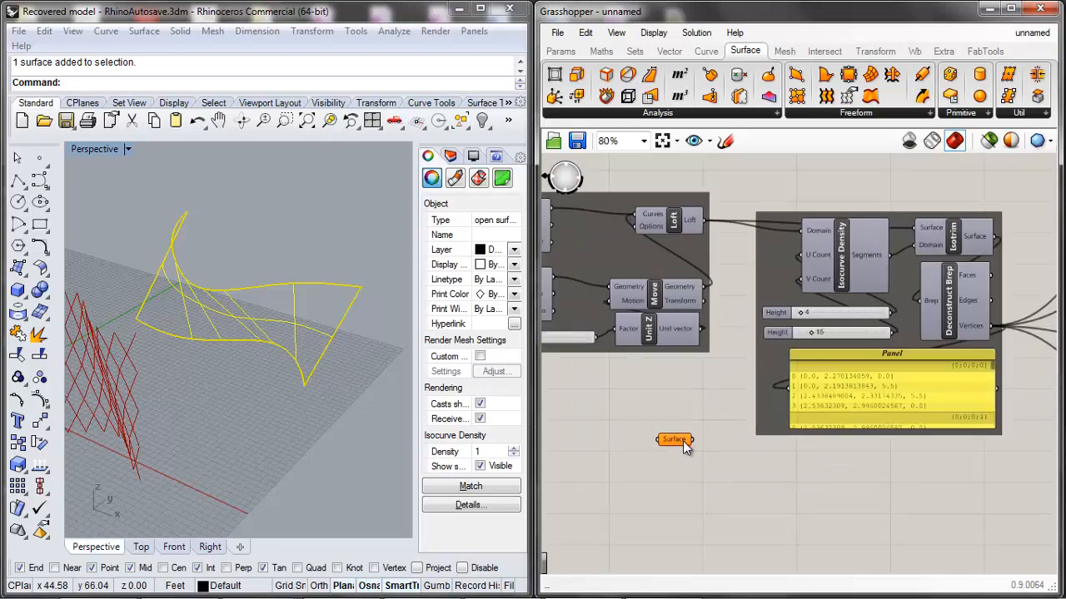
# Reference the lofted Rhino surface in the Surface parameter.
pyautogui.rightClick(676, 423)
pyautogui.click(737, 456)
pyautogui.click(358, 307)
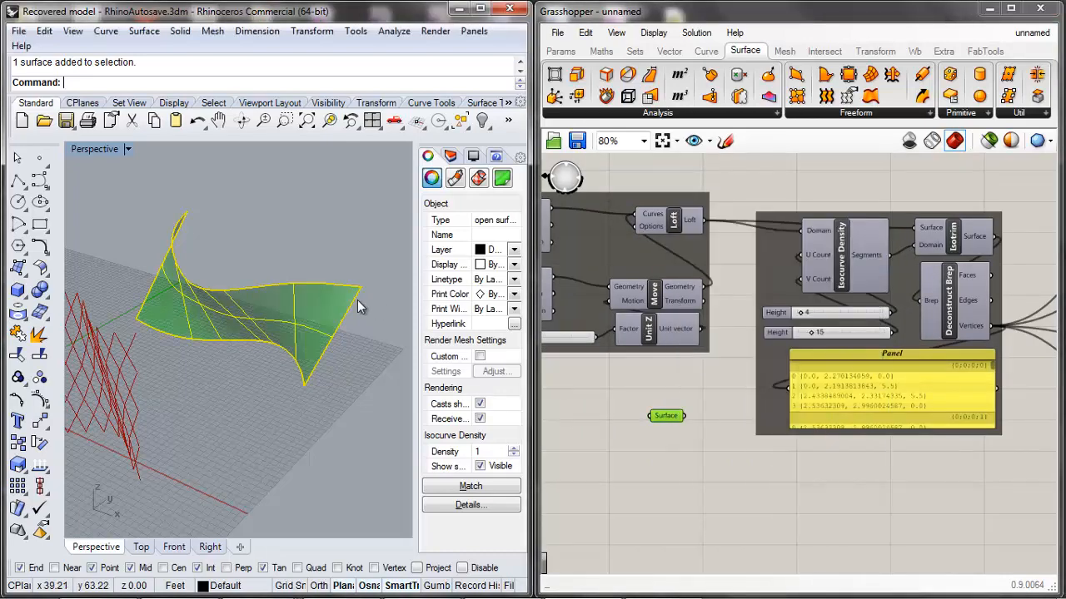
pyautogui.press('Escape')
pyautogui.scroll(4, 254, 310)
pyautogui.click(253, 320)
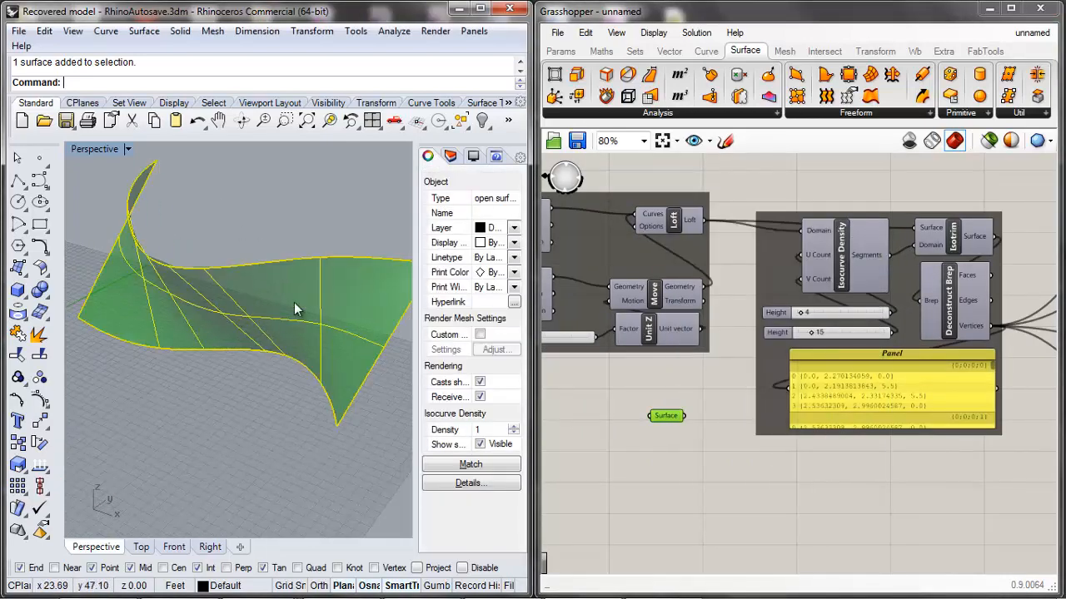
pyautogui.scroll(-3, 294, 302)
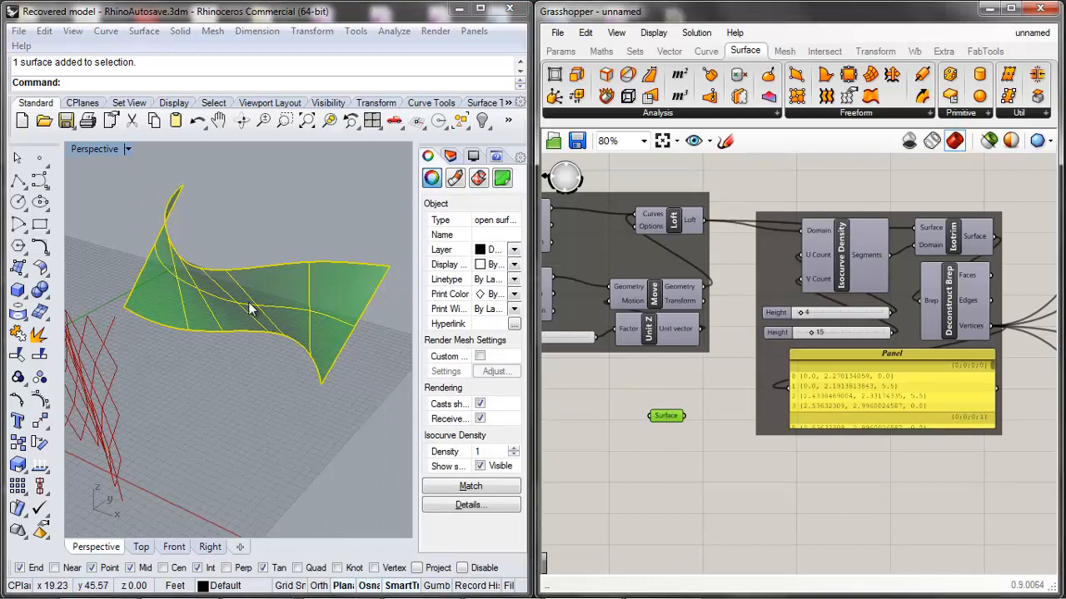
pyautogui.scroll(2, 753, 388)
# Try to feed the Surface parameter into Isocurve Density's Domain input alongside Loft, and read the warning on Isotrim.
pyautogui.click(691, 398)
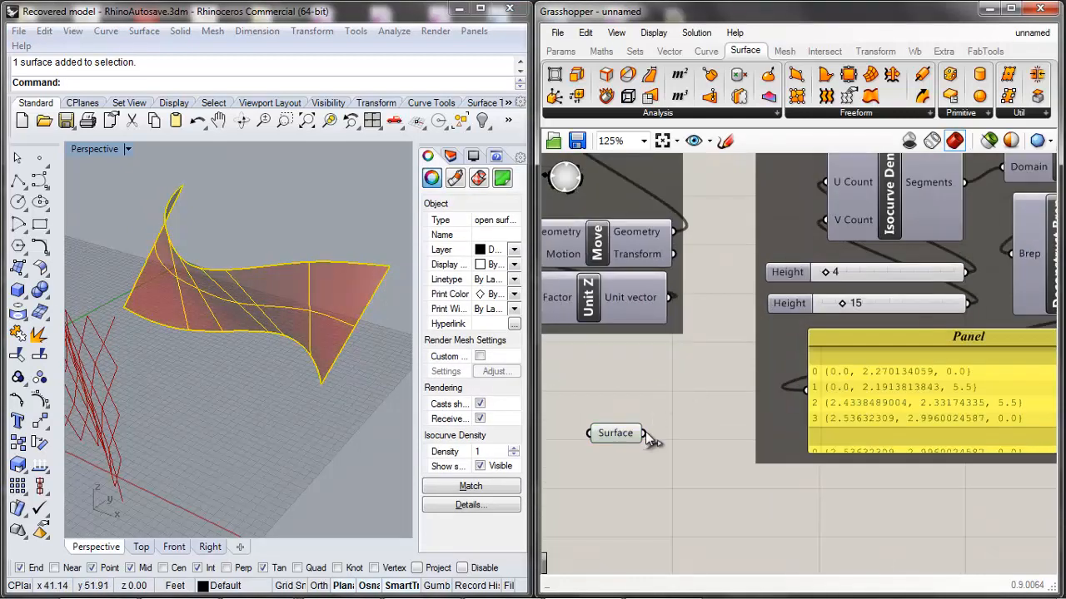
pyautogui.moveTo(645, 432); pyautogui.dragTo(745, 235)
pyautogui.scroll(-2, 699, 398)
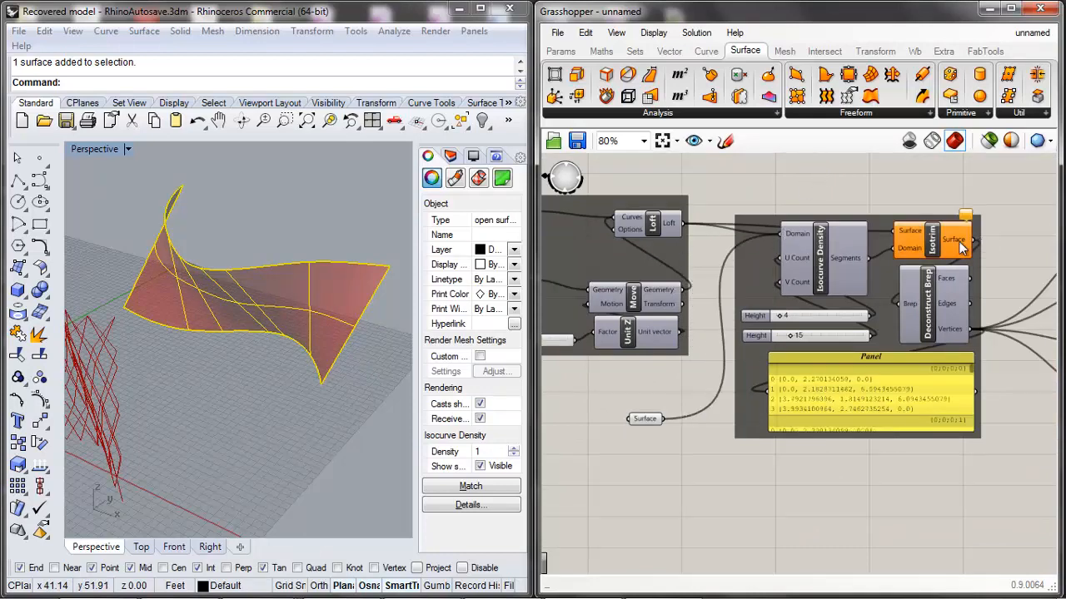
pyautogui.scroll(2, 962, 241)
pyautogui.moveTo(974, 202)
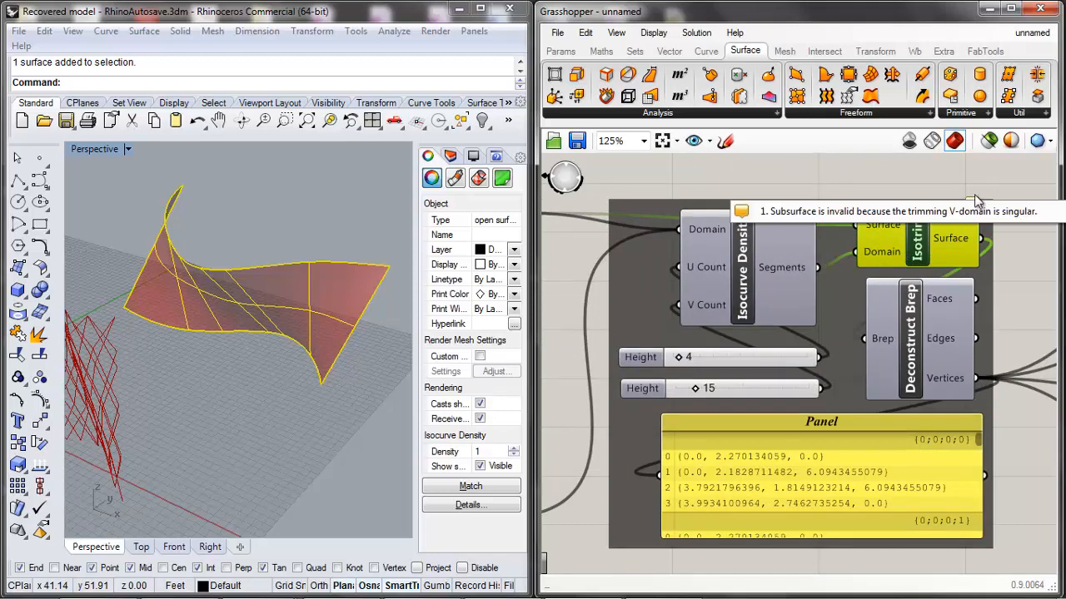
# Undo the connection from the Surface parameter to Isocurve Density's Domain input.
pyautogui.scroll(-4, 875, 235)
pyautogui.scroll(3, 816, 238)
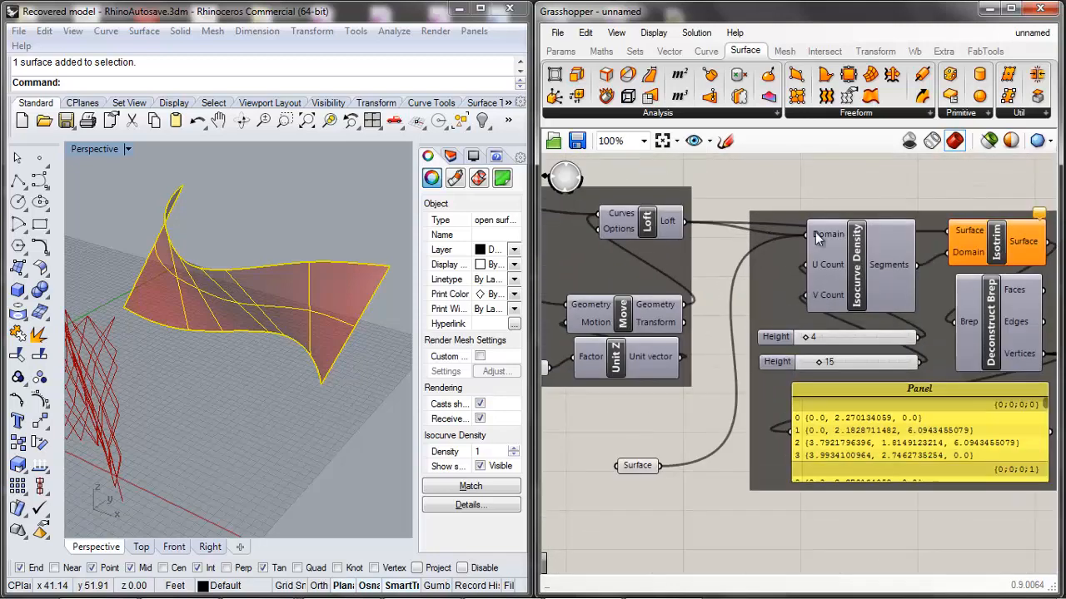
pyautogui.click(838, 242)
pyautogui.scroll(-6, 604, 266)
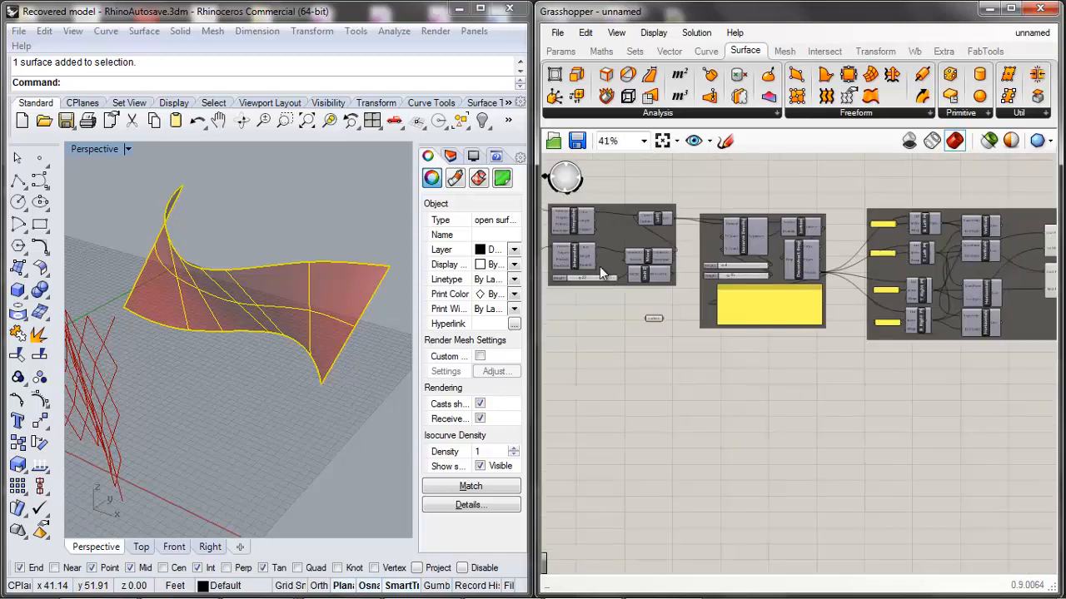
# Duplicate the surface subdivision group and the corner point and line group, placing the copies below the originals.
pyautogui.moveTo(895, 343); pyautogui.dragTo(662, 235)
pyautogui.hotkey('ctrl', 'g')
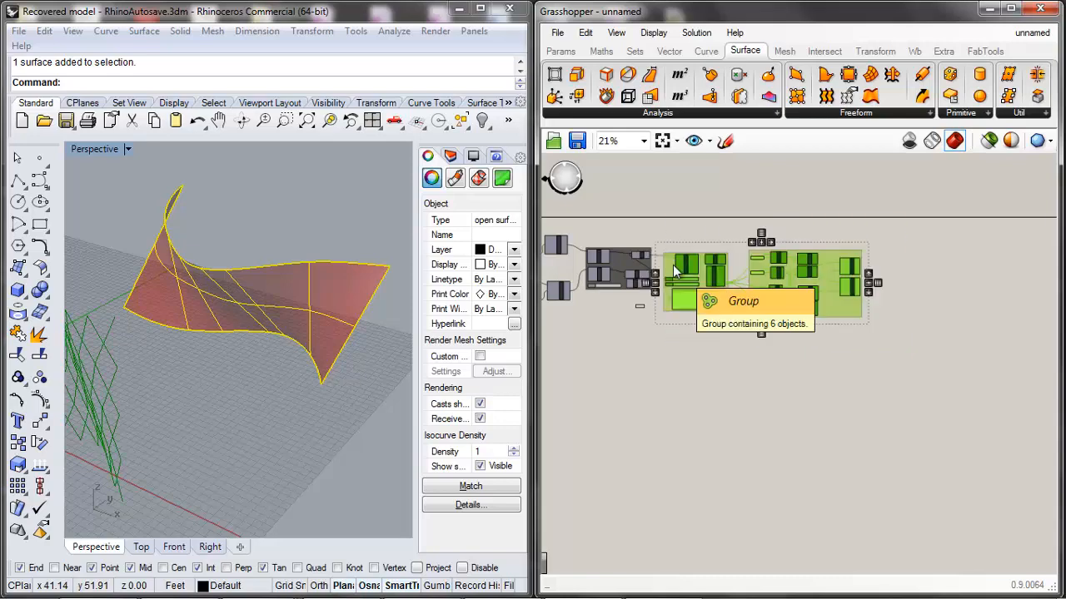
pyautogui.click(637, 329)
pyautogui.scroll(5, 593, 285)
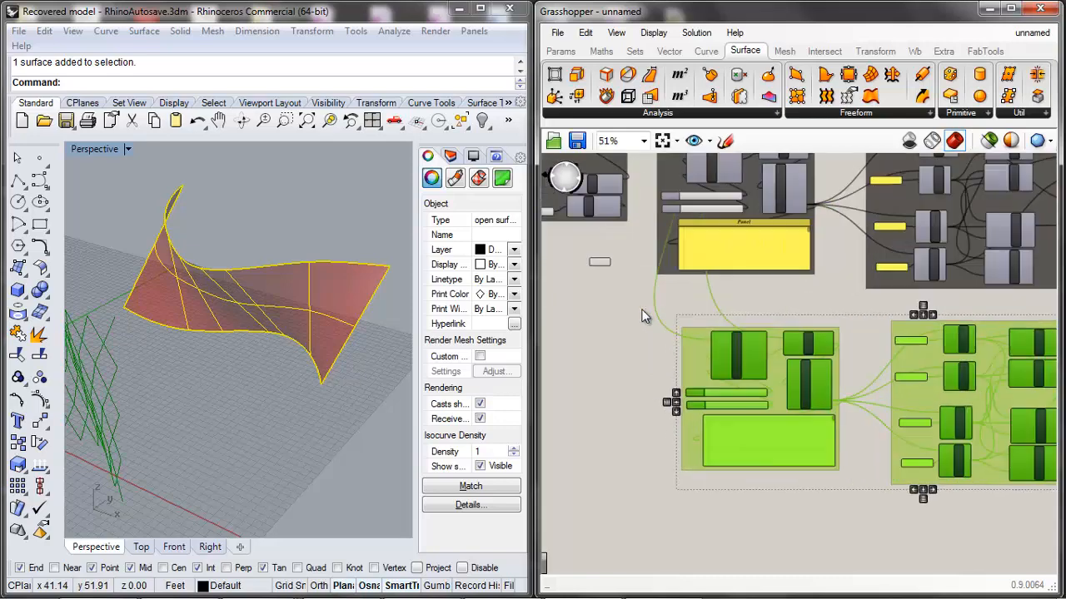
# Place the Surface parameter beside the copied groups and connect it to the copied Isocurve Density's Domain input in place of Loft.
pyautogui.moveTo(592, 267); pyautogui.dragTo(598, 324)
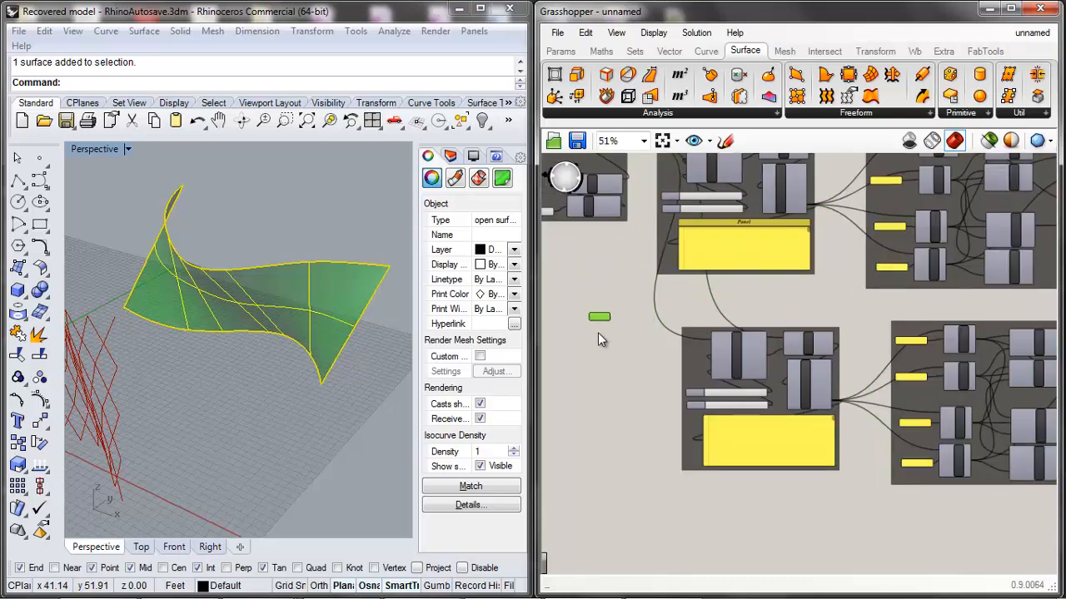
pyautogui.scroll(6, 598, 333)
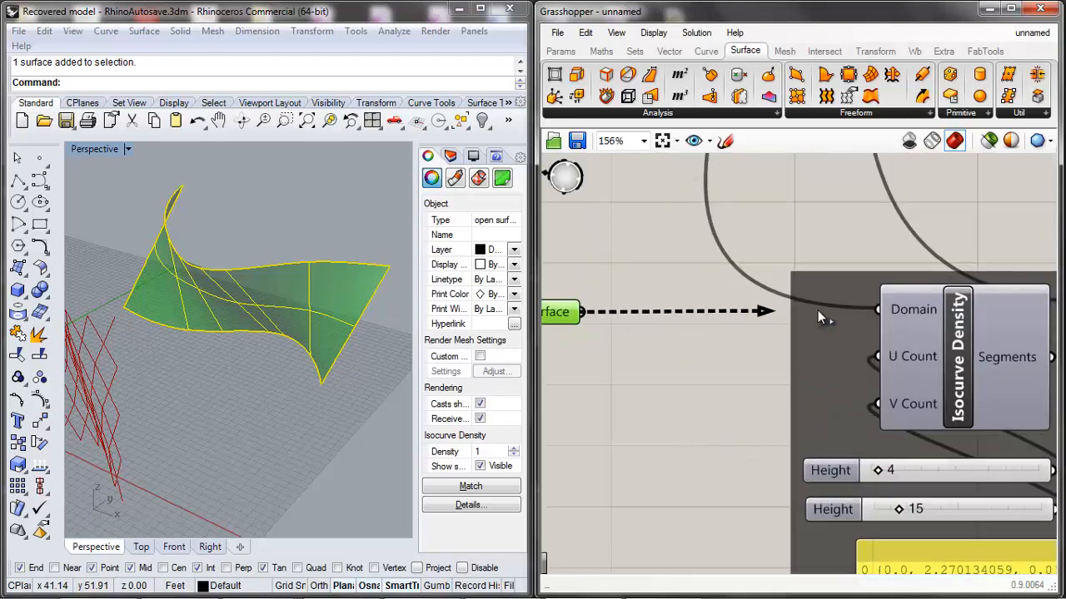
pyautogui.moveTo(817, 309); pyautogui.dragTo(877, 308)
pyautogui.click(883, 242)
# Read the warning on the copied Isotrim component.
pyautogui.scroll(-5, 632, 241)
pyautogui.scroll(4, 857, 277)
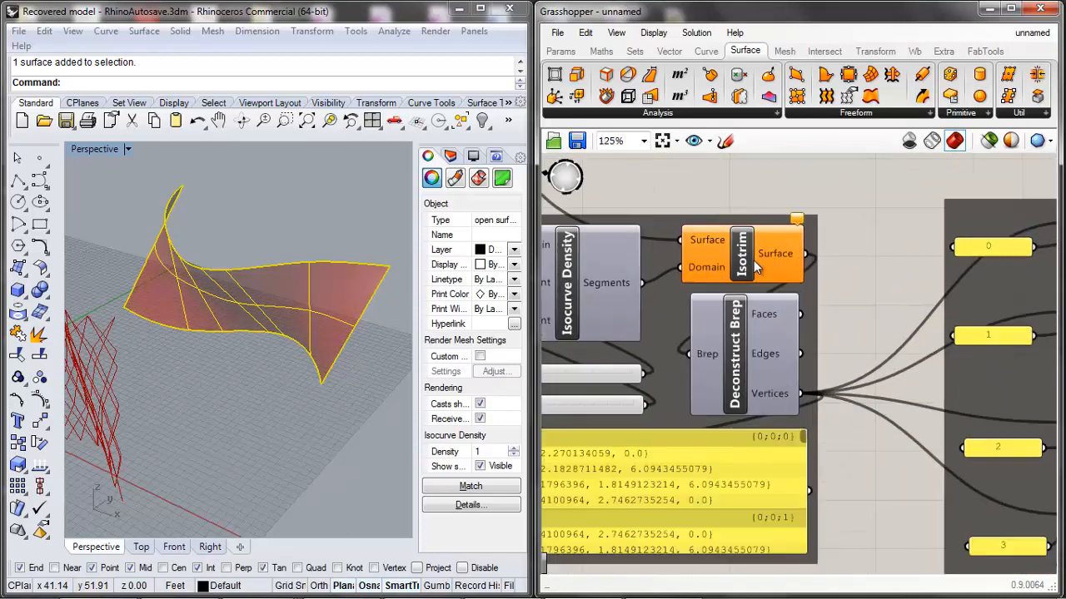
pyautogui.click(755, 265)
pyautogui.scroll(-2, 754, 262)
pyautogui.scroll(4, 753, 259)
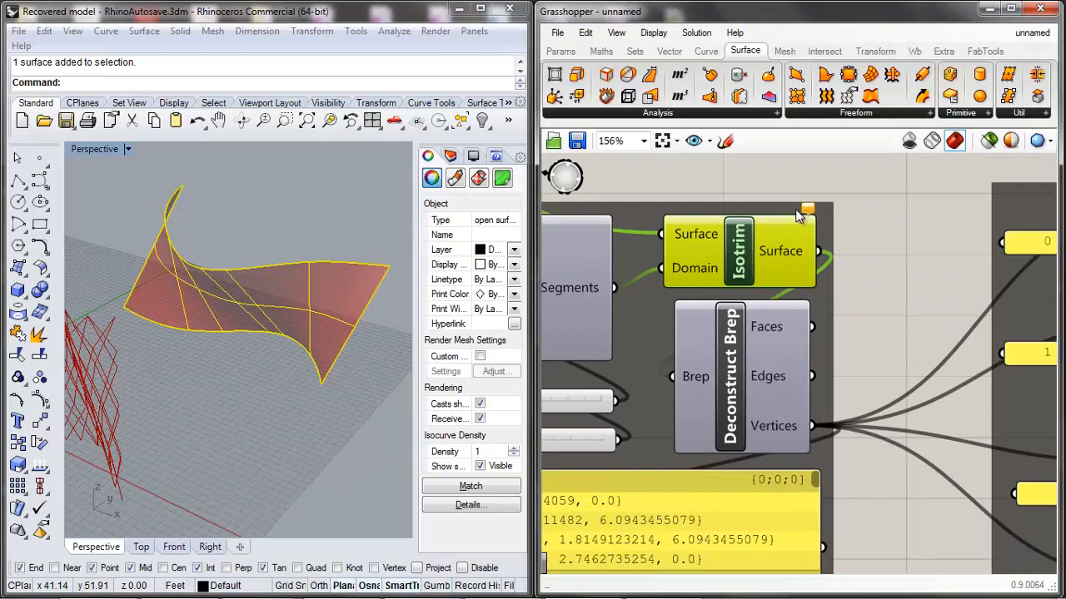
pyautogui.moveTo(800, 215)
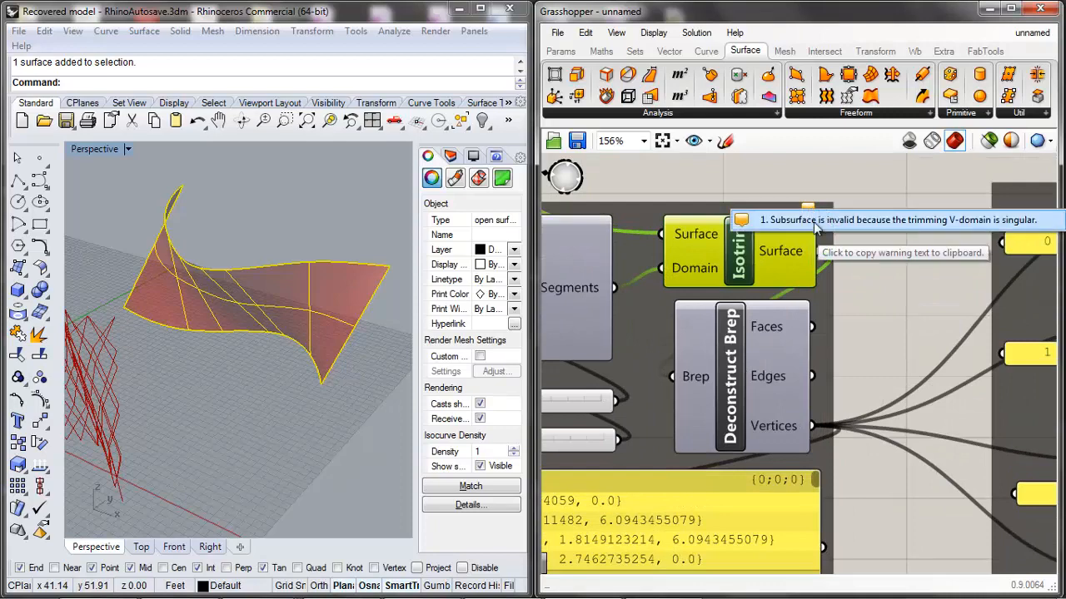
pyautogui.scroll(-4, 791, 275)
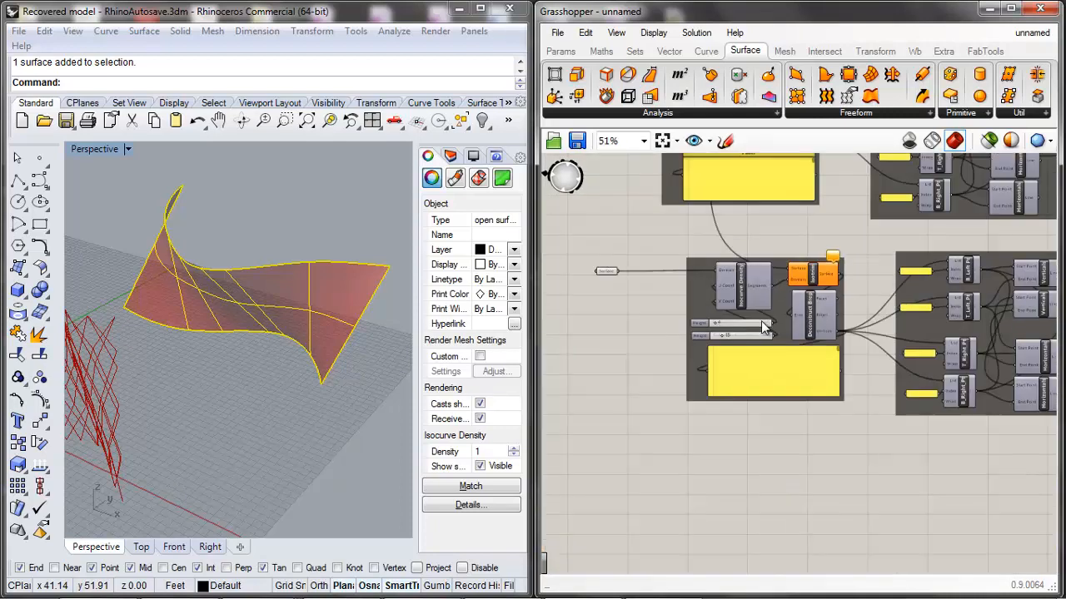
# Set the upper Height slider feeding the copied Isocurve Density to 12.
pyautogui.scroll(4, 742, 329)
pyautogui.scroll(-3, 740, 325)
pyautogui.scroll(2, 822, 388)
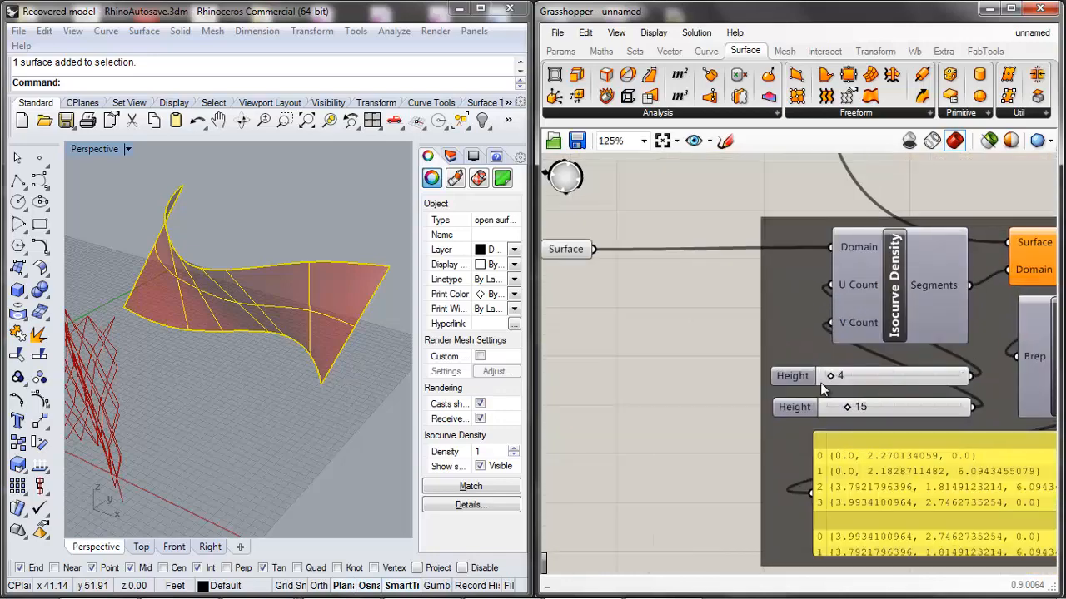
pyautogui.click(877, 306)
pyautogui.moveTo(830, 376)
pyautogui.mouseDown()
pyautogui.moveTo(887, 381)
pyautogui.moveTo(841, 380)
pyautogui.mouseUp()
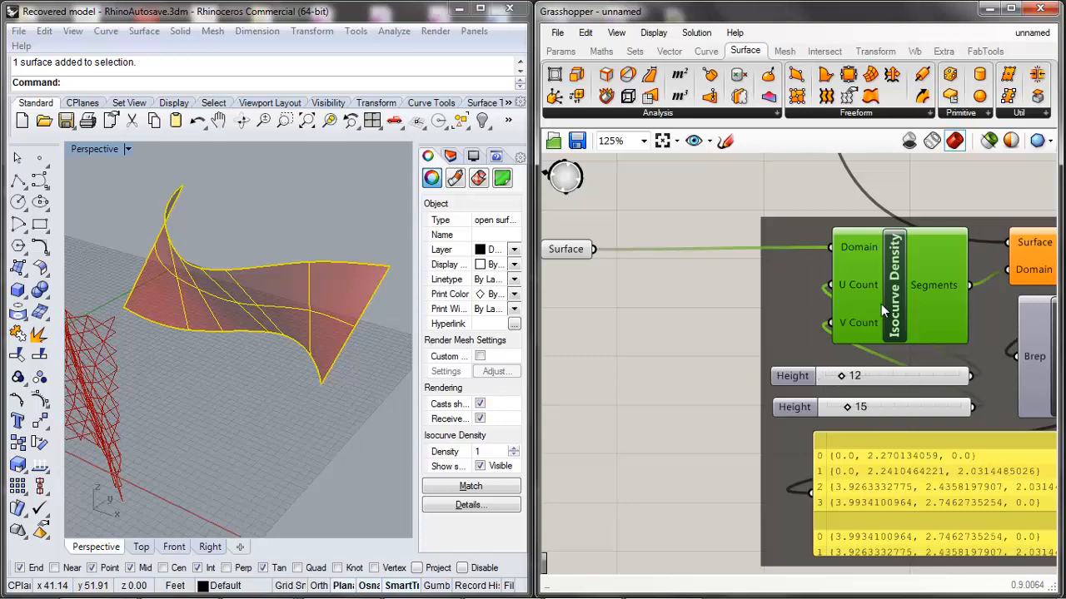
# Connect the Surface parameter to the copied Isotrim's Surface input alongside Loft, and examine the diagonal grid on the Rhino surface.
pyautogui.scroll(-3, 821, 287)
pyautogui.scroll(2, 737, 288)
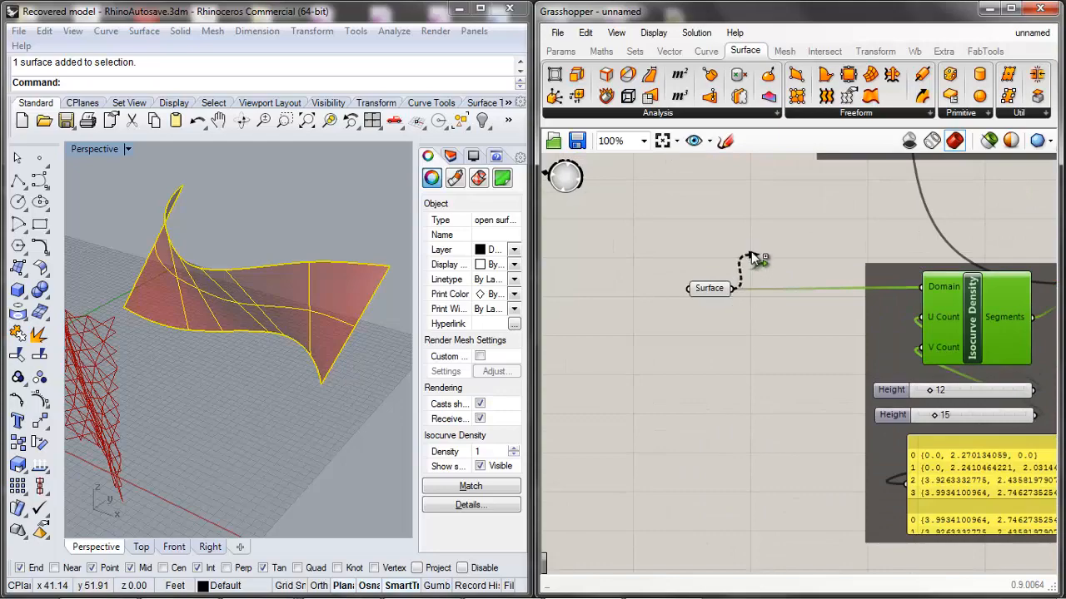
pyautogui.moveTo(754, 258); pyautogui.dragTo(1016, 258)
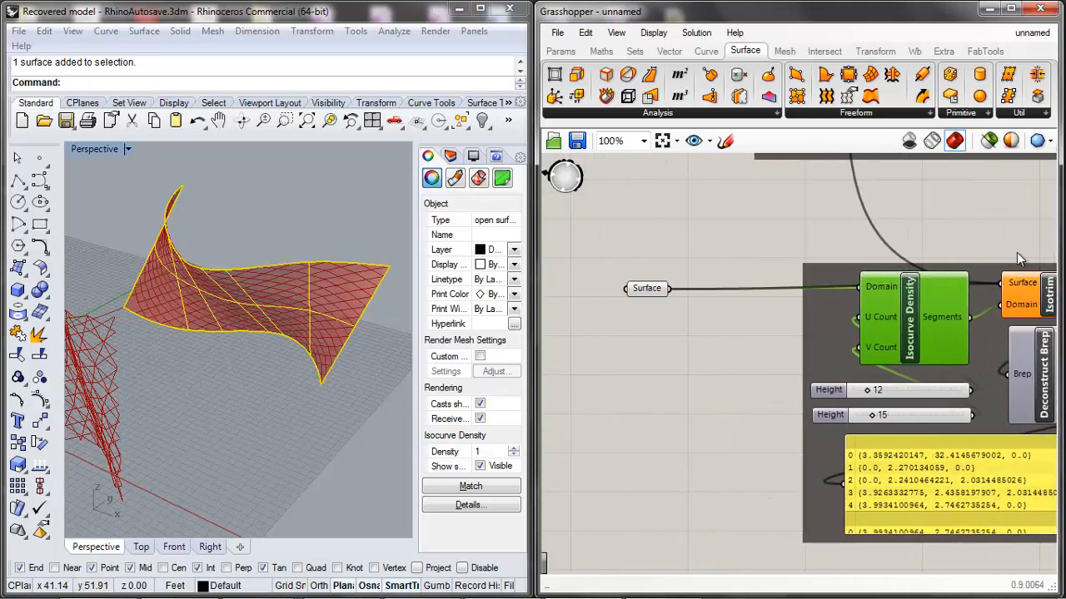
pyautogui.click(1017, 253)
pyautogui.click(268, 345)
pyautogui.scroll(-5, 249, 330)
pyautogui.scroll(7, 249, 310)
pyautogui.moveTo(250, 308); pyautogui.dragTo(245, 285, button='right')
# Set the upper Height slider in the copied subdivision group to 5.
pyautogui.scroll(-3, 732, 392)
pyautogui.scroll(4, 783, 391)
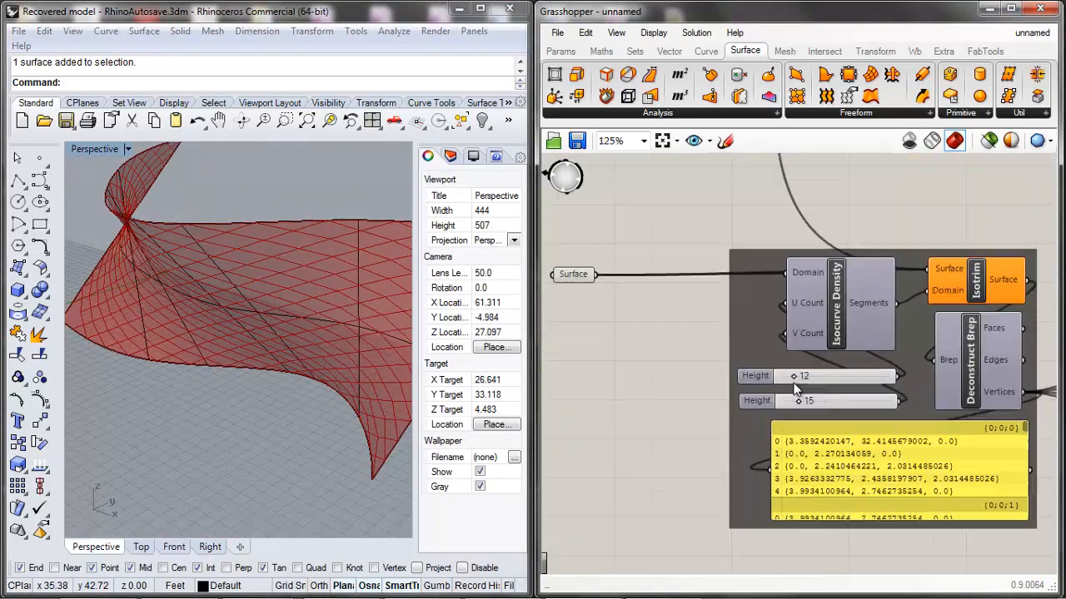
pyautogui.scroll(1, 795, 389)
pyautogui.click(794, 375)
pyautogui.moveTo(795, 372)
pyautogui.mouseDown()
pyautogui.moveTo(812, 371)
pyautogui.moveTo(783, 379)
pyautogui.mouseUp()
# Disconnect Loft from the copied Isotrim's Surface input, keeping only the Surface parameter as its source.
pyautogui.scroll(-3, 785, 382)
pyautogui.scroll(3, 941, 307)
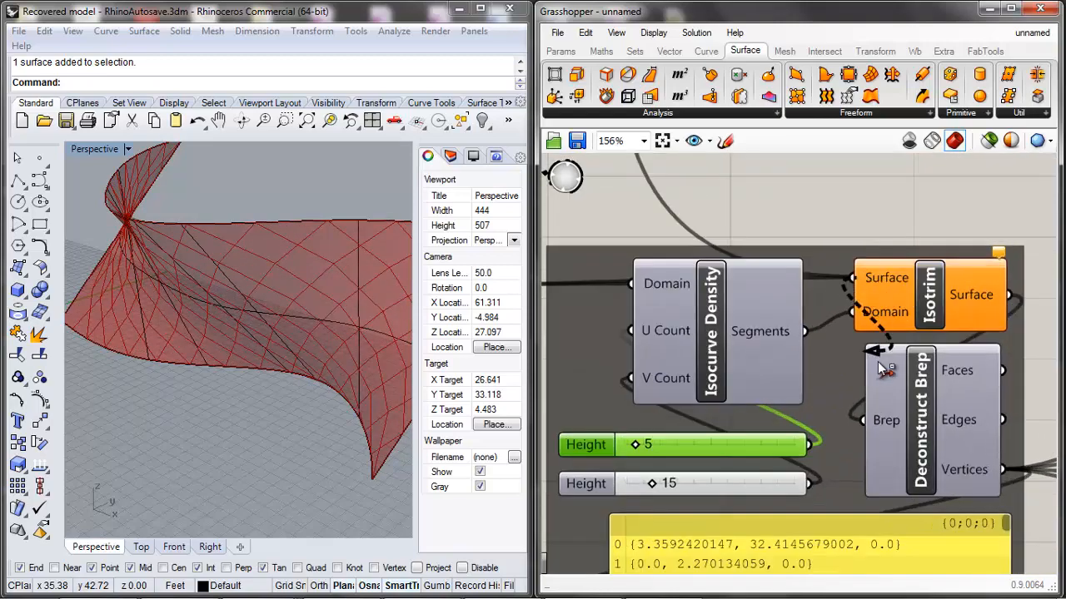
pyautogui.scroll(-5, 857, 283)
pyautogui.scroll(5, 833, 327)
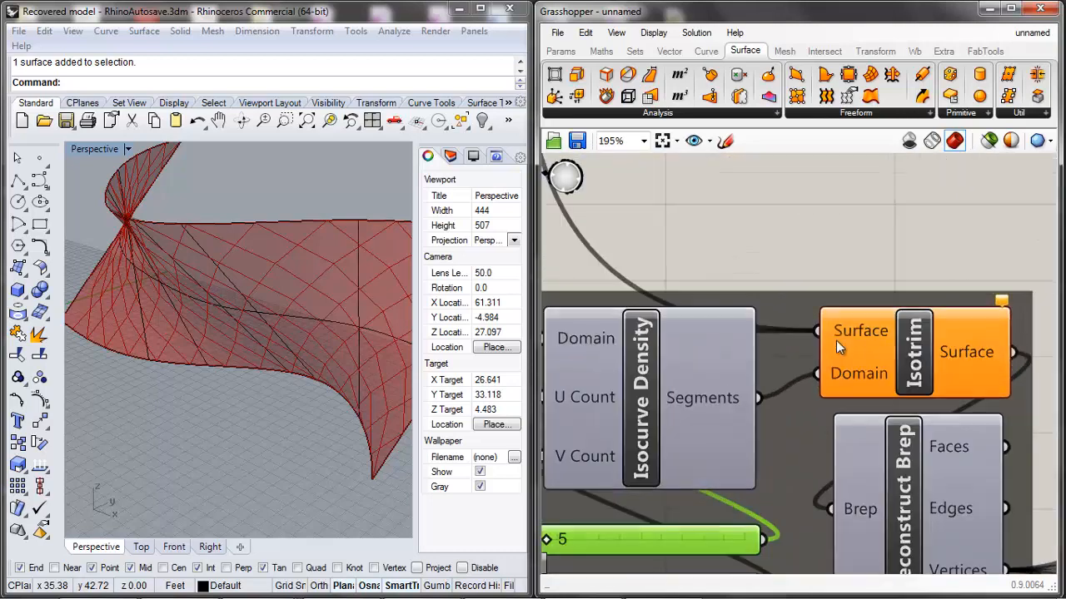
pyautogui.rightClick(821, 327)
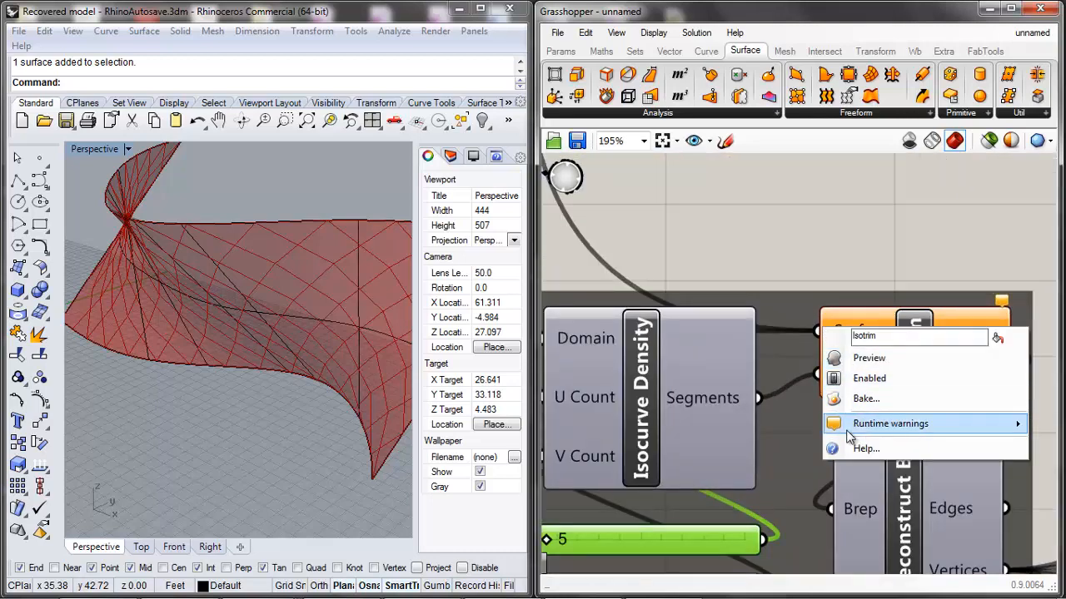
pyautogui.click(798, 281)
pyautogui.rightClick(839, 330)
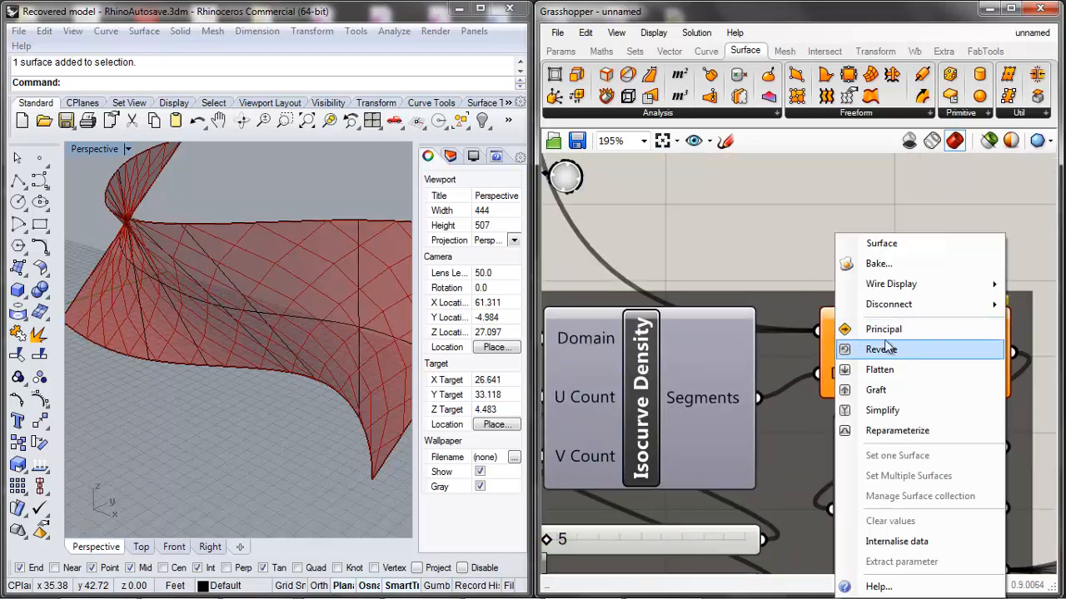
pyautogui.moveTo(869, 304)
pyautogui.click(767, 333)
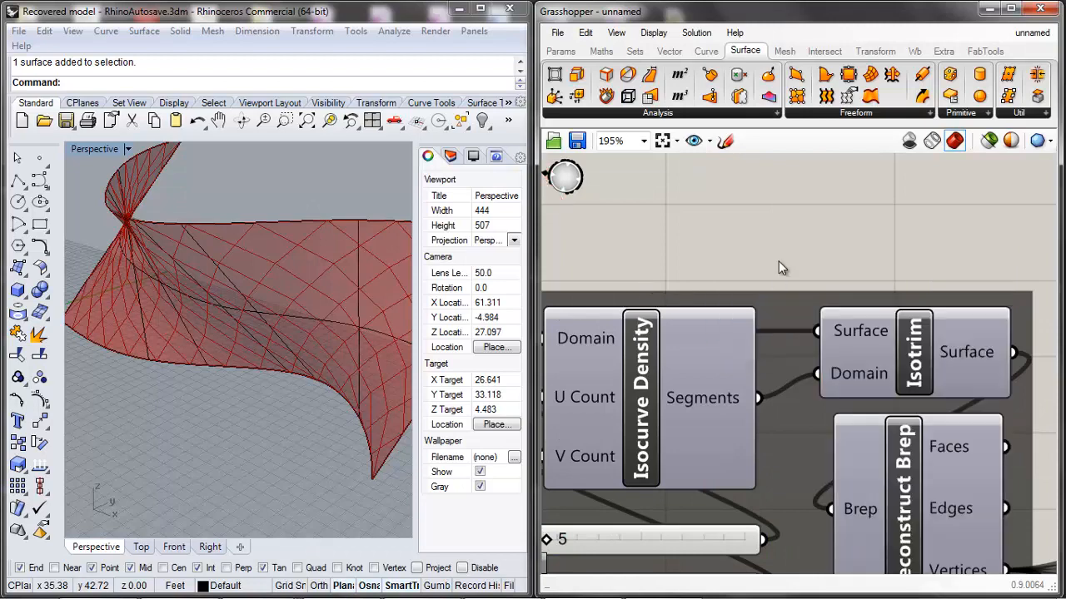
# Hide the lofted base surface in Rhino and examine both diagonal grids.
pyautogui.scroll(-8, 802, 368)
pyautogui.click(277, 343)
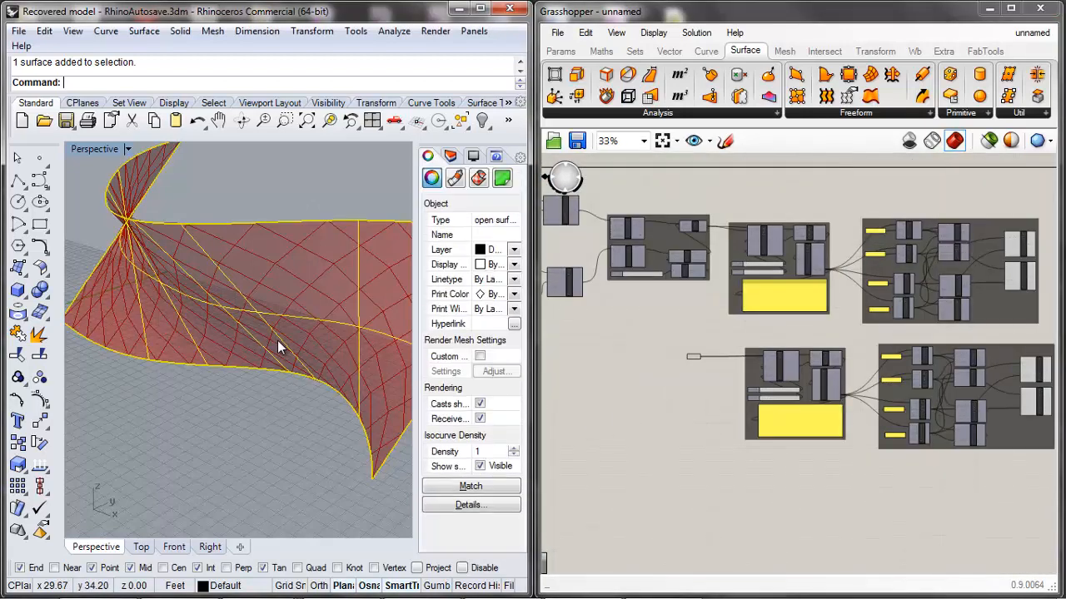
pyautogui.hotkey('ctrl', 'h')
pyautogui.scroll(-6, 257, 394)
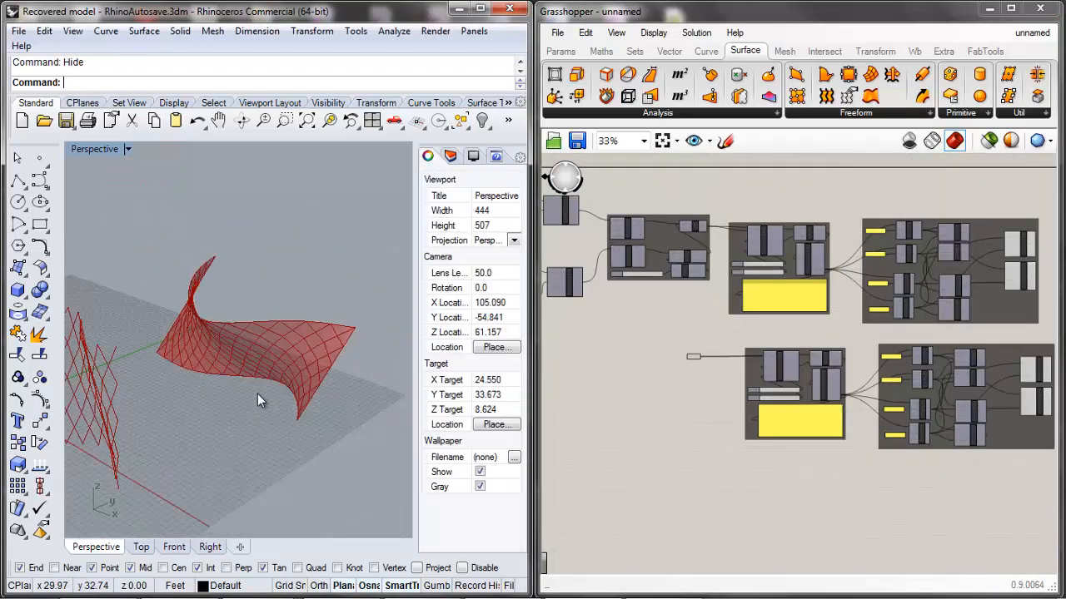
pyautogui.scroll(8, 118, 383)
pyautogui.moveTo(261, 372); pyautogui.dragTo(311, 363, button='right')
pyautogui.scroll(-10, 311, 363)
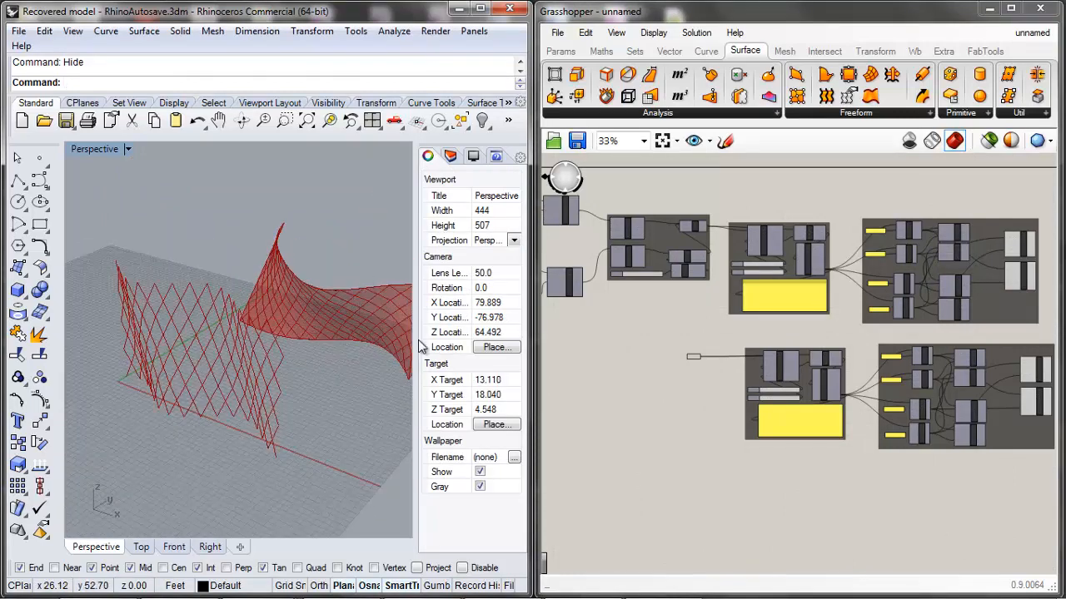
# Review the layout of the original definition chain and the copied subdivision and line groups fed by the Surface parameter.
pyautogui.scroll(-1, 694, 466)
pyautogui.scroll(-2, 933, 425)
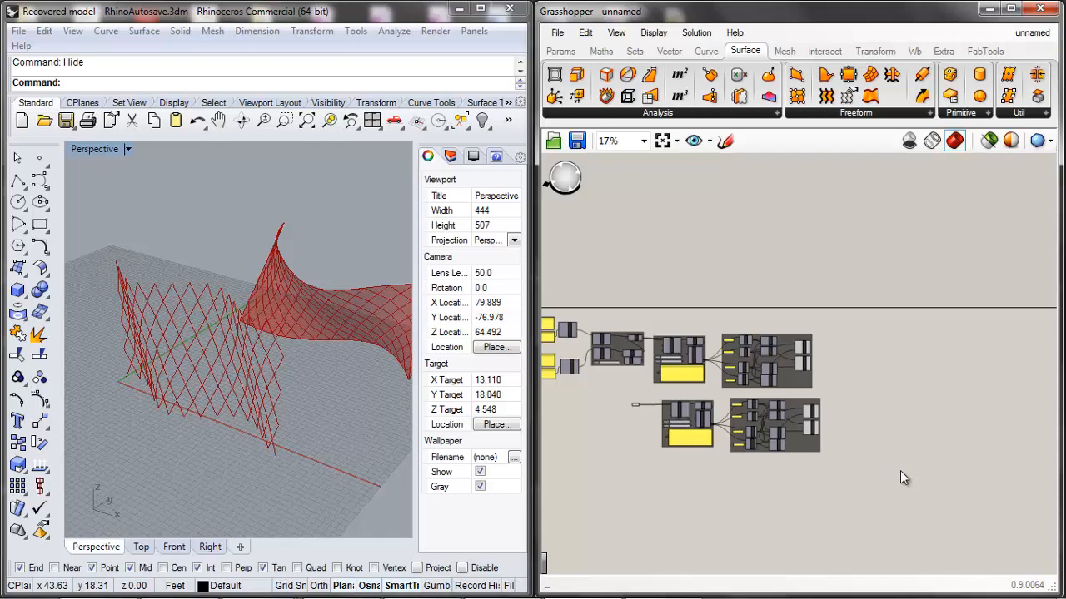
pyautogui.scroll(-1, 898, 447)
pyautogui.scroll(2, 880, 433)
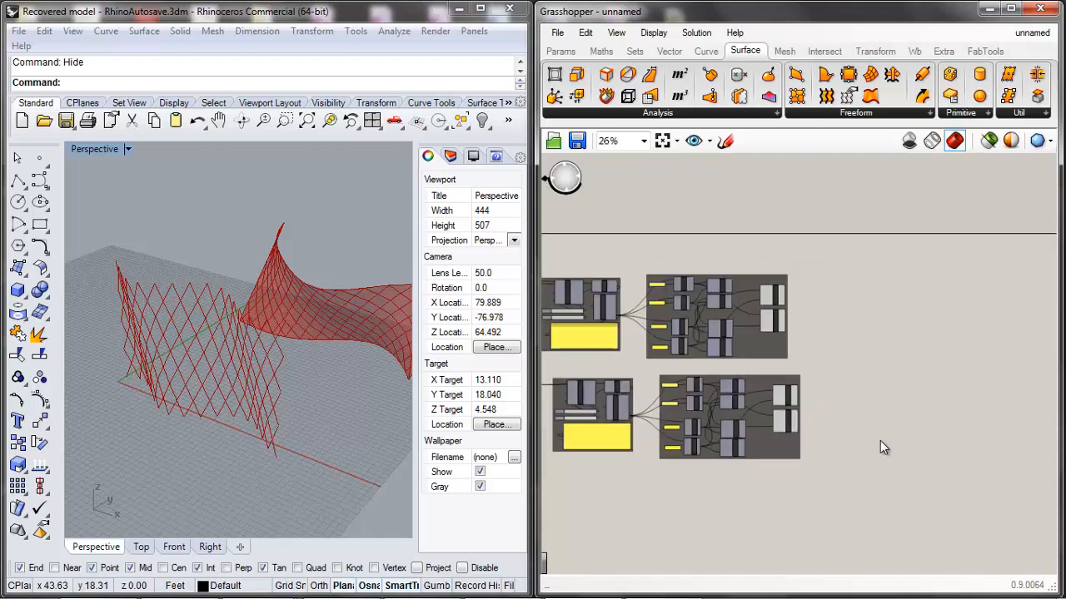
pyautogui.scroll(-2, 890, 425)
pyautogui.middleClick(891, 420)
pyautogui.scroll(2, 685, 384)
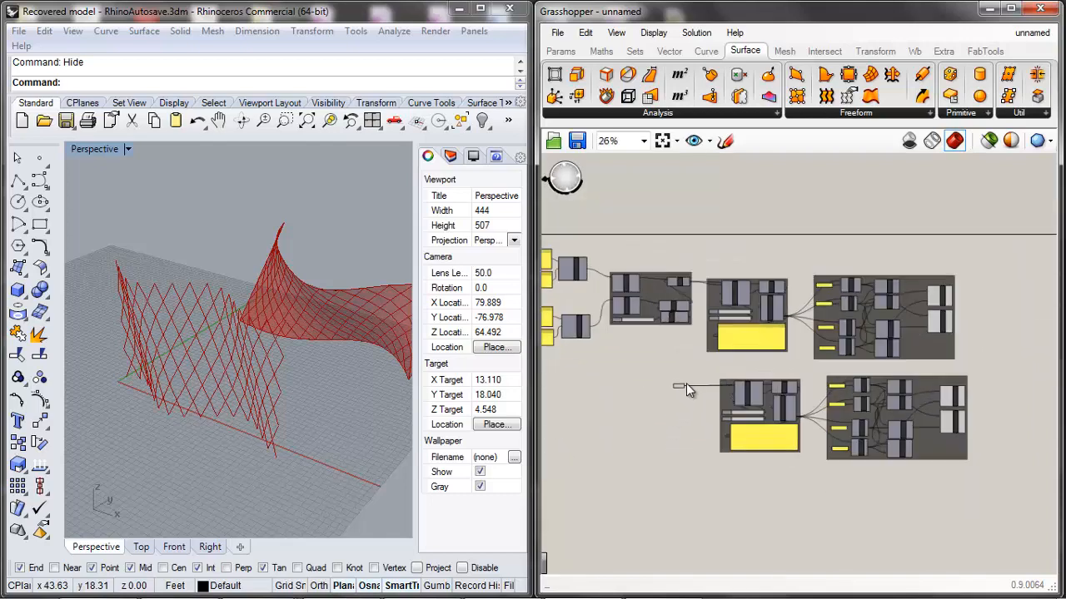
pyautogui.scroll(-1, 693, 359)
pyautogui.moveTo(986, 470); pyautogui.dragTo(640, 343)
pyautogui.click(929, 494)
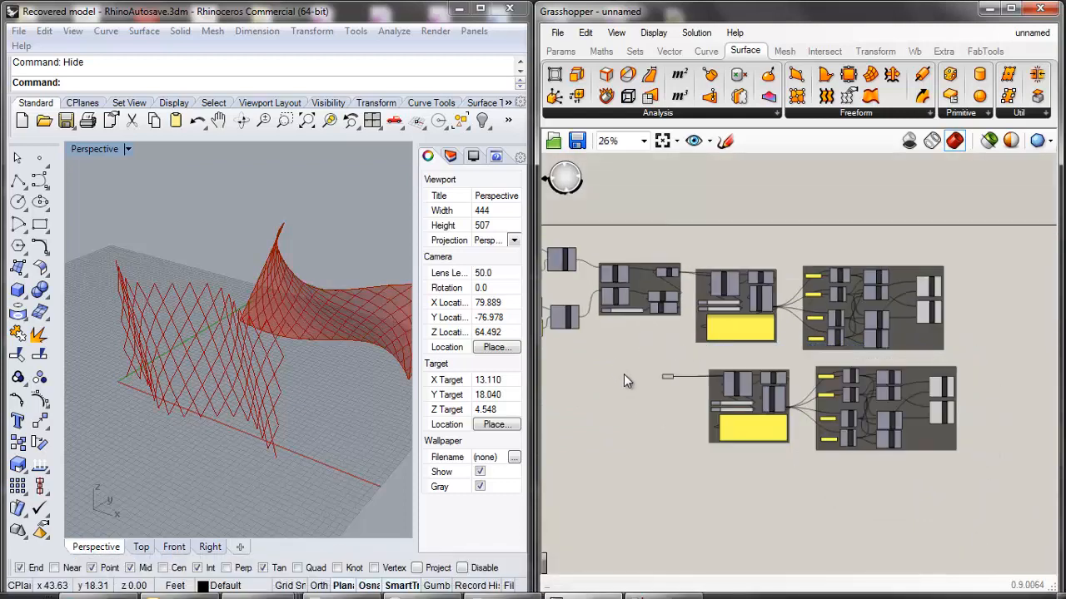
pyautogui.scroll(-5, 718, 366)
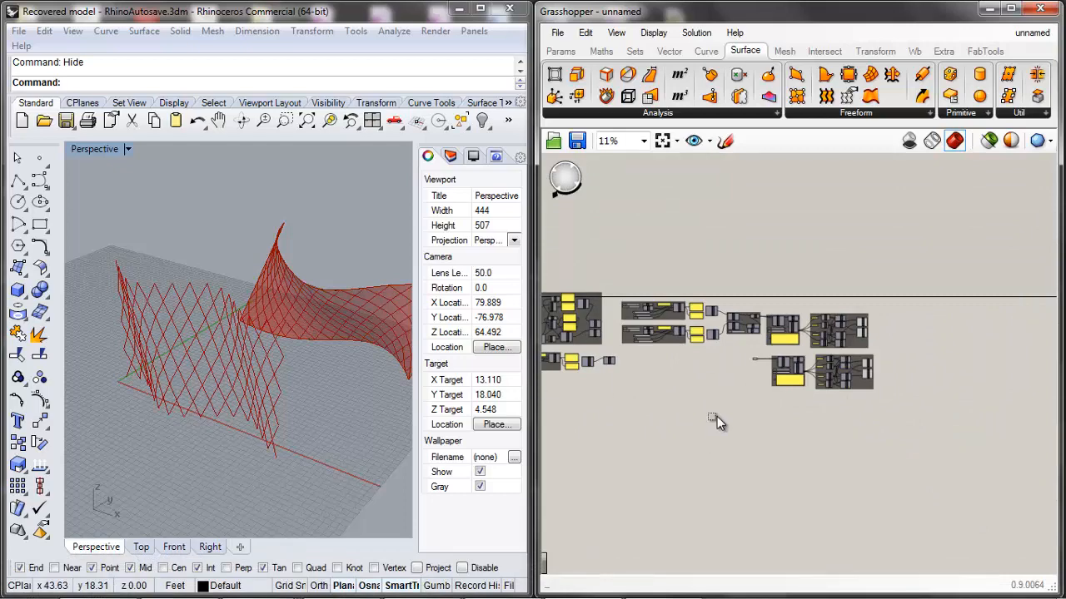
# Save the definition as Grasshopper Tutorial 01.gh in the GH Workshop folder, replacing the existing file.
pyautogui.click(557, 33)
pyautogui.click(583, 95)
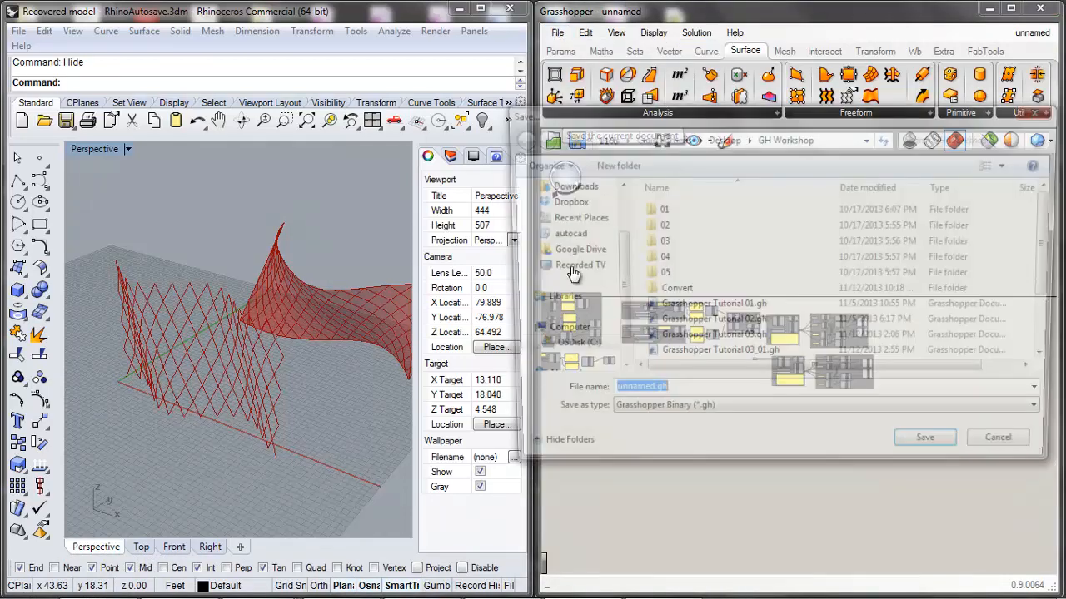
pyautogui.click(695, 308)
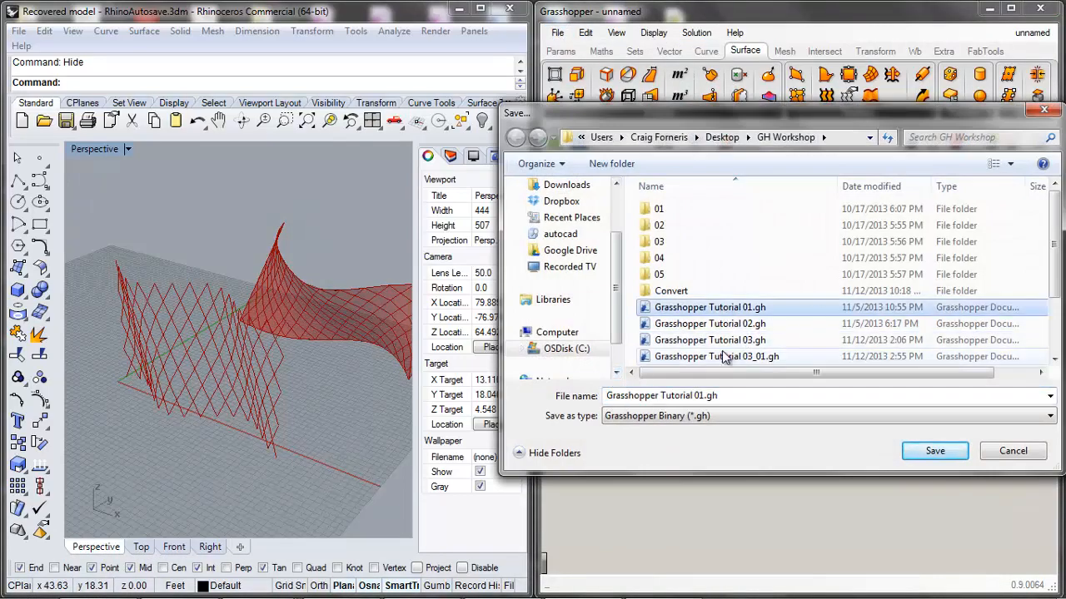
pyautogui.click(934, 451)
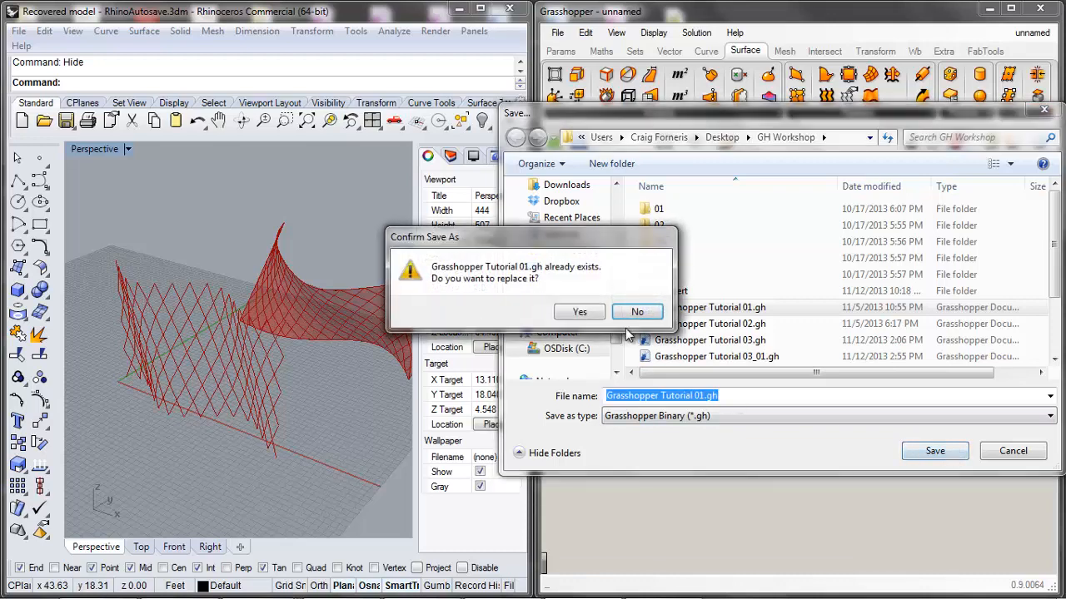
pyautogui.click(580, 313)
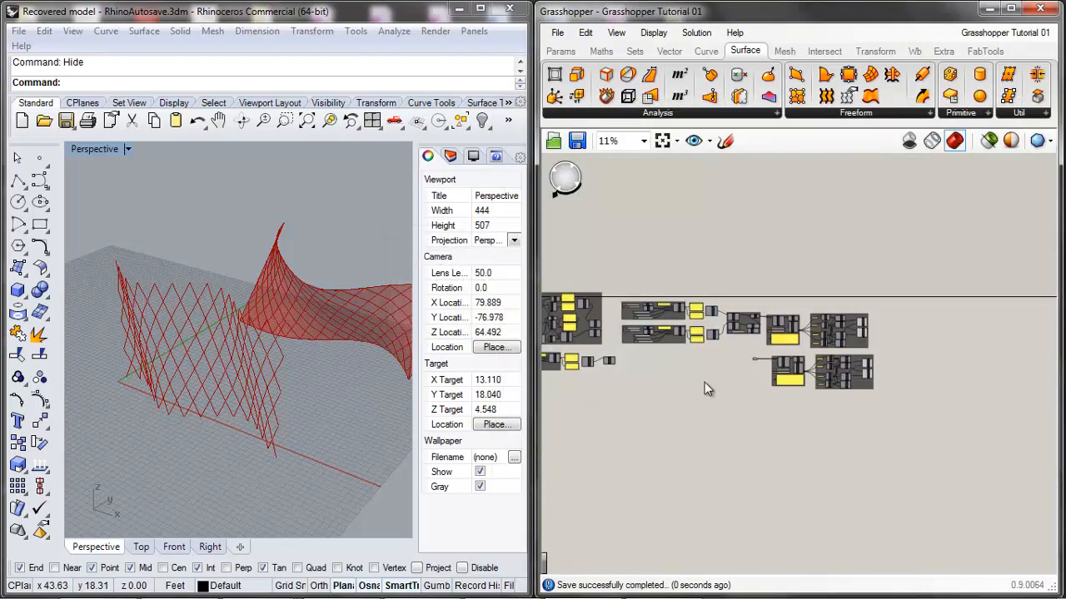
pyautogui.click(557, 32)
pyautogui.click(839, 201)
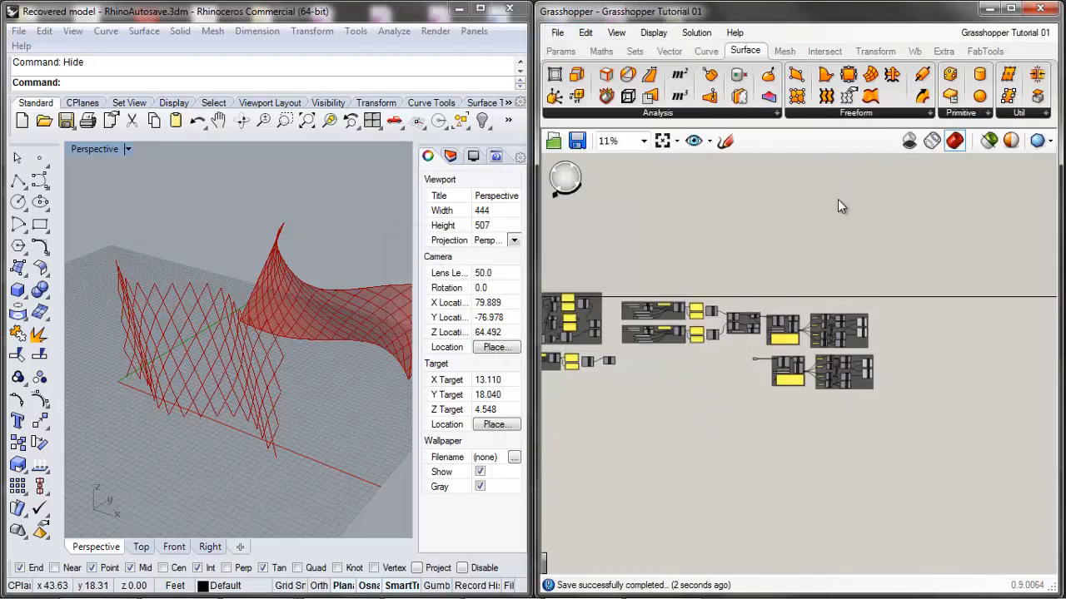
pyautogui.click(558, 33)
pyautogui.click(919, 203)
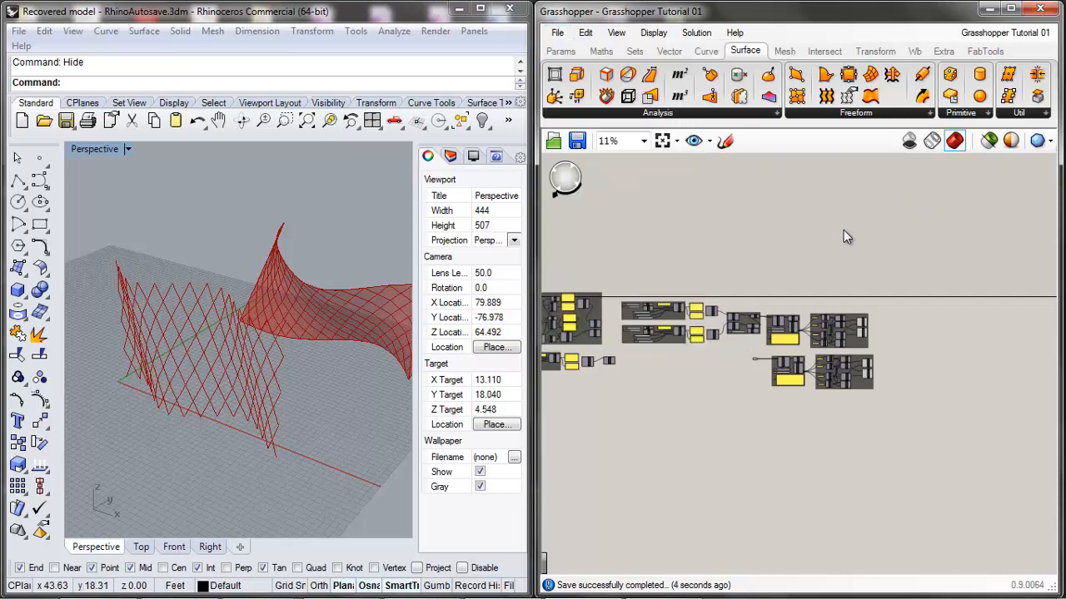
# Shift the copied subdivision and line groups sideways to line them up beneath the original groups.
pyautogui.scroll(3, 824, 381)
pyautogui.moveTo(1006, 460); pyautogui.dragTo(706, 314)
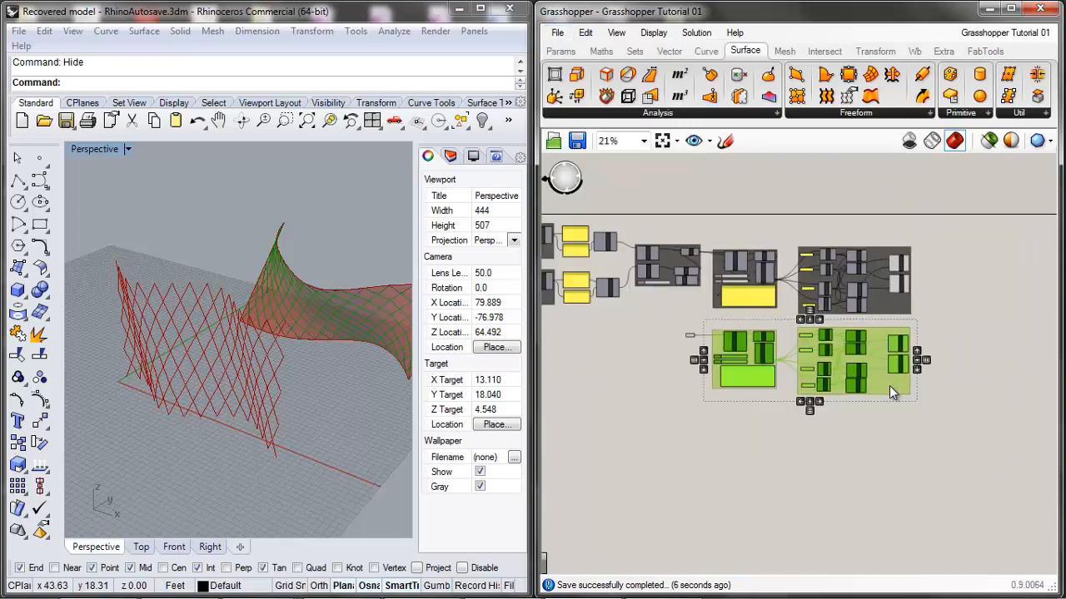
pyautogui.scroll(-2, 766, 422)
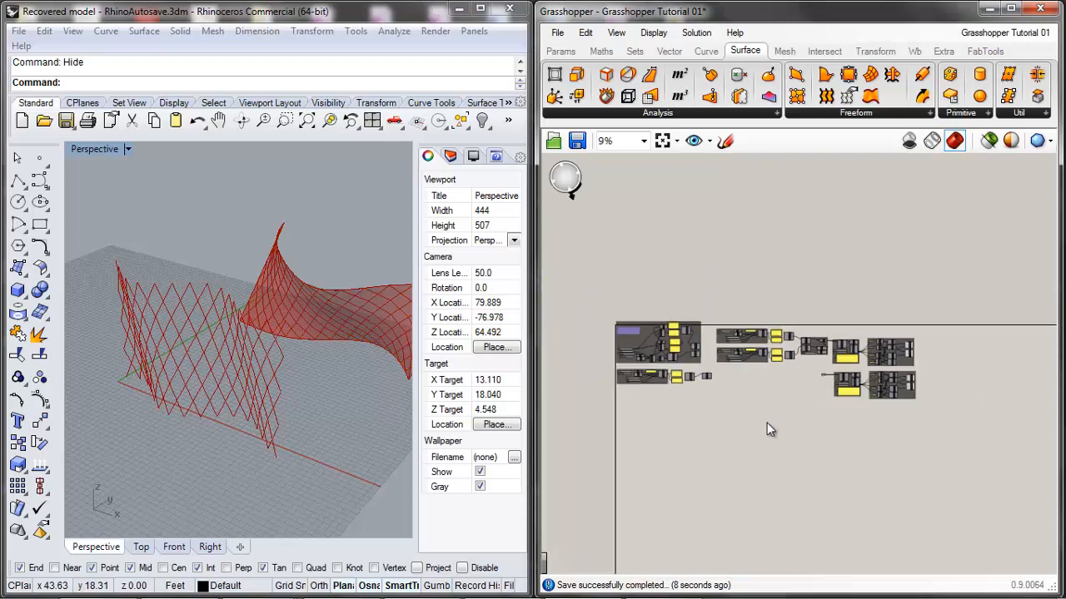
# Open the definition Grasshopper Tutorial 03_02.gh from the GH Workshop folder.
pyautogui.click(585, 33)
pyautogui.click(585, 33)
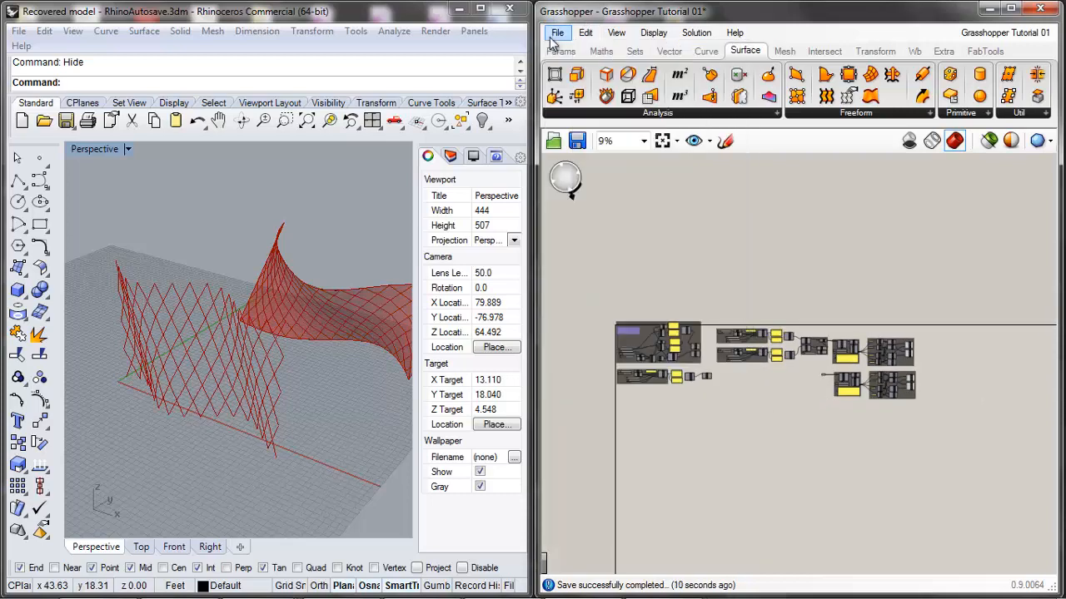
pyautogui.click(557, 32)
pyautogui.click(607, 72)
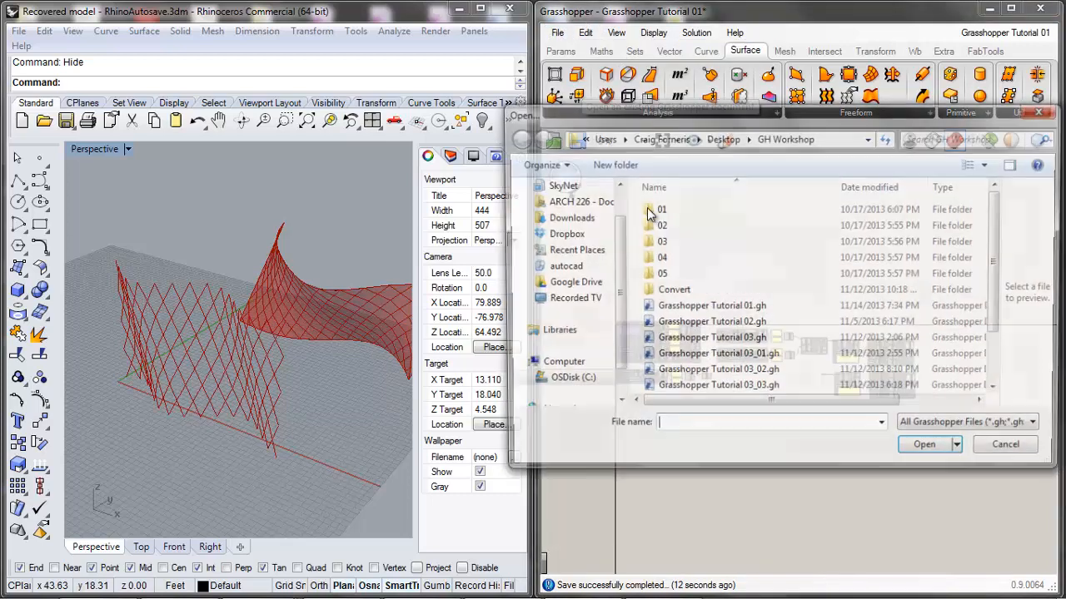
pyautogui.click(742, 356)
pyautogui.click(749, 375)
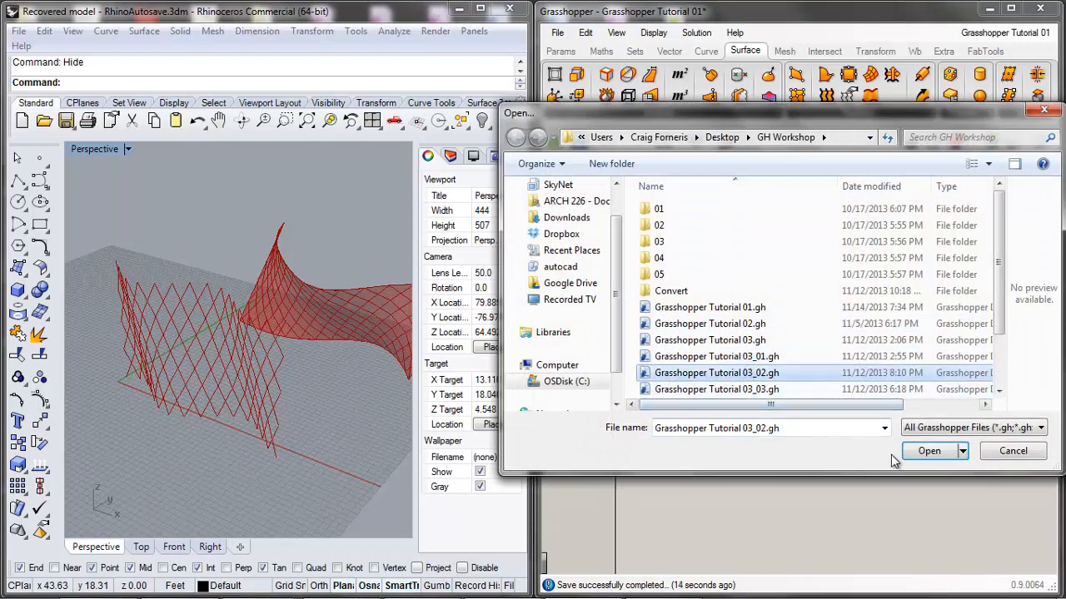
pyautogui.click(925, 452)
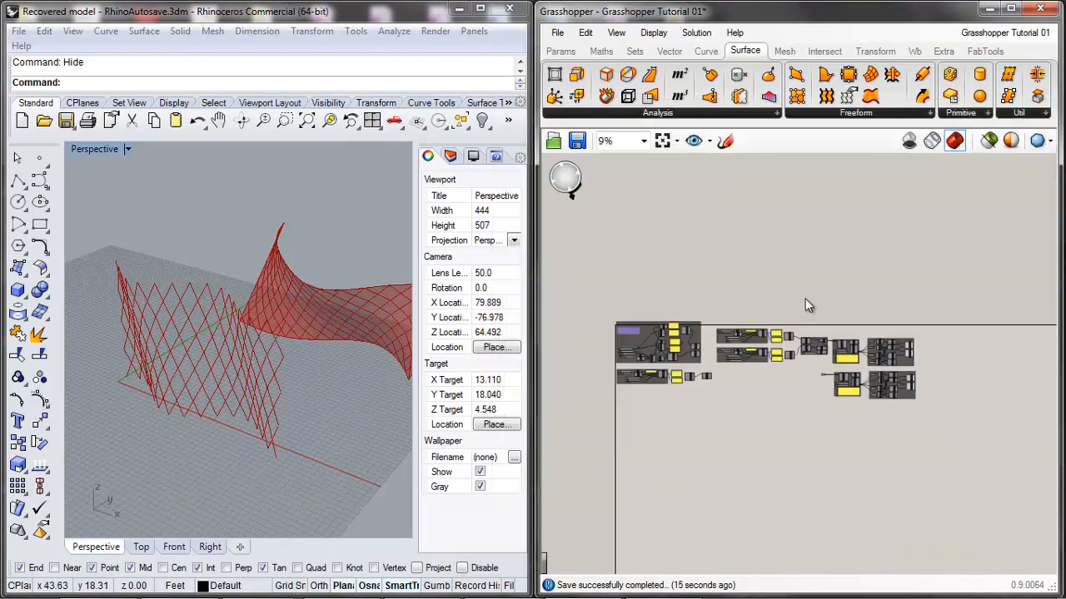